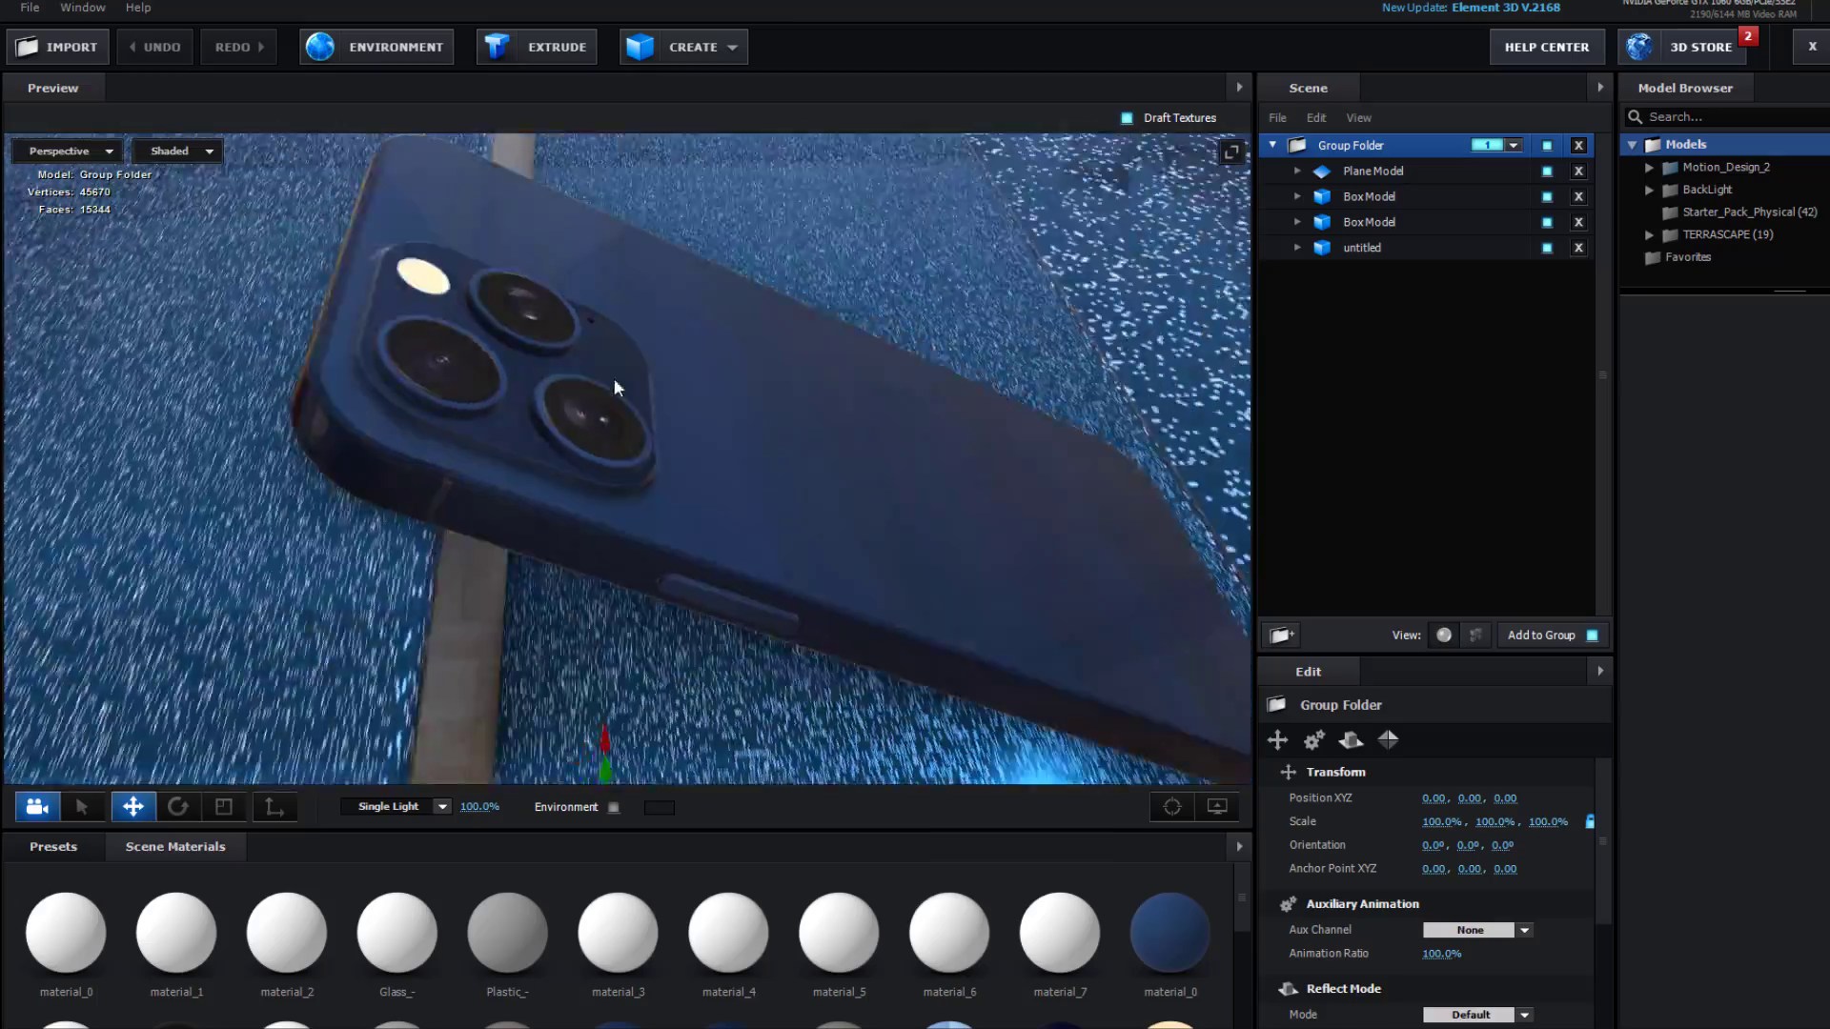
- Create a new solid layer named E3D in the timeline
{"action": "left_click_drag", "start_coordinate": [614, 379], "coordinate": [482, 390]}
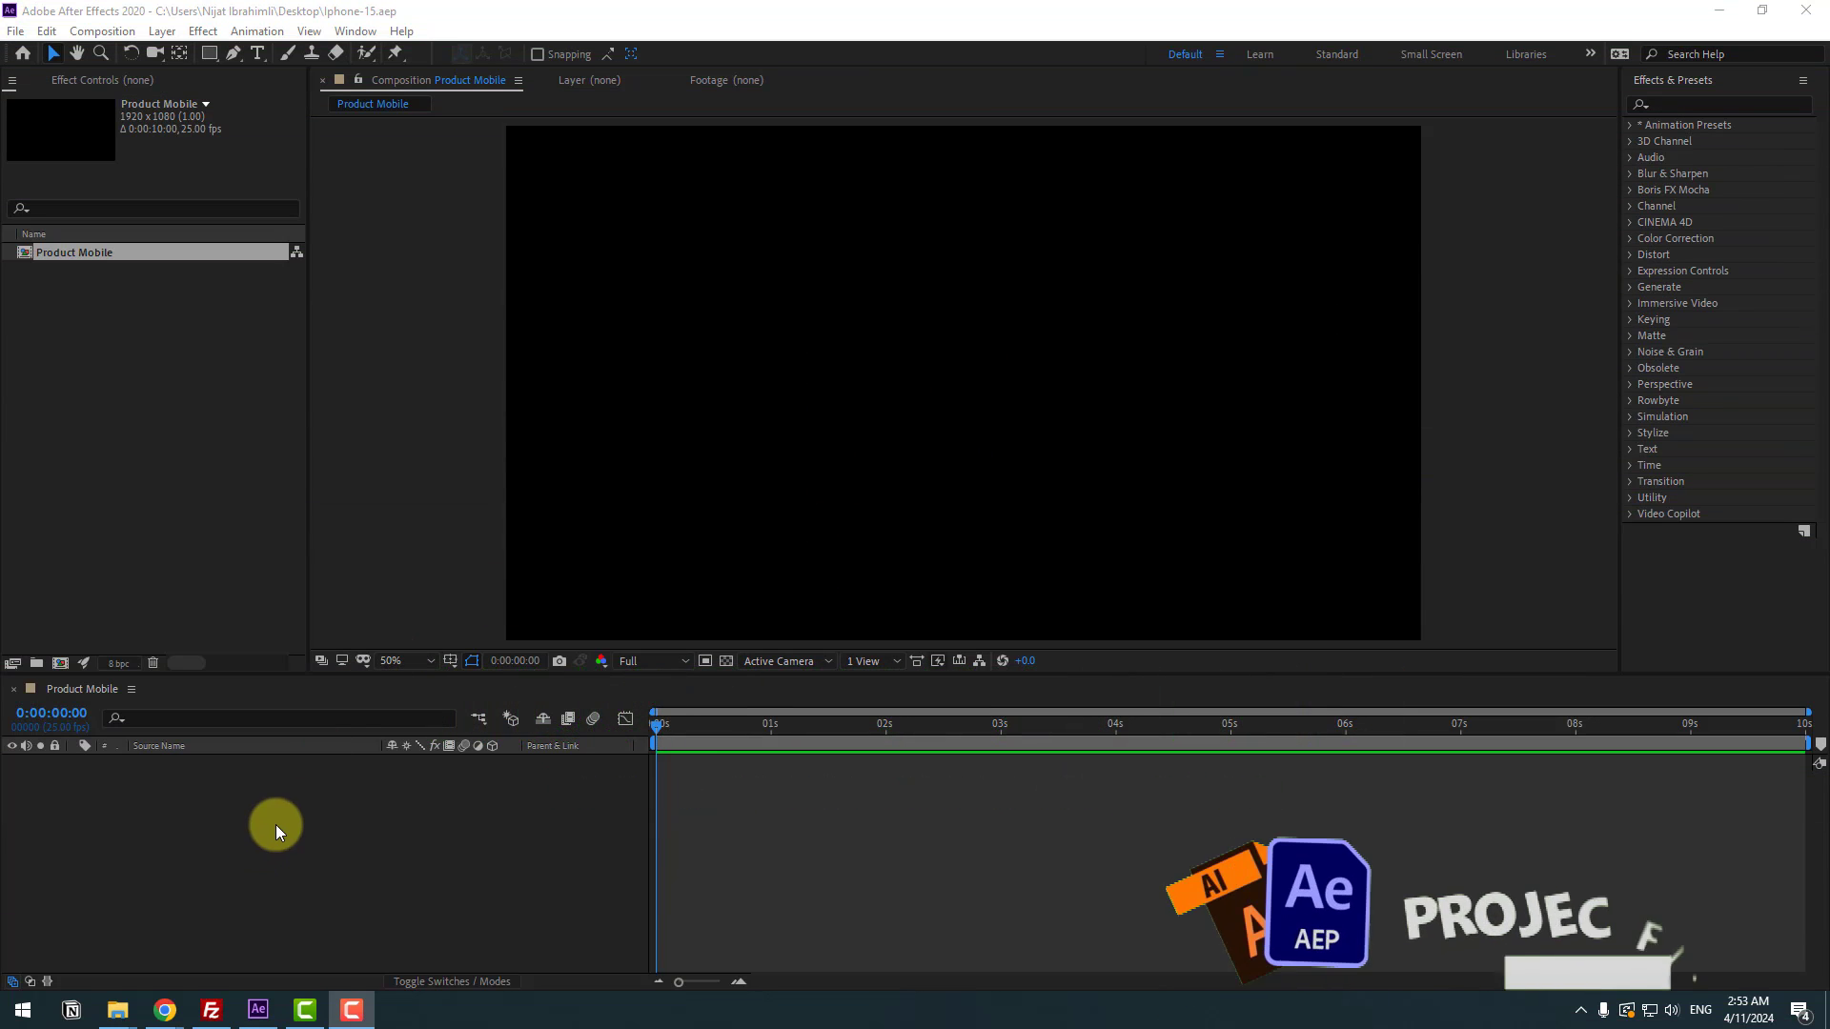
{"action": "right_click", "coordinate": [226, 823]}
{"action": "mouse_move", "coordinate": [395, 618]}
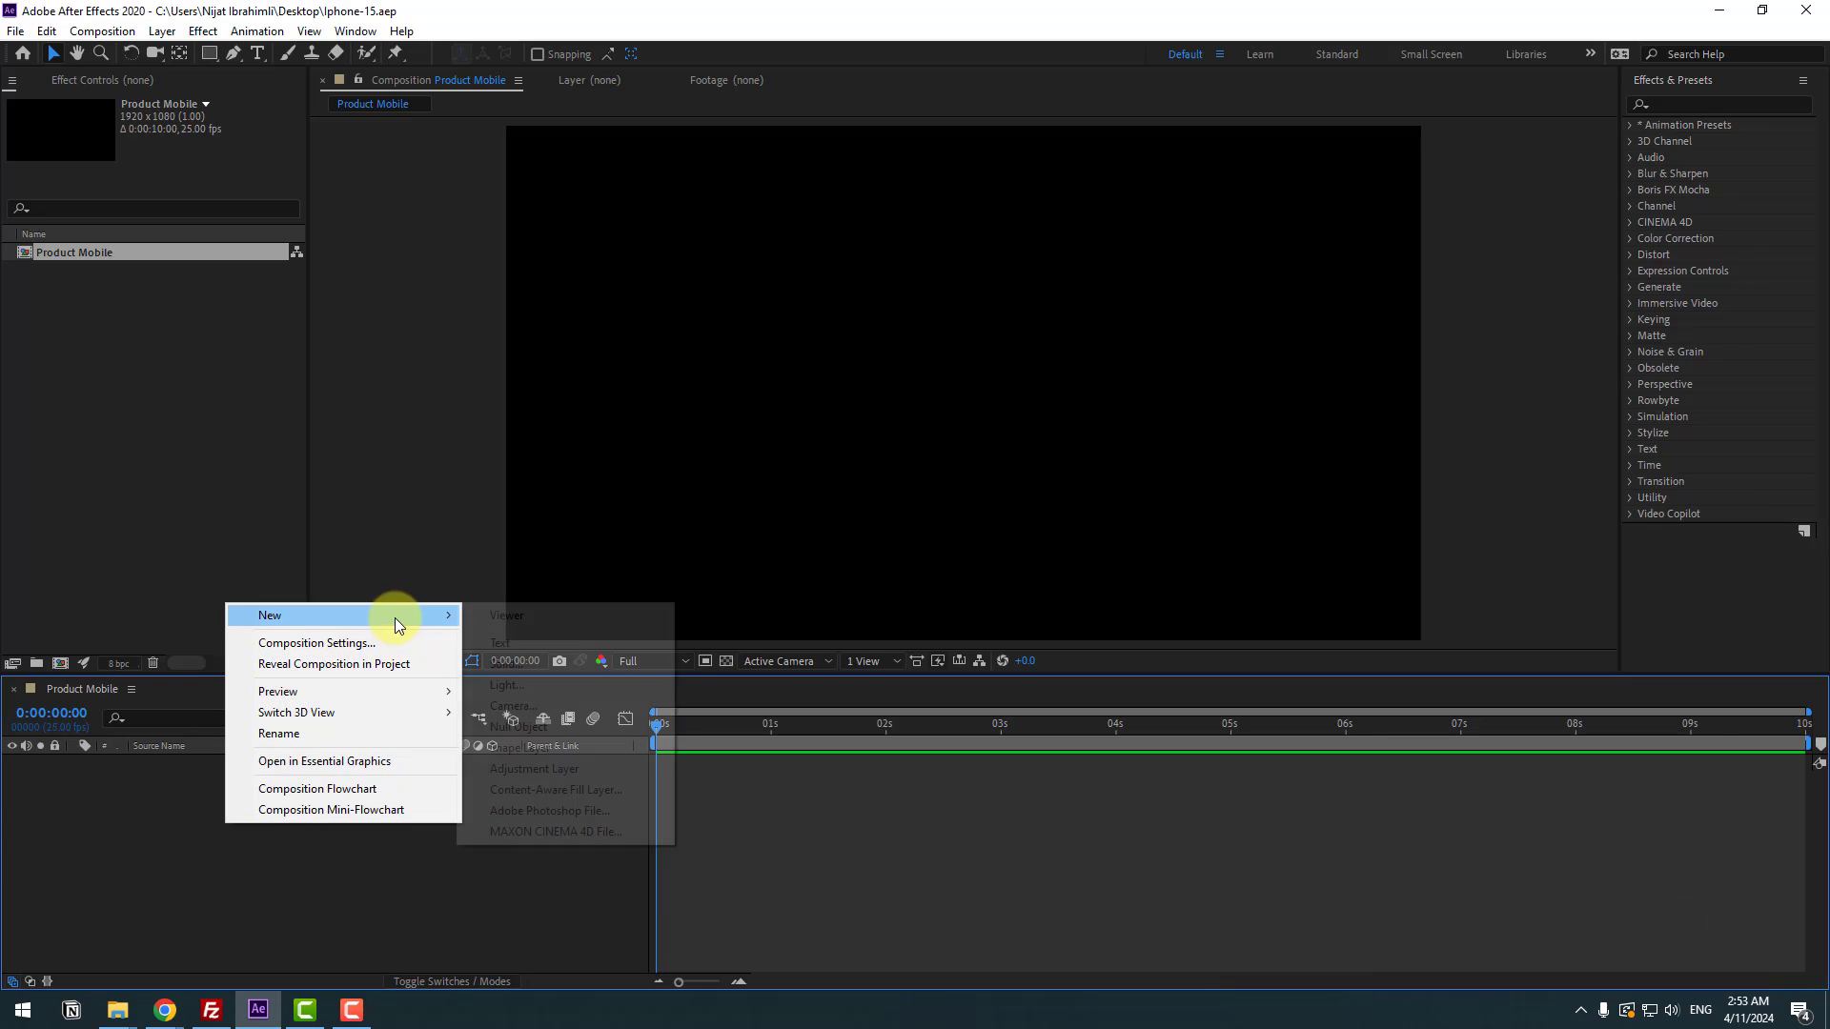
{"action": "left_click", "coordinate": [503, 664]}
{"action": "type", "text": "E3D"}
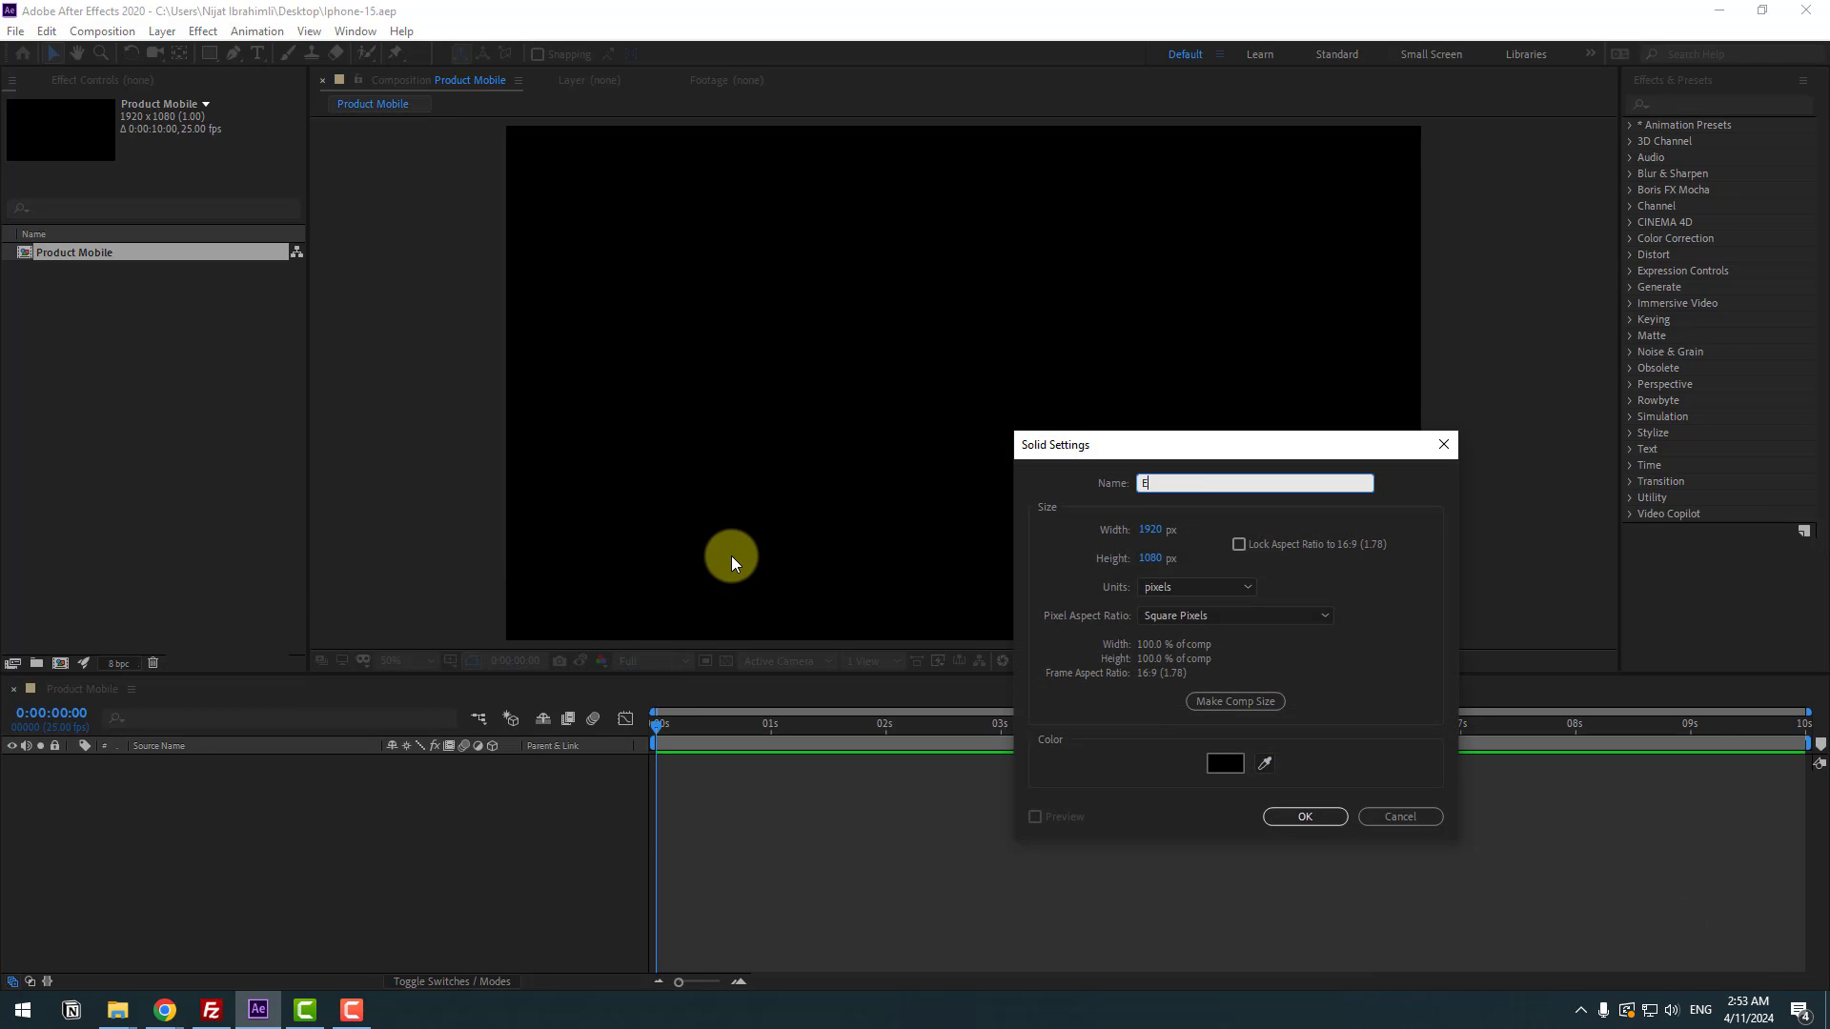
{"action": "left_click", "coordinate": [1282, 817]}
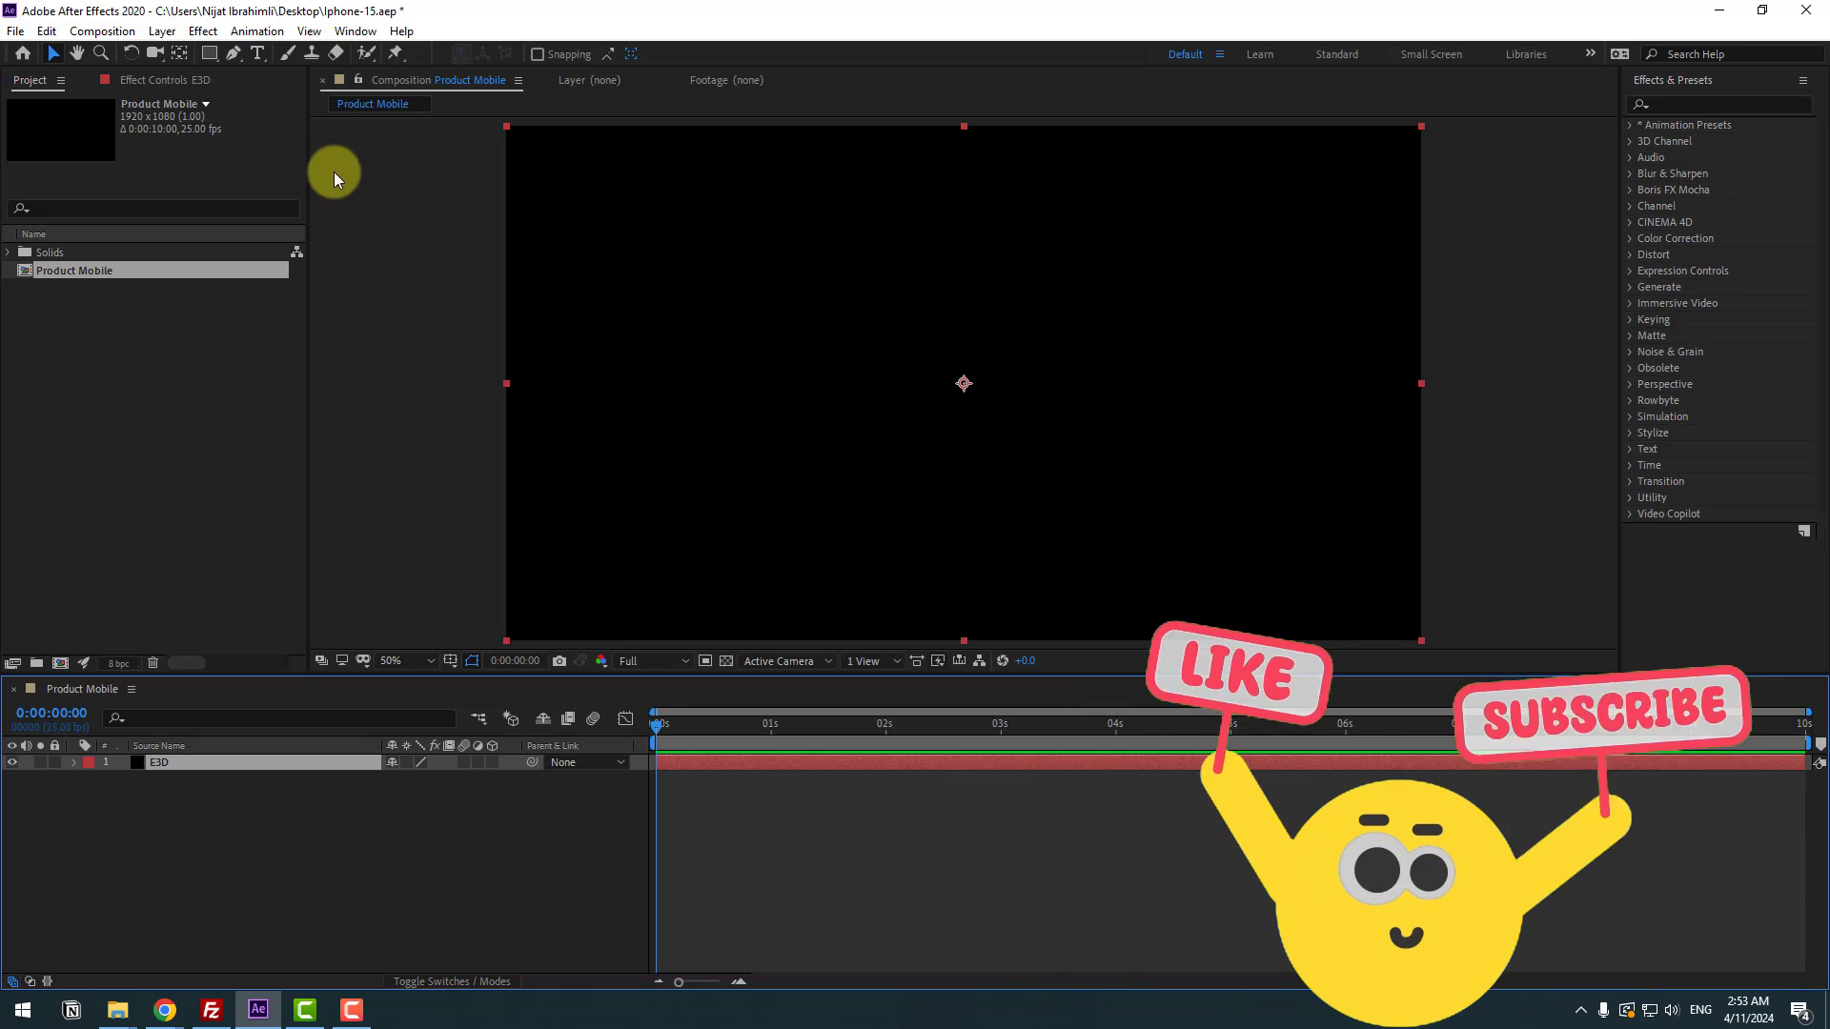
- Apply Video Copilot's Element effect to E3D and open its Scene Setup
{"action": "left_click", "coordinate": [203, 31]}
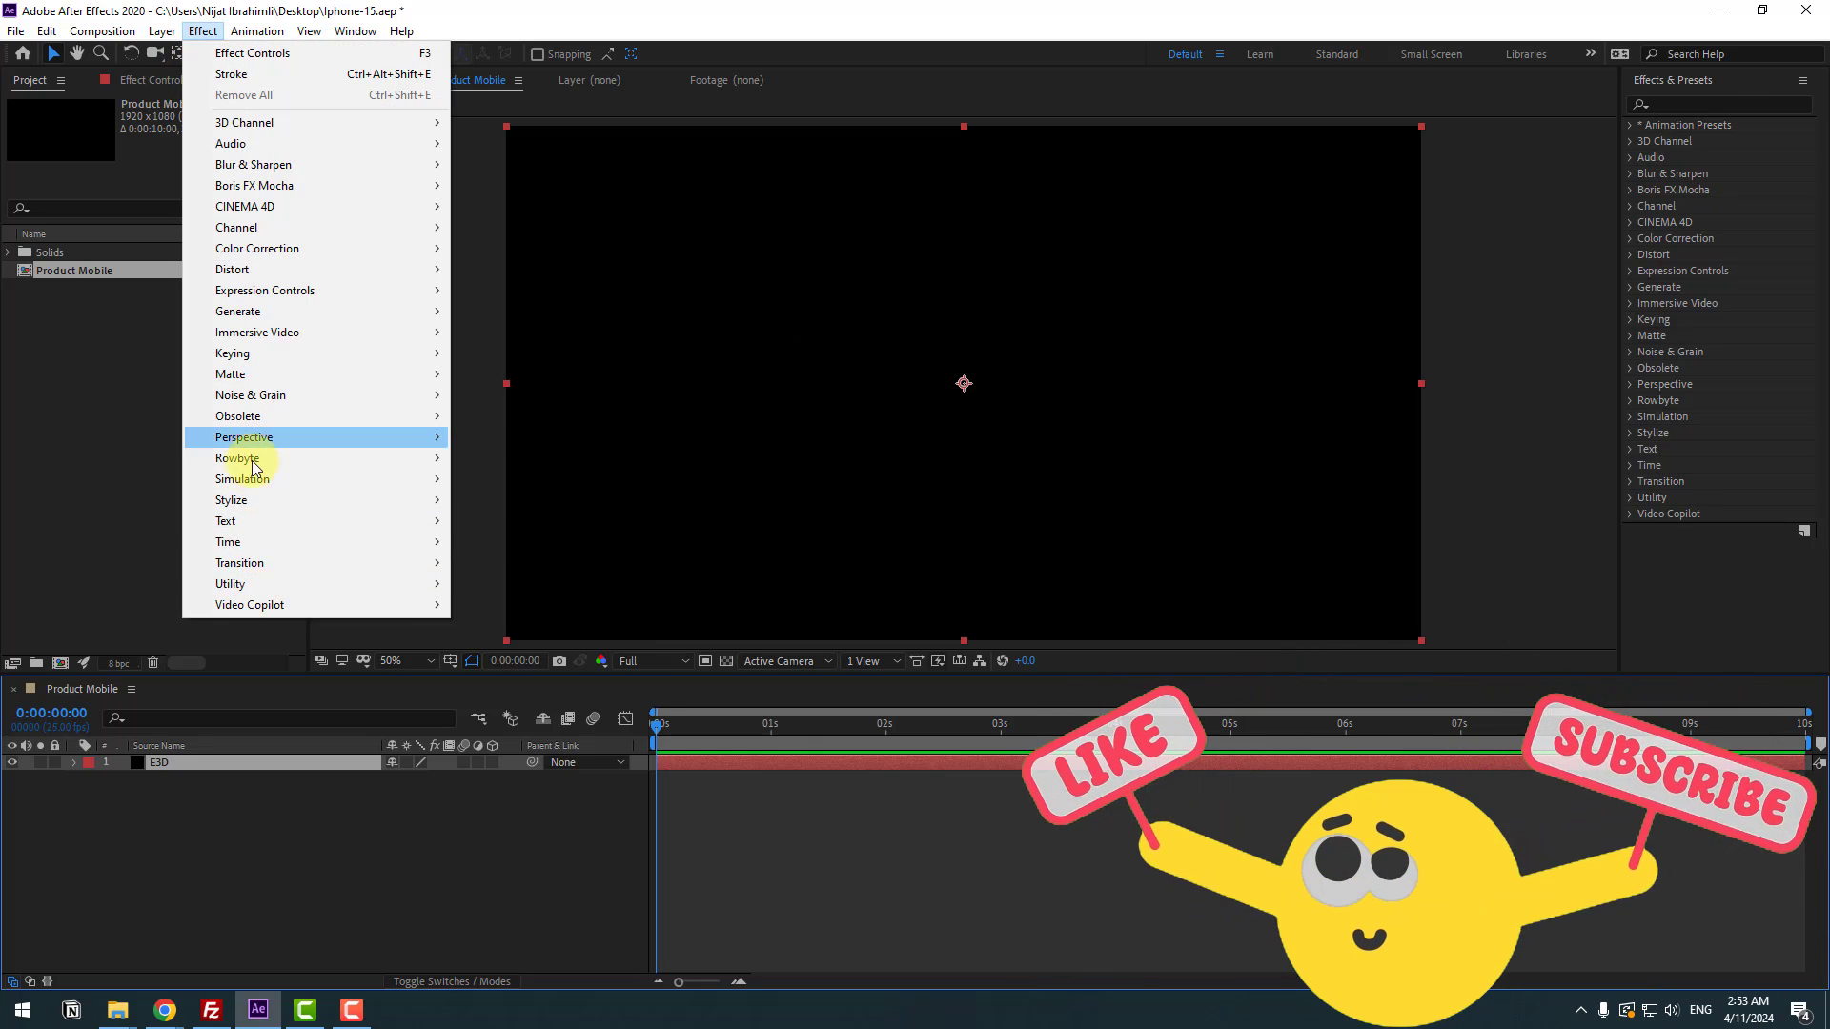
{"action": "mouse_move", "coordinate": [294, 608]}
{"action": "left_click", "coordinate": [473, 605]}
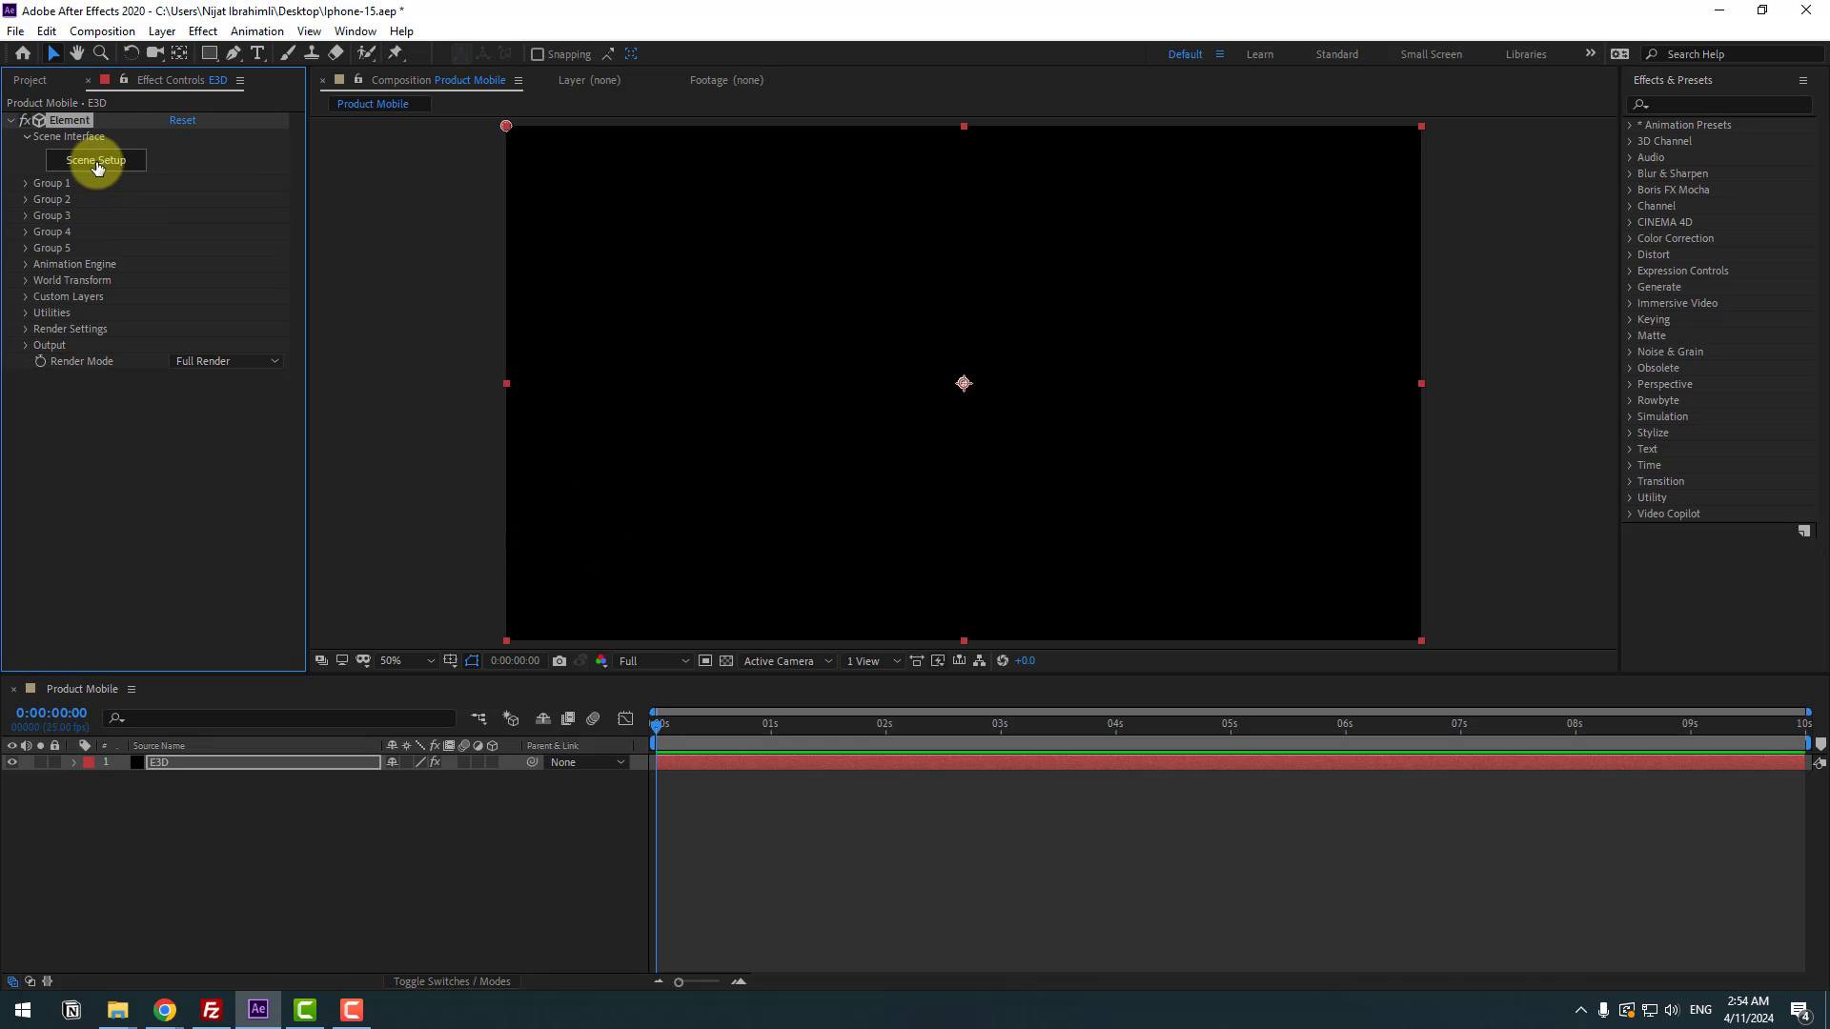
{"action": "left_click", "coordinate": [97, 162]}
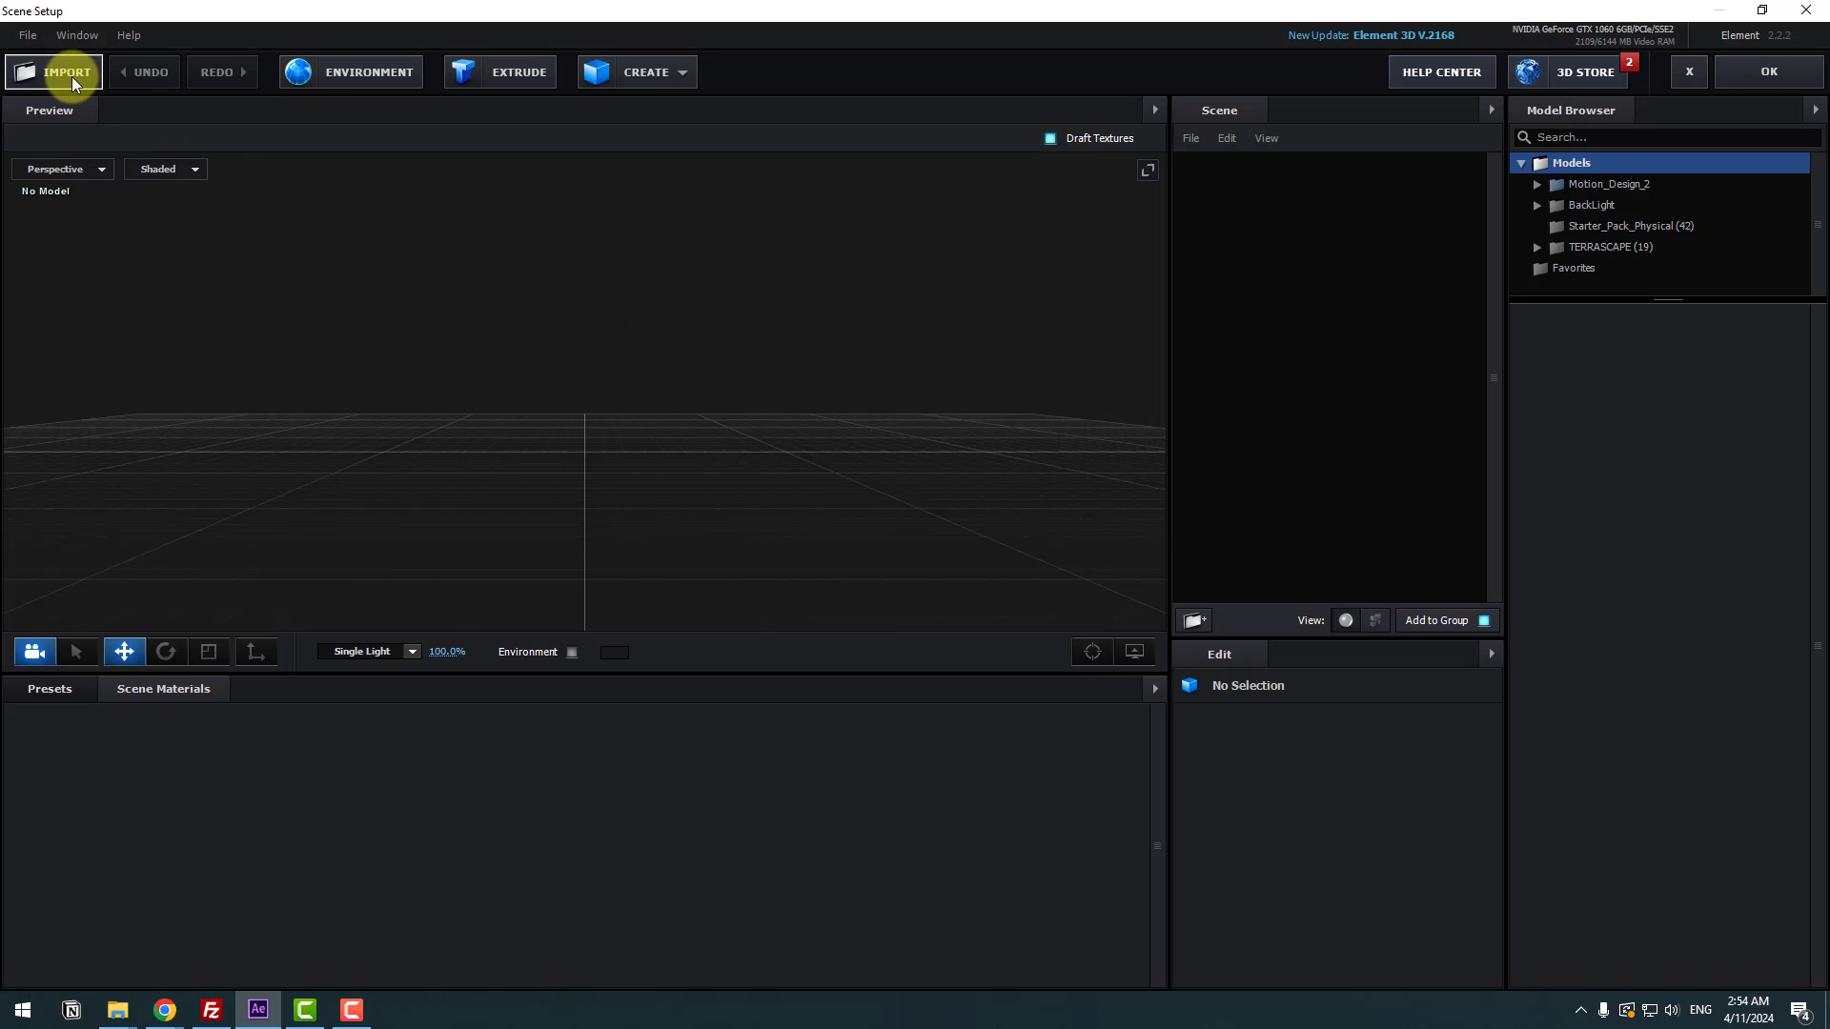
- Import the untitled.obj phone model with the default import preferences
{"action": "left_click", "coordinate": [72, 76]}
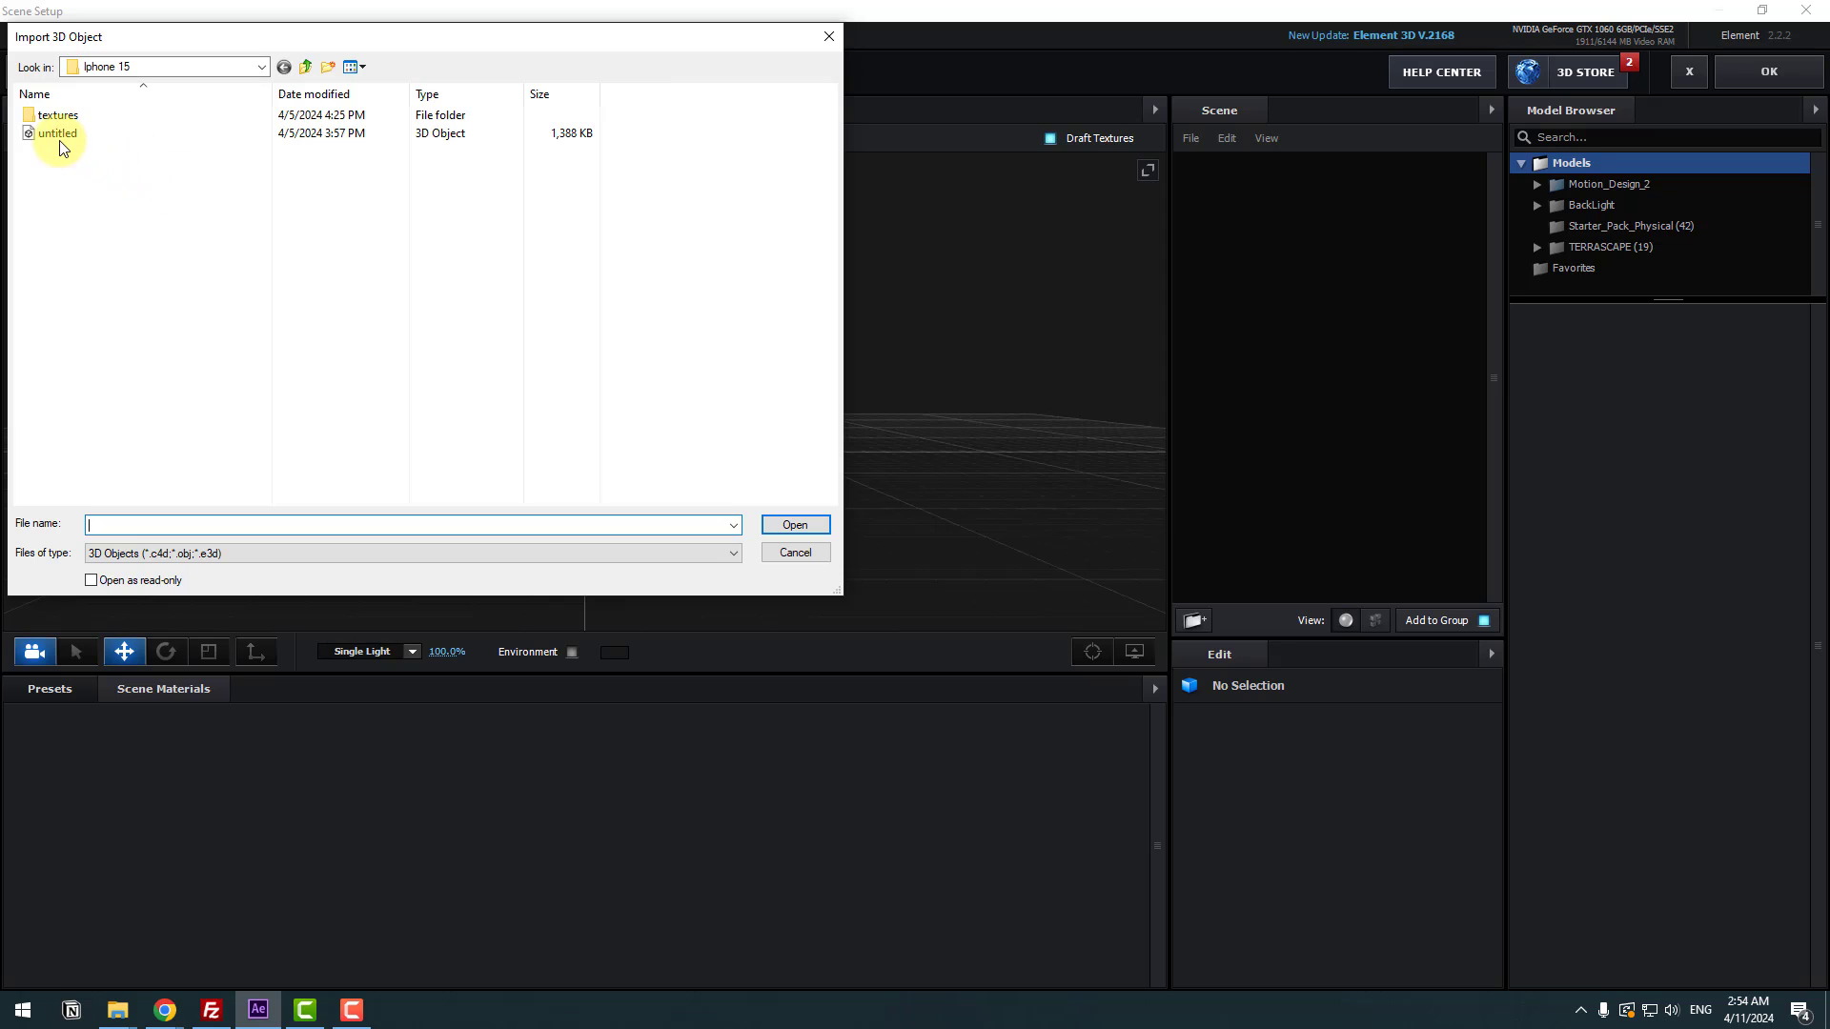
{"action": "left_click", "coordinate": [55, 135]}
{"action": "left_click", "coordinate": [803, 528]}
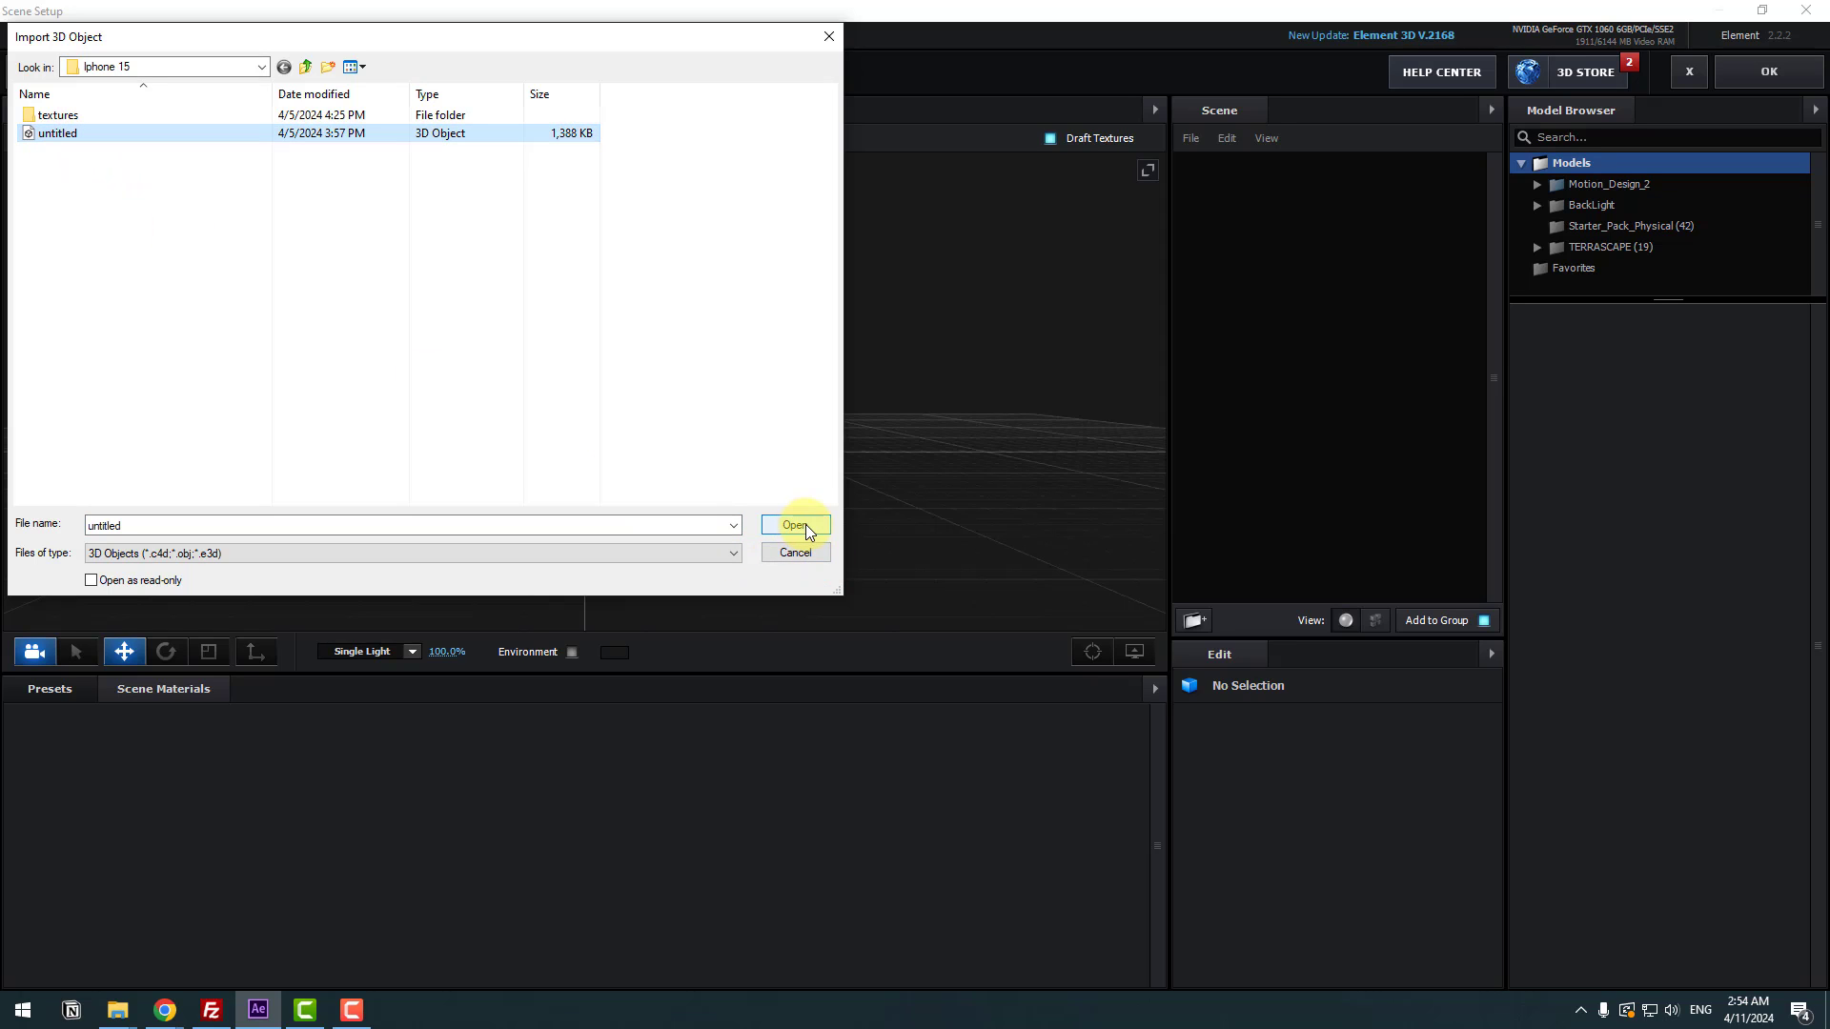
{"action": "left_click", "coordinate": [1049, 689]}
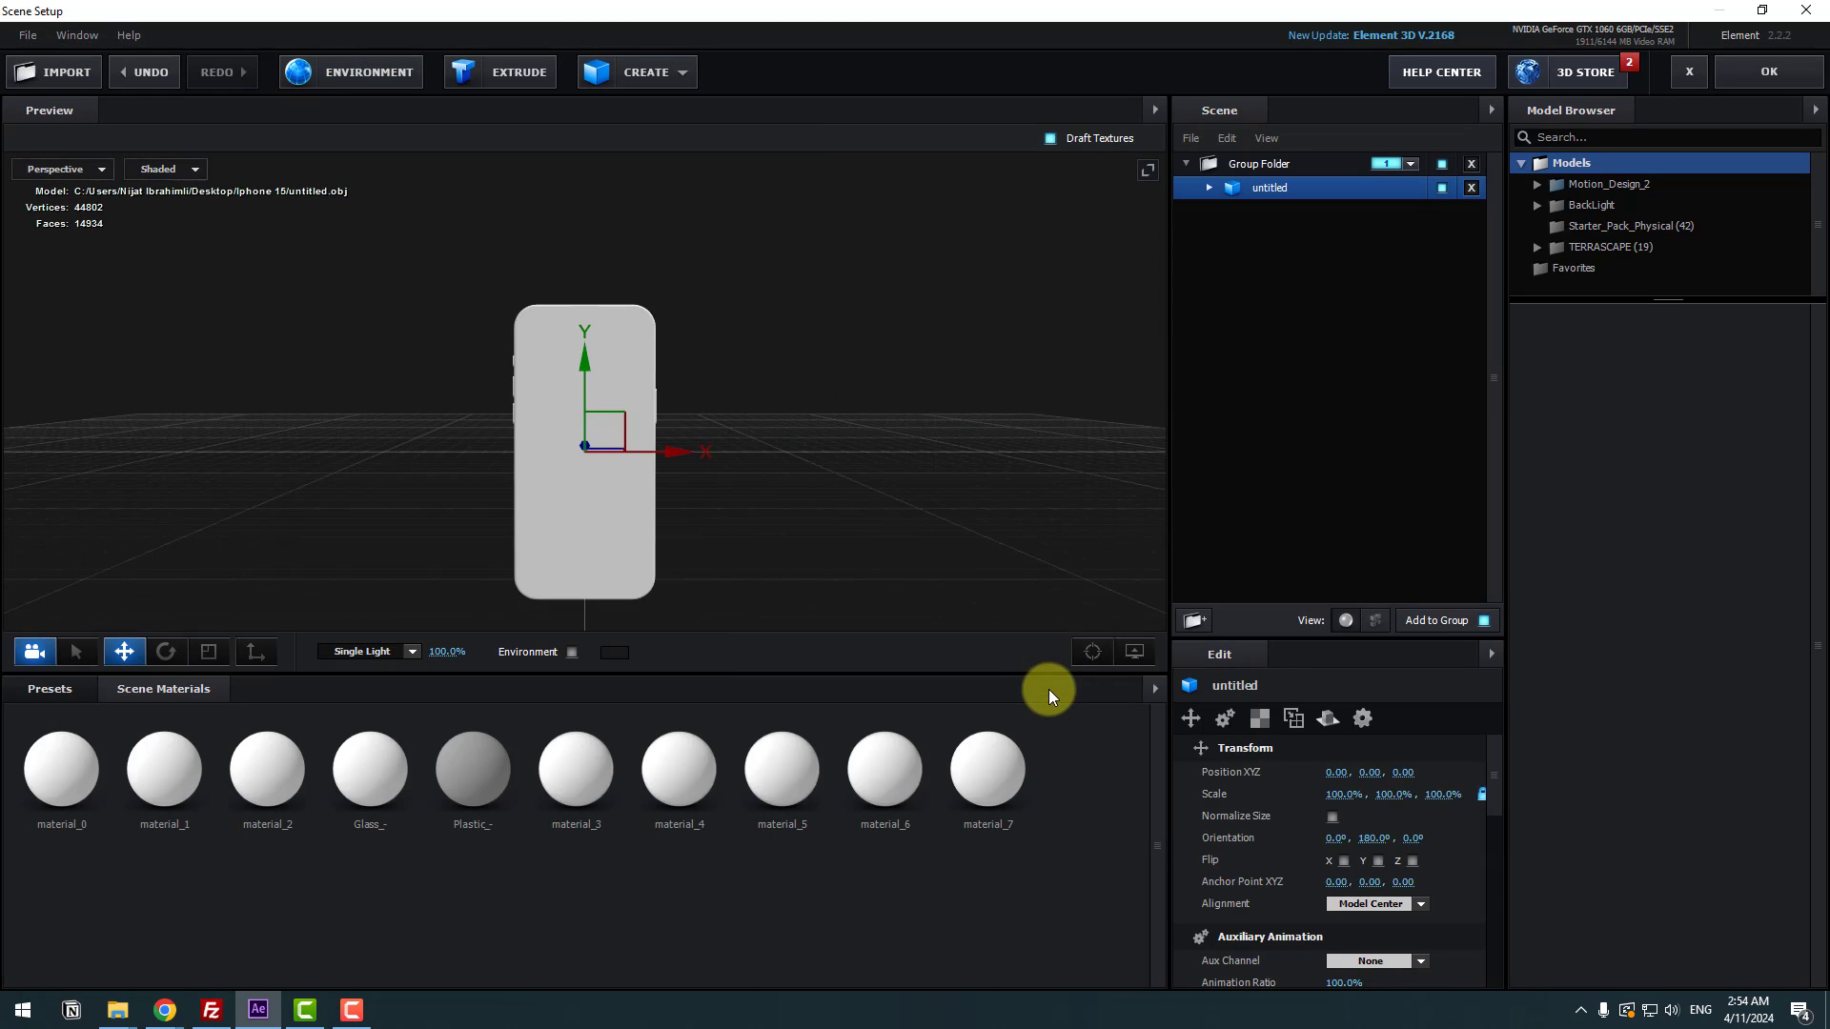
- Expand the phone model's materials in the Scene panel and select material_0
{"action": "left_click_drag", "start_coordinate": [496, 417], "coordinate": [705, 419]}
{"action": "left_click", "coordinate": [1209, 188]}
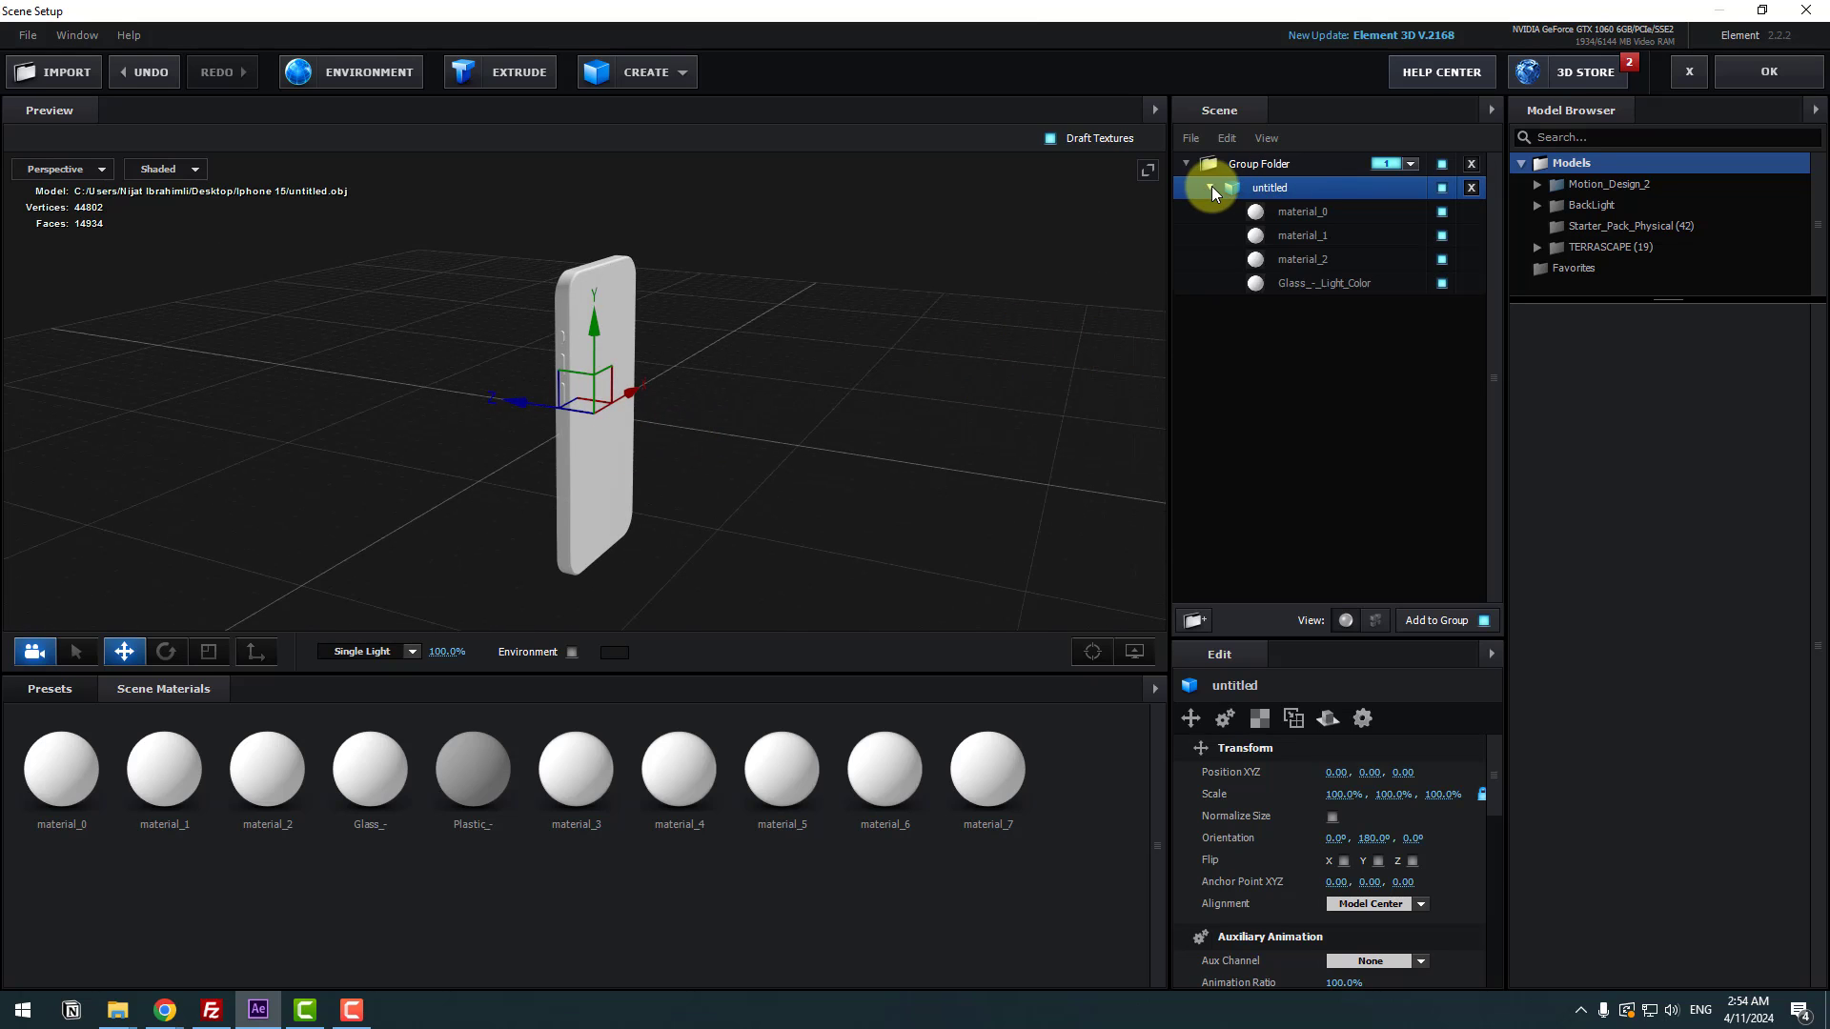
{"action": "left_click", "coordinate": [1307, 213]}
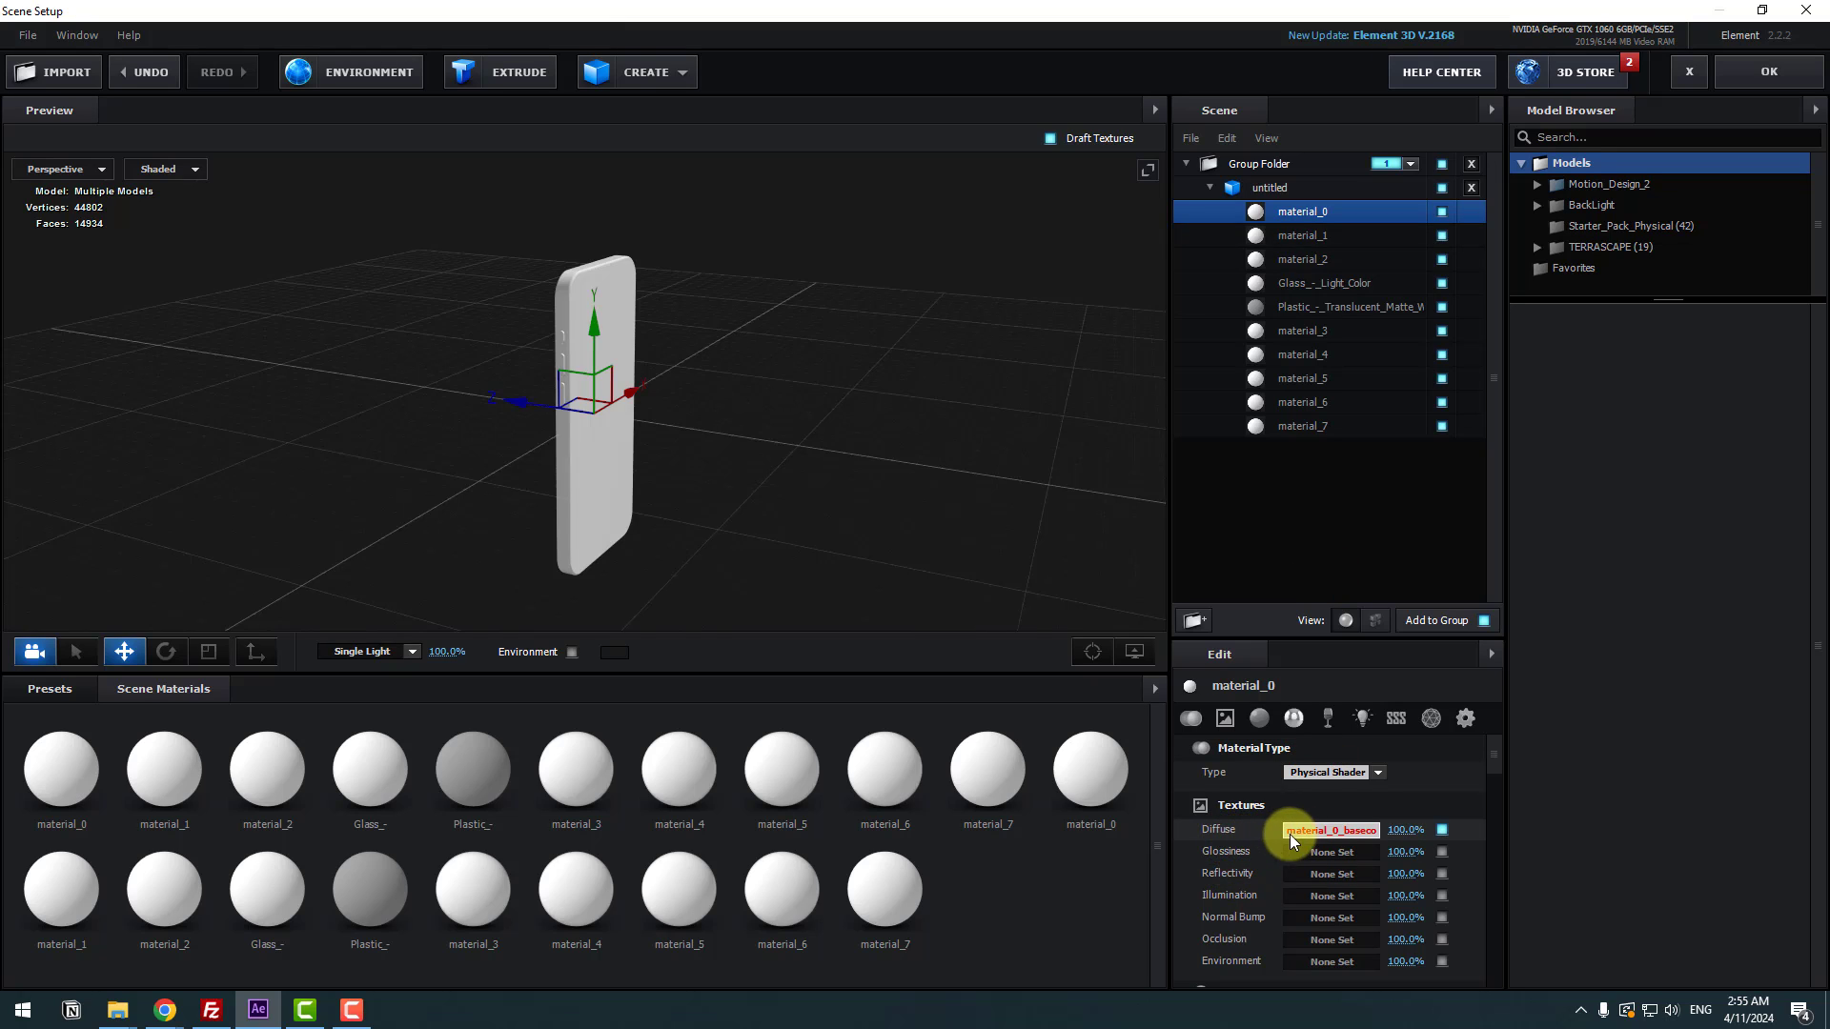
- Set material_0's diffuse texture to the material_0_baseColor image from the textures folder
{"action": "left_click", "coordinate": [1317, 830]}
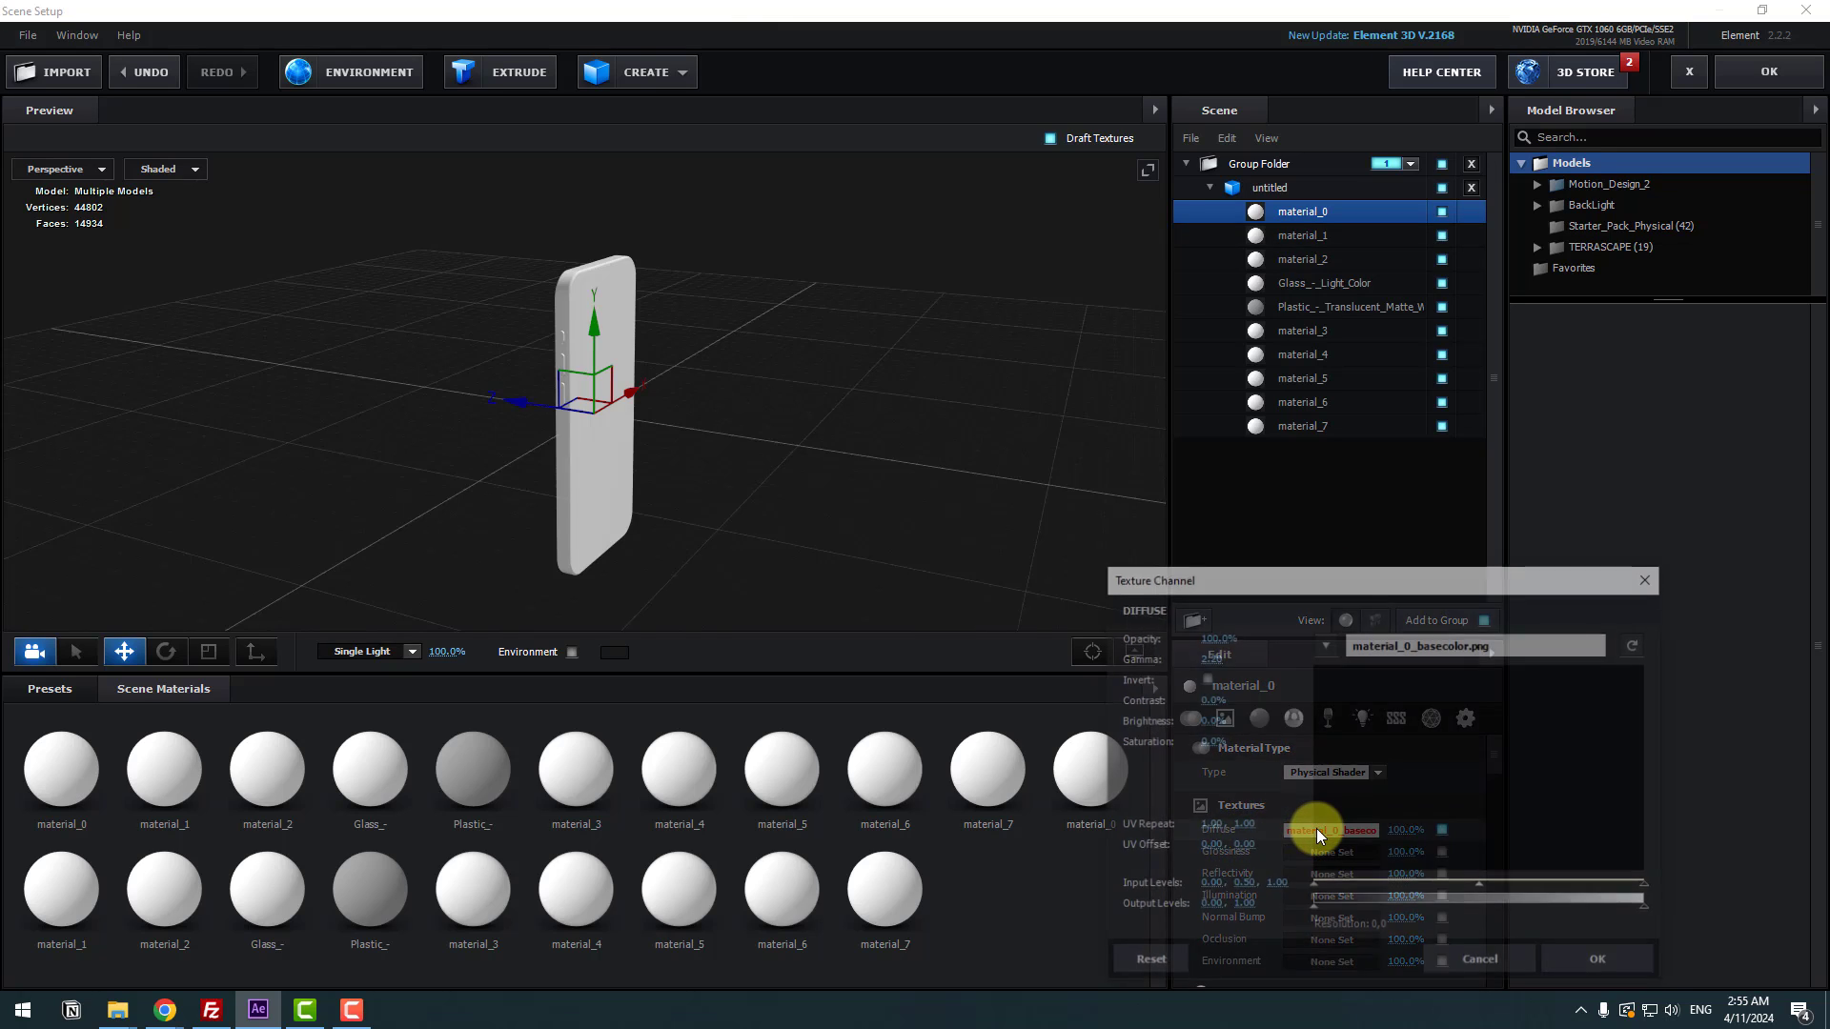
{"action": "left_click", "coordinate": [1440, 665]}
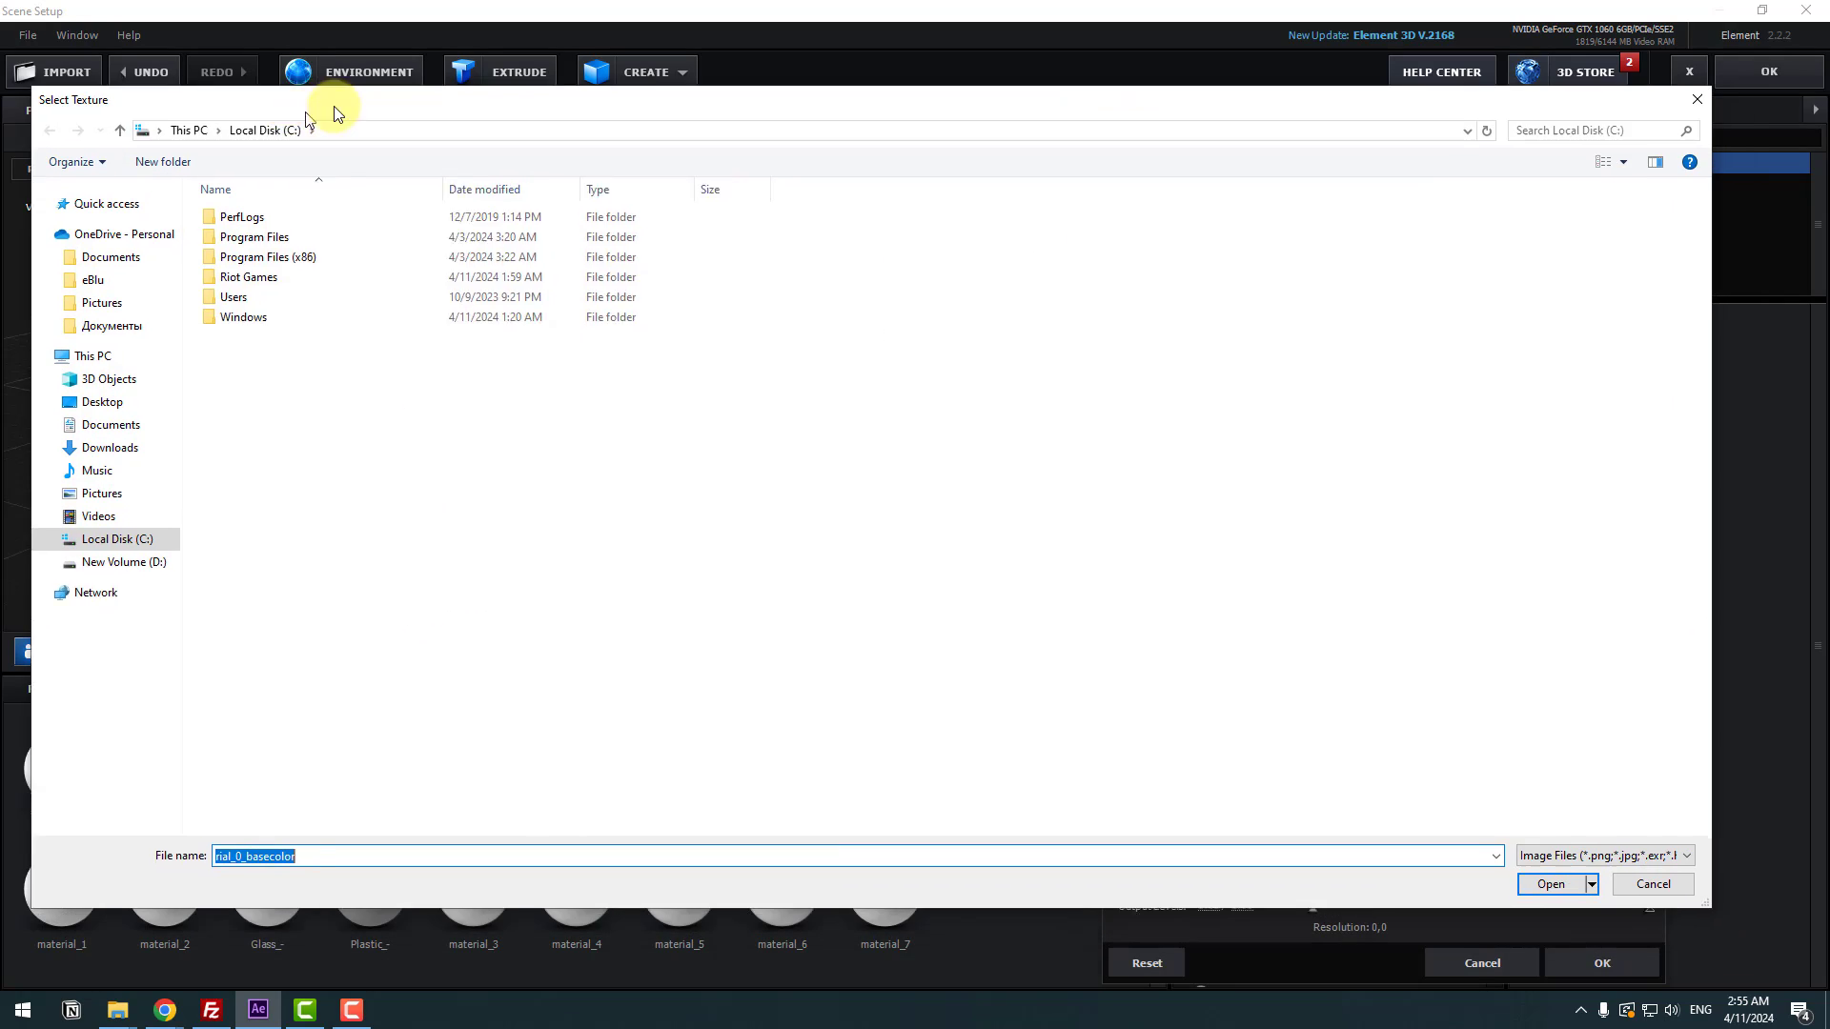
{"action": "double_click", "coordinate": [244, 223]}
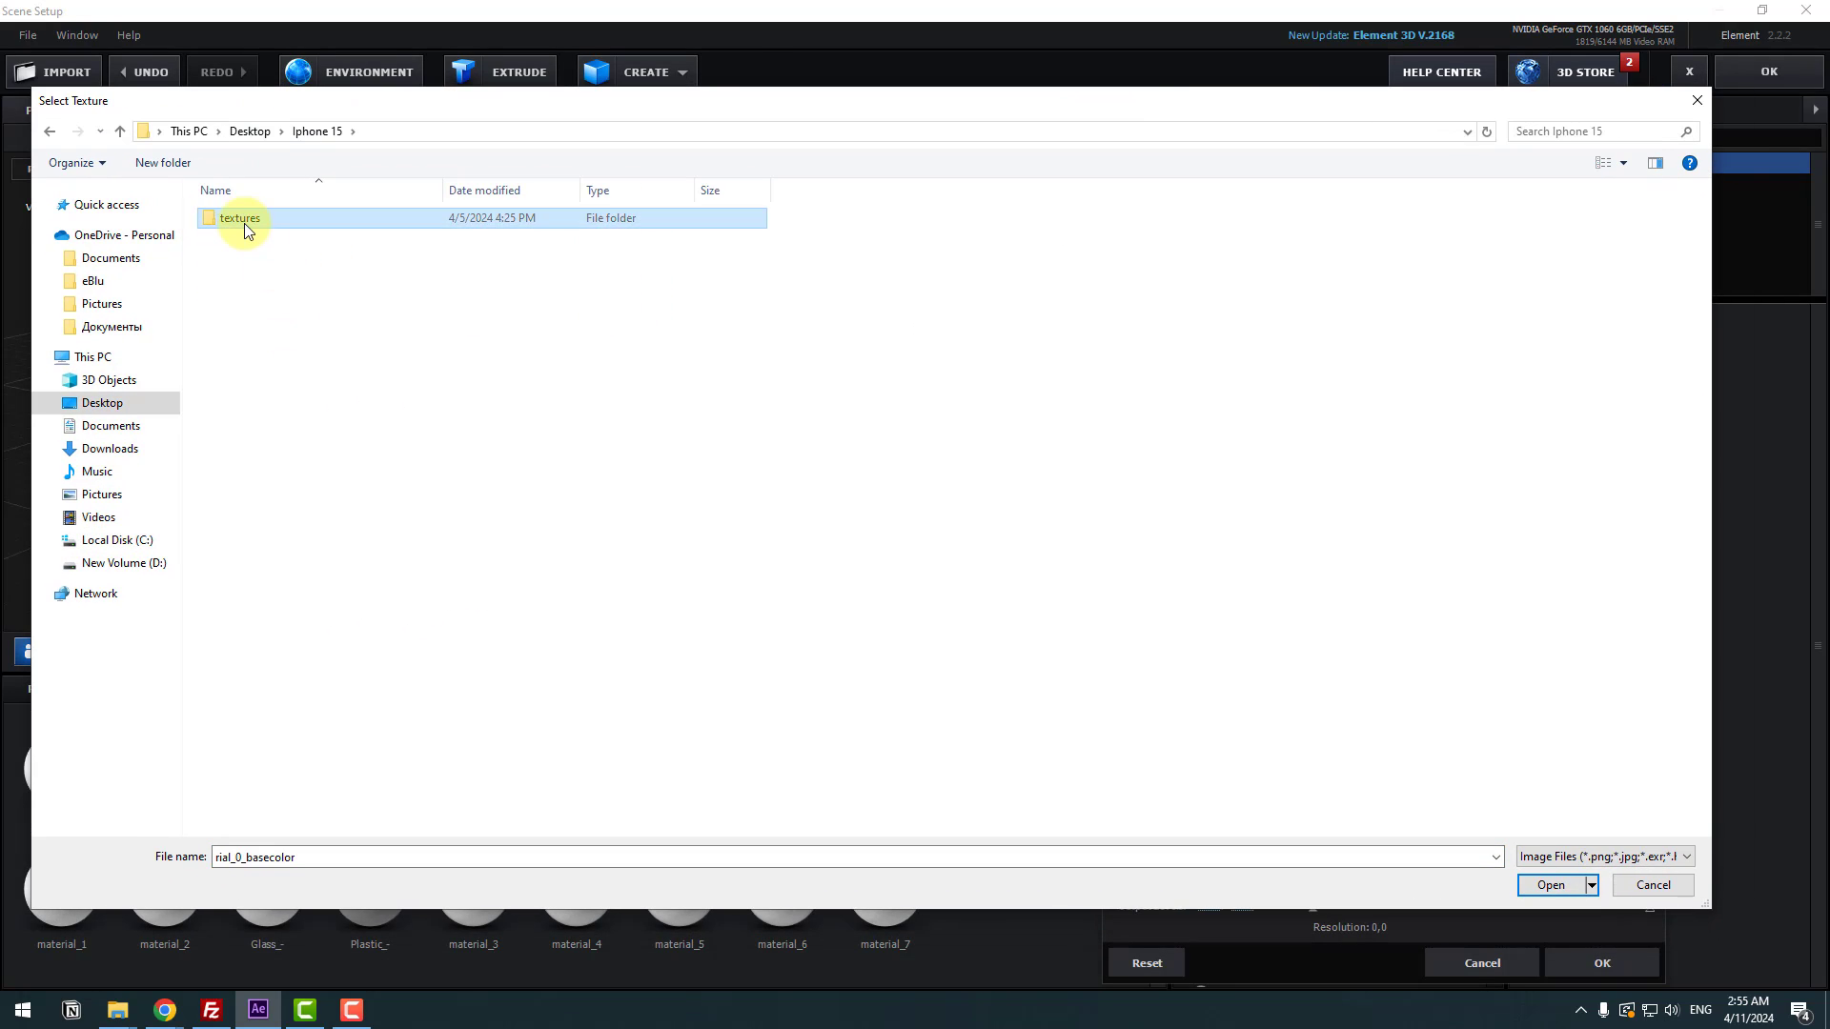
{"action": "left_click", "coordinate": [547, 246]}
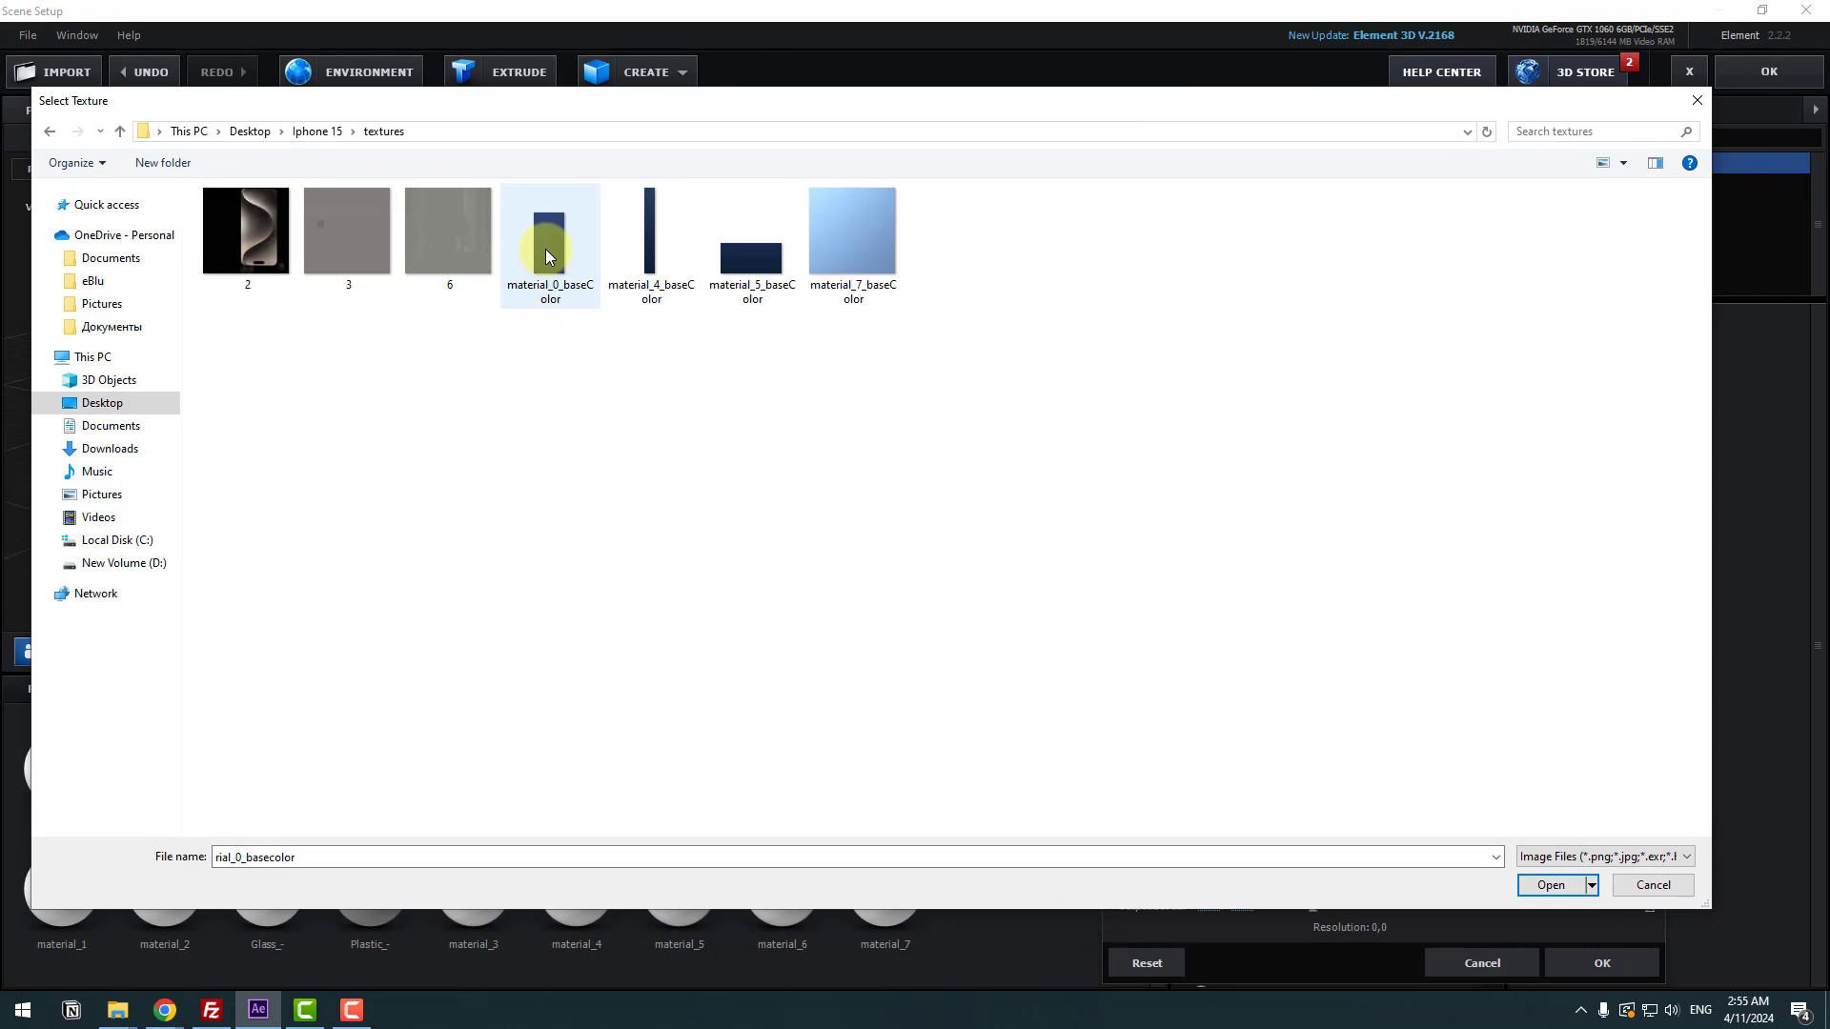
{"action": "left_click", "coordinate": [1535, 889]}
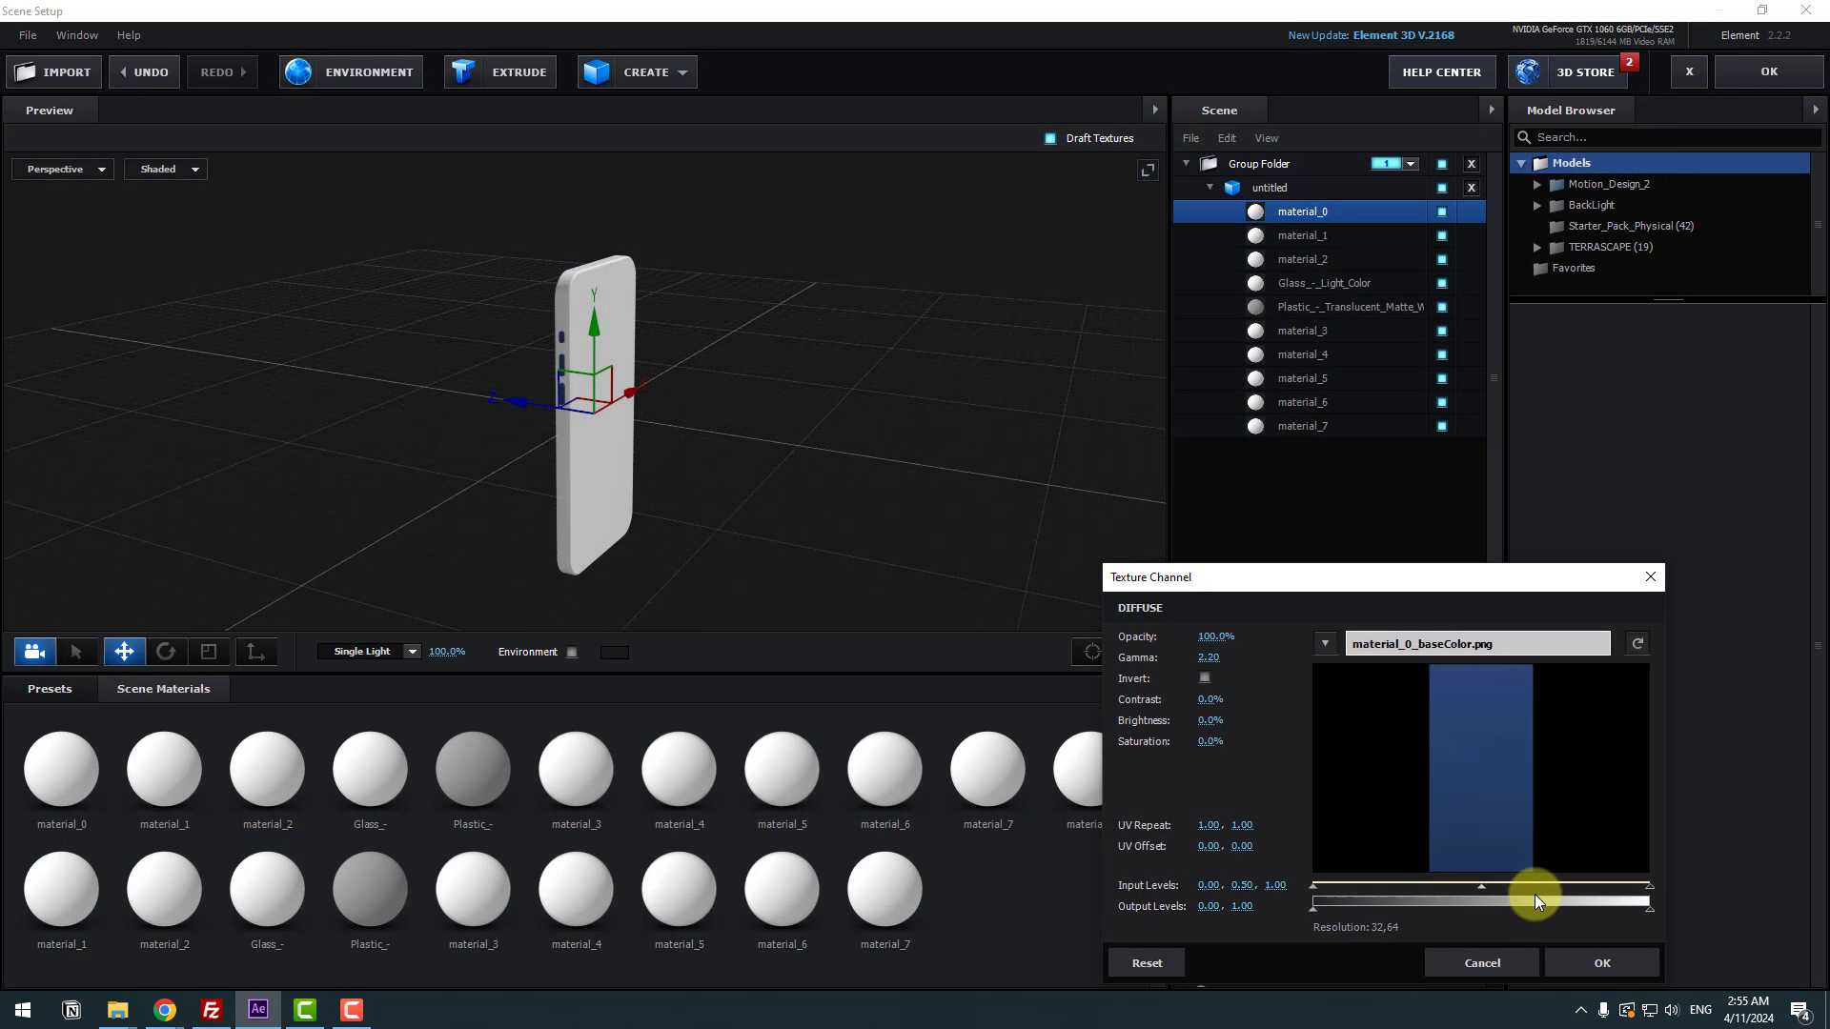
{"action": "left_click", "coordinate": [1588, 965]}
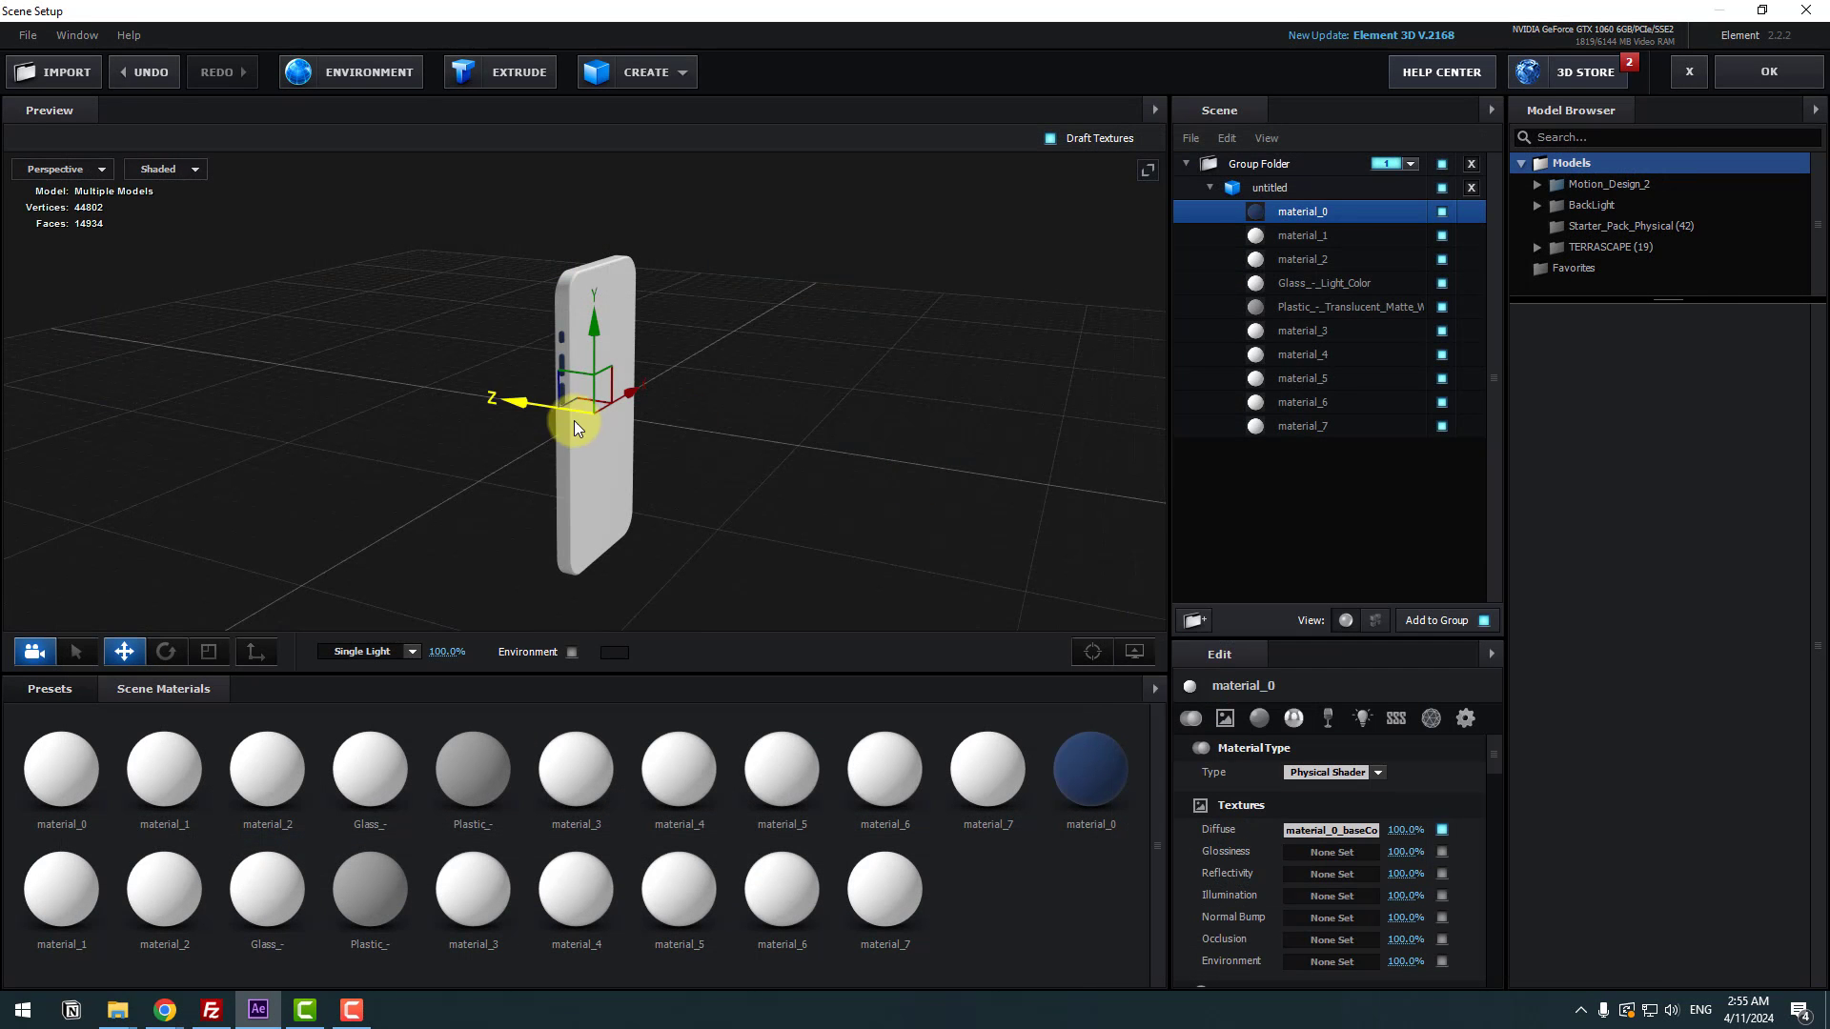
- Set material_5's diffuse texture to the material_5_baseColor image
{"action": "left_click_drag", "start_coordinate": [574, 420], "coordinate": [935, 322]}
{"action": "left_click", "coordinate": [782, 378]}
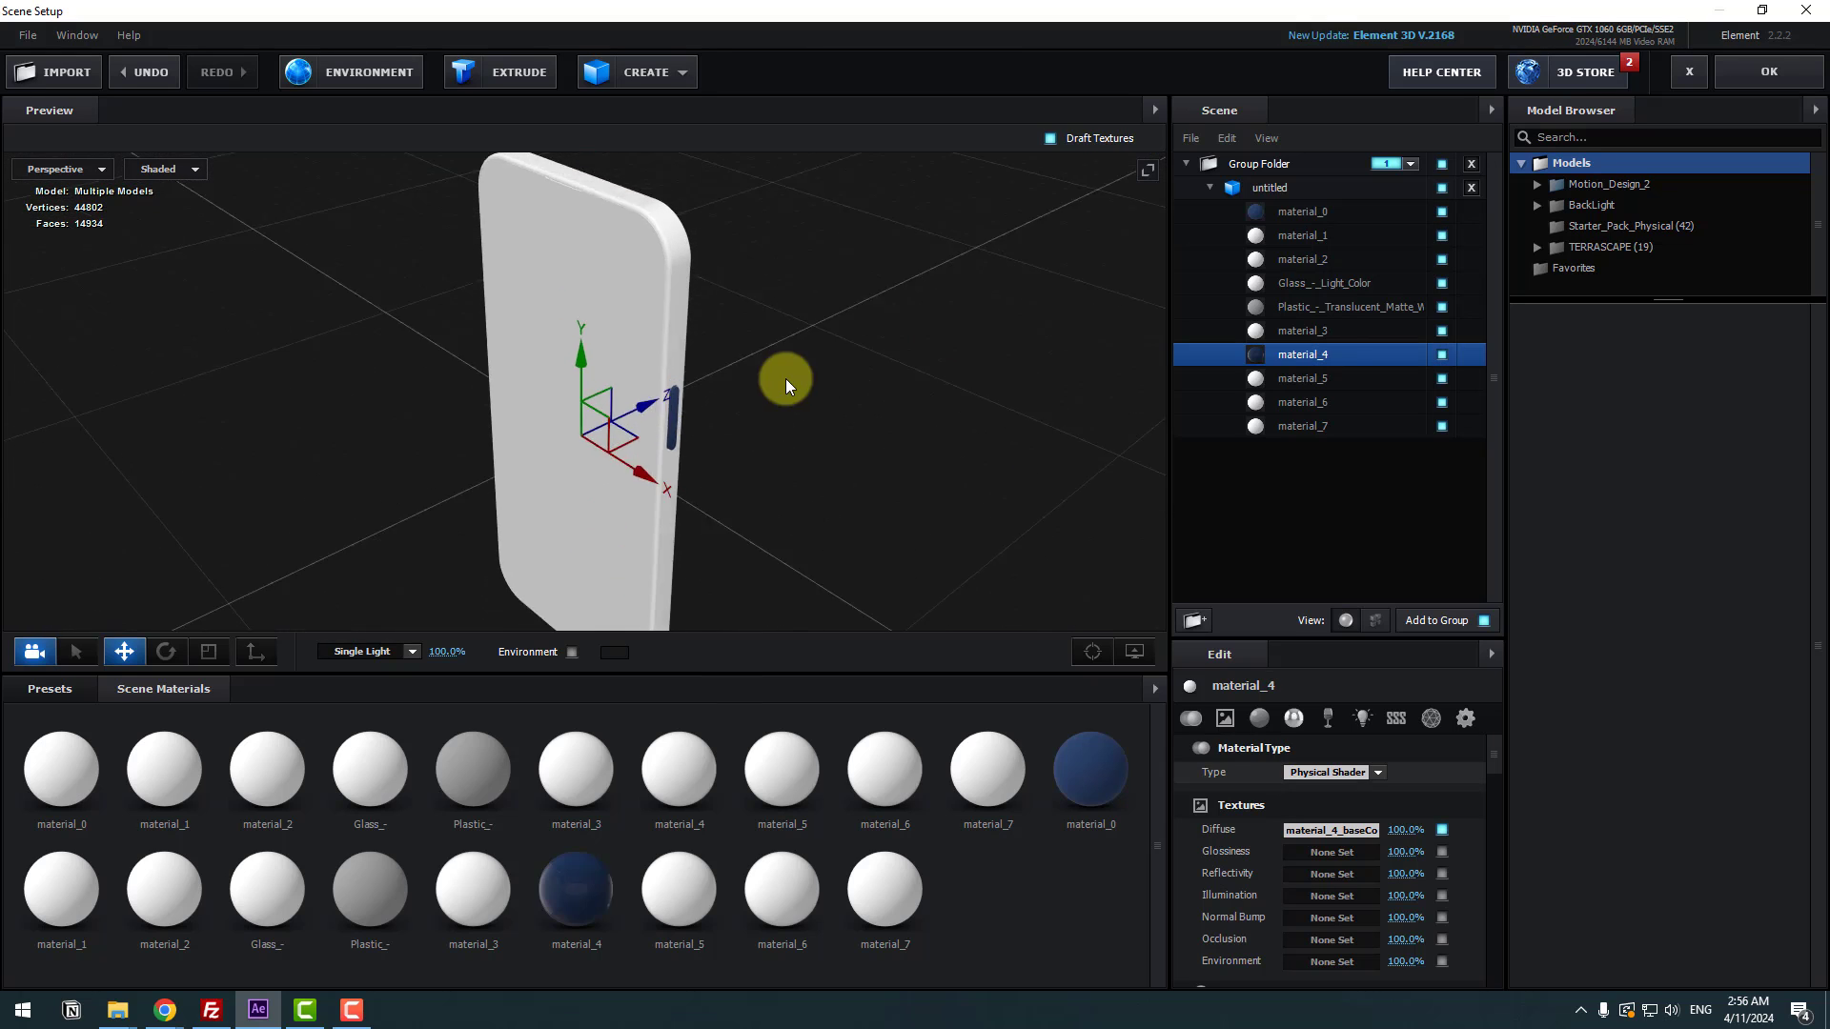
{"action": "left_click", "coordinate": [1314, 382]}
{"action": "left_click", "coordinate": [1346, 829]}
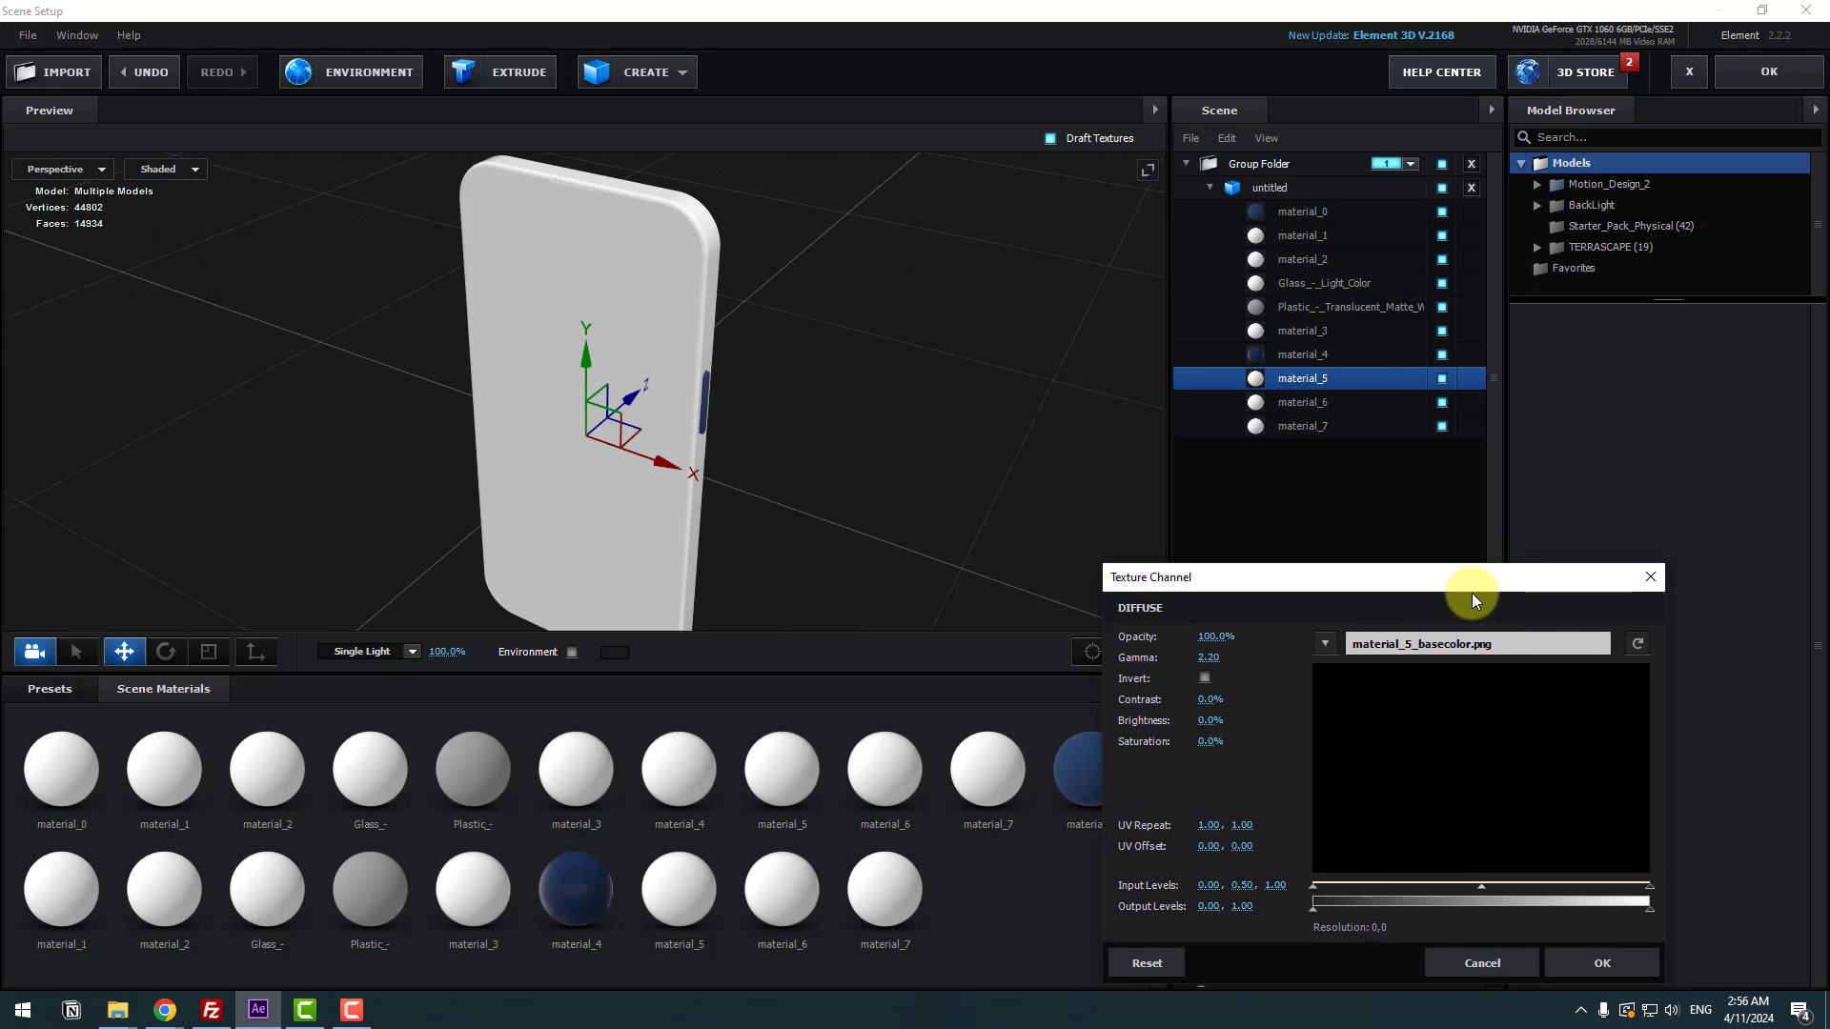
{"action": "left_click", "coordinate": [1439, 643]}
{"action": "left_click", "coordinate": [753, 249]}
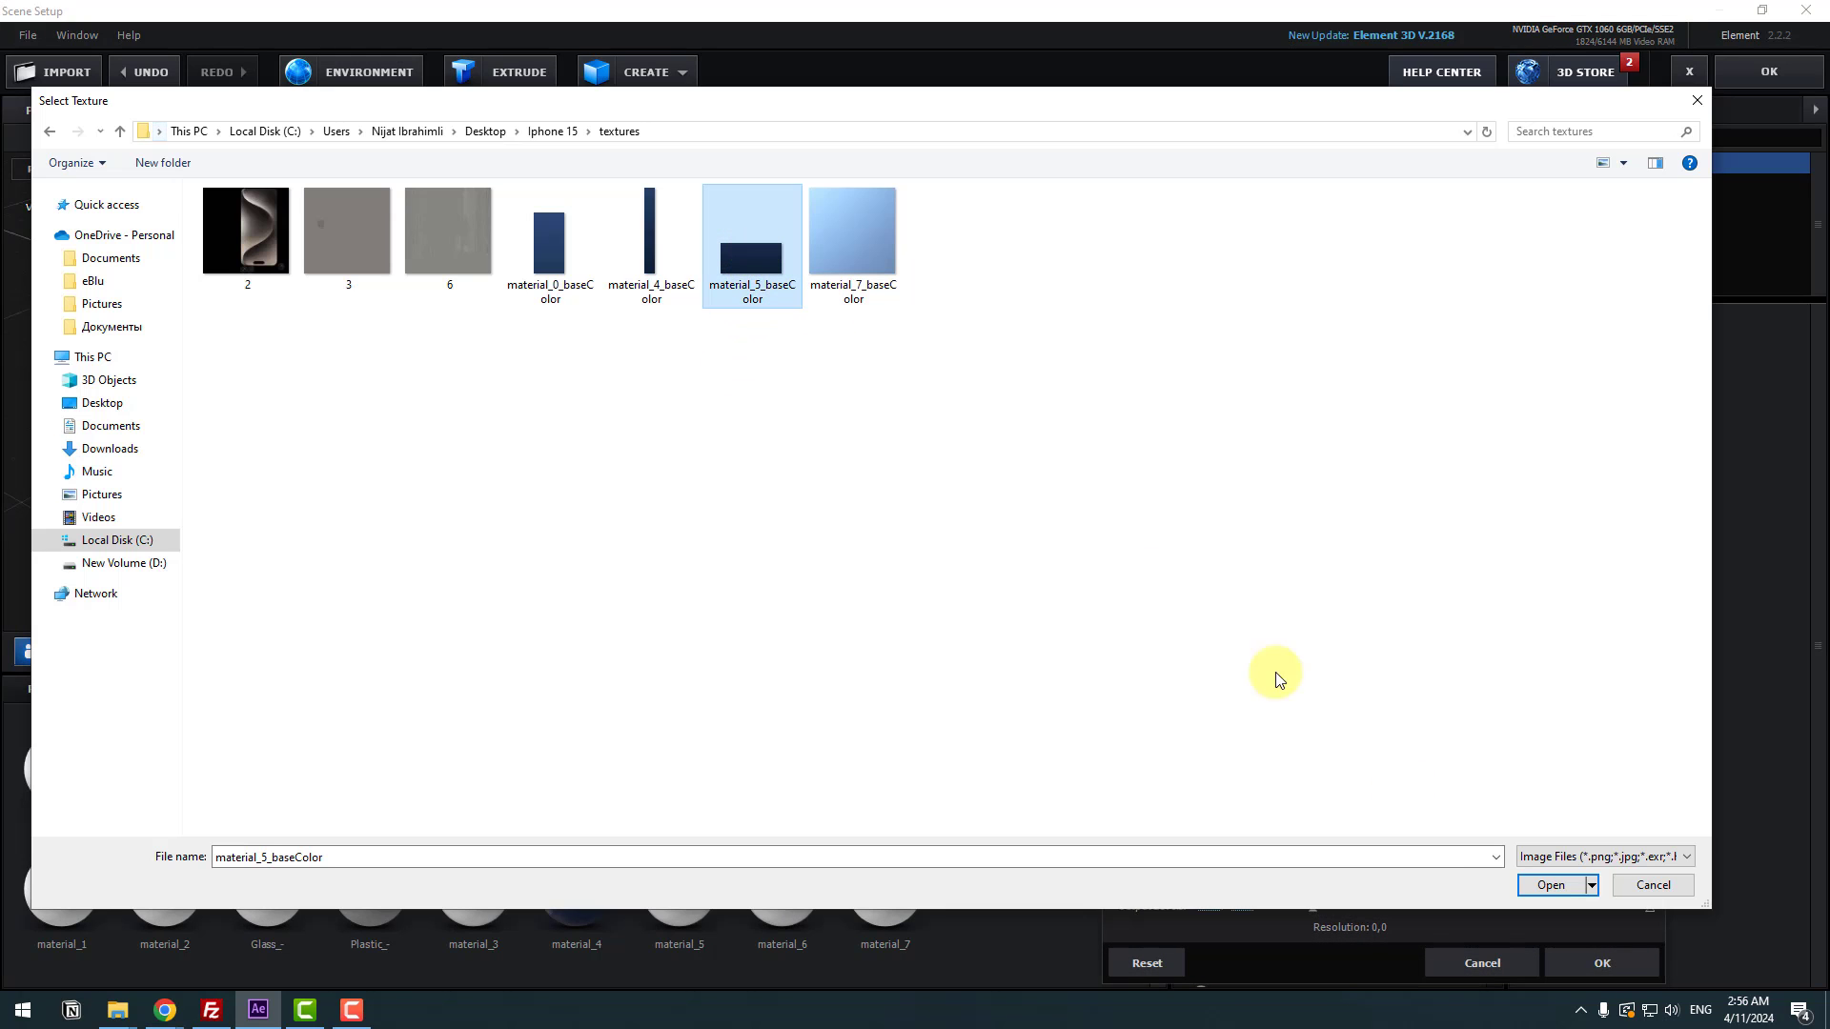
{"action": "left_click", "coordinate": [1542, 884]}
{"action": "left_click", "coordinate": [1603, 965]}
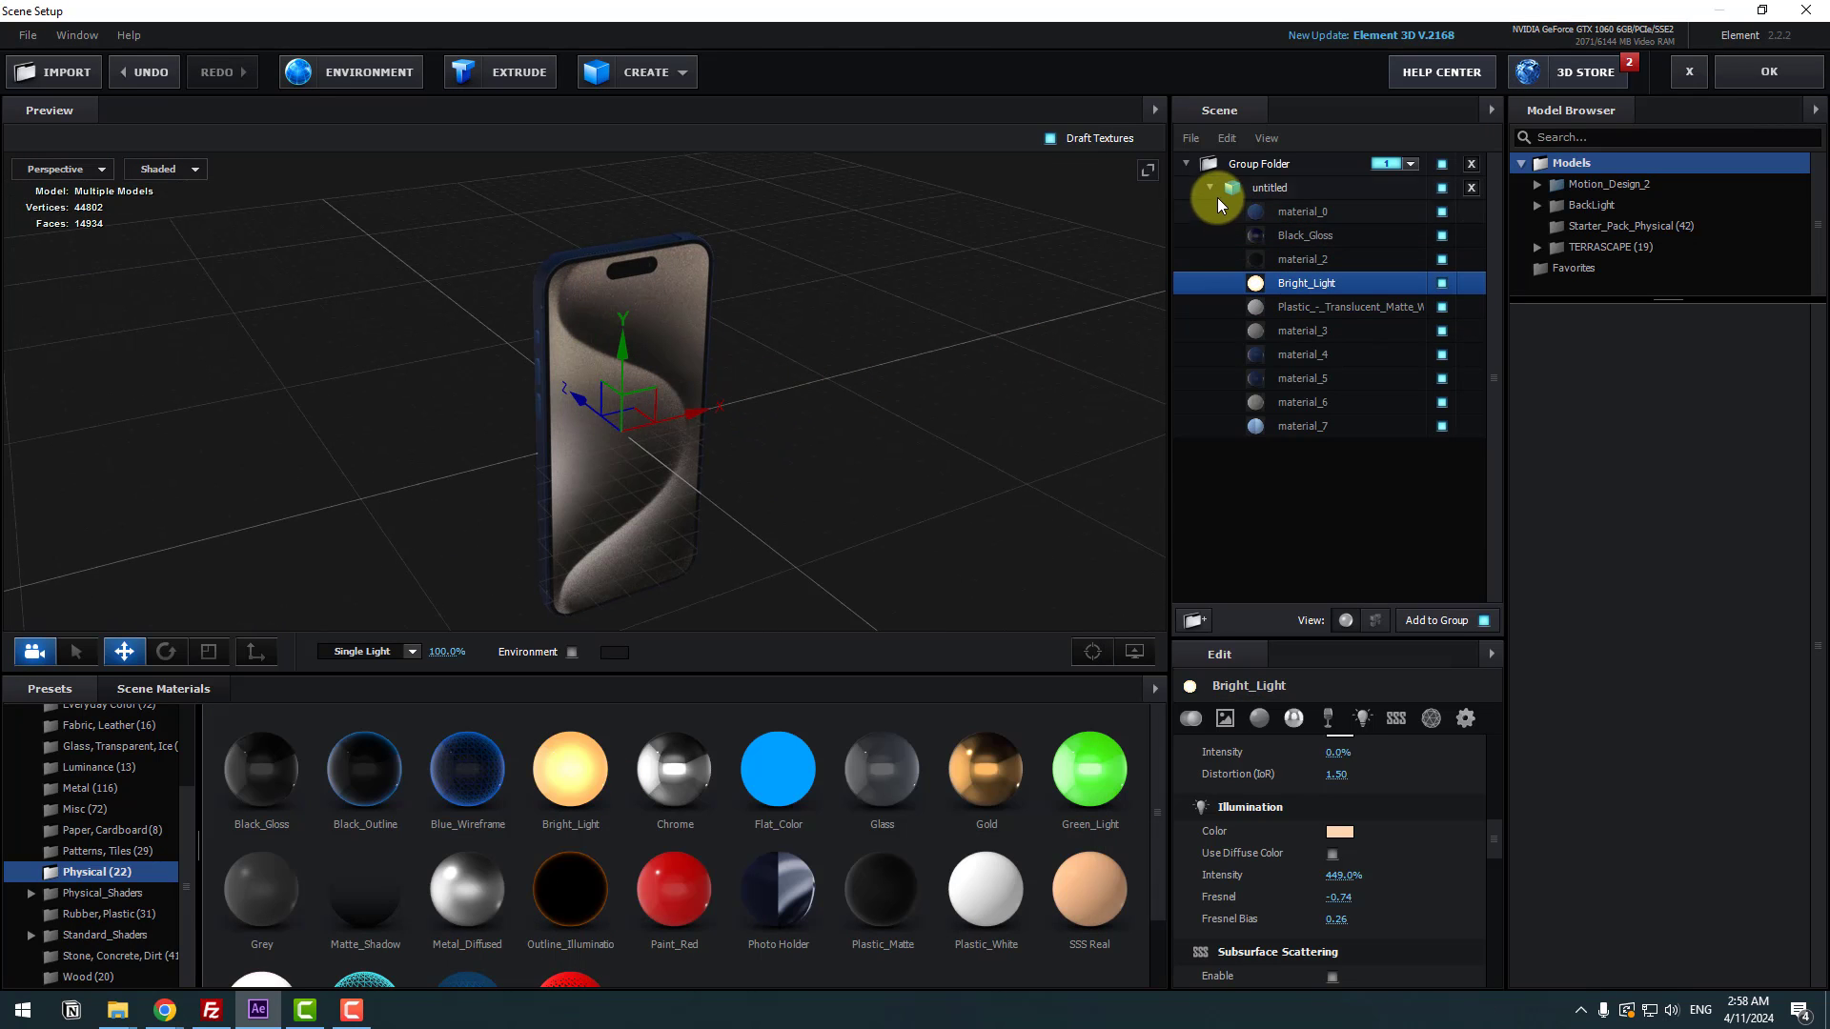
- Collapse the material list and select the whole phone model
{"action": "left_click", "coordinate": [1211, 190]}
{"action": "left_click", "coordinate": [1285, 192]}
{"action": "left_click_drag", "start_coordinate": [906, 362], "coordinate": [505, 248]}
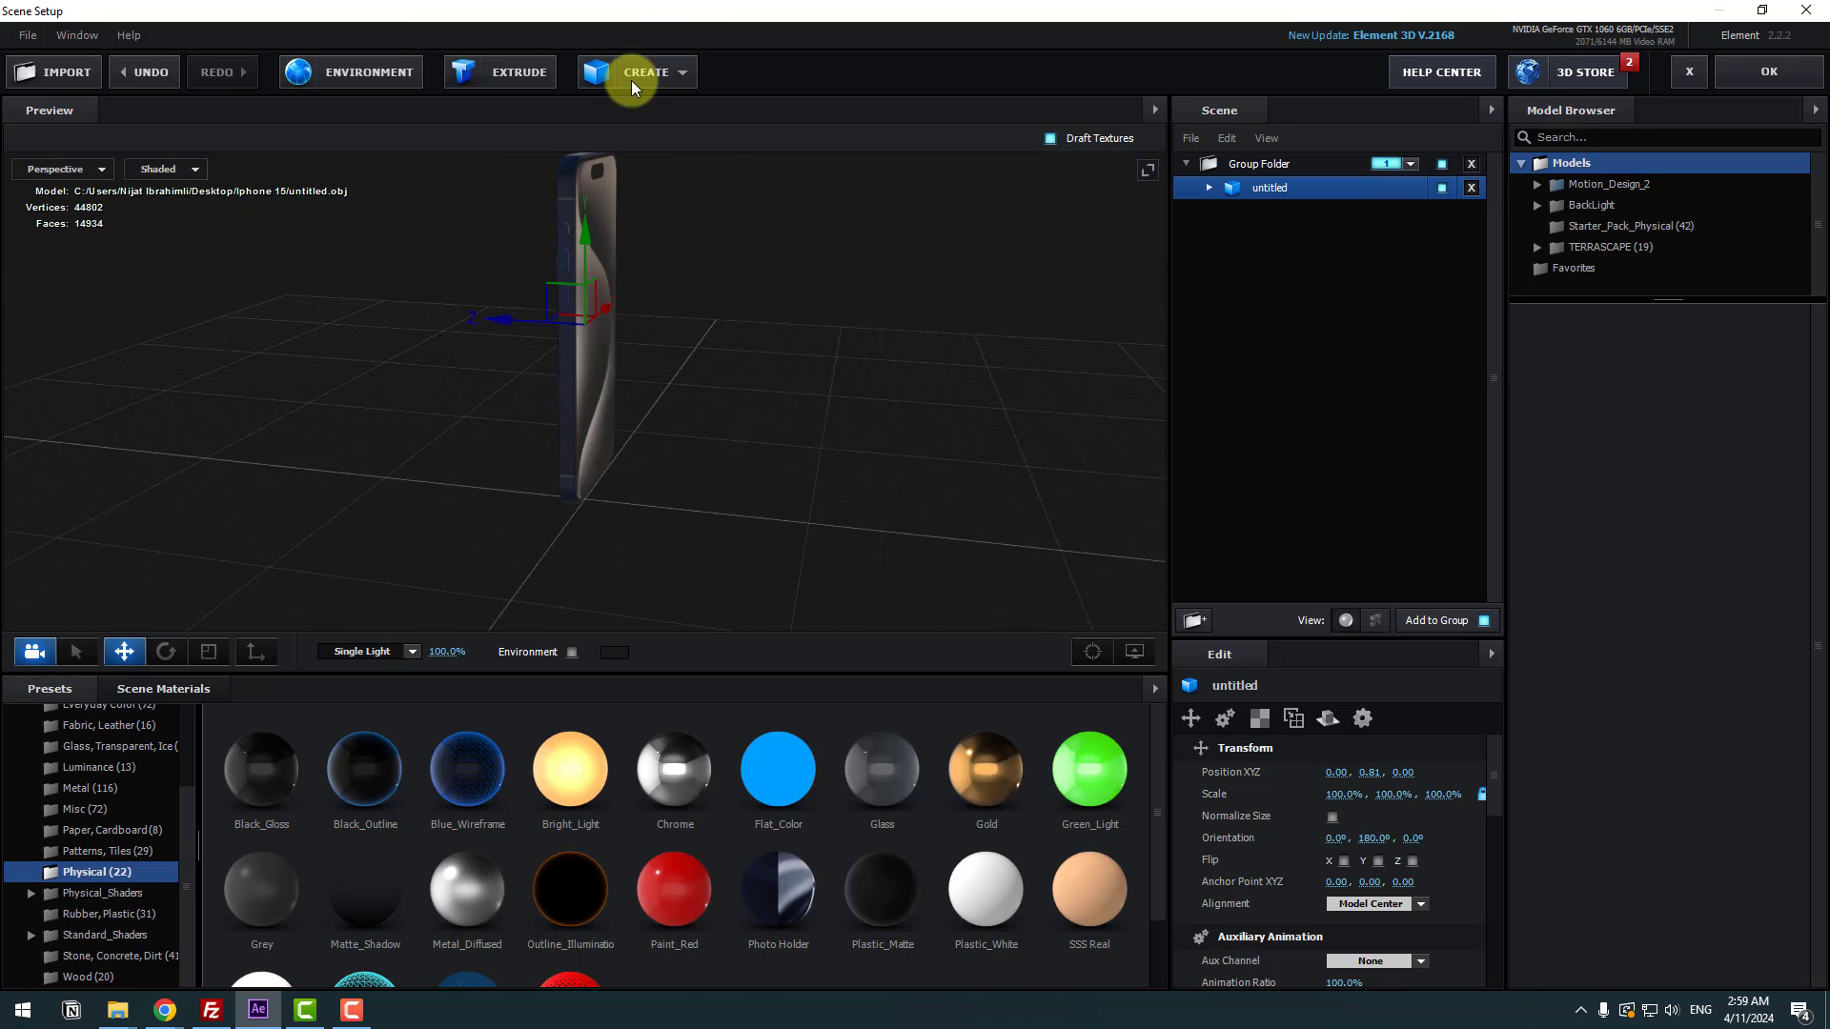
- Add a cube and move it up and along Z to sit beside the phone
{"action": "left_click", "coordinate": [634, 80]}
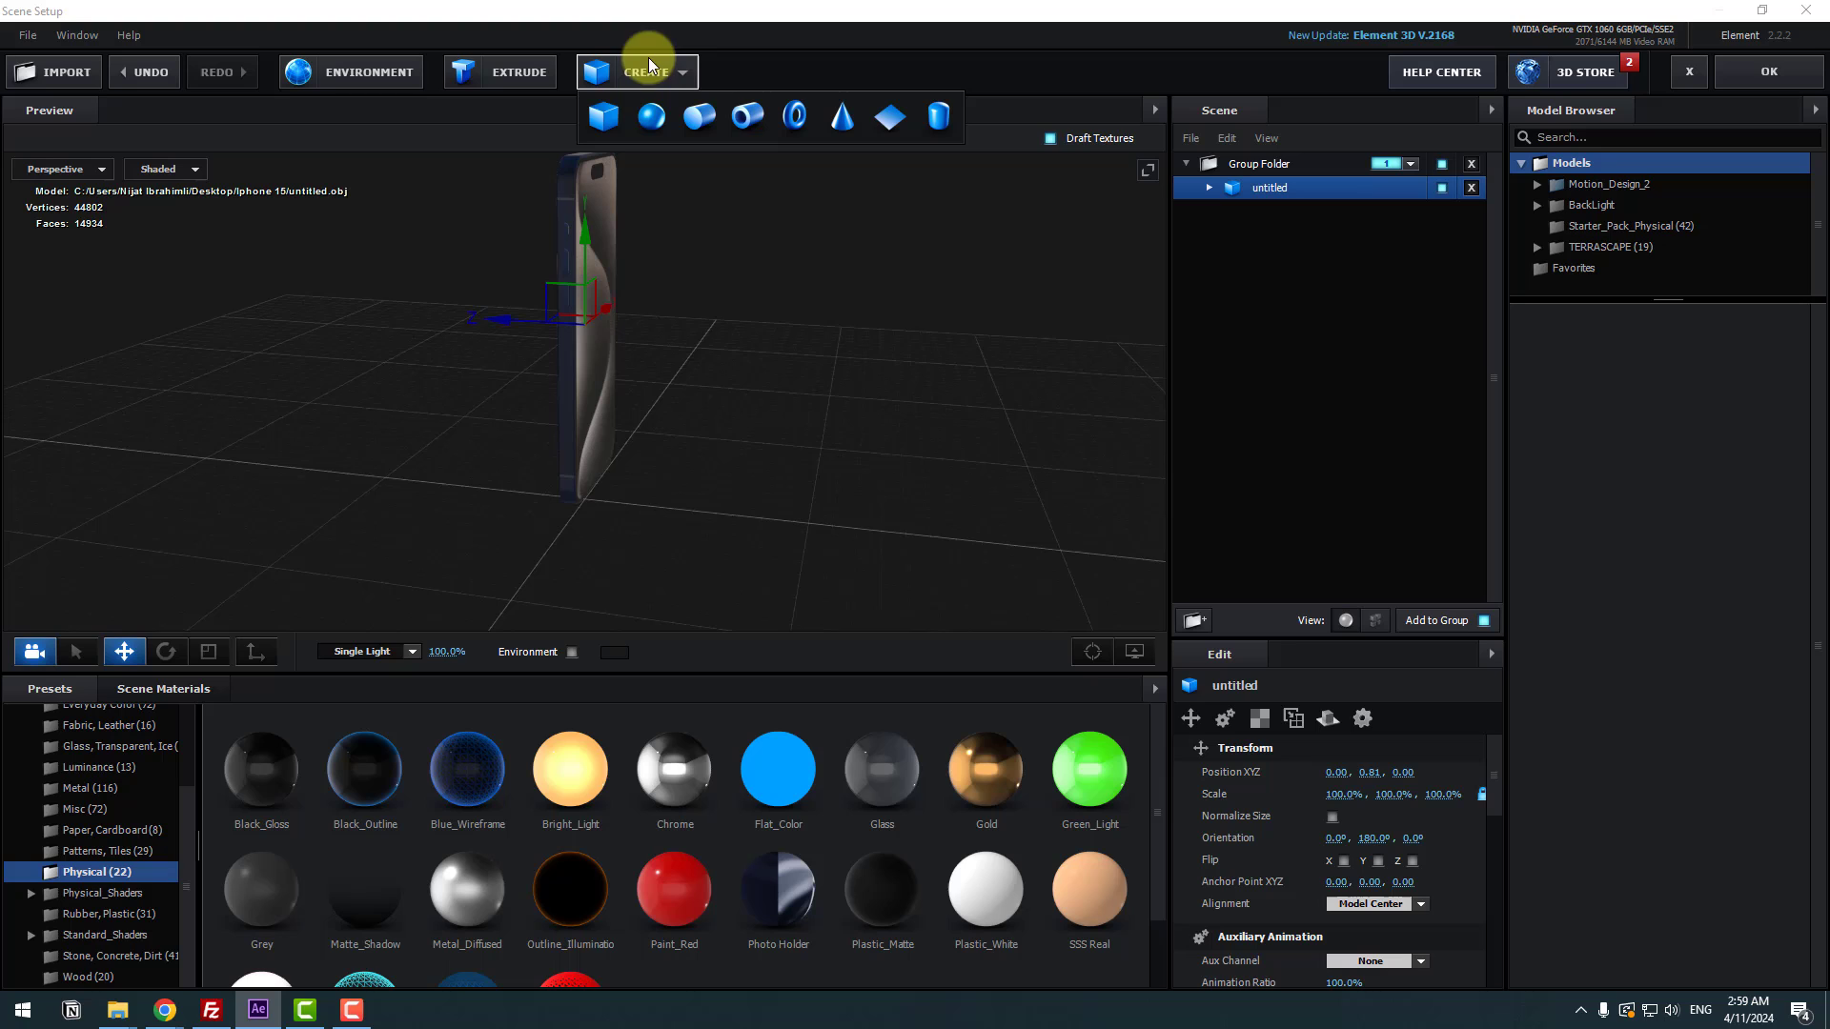
{"action": "left_click", "coordinate": [606, 117]}
{"action": "left_click_drag", "start_coordinate": [718, 540], "coordinate": [860, 454]}
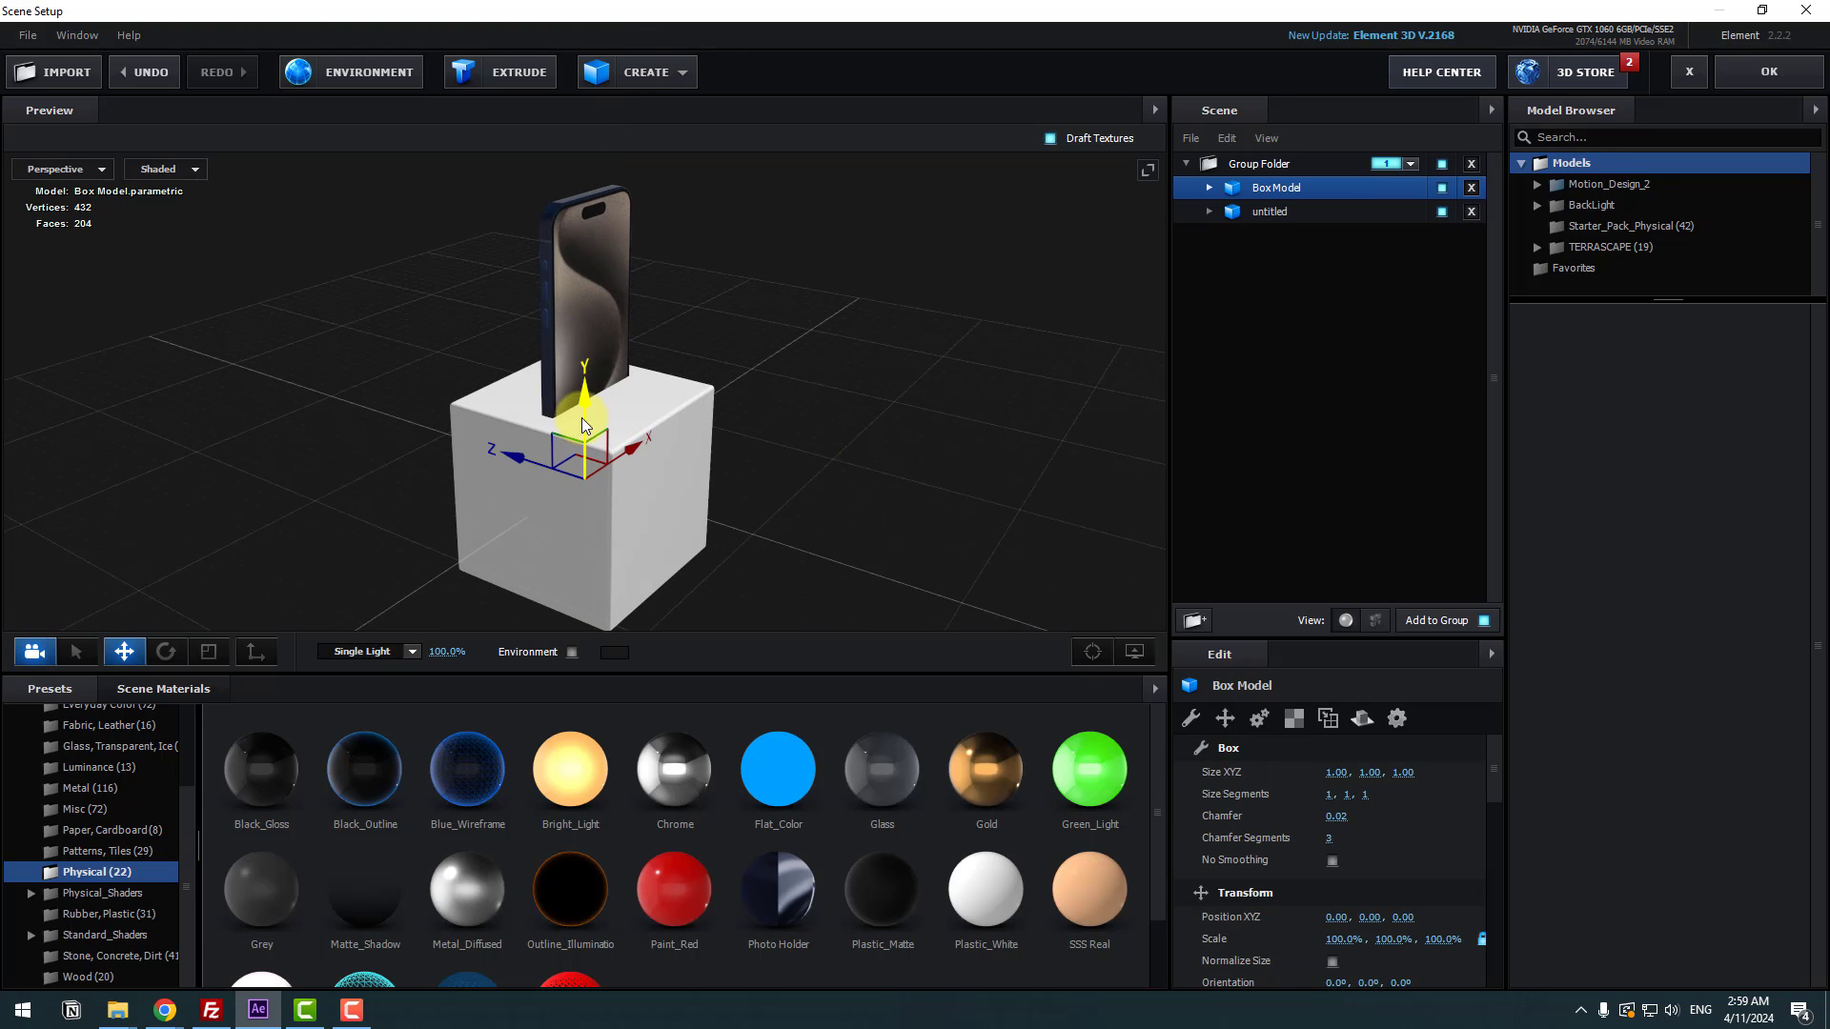
{"action": "left_click_drag", "start_coordinate": [581, 417], "coordinate": [603, 294]}
{"action": "left_click_drag", "start_coordinate": [534, 356], "coordinate": [443, 314]}
{"action": "left_click_drag", "start_coordinate": [604, 409], "coordinate": [378, 497]}
- Scale the box into a long block of 342.5%, 100%, 110%
{"action": "left_click", "coordinate": [206, 656]}
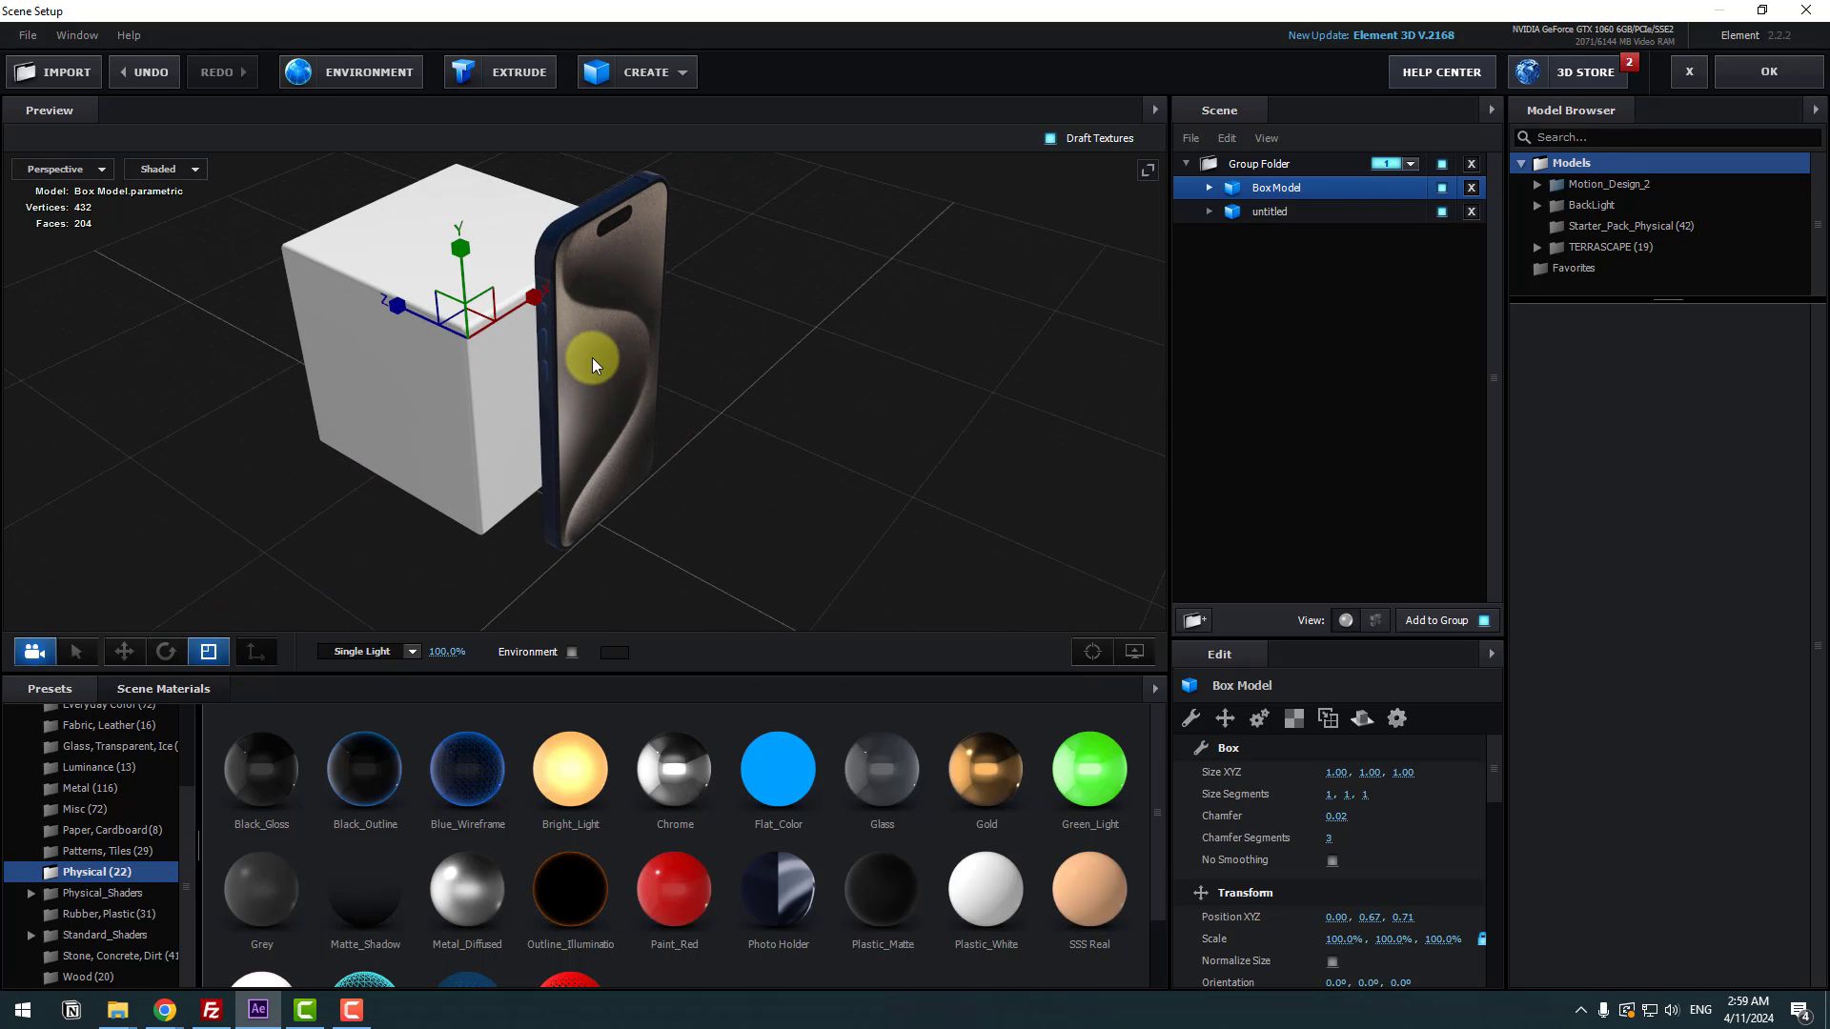
{"action": "left_click_drag", "start_coordinate": [535, 306], "coordinate": [700, 224]}
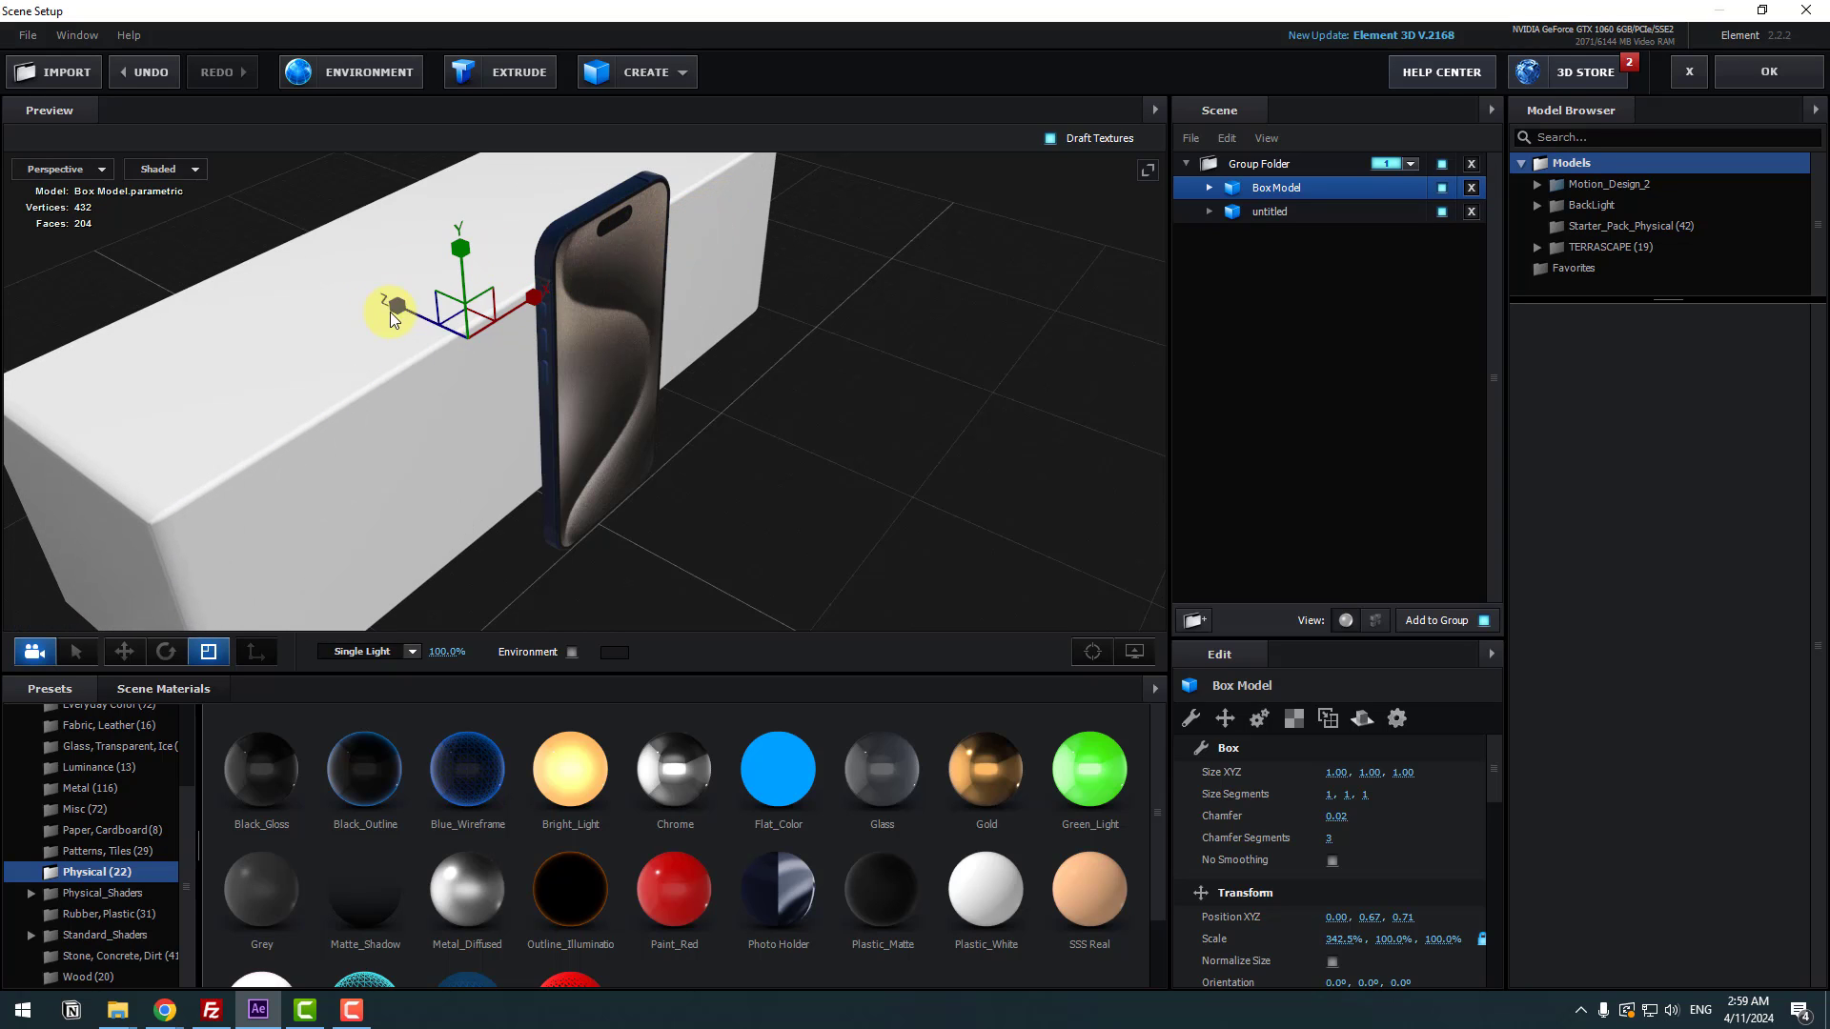
{"action": "left_click_drag", "start_coordinate": [391, 312], "coordinate": [392, 311]}
{"action": "scroll", "coordinate": [633, 404], "scroll_direction": "down", "scroll_amount": 5}
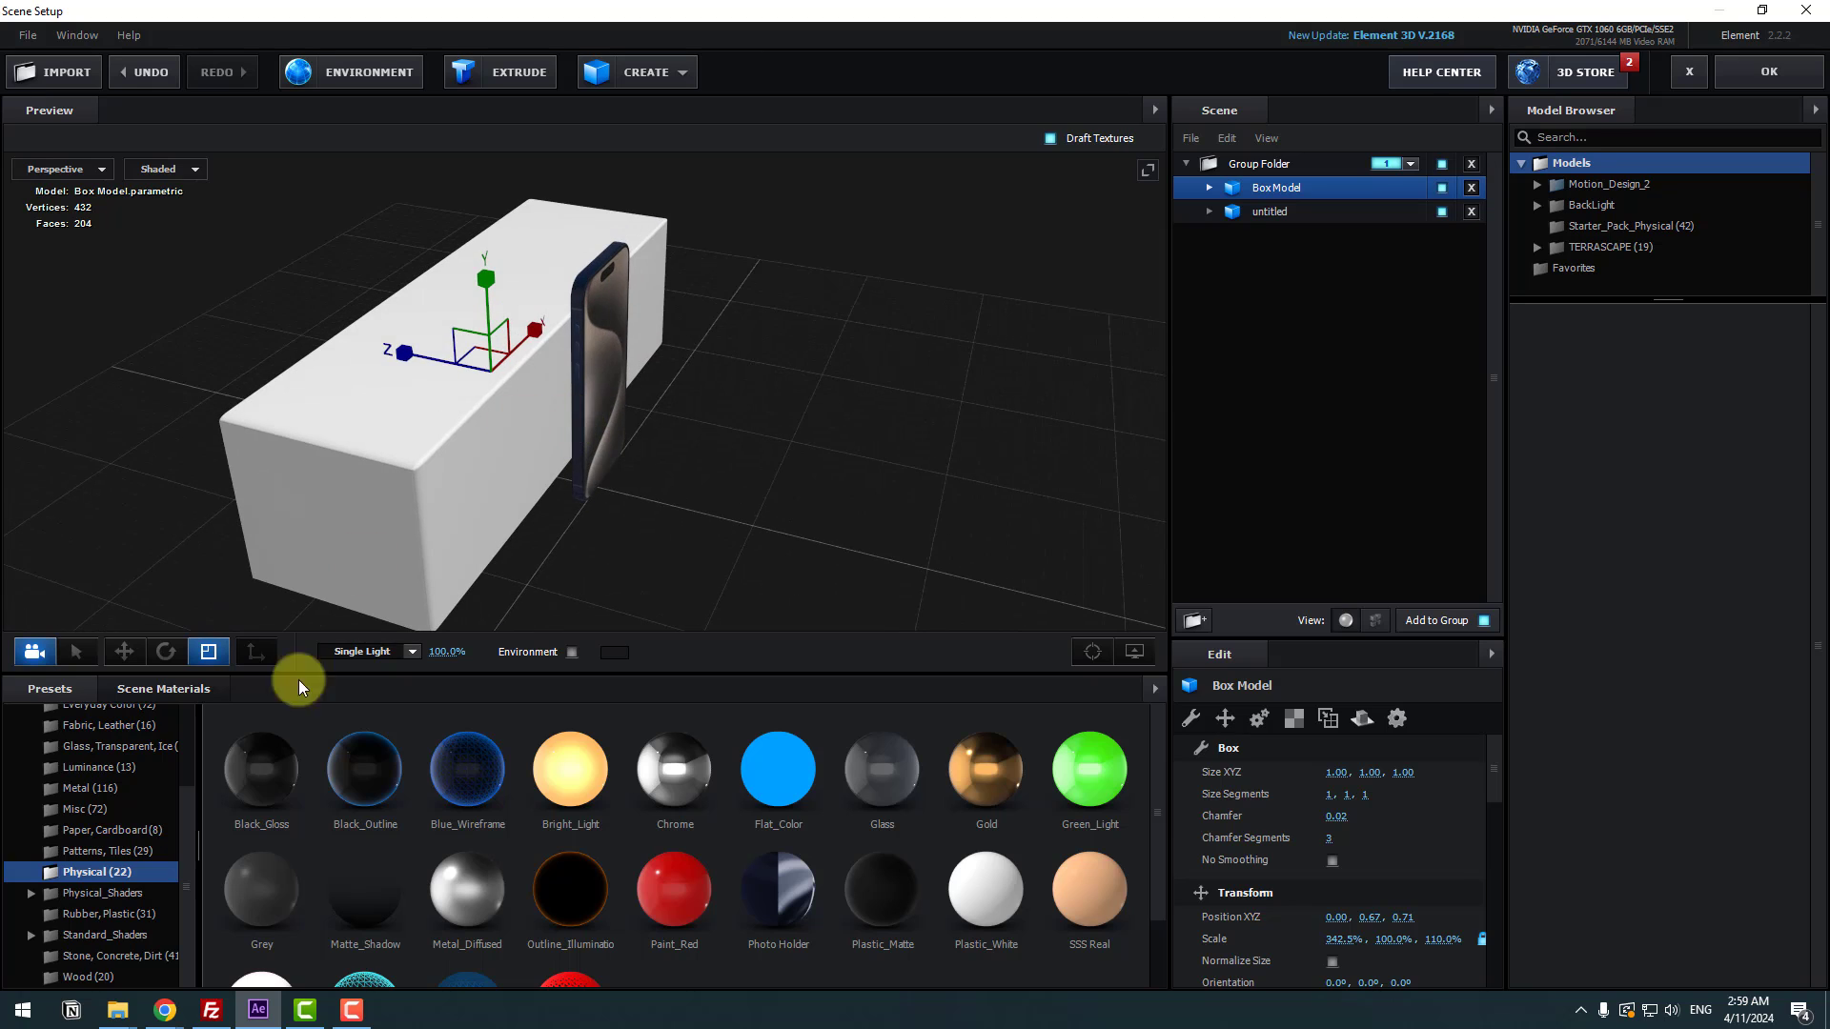
{"action": "left_click", "coordinate": [124, 653]}
{"action": "scroll", "coordinate": [509, 456], "scroll_direction": "down", "scroll_amount": 2}
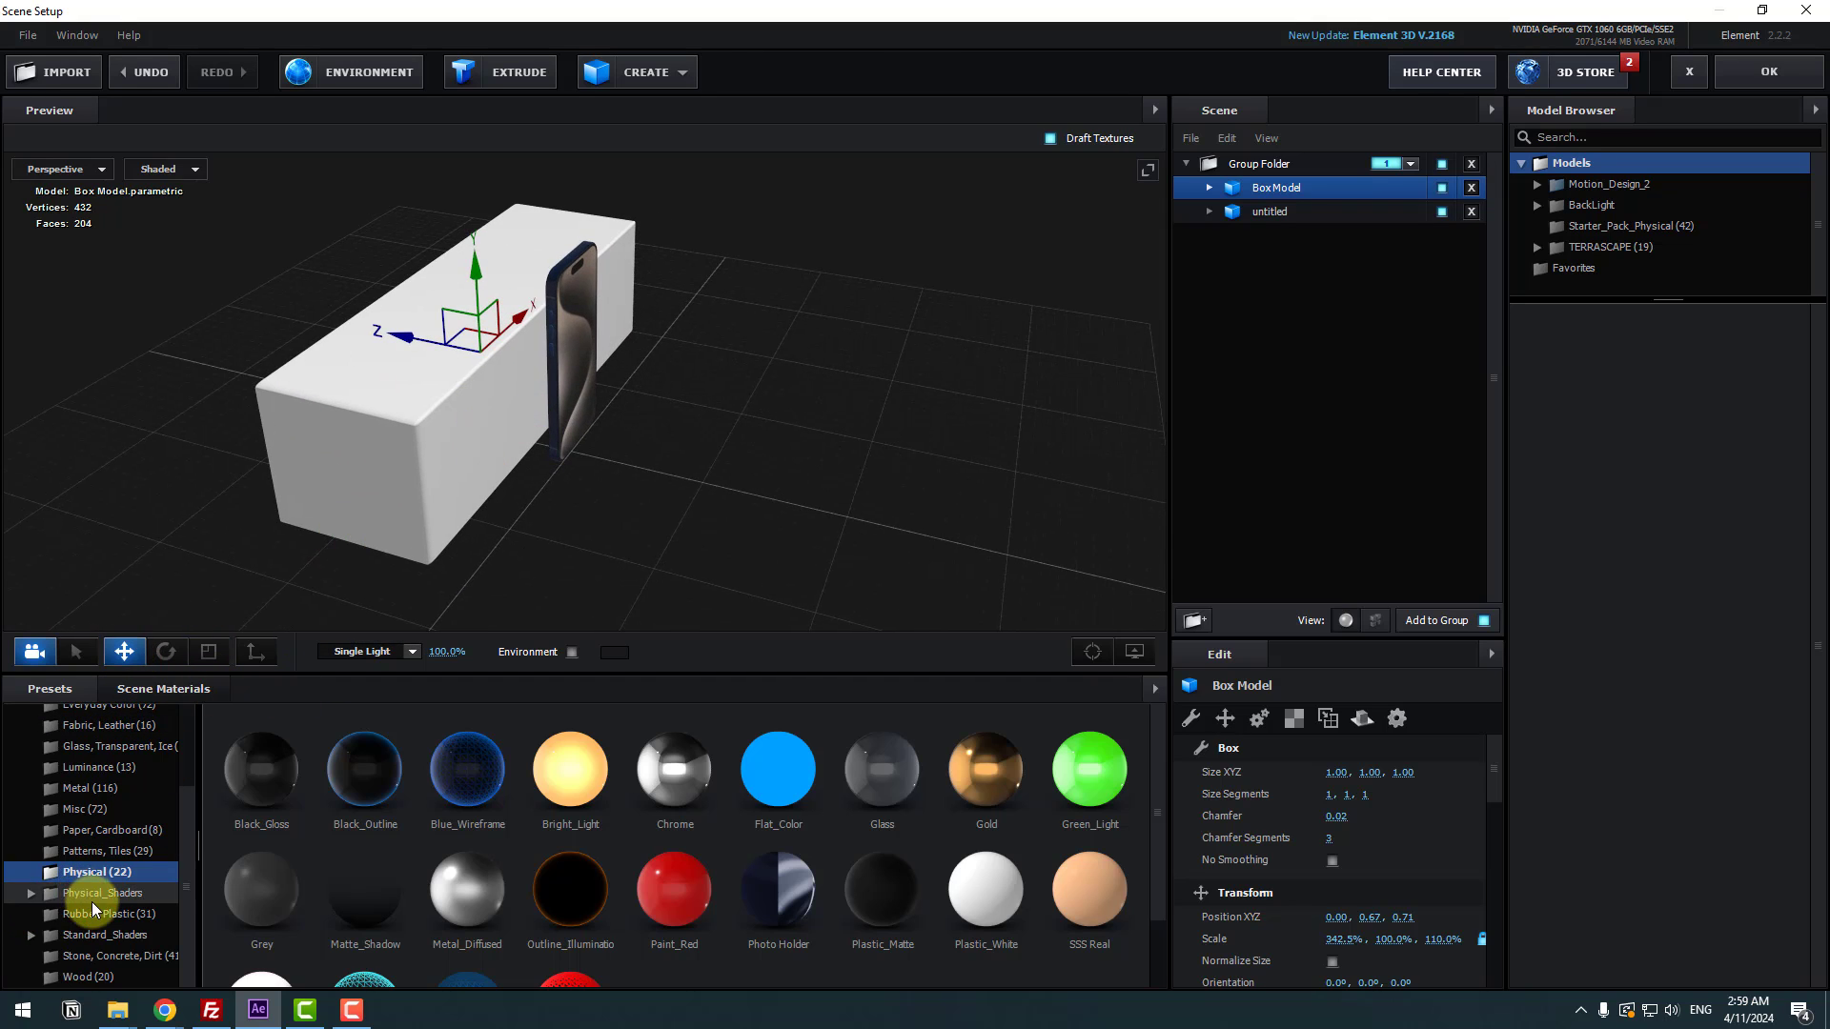
- Drag the blue speckle_2c preset from Physical_Shaders > Metal onto the box
{"action": "left_click", "coordinate": [88, 895]}
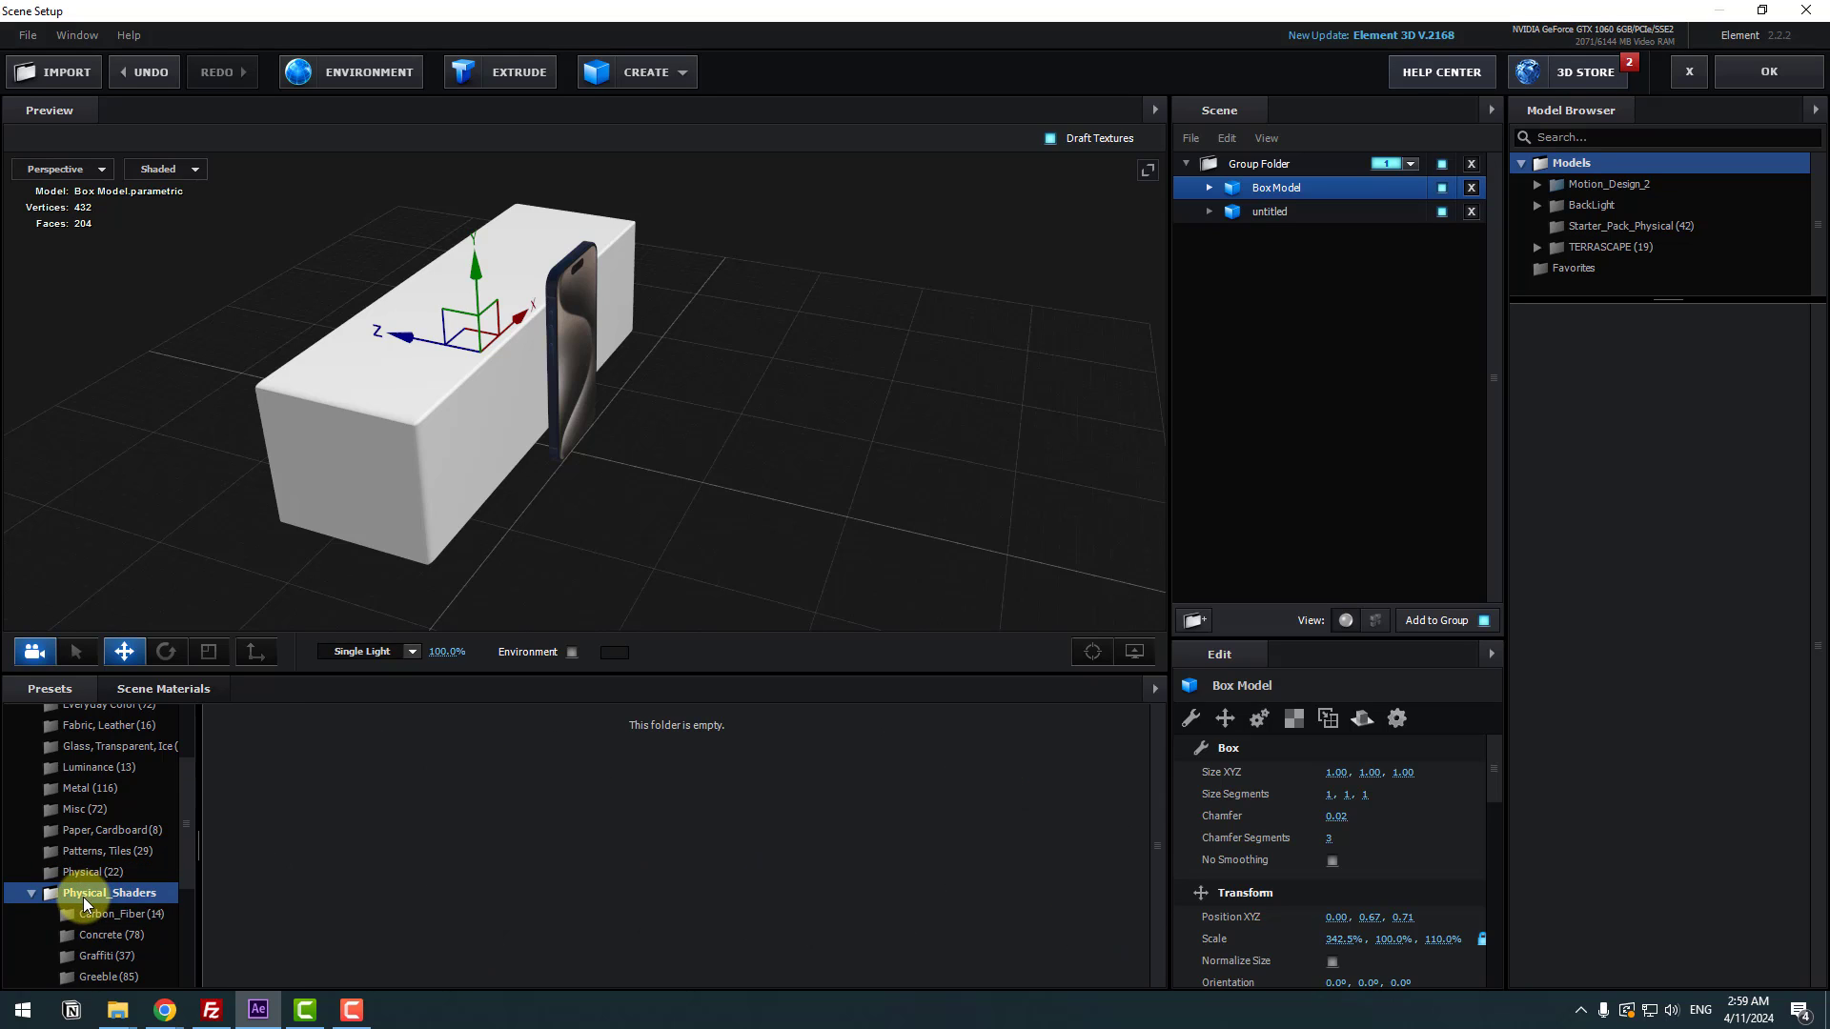
{"action": "scroll", "coordinate": [83, 896], "scroll_direction": "down", "scroll_amount": 1}
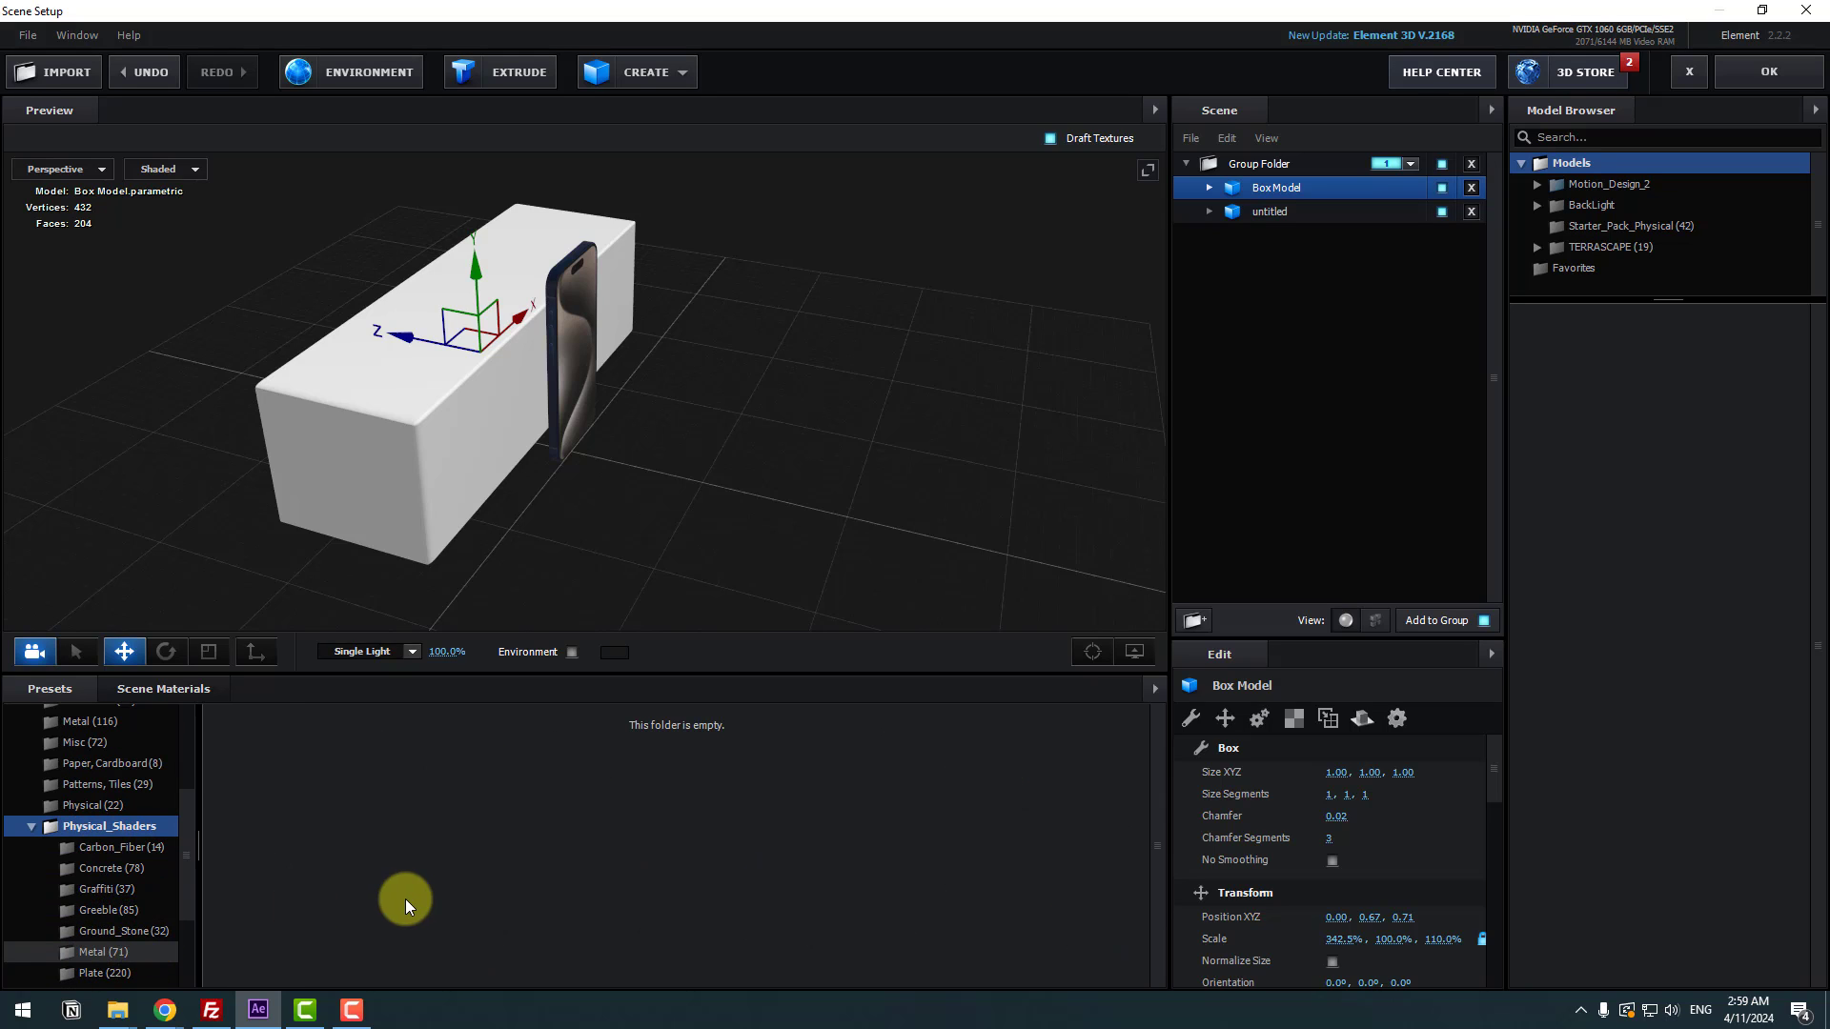
{"action": "scroll", "coordinate": [415, 890], "scroll_direction": "down", "scroll_amount": 3}
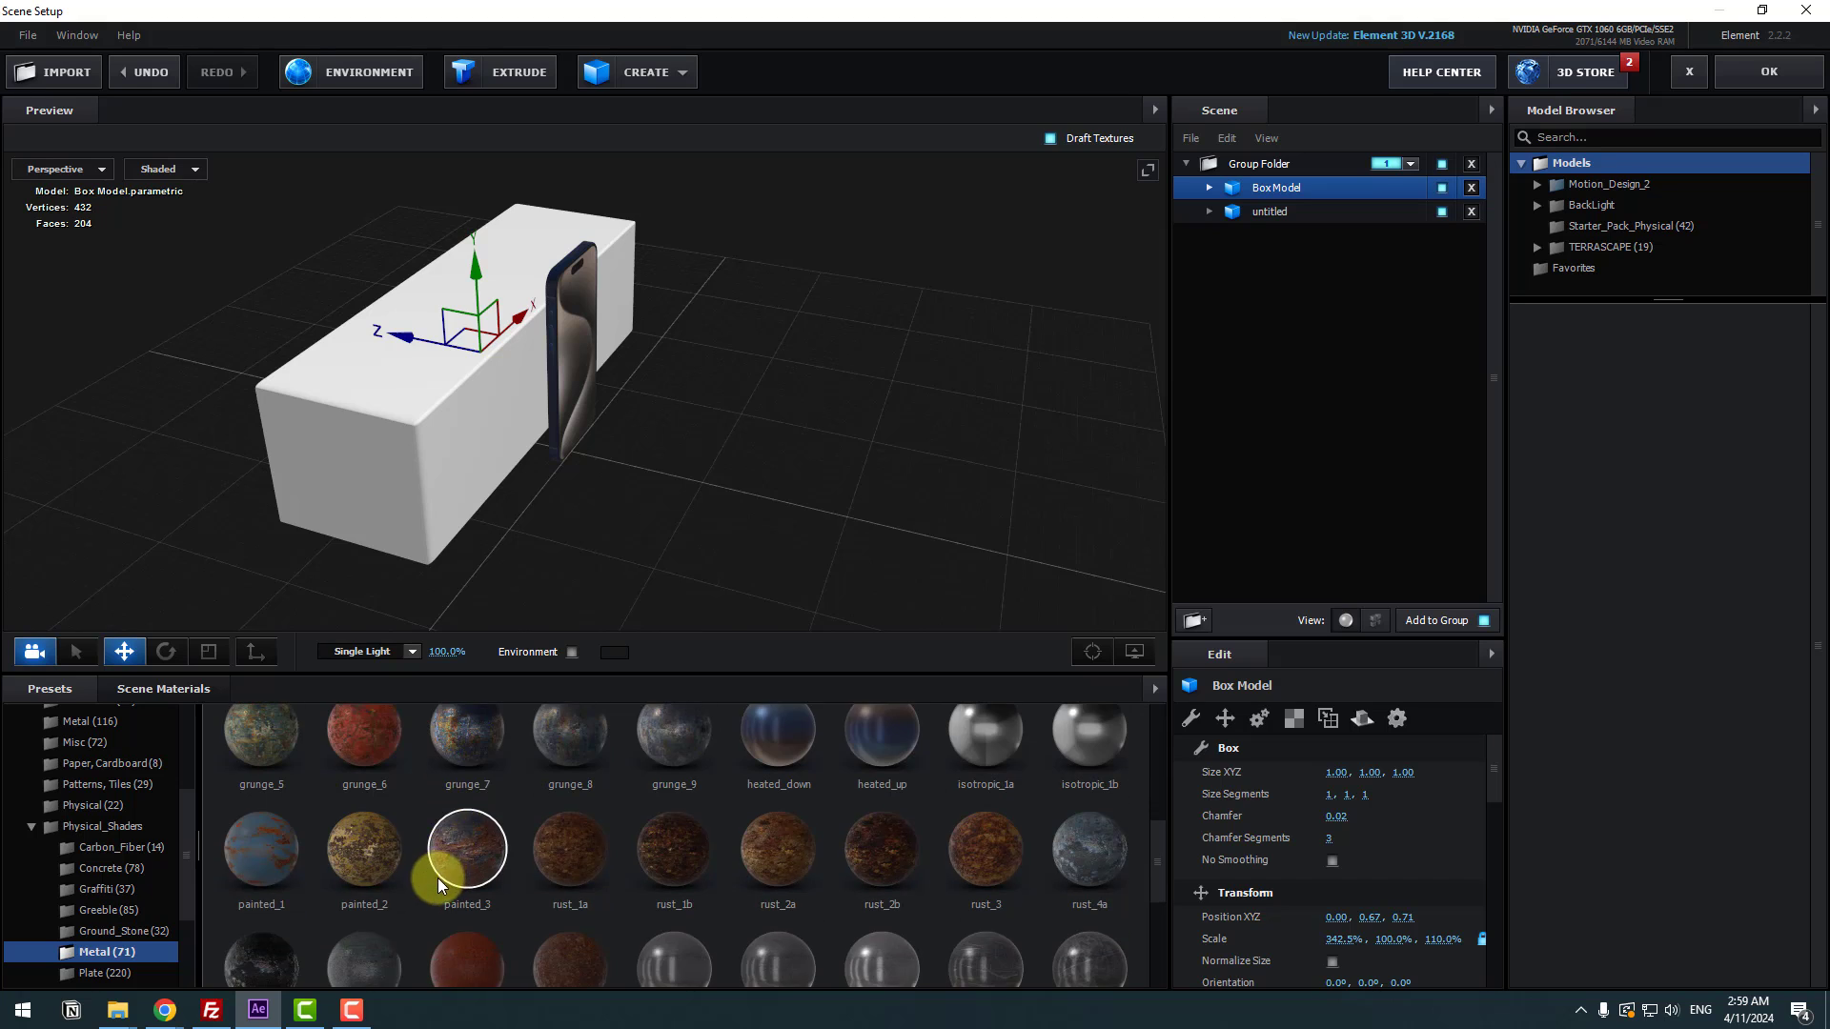
{"action": "scroll", "coordinate": [438, 878], "scroll_direction": "down", "scroll_amount": 3}
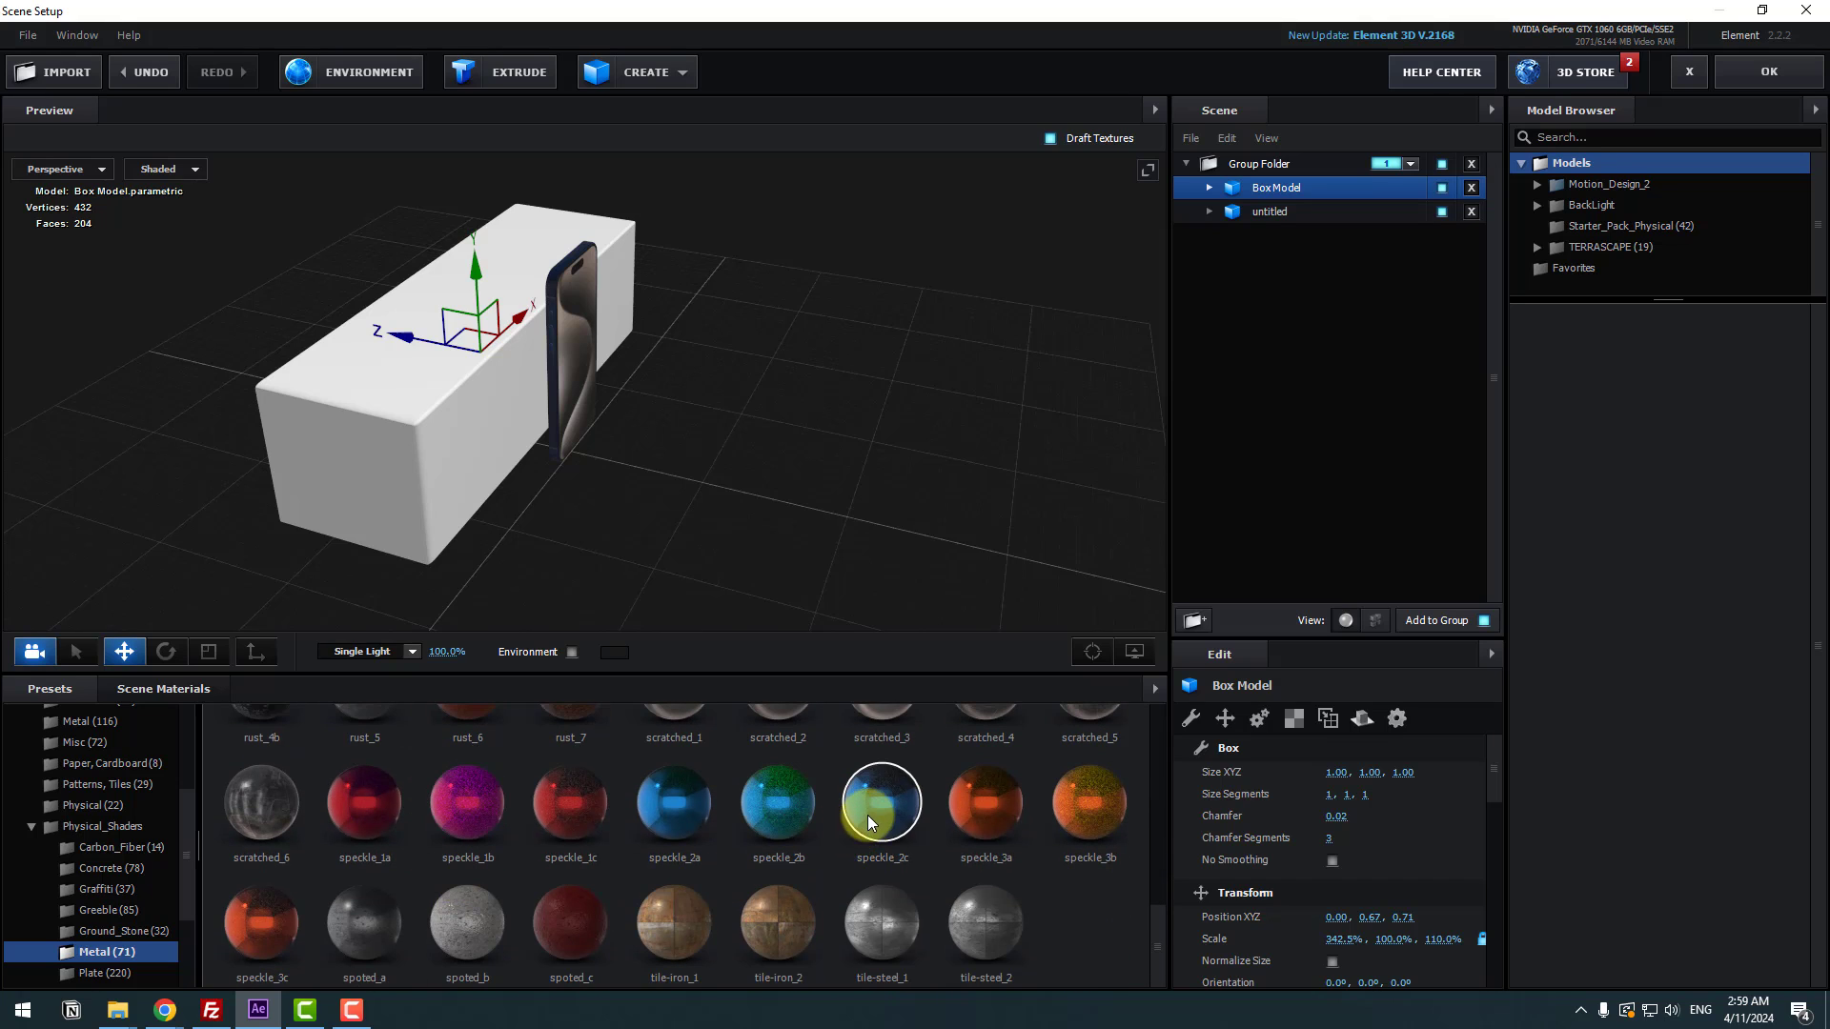
{"action": "left_click_drag", "start_coordinate": [867, 815], "coordinate": [345, 387]}
{"action": "scroll", "coordinate": [496, 400], "scroll_direction": "up", "scroll_amount": 3}
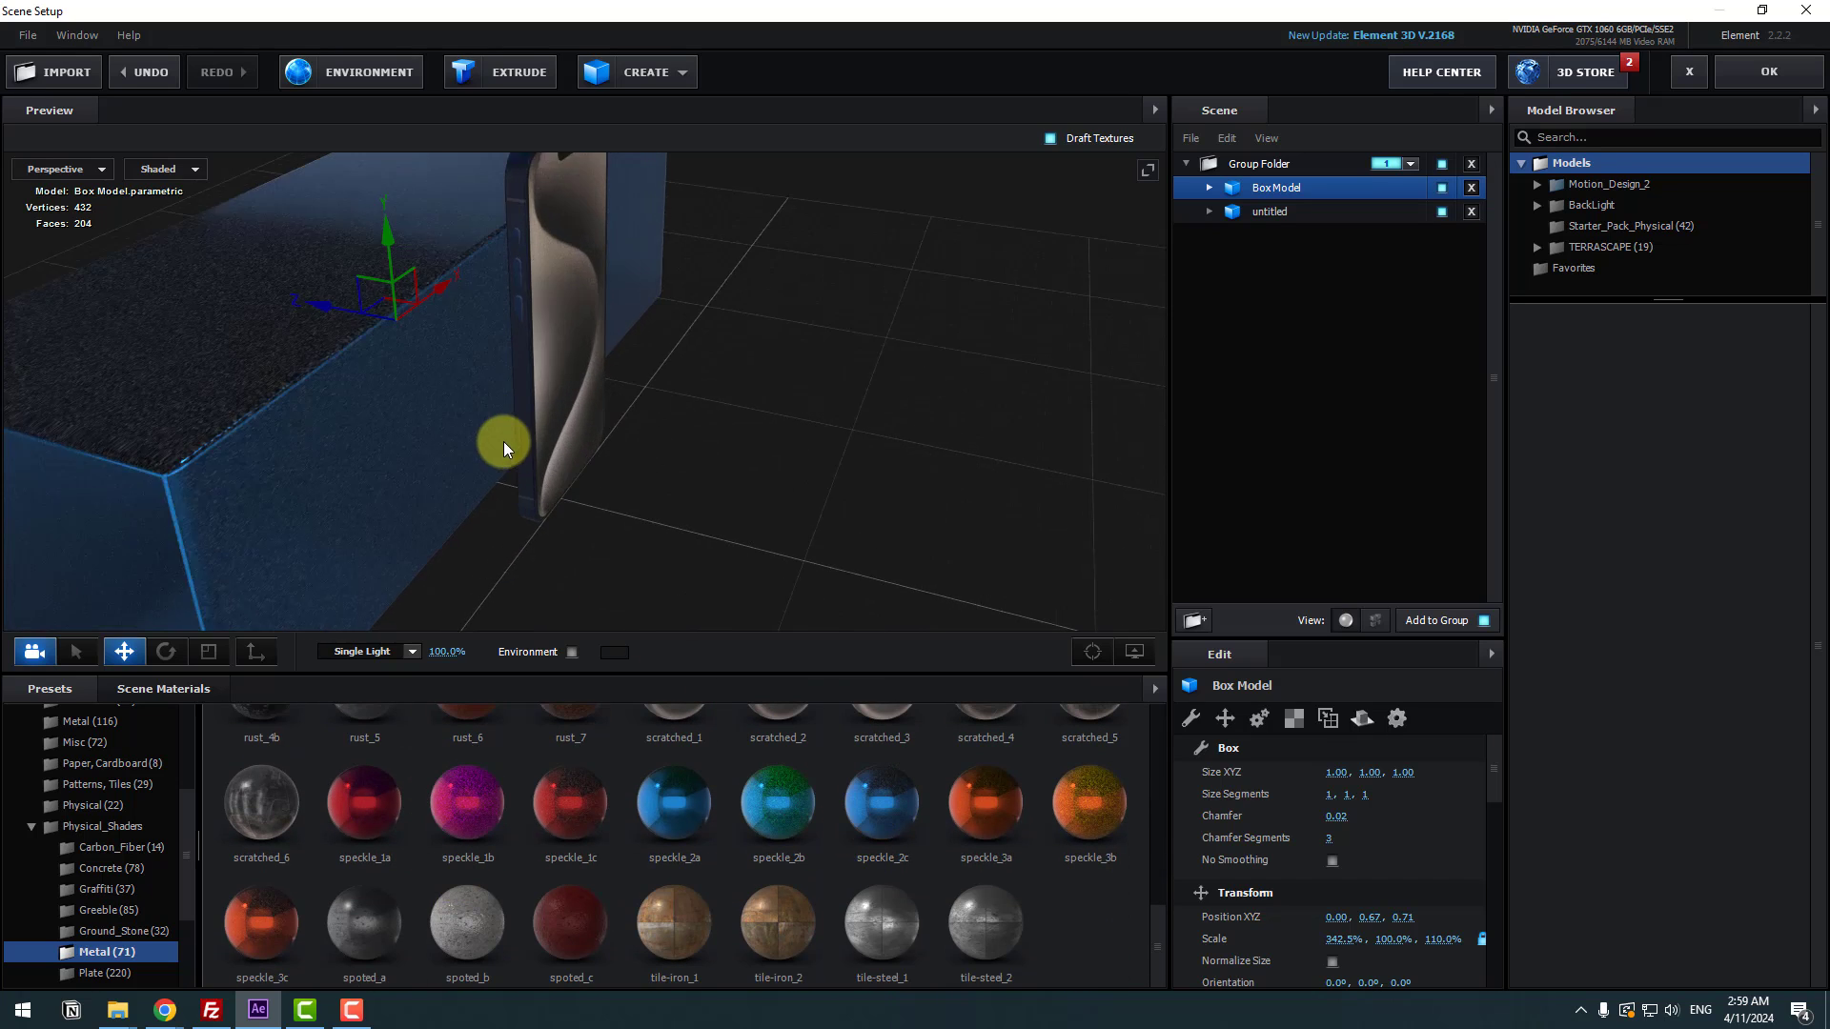
{"action": "left_click_drag", "start_coordinate": [504, 443], "coordinate": [581, 523]}
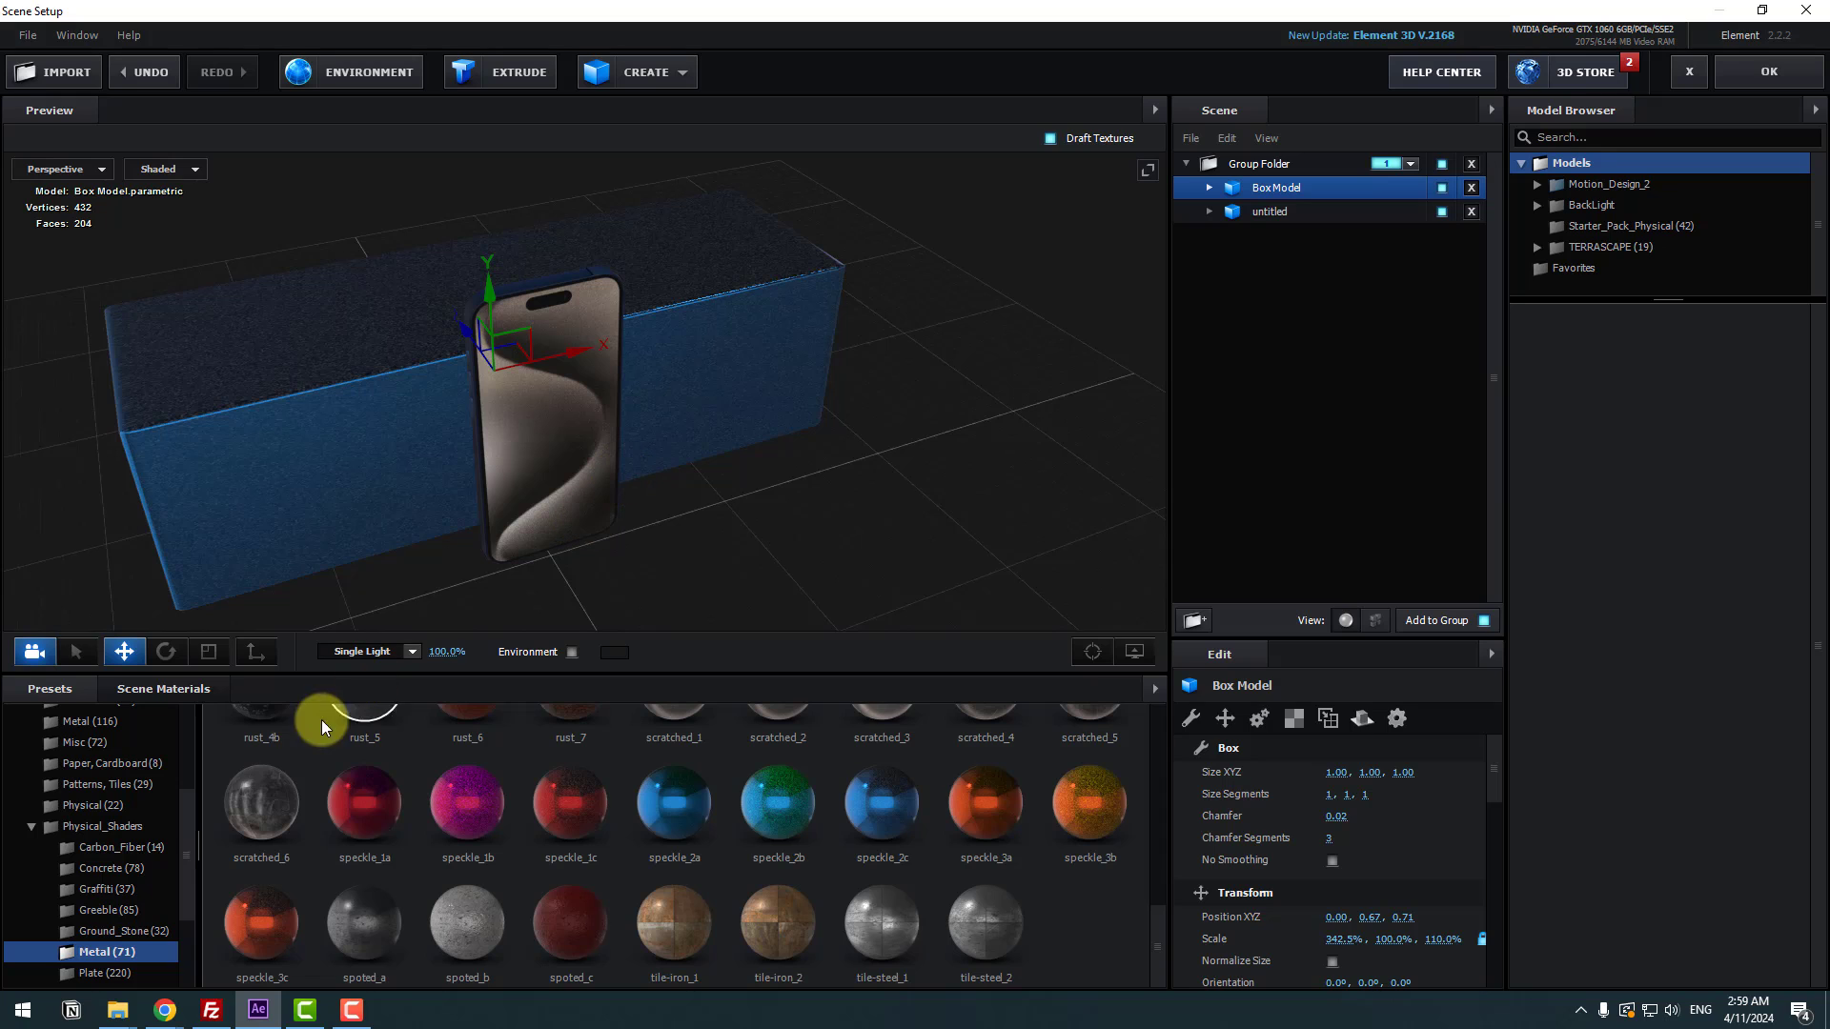
- Duplicate the Box Model, then slide the copy back on Z and lower it into a step
{"action": "left_click_drag", "start_coordinate": [431, 439], "coordinate": [606, 408]}
{"action": "key", "text": "ctrl+d"}
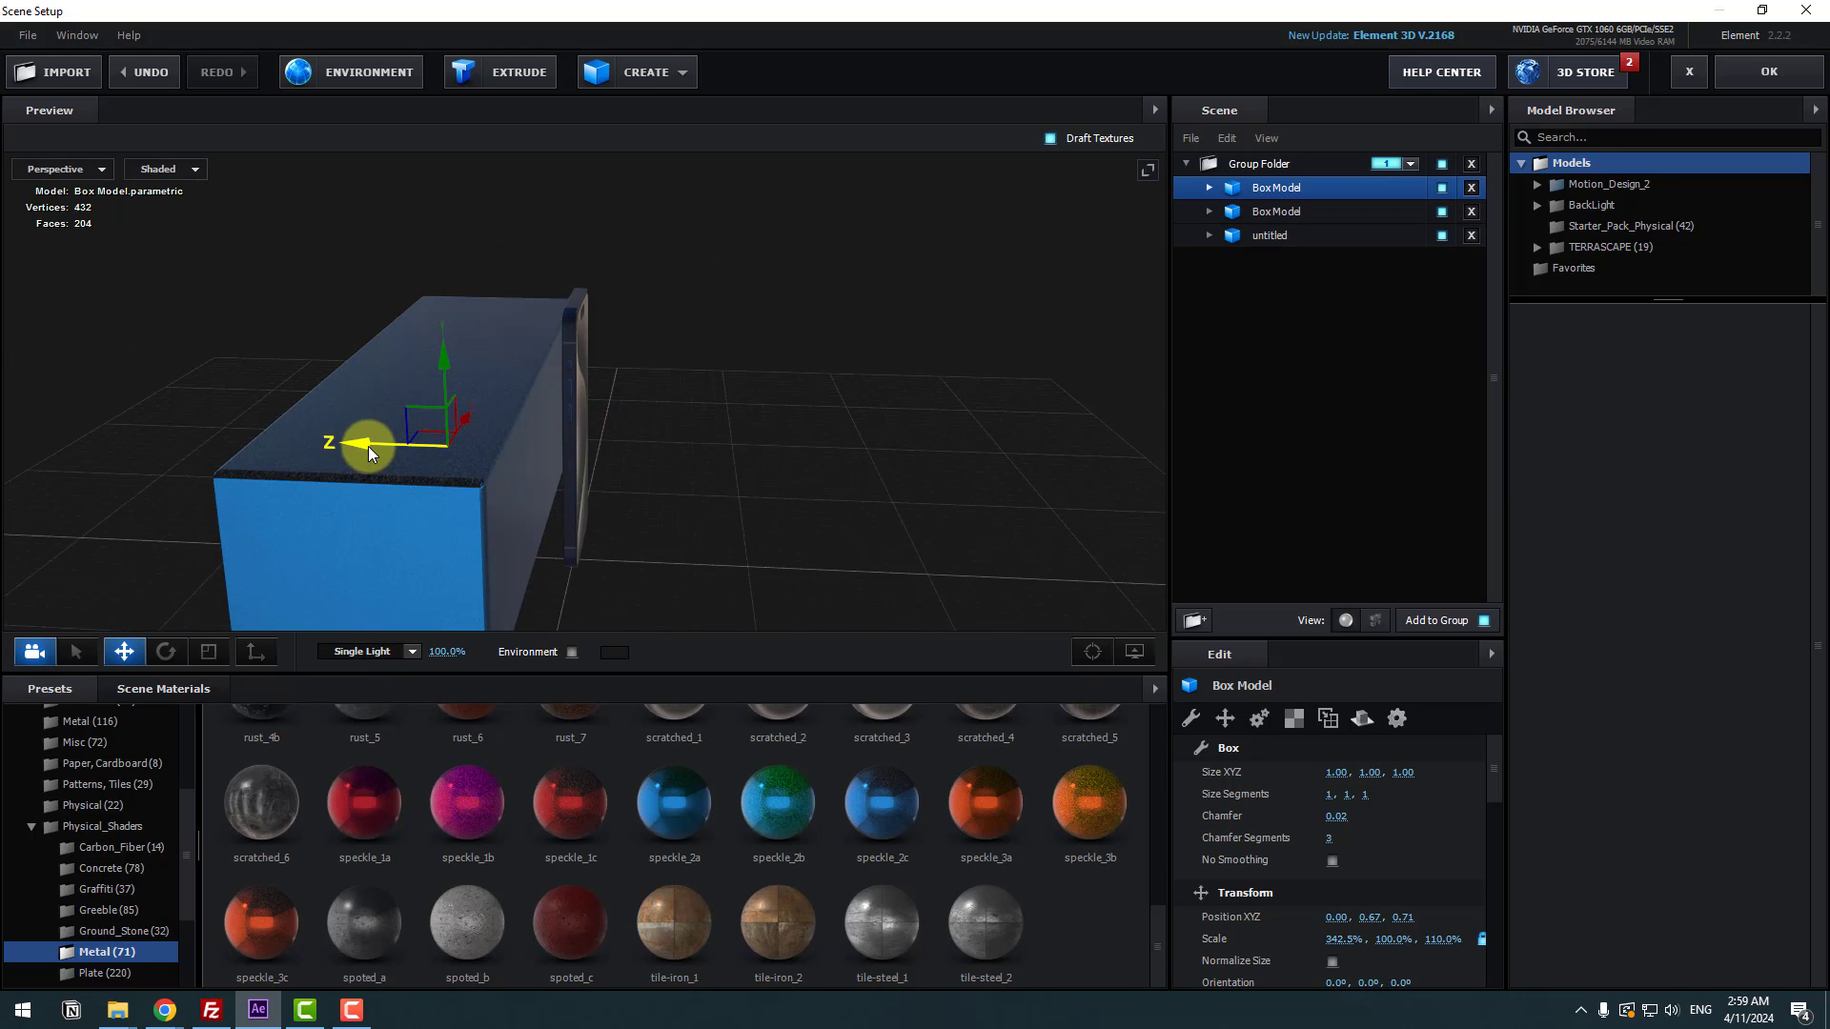
{"action": "left_click_drag", "start_coordinate": [368, 445], "coordinate": [552, 448]}
{"action": "left_click_drag", "start_coordinate": [627, 381], "coordinate": [967, 328]}
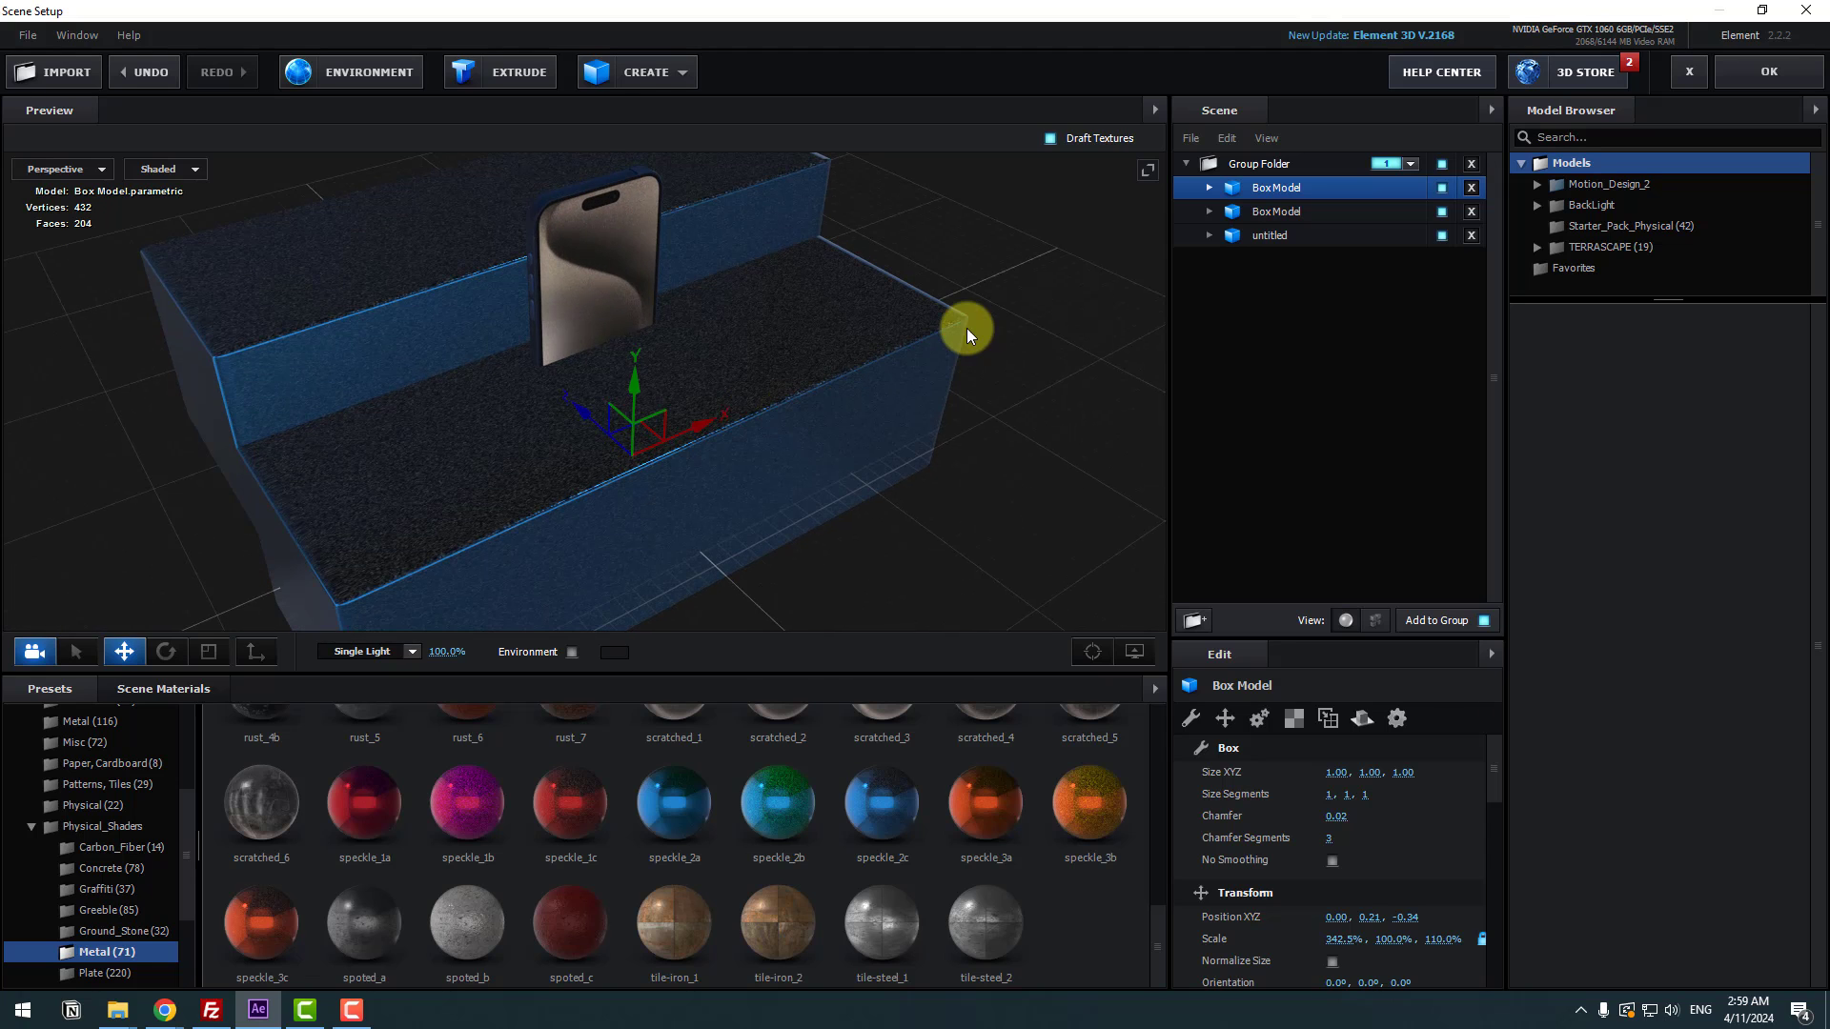
- Move the phone back along Z and tilt it to orientation 242.6°, 0°, 180°
{"action": "left_click", "coordinate": [1268, 237]}
{"action": "left_click_drag", "start_coordinate": [781, 299], "coordinate": [792, 454]}
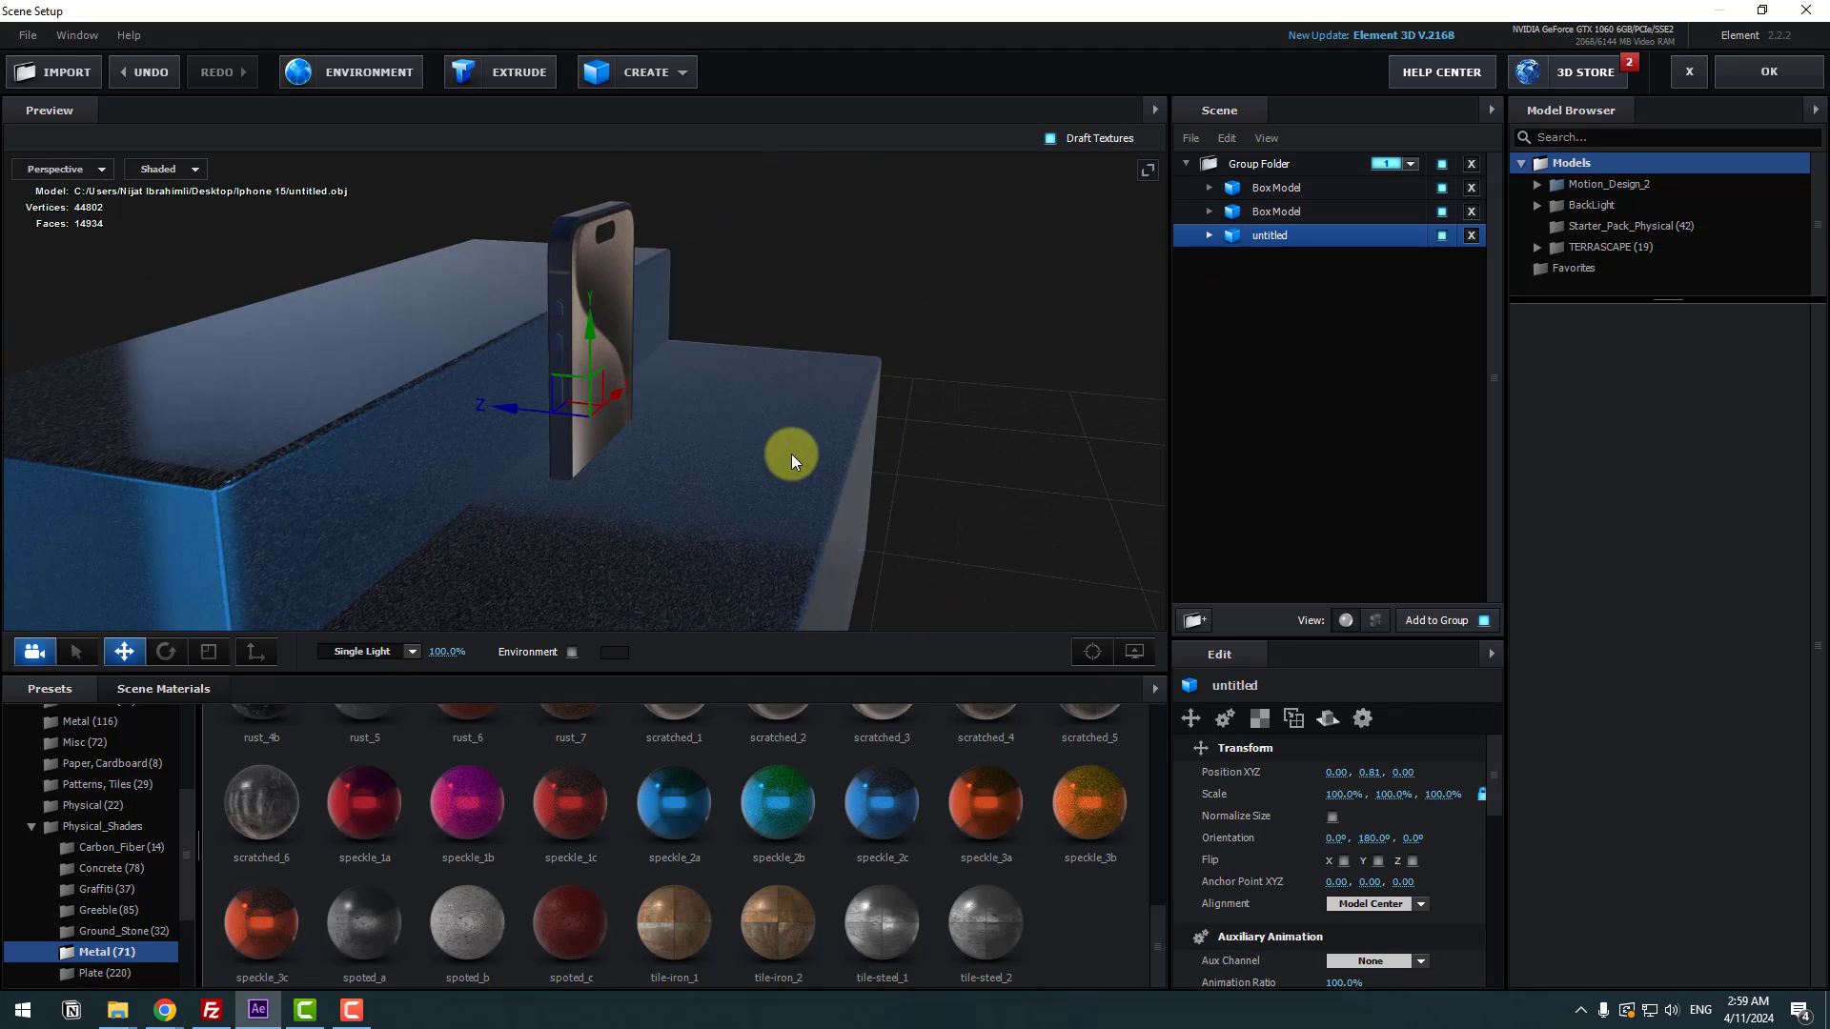
{"action": "left_click_drag", "start_coordinate": [490, 423], "coordinate": [690, 337]}
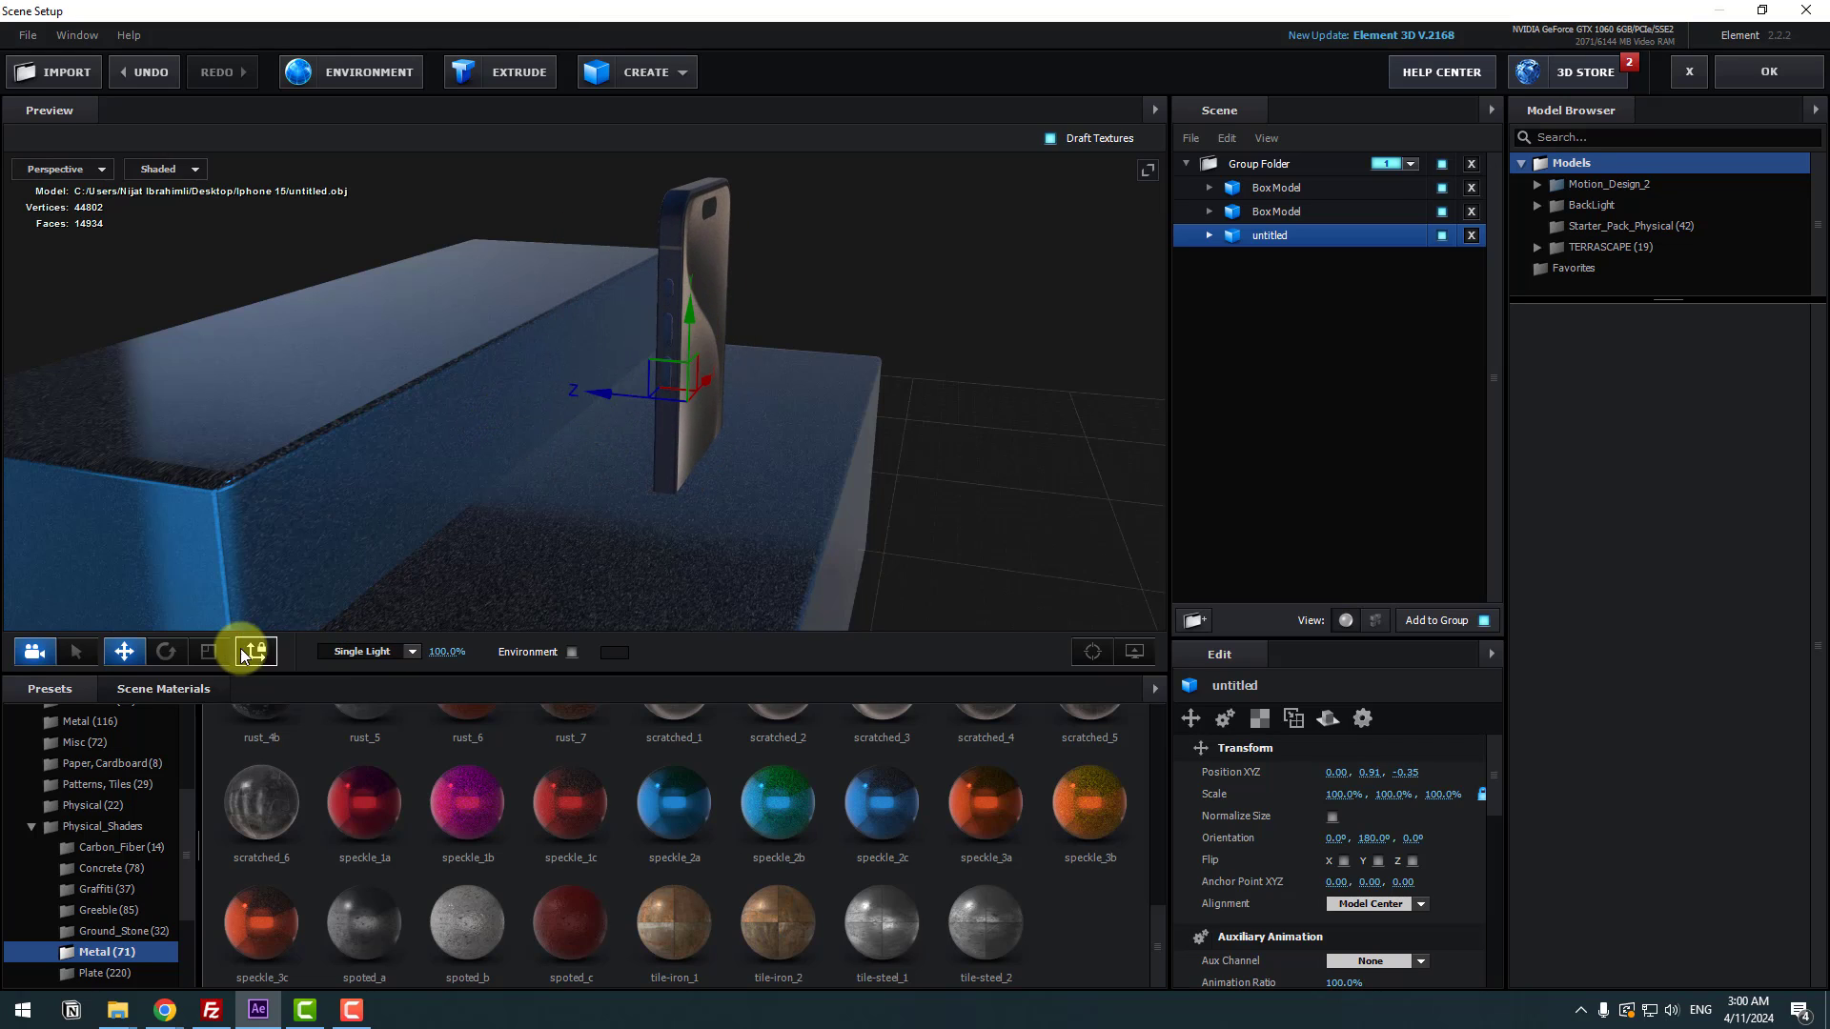
{"action": "left_click", "coordinate": [168, 652]}
{"action": "left_click_drag", "start_coordinate": [741, 480], "coordinate": [878, 449]}
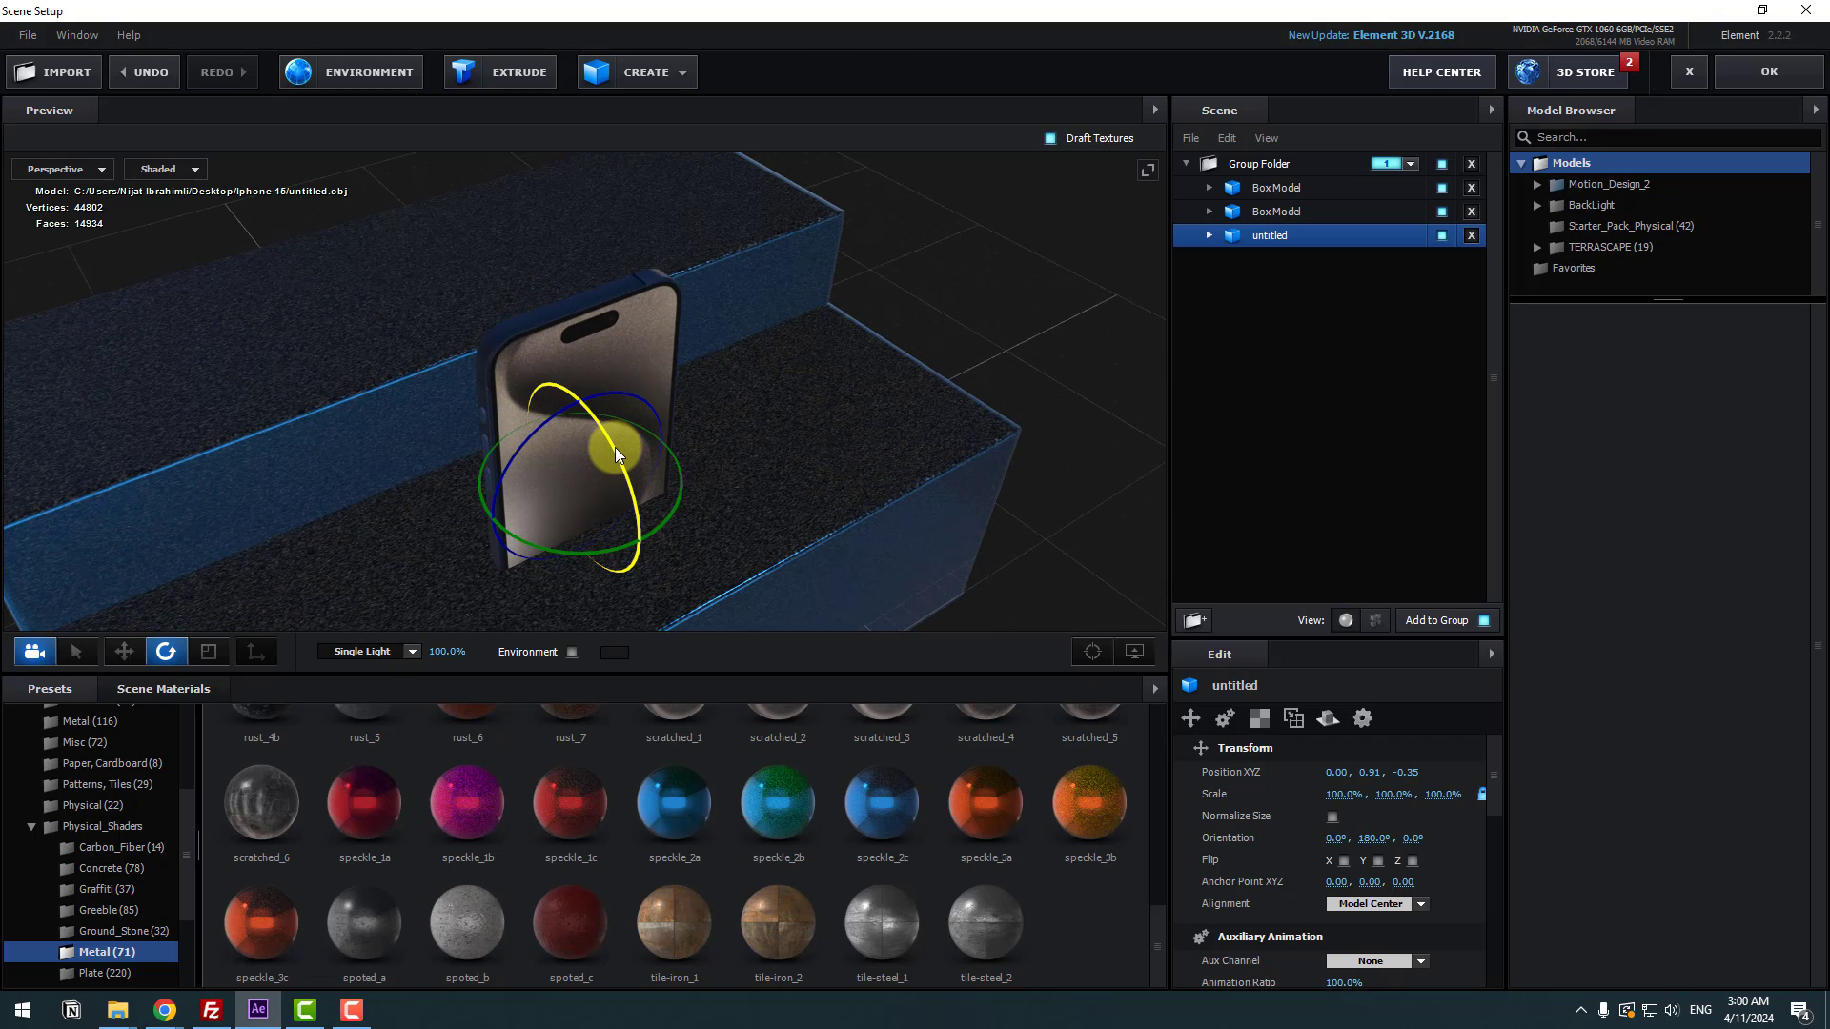
{"action": "left_click_drag", "start_coordinate": [553, 369], "coordinate": [608, 324]}
{"action": "scroll", "coordinate": [675, 315], "scroll_direction": "up", "scroll_amount": 2}
- Nudge the phone up, then lower the first Box Model to Position Y 0.09
{"action": "left_click", "coordinate": [124, 651]}
{"action": "left_click_drag", "start_coordinate": [648, 420], "coordinate": [893, 373]}
{"action": "left_click", "coordinate": [1267, 191]}
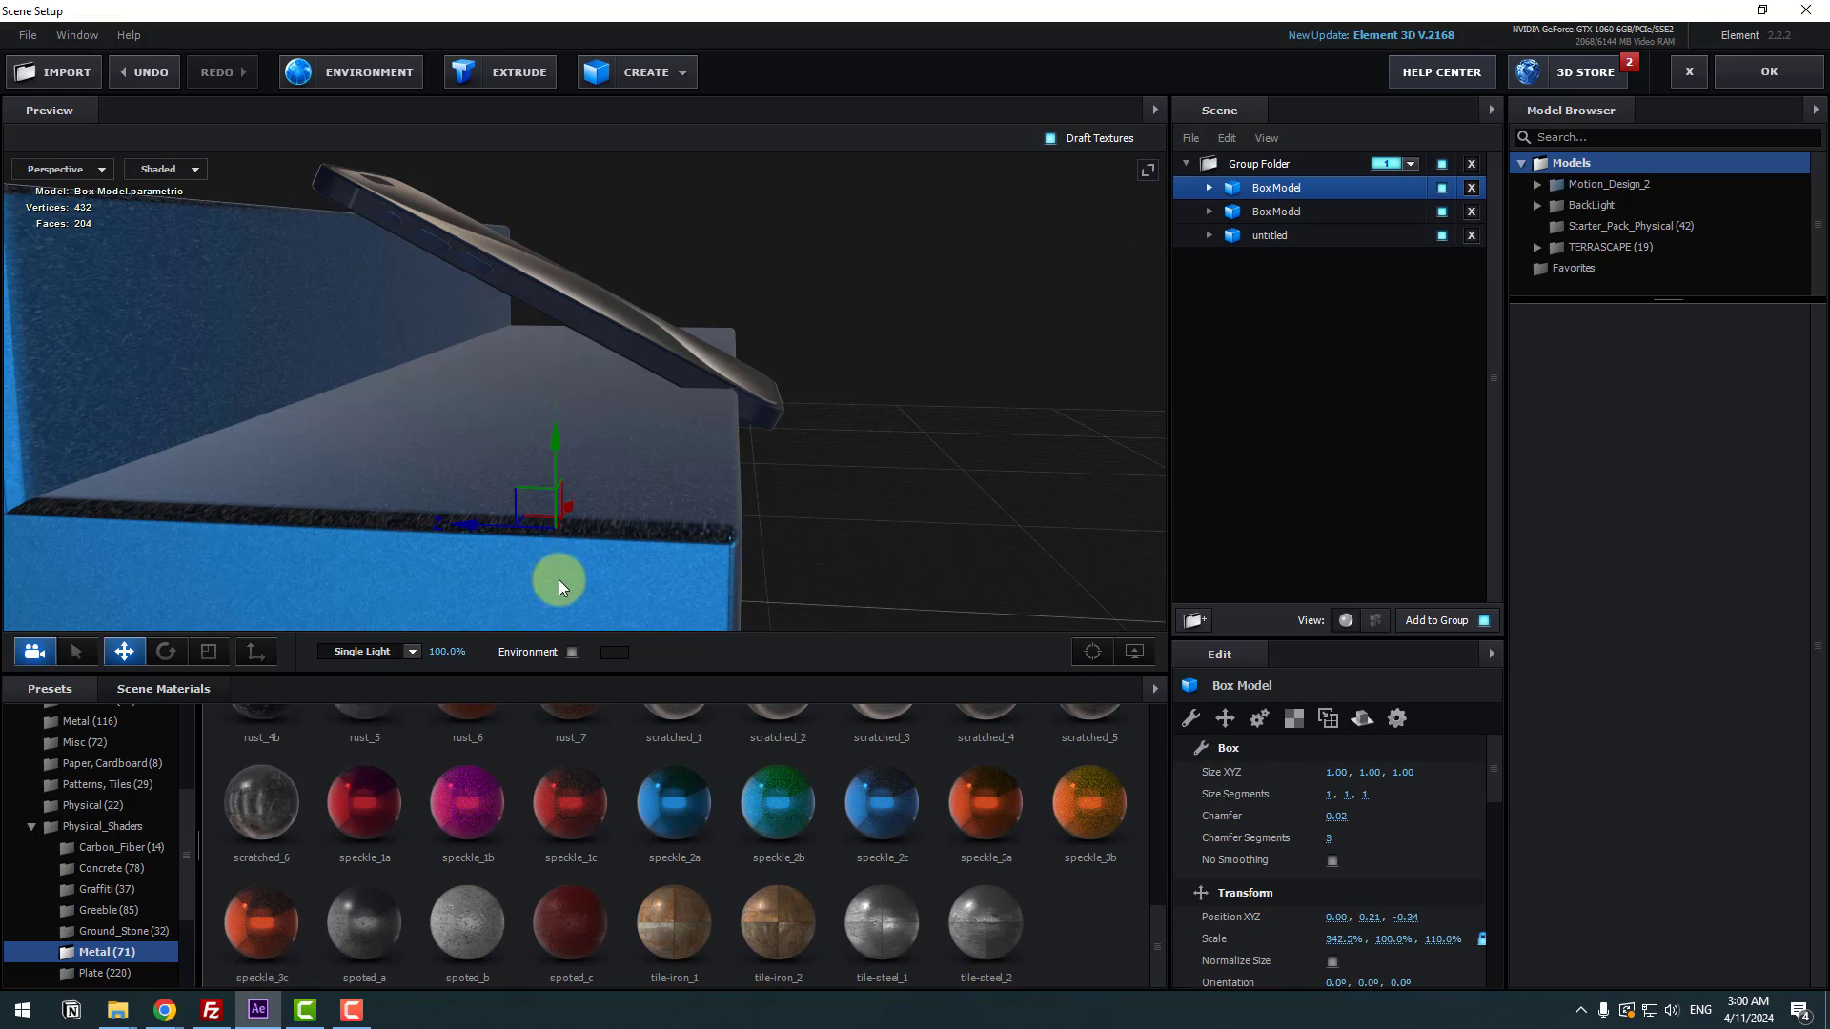
{"action": "left_click_drag", "start_coordinate": [553, 459], "coordinate": [426, 506]}
- Stretch the first Box Model's depth to 153.1% along Z
{"action": "left_click", "coordinate": [209, 650]}
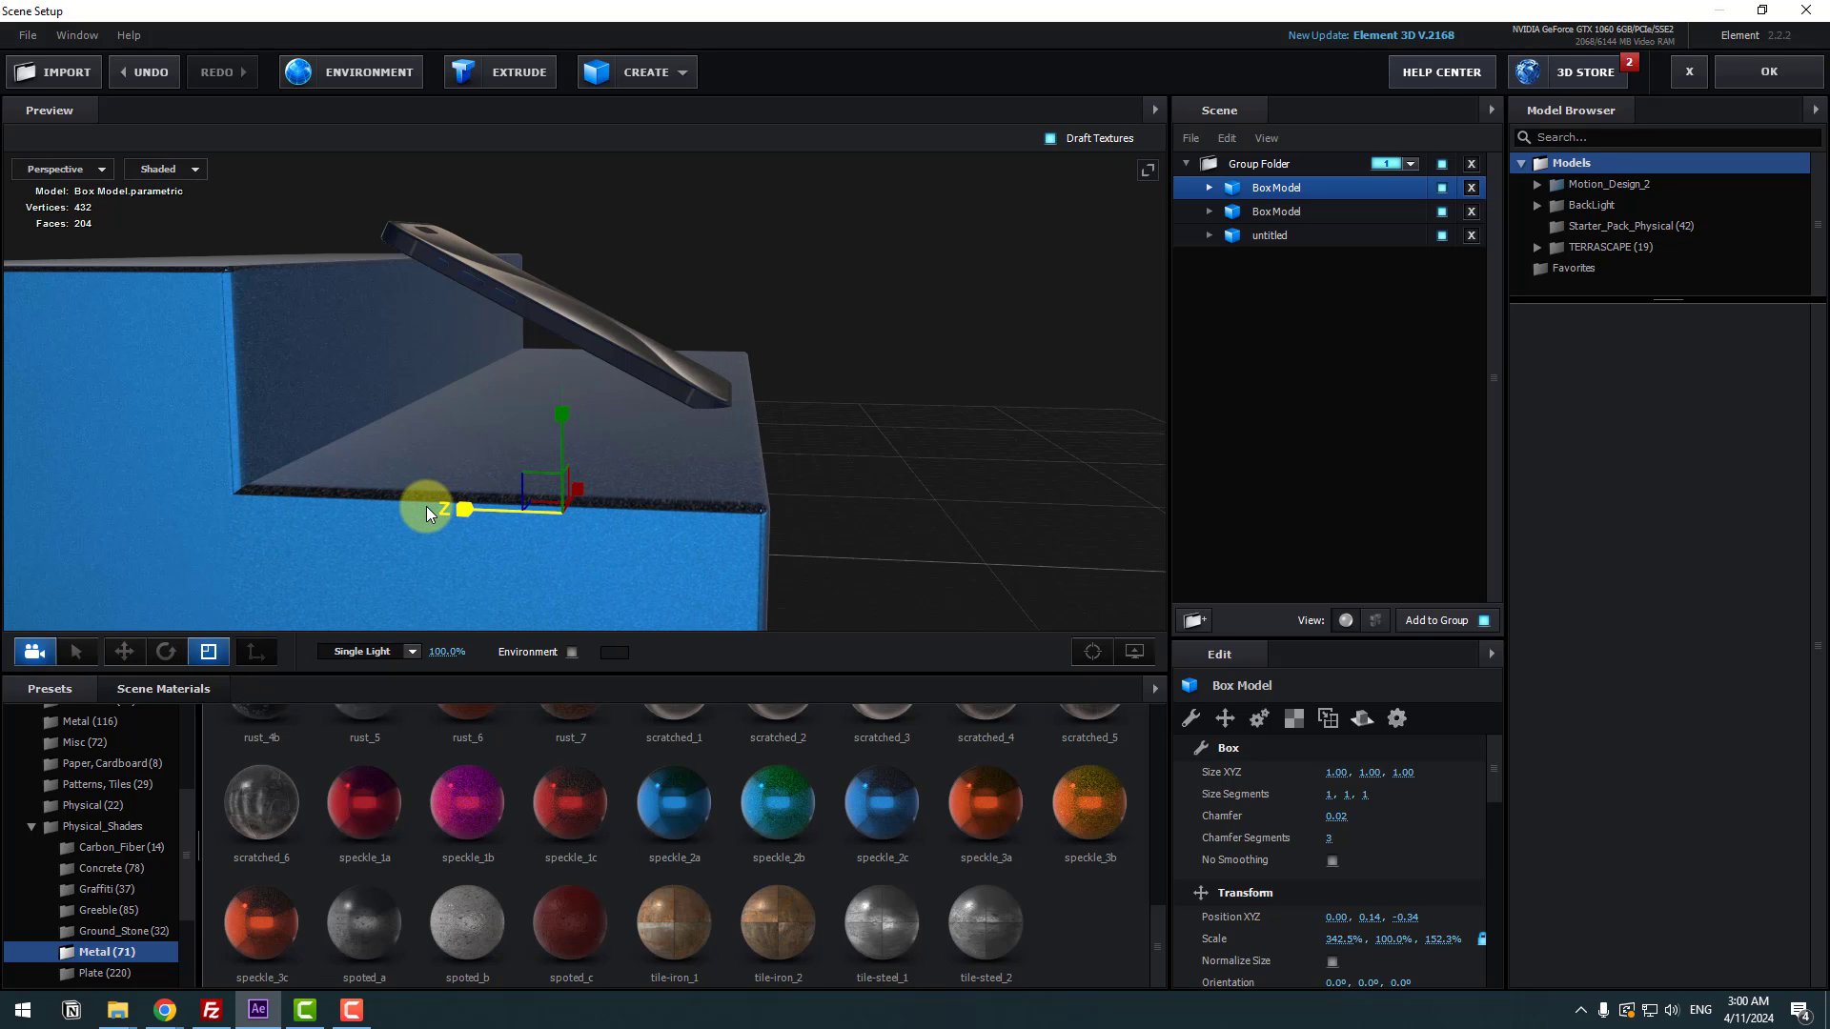
{"action": "scroll", "coordinate": [785, 496], "scroll_direction": "up", "scroll_amount": 3}
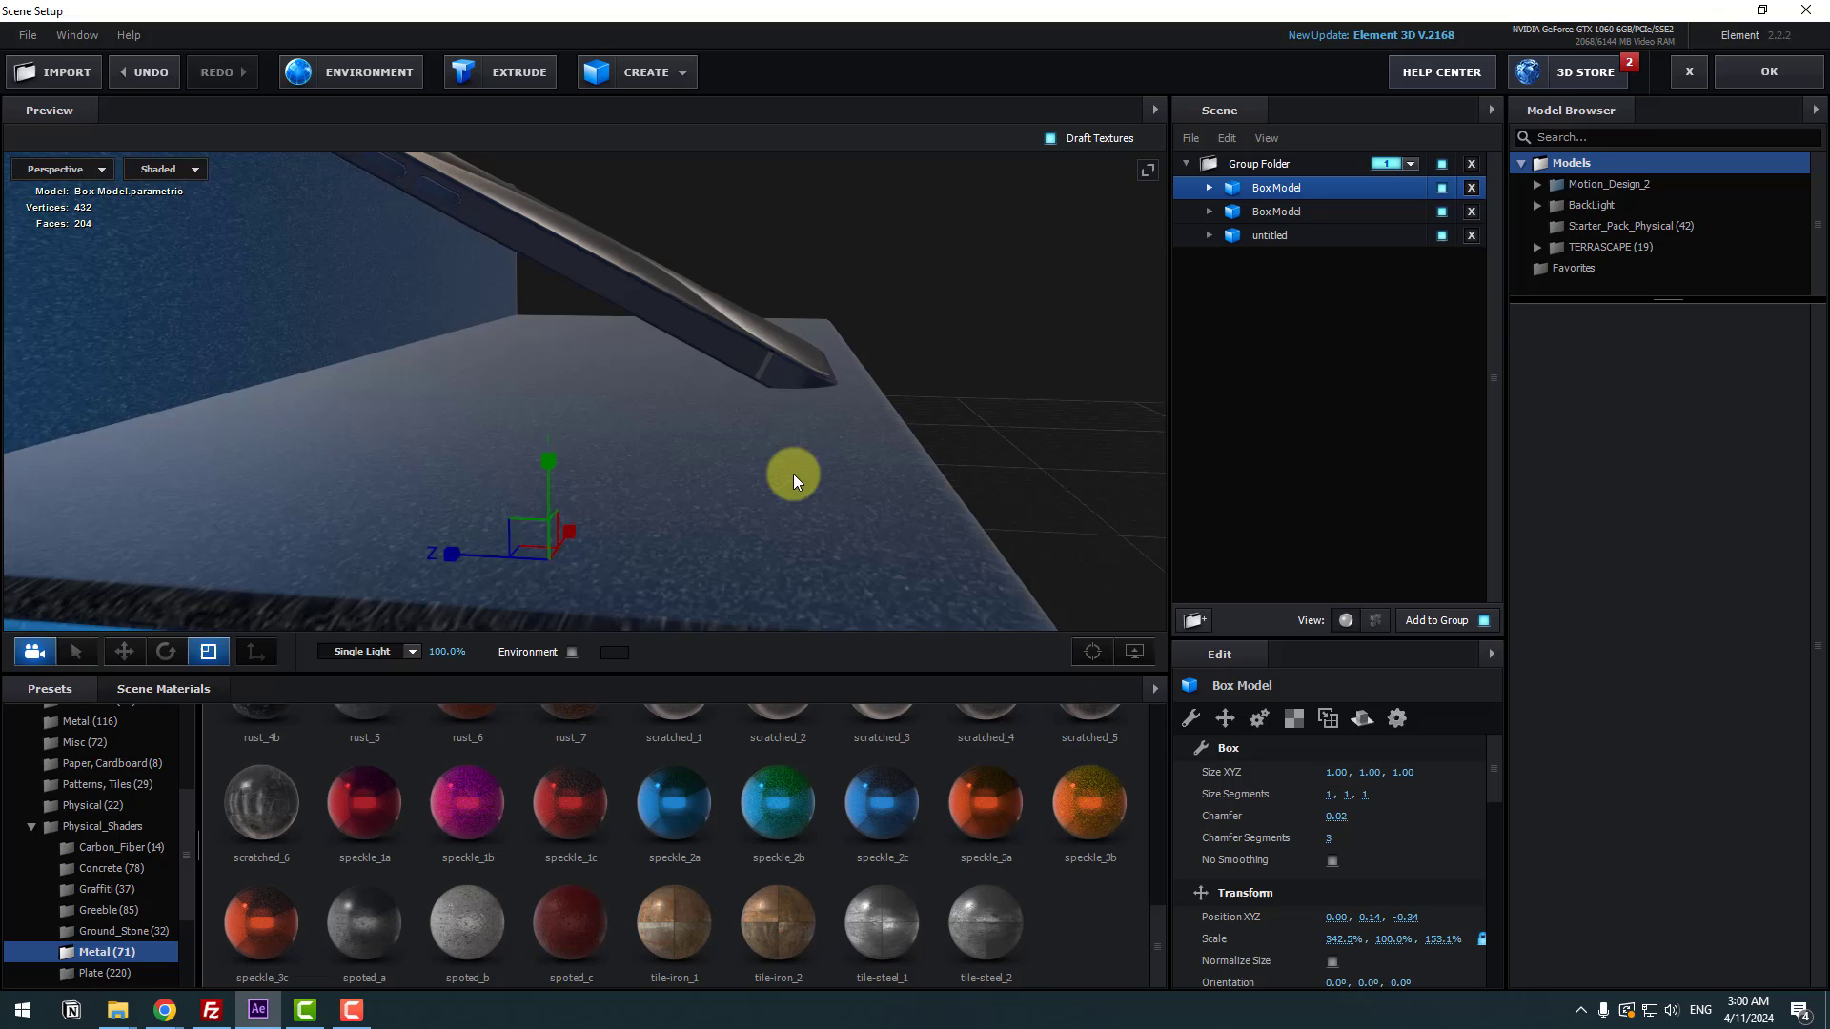
{"action": "left_click_drag", "start_coordinate": [793, 473], "coordinate": [725, 515]}
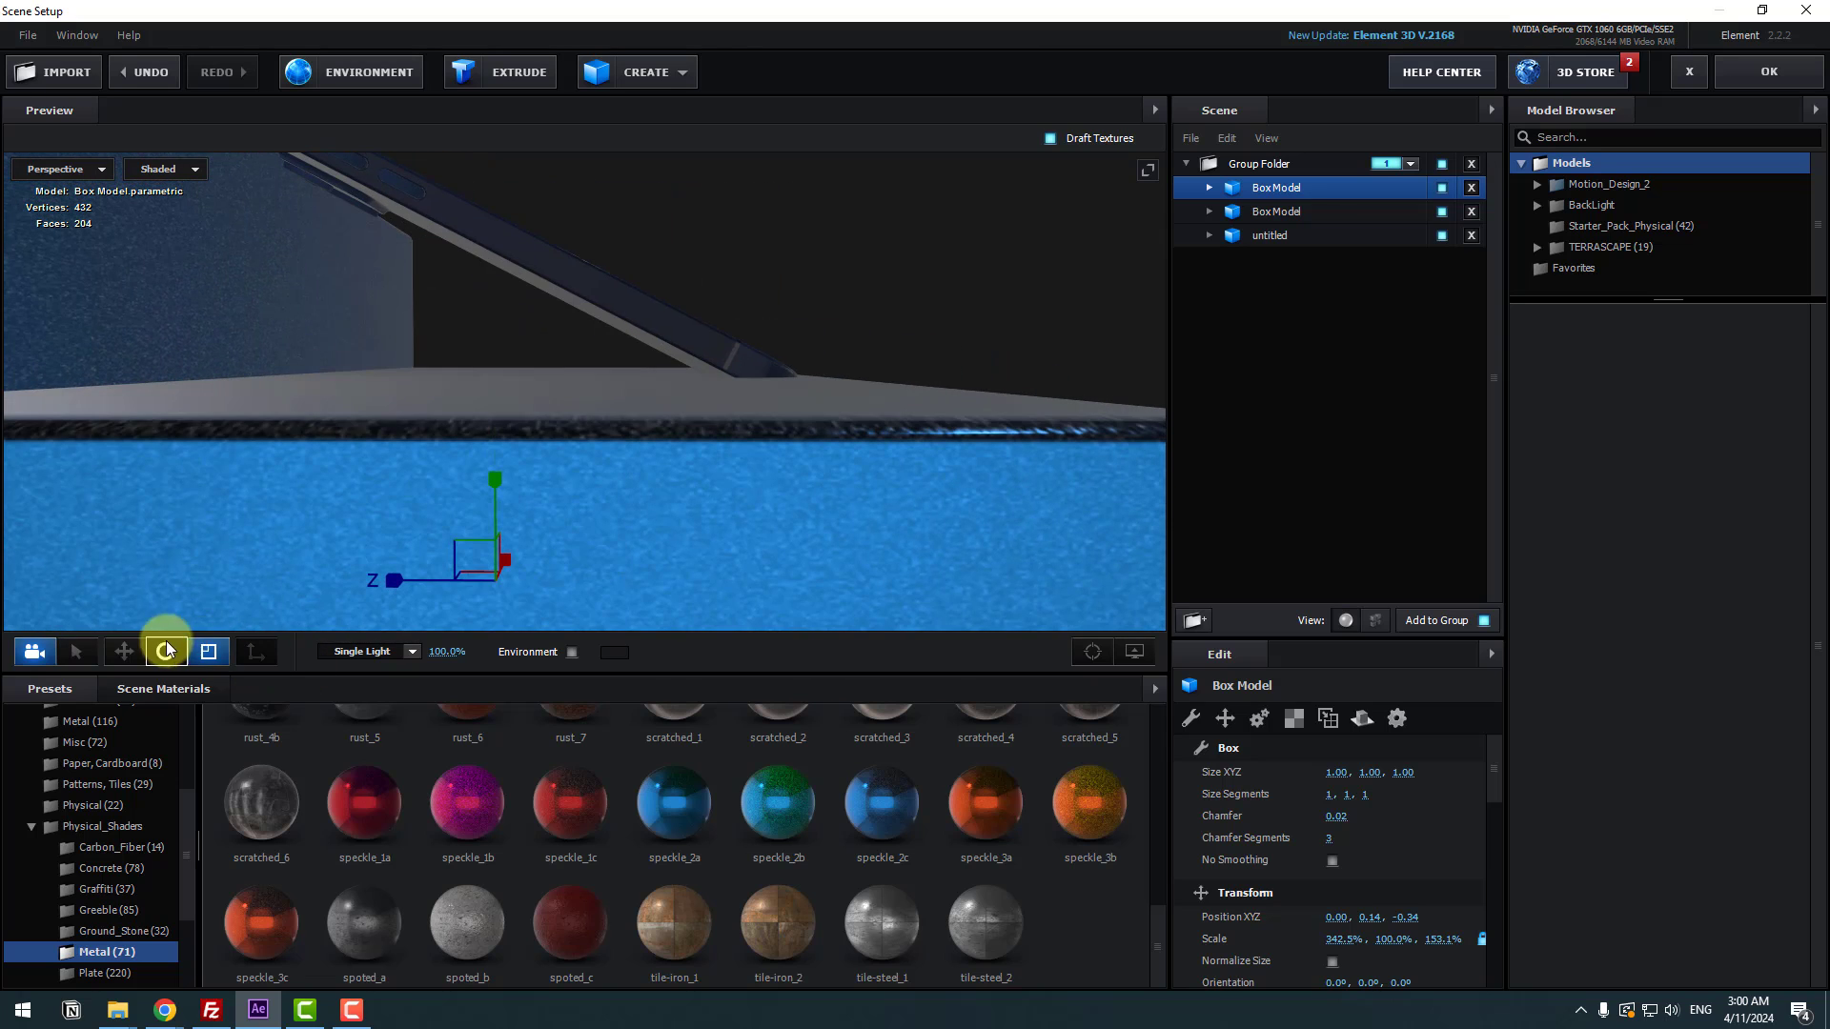
{"action": "left_click", "coordinate": [165, 651]}
{"action": "left_click", "coordinate": [124, 651]}
{"action": "left_click_drag", "start_coordinate": [846, 471], "coordinate": [1041, 391]}
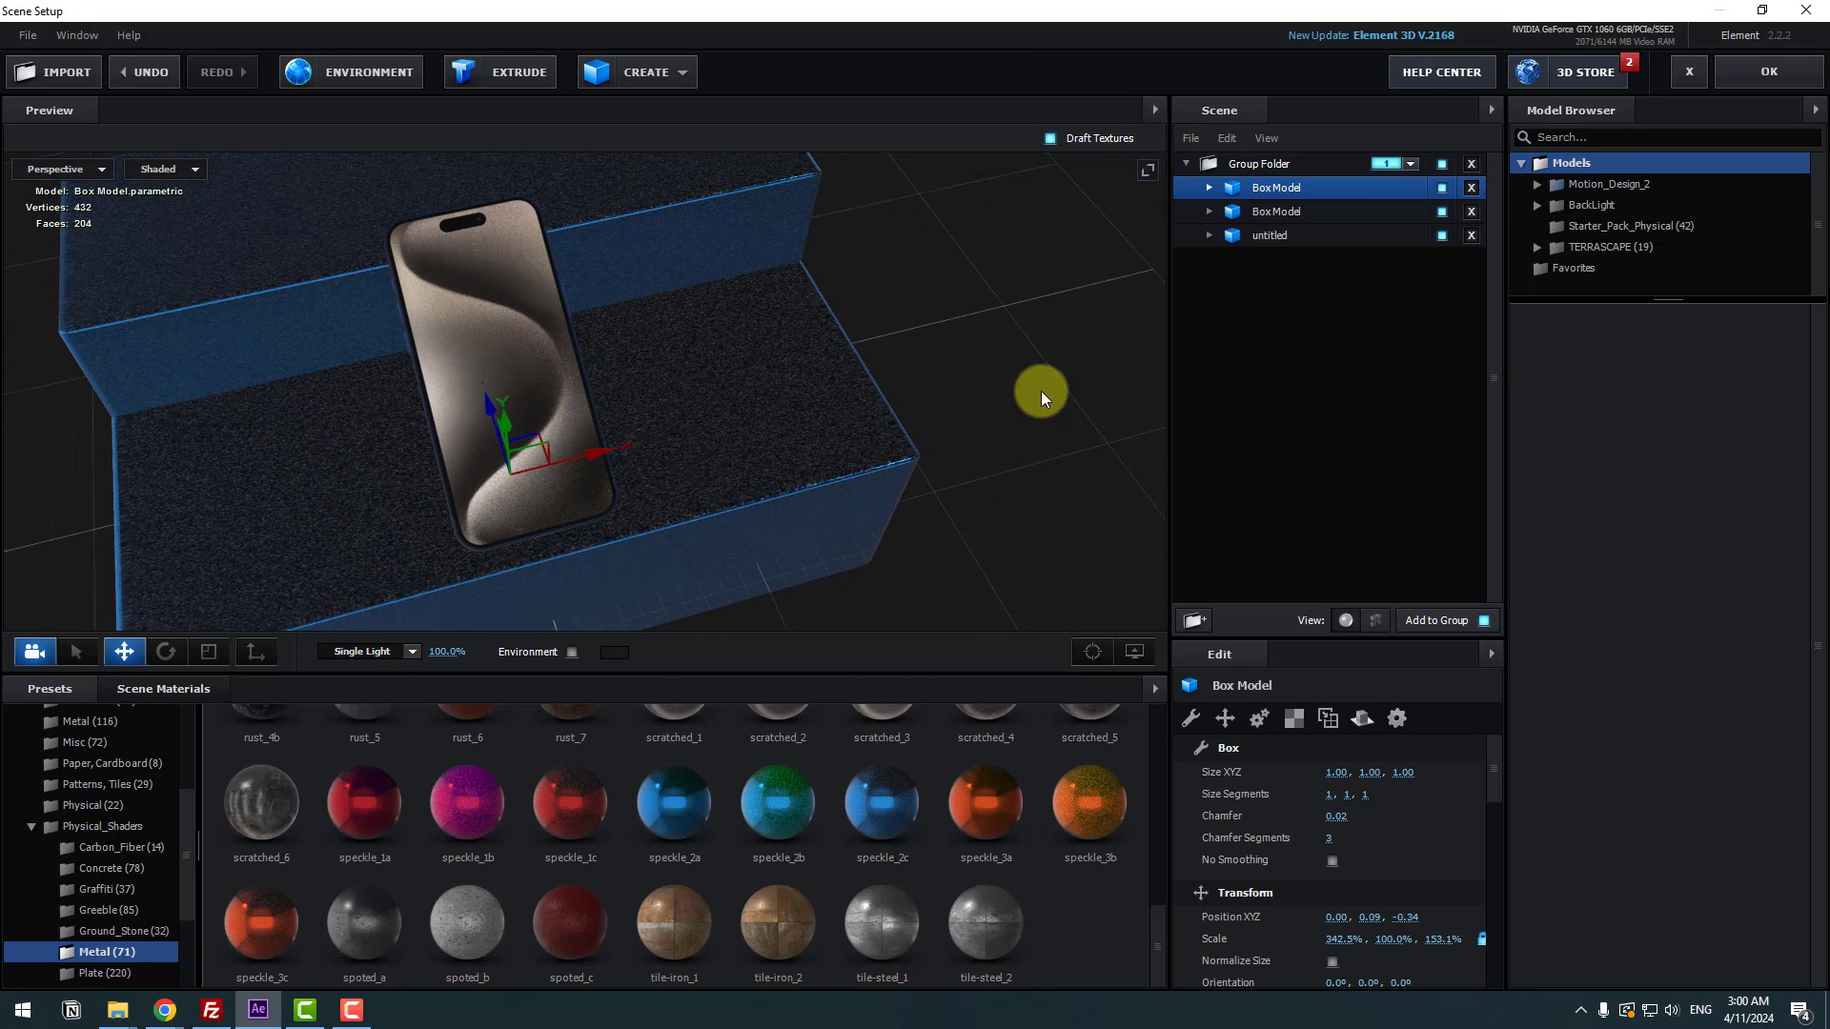
- Rotate the phone over so its camera lenses face up at roughly 62°
{"action": "left_click", "coordinate": [1268, 239]}
{"action": "left_click_drag", "start_coordinate": [619, 389], "coordinate": [217, 624]}
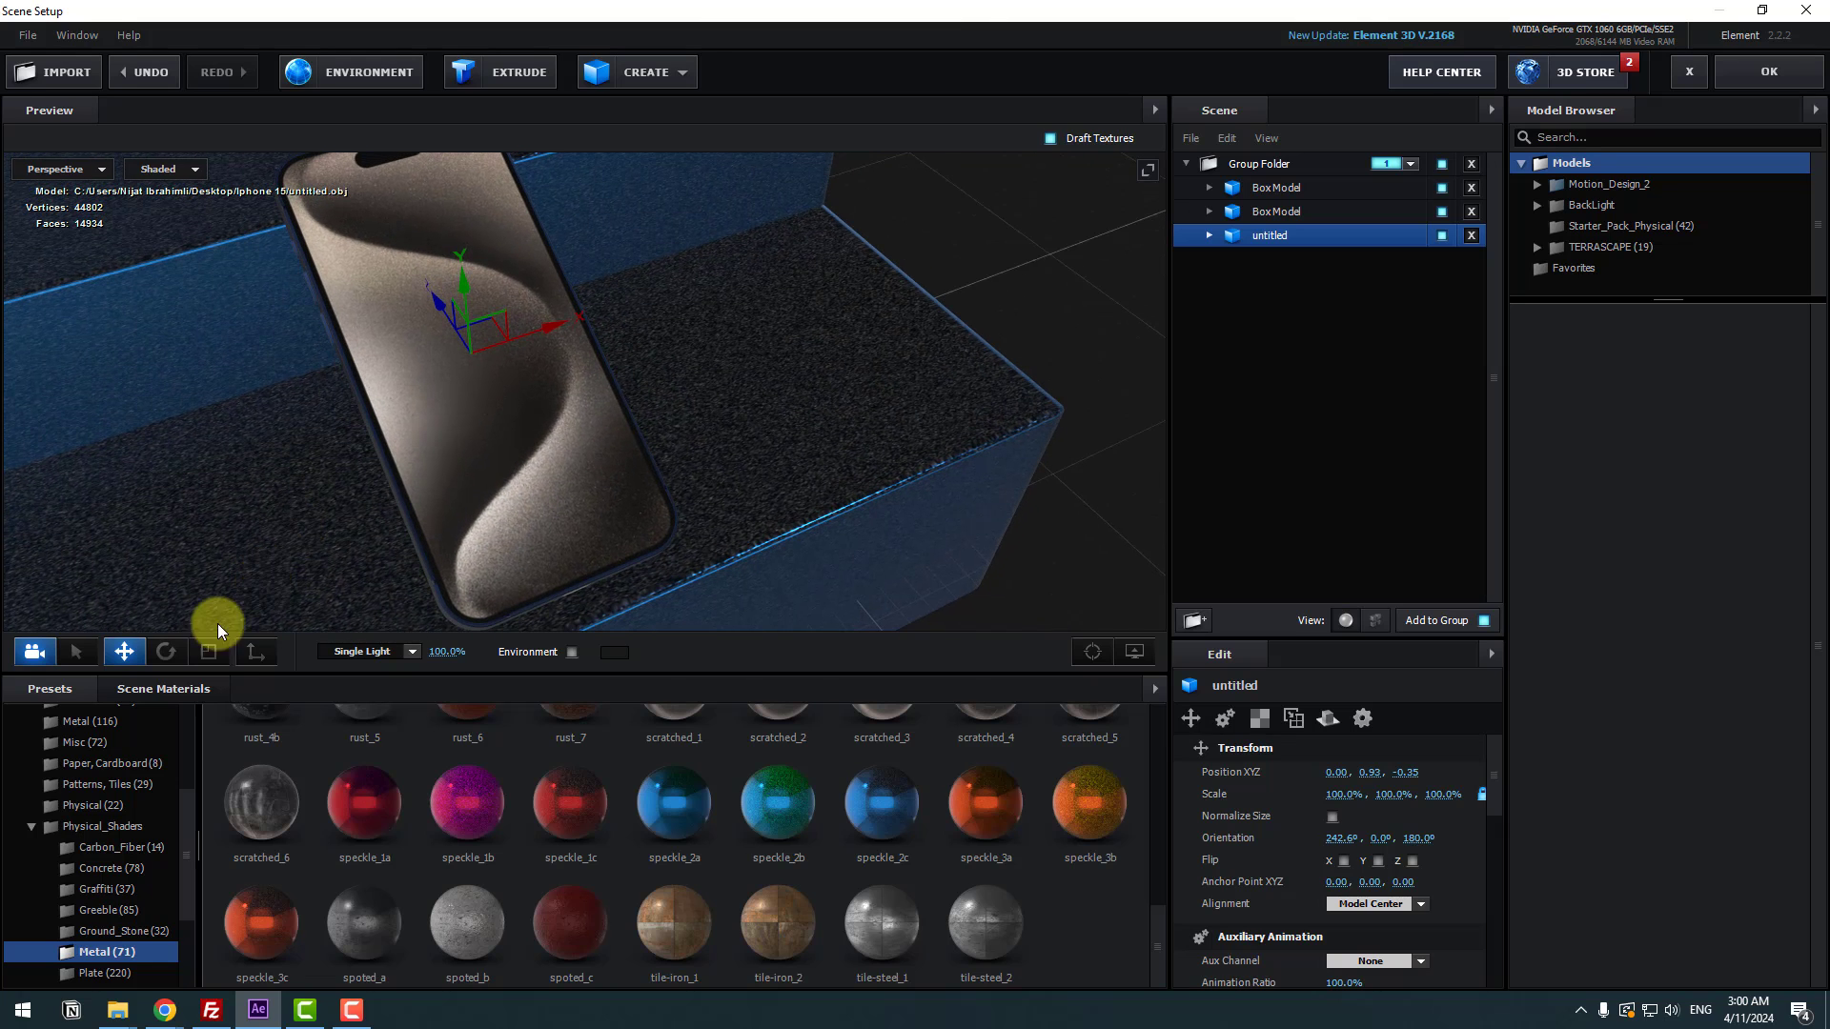
{"action": "left_click", "coordinate": [167, 652]}
{"action": "left_click_drag", "start_coordinate": [433, 312], "coordinate": [545, 319]}
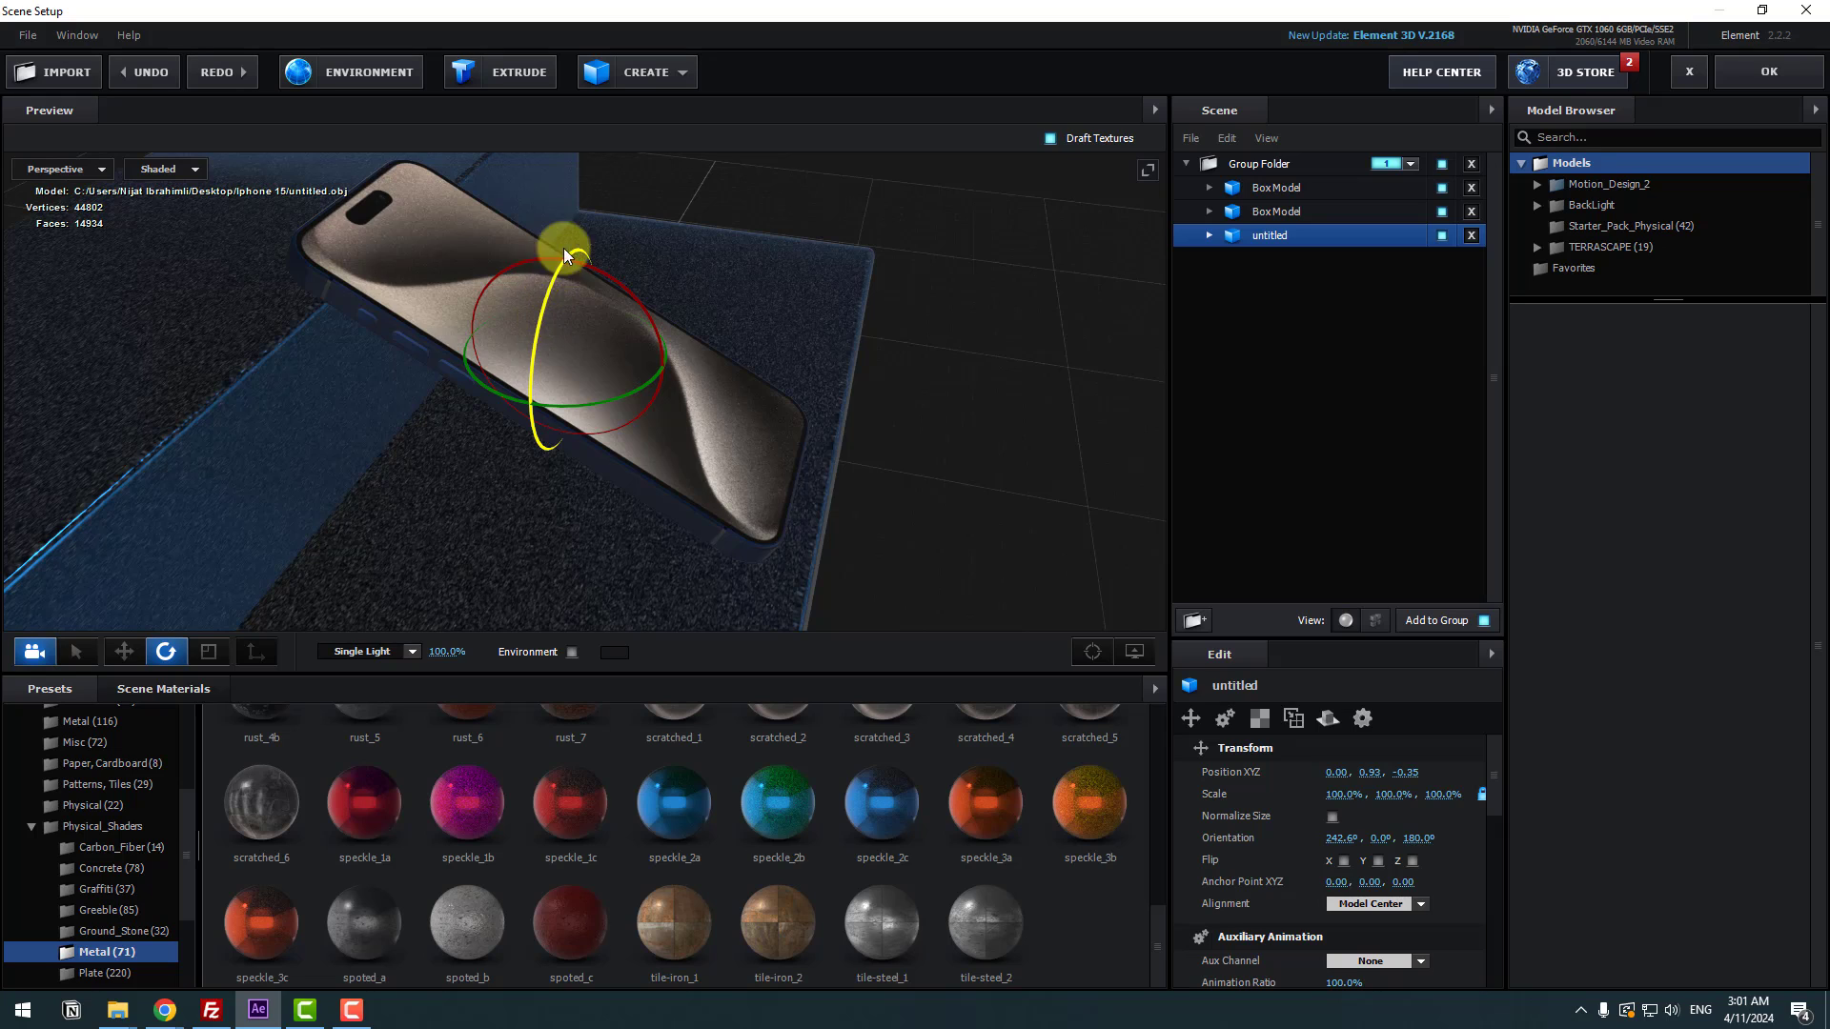
{"action": "left_click_drag", "start_coordinate": [563, 247], "coordinate": [843, 8]}
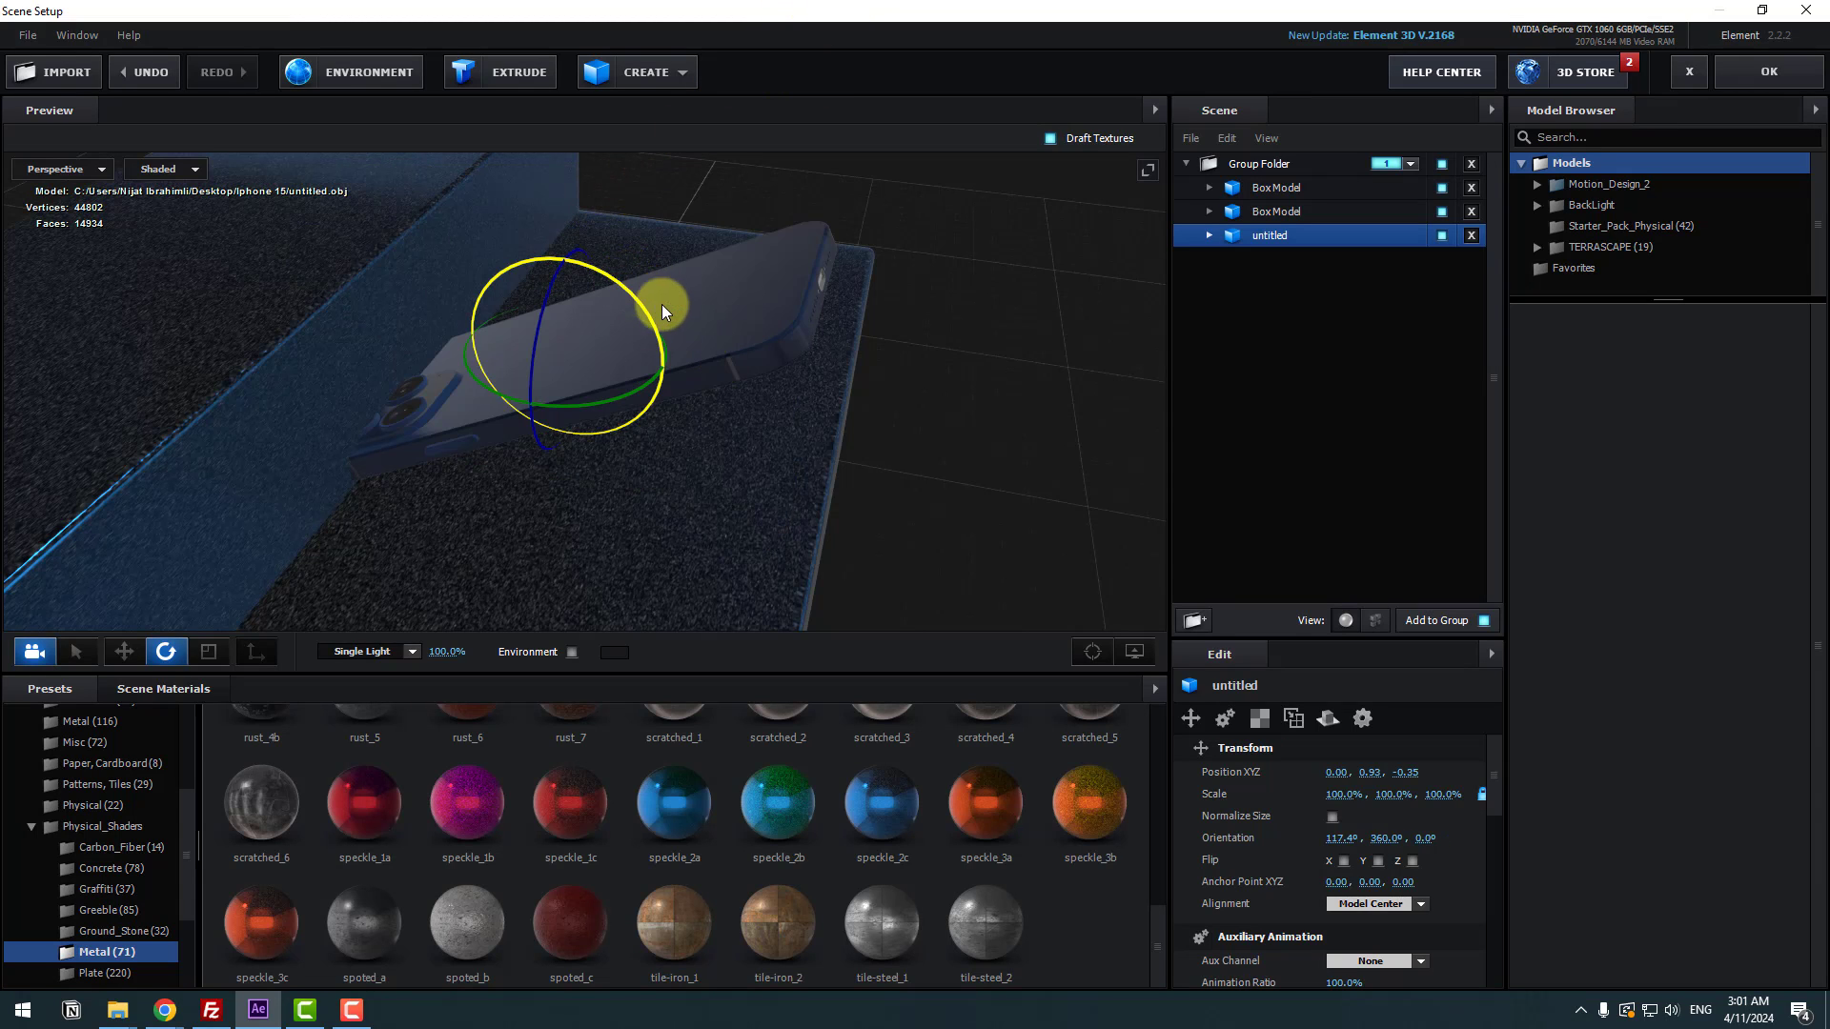
{"action": "left_click_drag", "start_coordinate": [662, 305], "coordinate": [700, 374]}
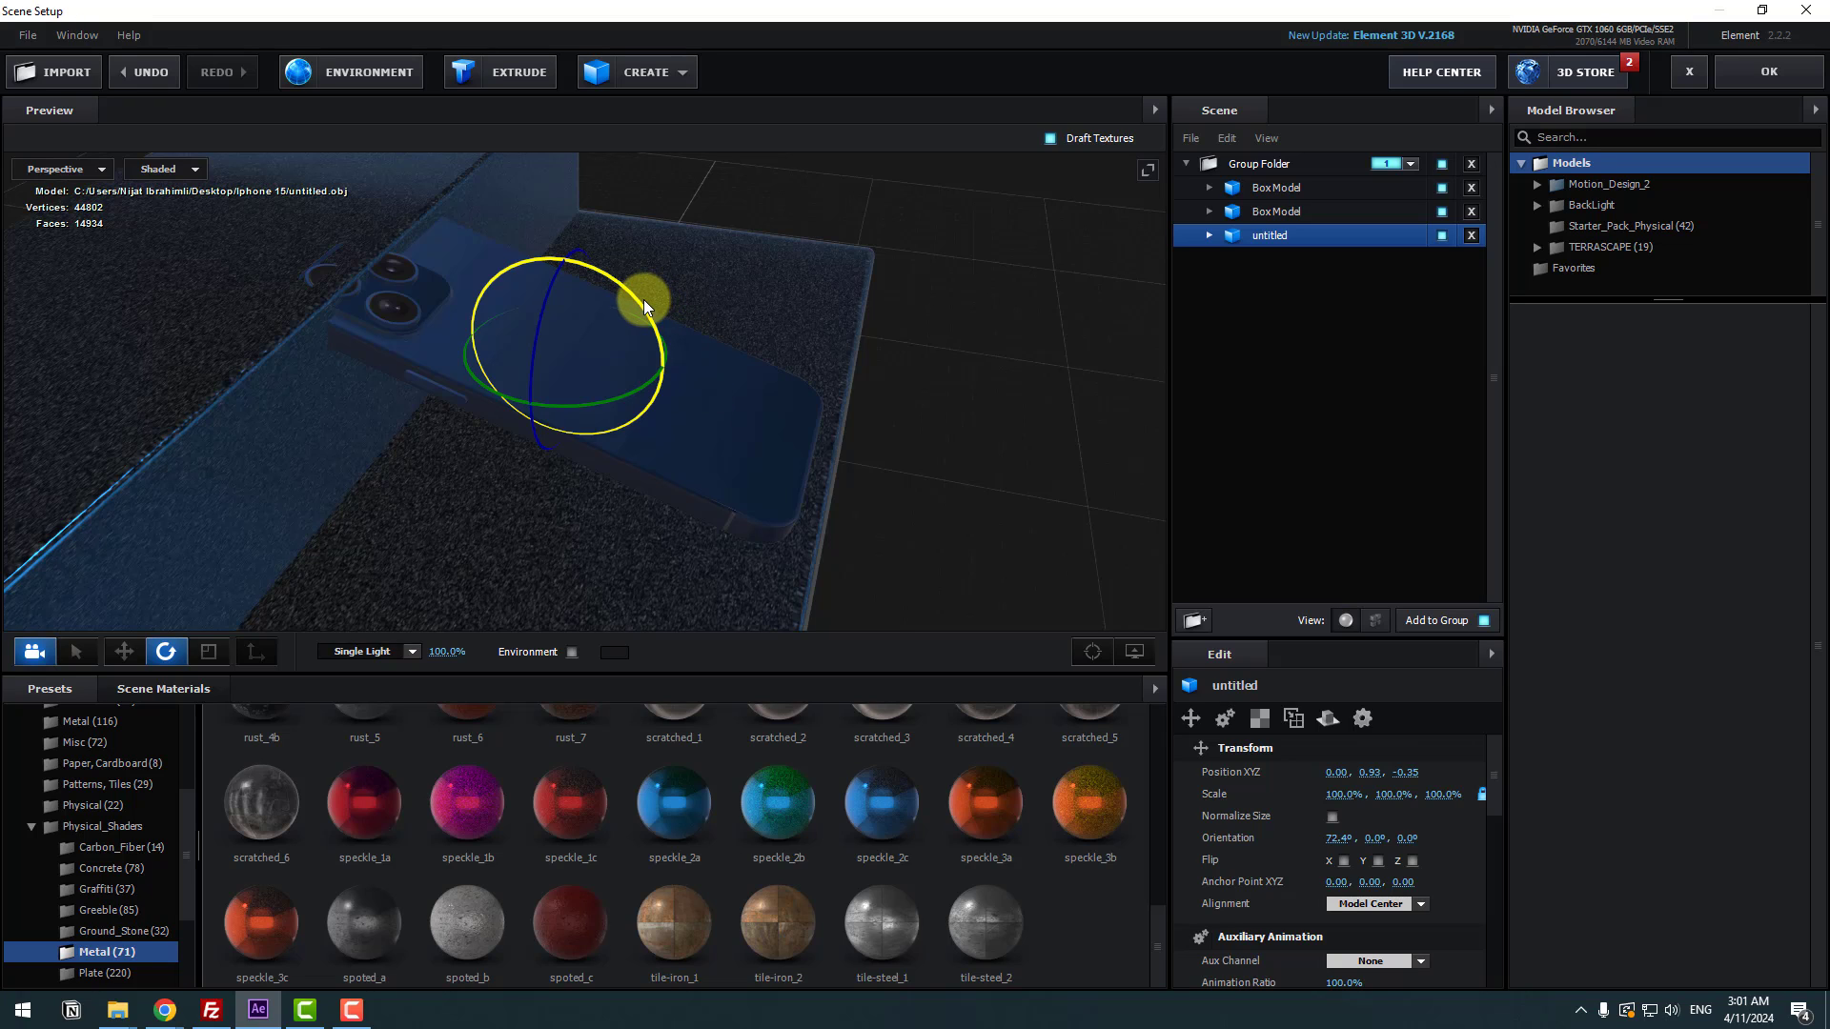
{"action": "left_click_drag", "start_coordinate": [643, 300], "coordinate": [657, 322]}
{"action": "left_click_drag", "start_coordinate": [768, 444], "coordinate": [527, 489]}
- Raise the phone to Position Y 0.96 and refine its tilt to 62.1°, 0°, 0°
{"action": "left_click", "coordinate": [143, 656]}
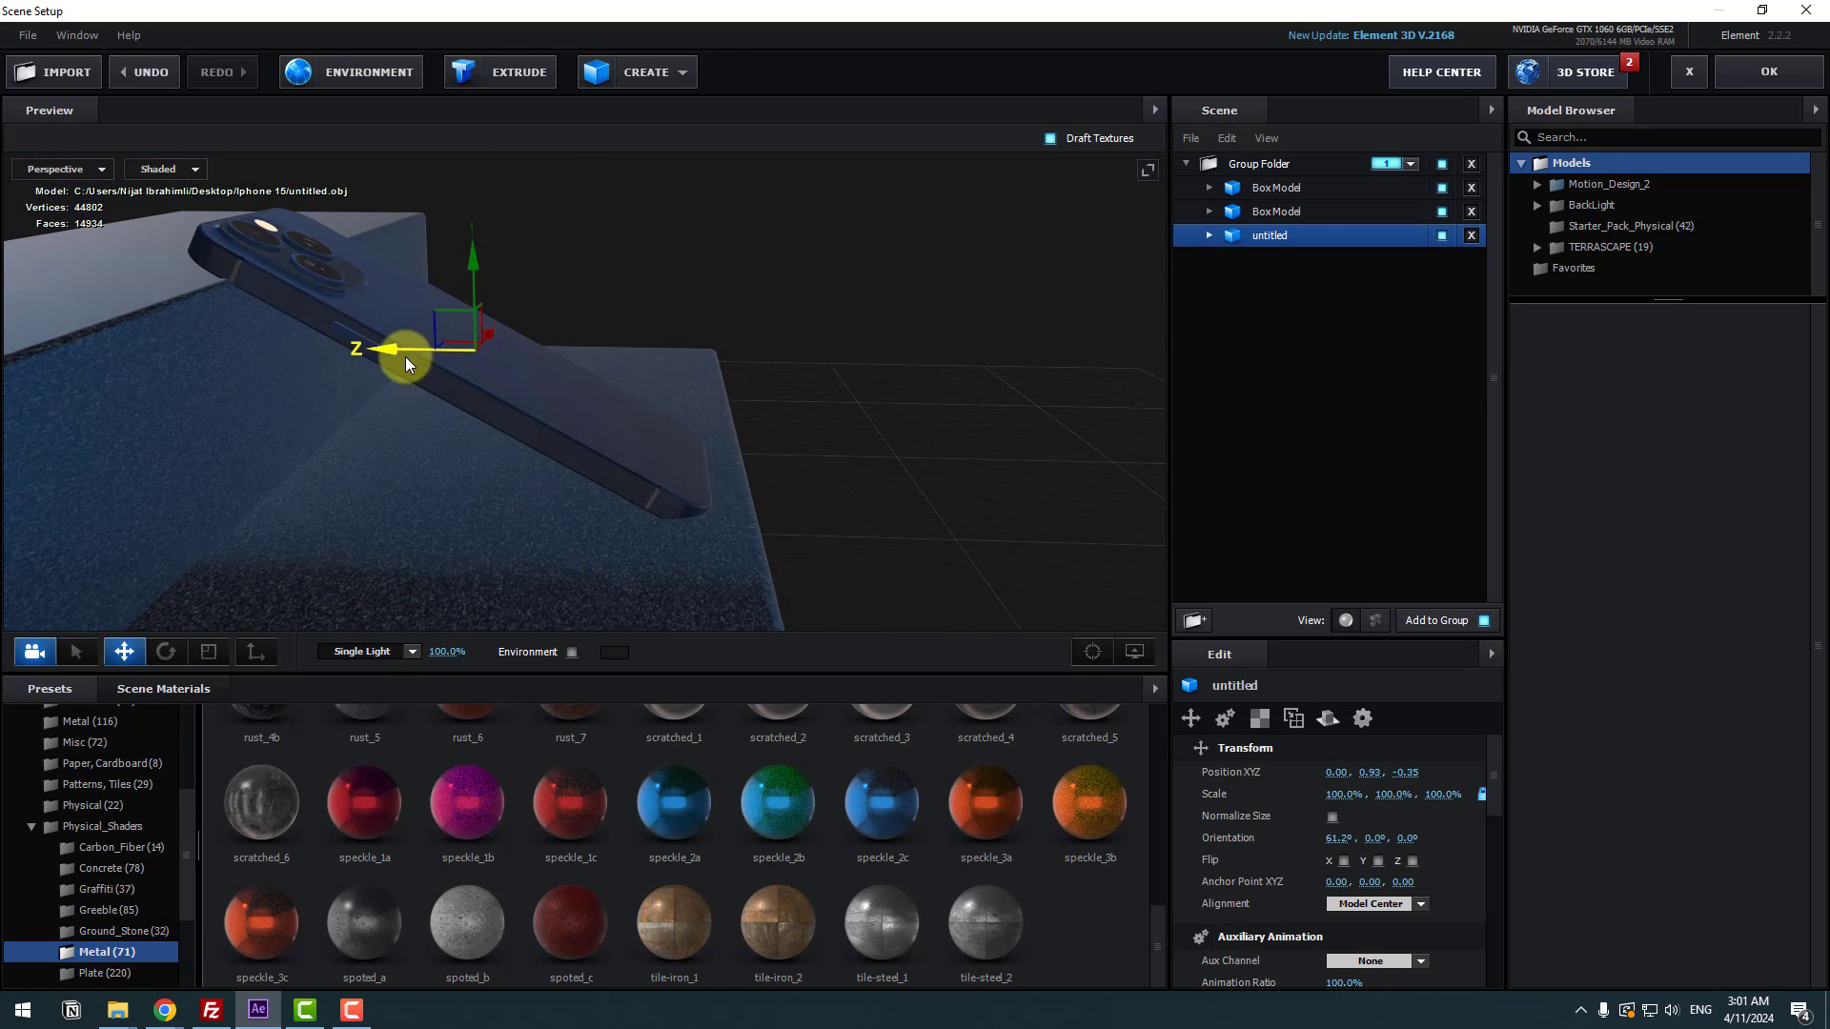
{"action": "left_click_drag", "start_coordinate": [493, 278], "coordinate": [288, 621]}
{"action": "left_click", "coordinate": [164, 652]}
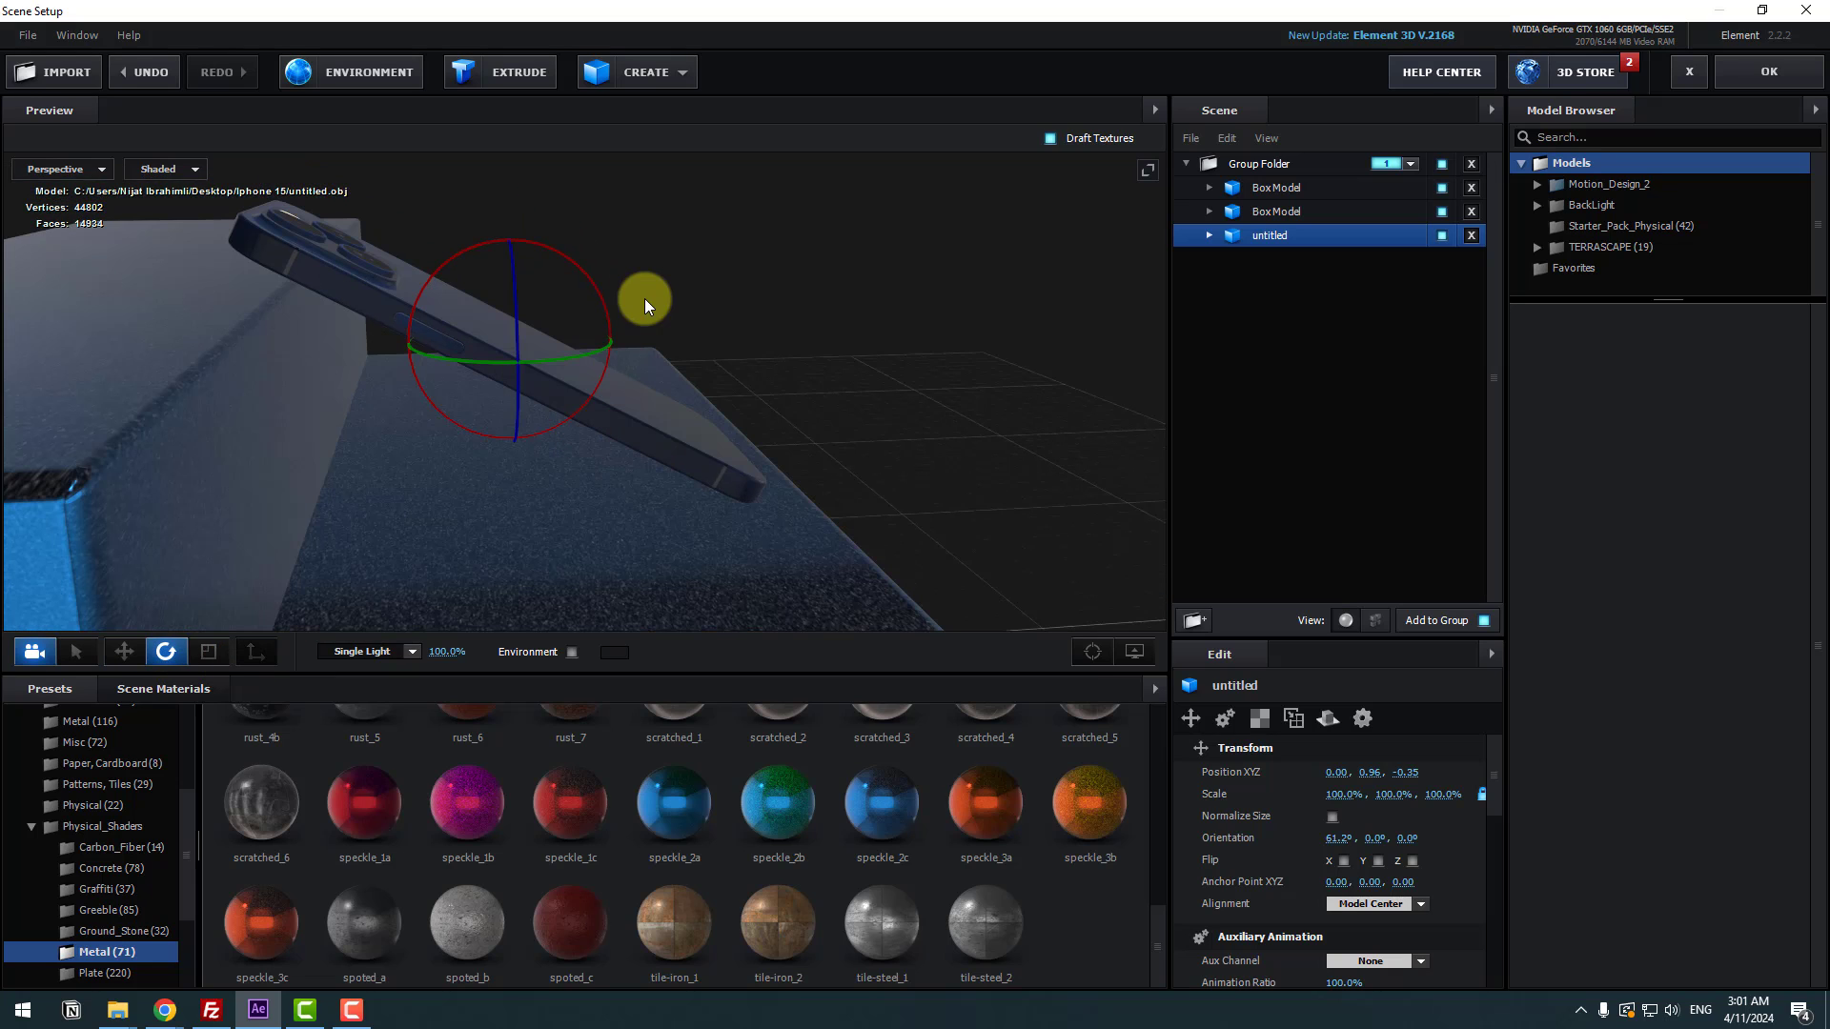
{"action": "left_click_drag", "start_coordinate": [587, 267], "coordinate": [587, 267]}
{"action": "left_click_drag", "start_coordinate": [661, 347], "coordinate": [775, 466]}
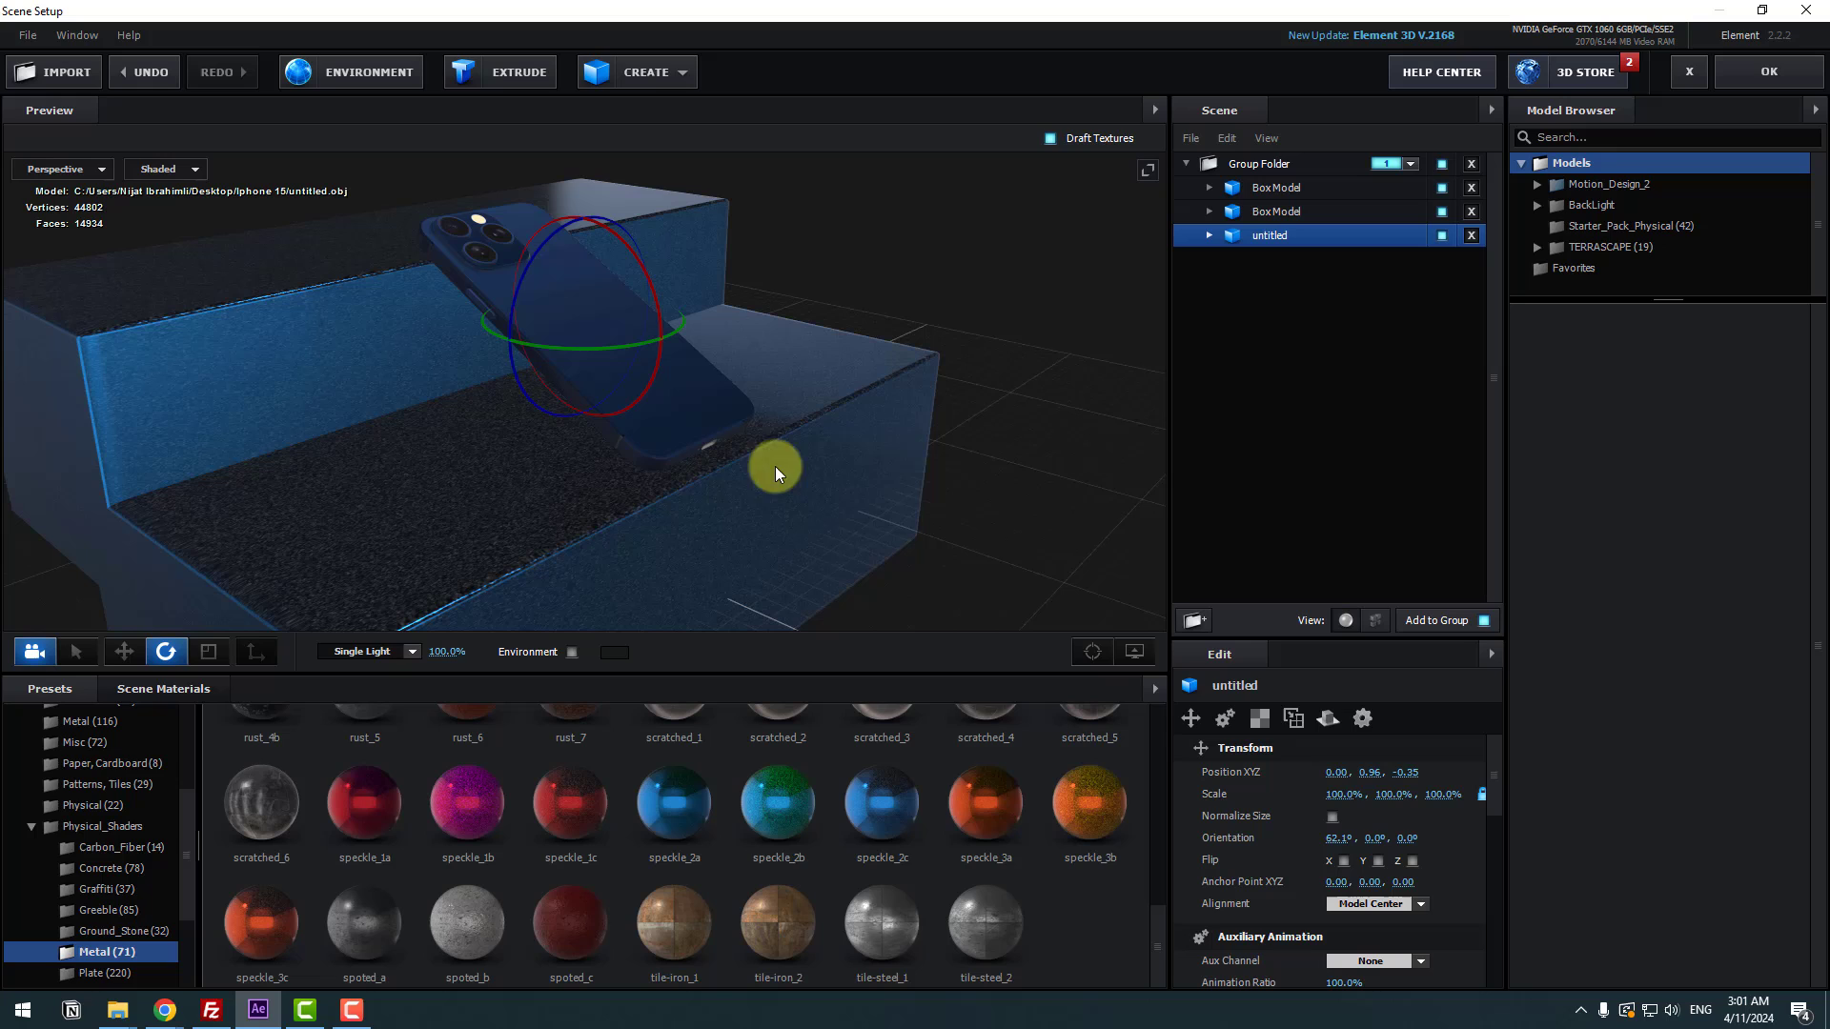
- Turn off Show AO in the preview's View Options
{"action": "left_click", "coordinate": [1135, 654]}
{"action": "left_click", "coordinate": [987, 589]}
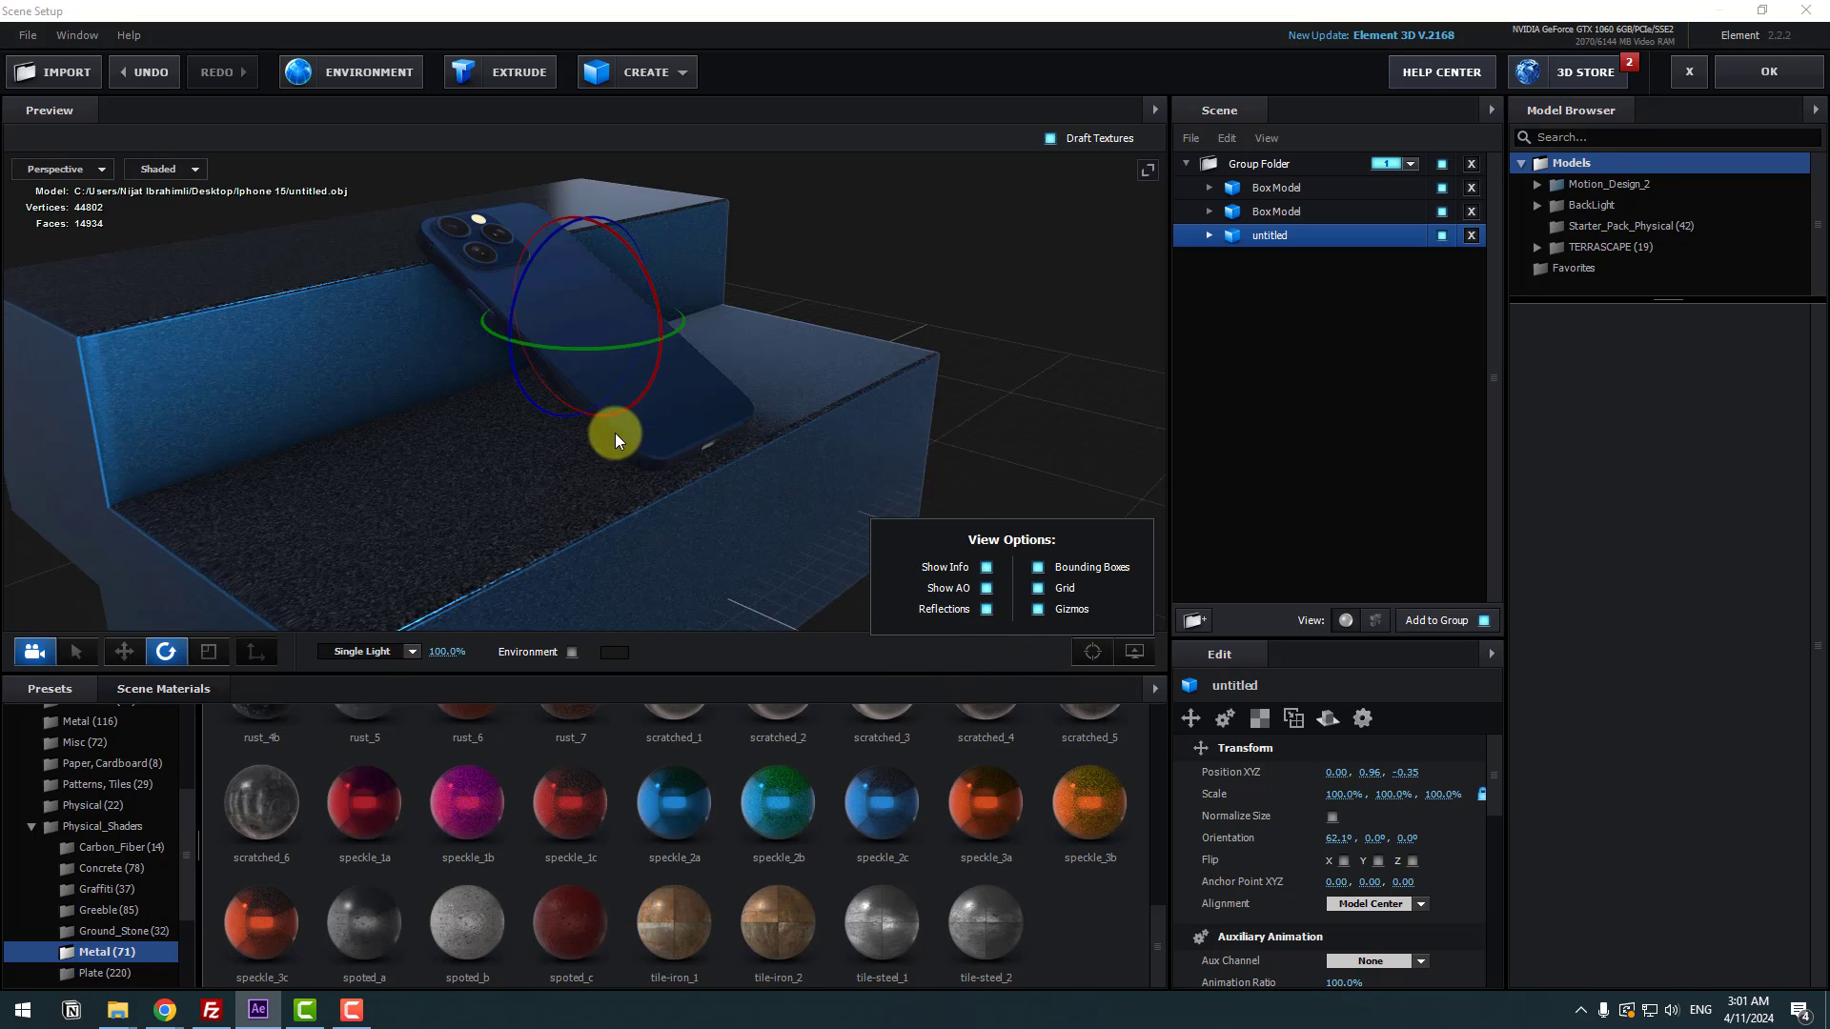
{"action": "left_click_drag", "start_coordinate": [615, 433], "coordinate": [339, 606]}
- Light the scene with the BackLight_2K_31 map from Environment > BackLight_Environments > BackLight_2K
{"action": "left_click", "coordinate": [124, 654]}
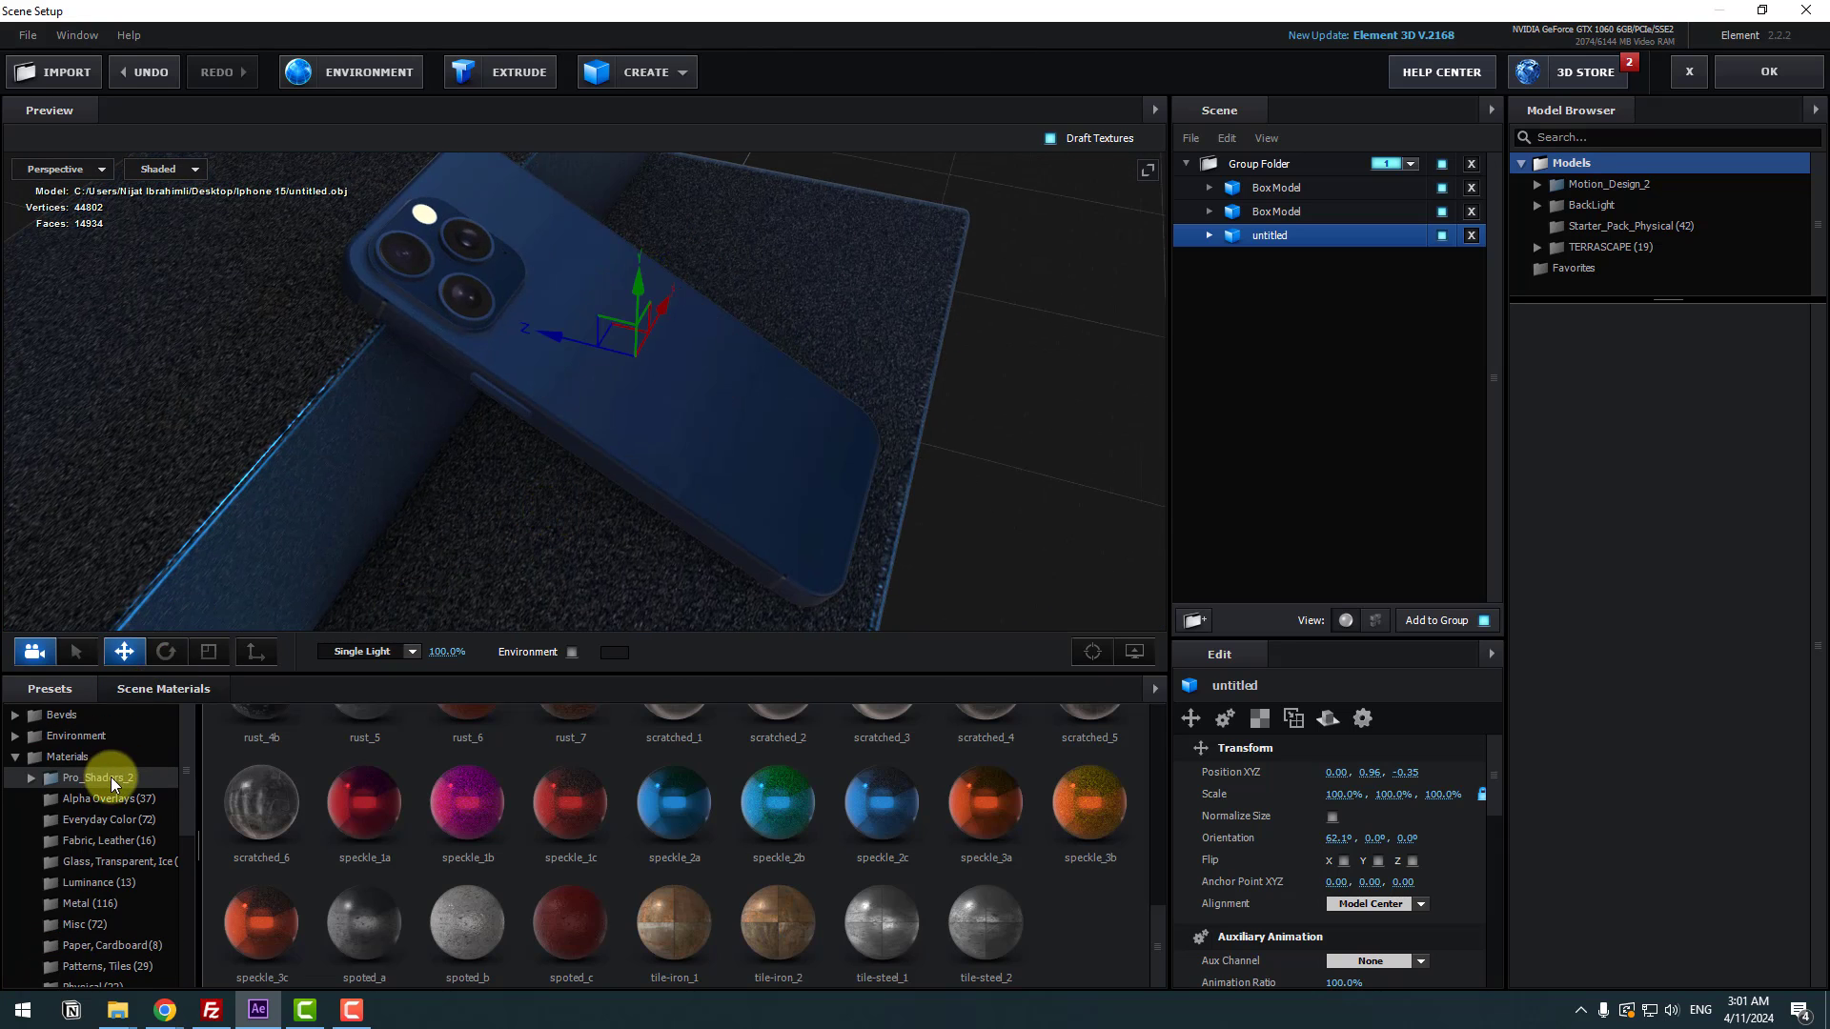
{"action": "left_click", "coordinate": [63, 740]}
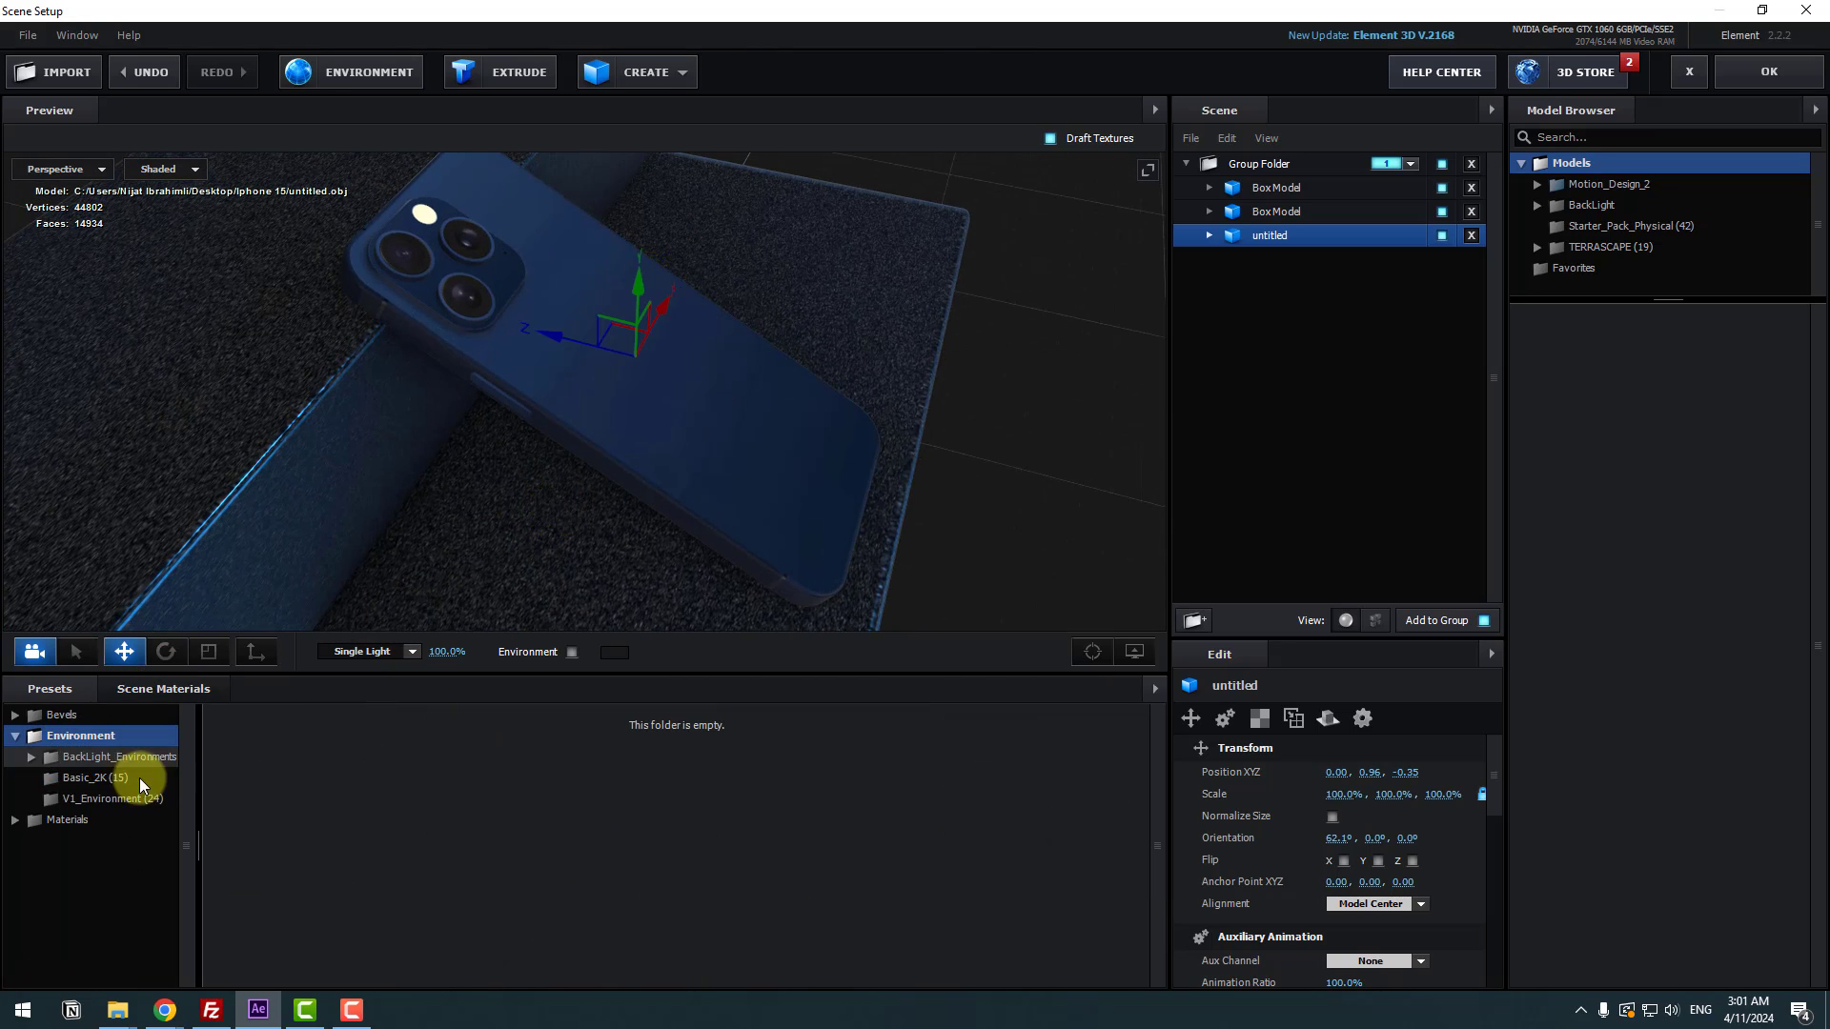
{"action": "left_click", "coordinate": [96, 759]}
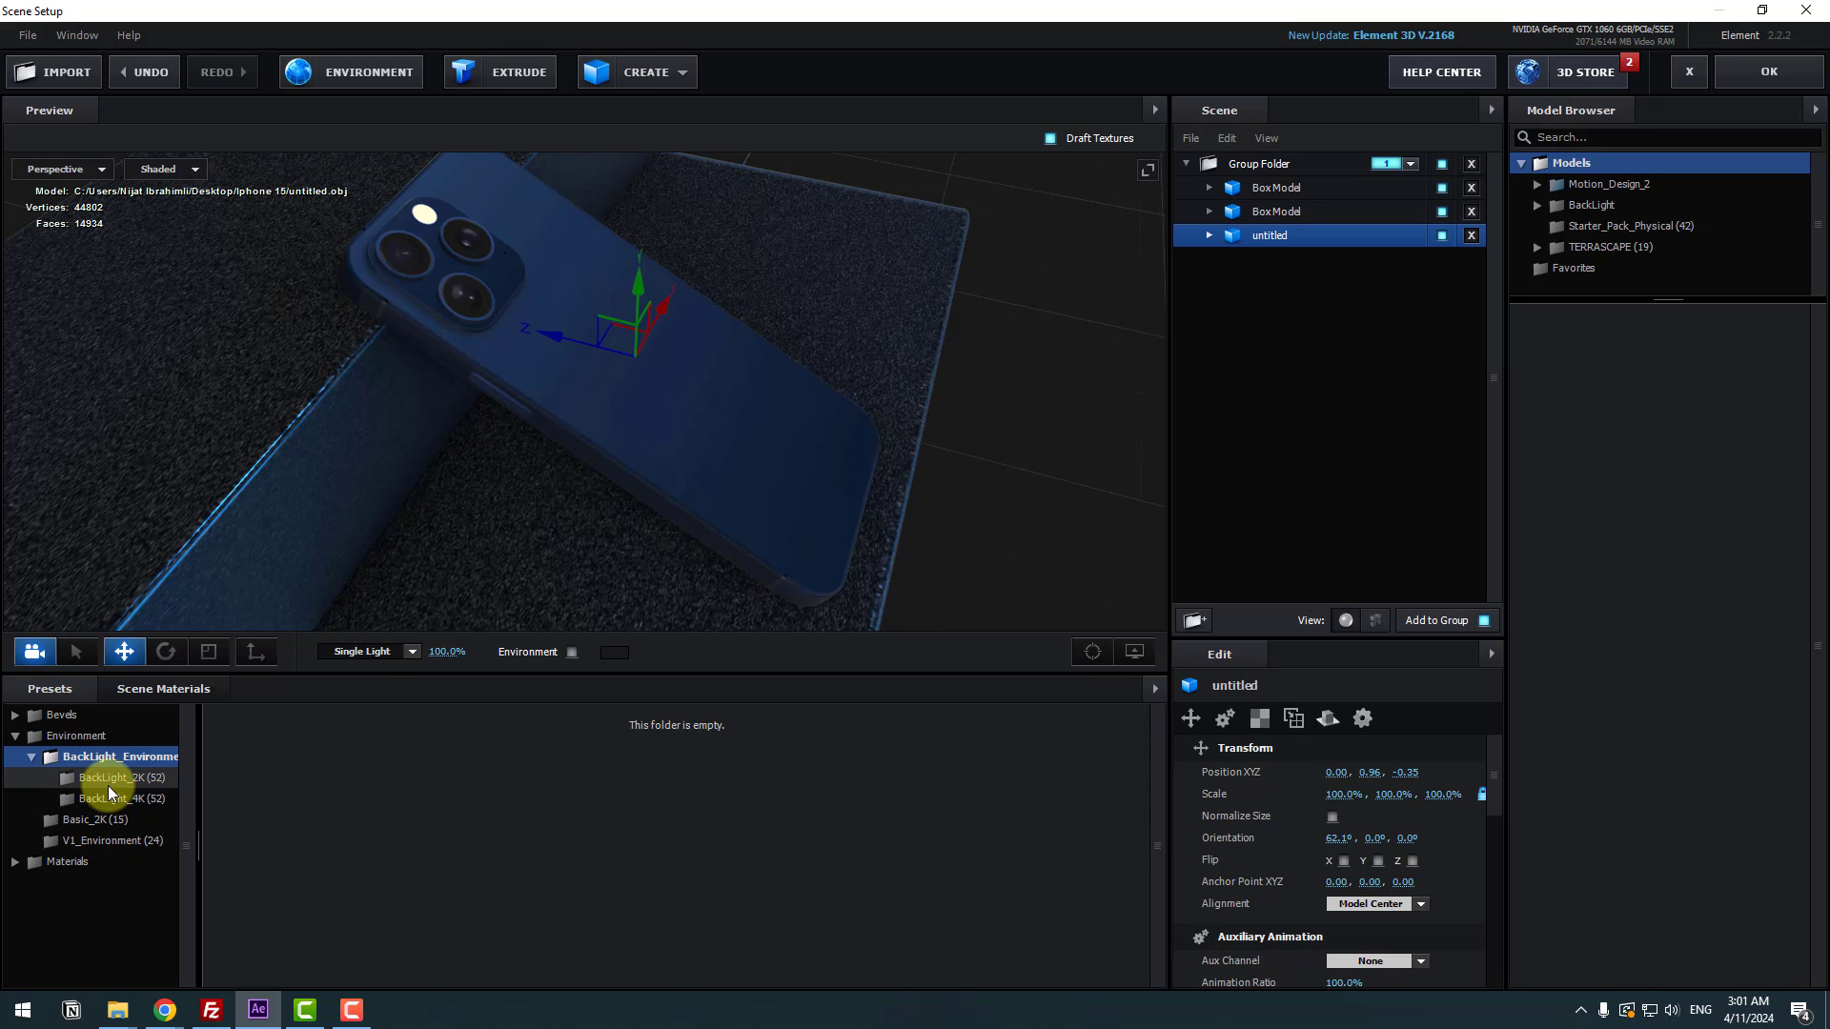
{"action": "left_click", "coordinate": [108, 782]}
{"action": "scroll", "coordinate": [696, 863], "scroll_direction": "down", "scroll_amount": 1}
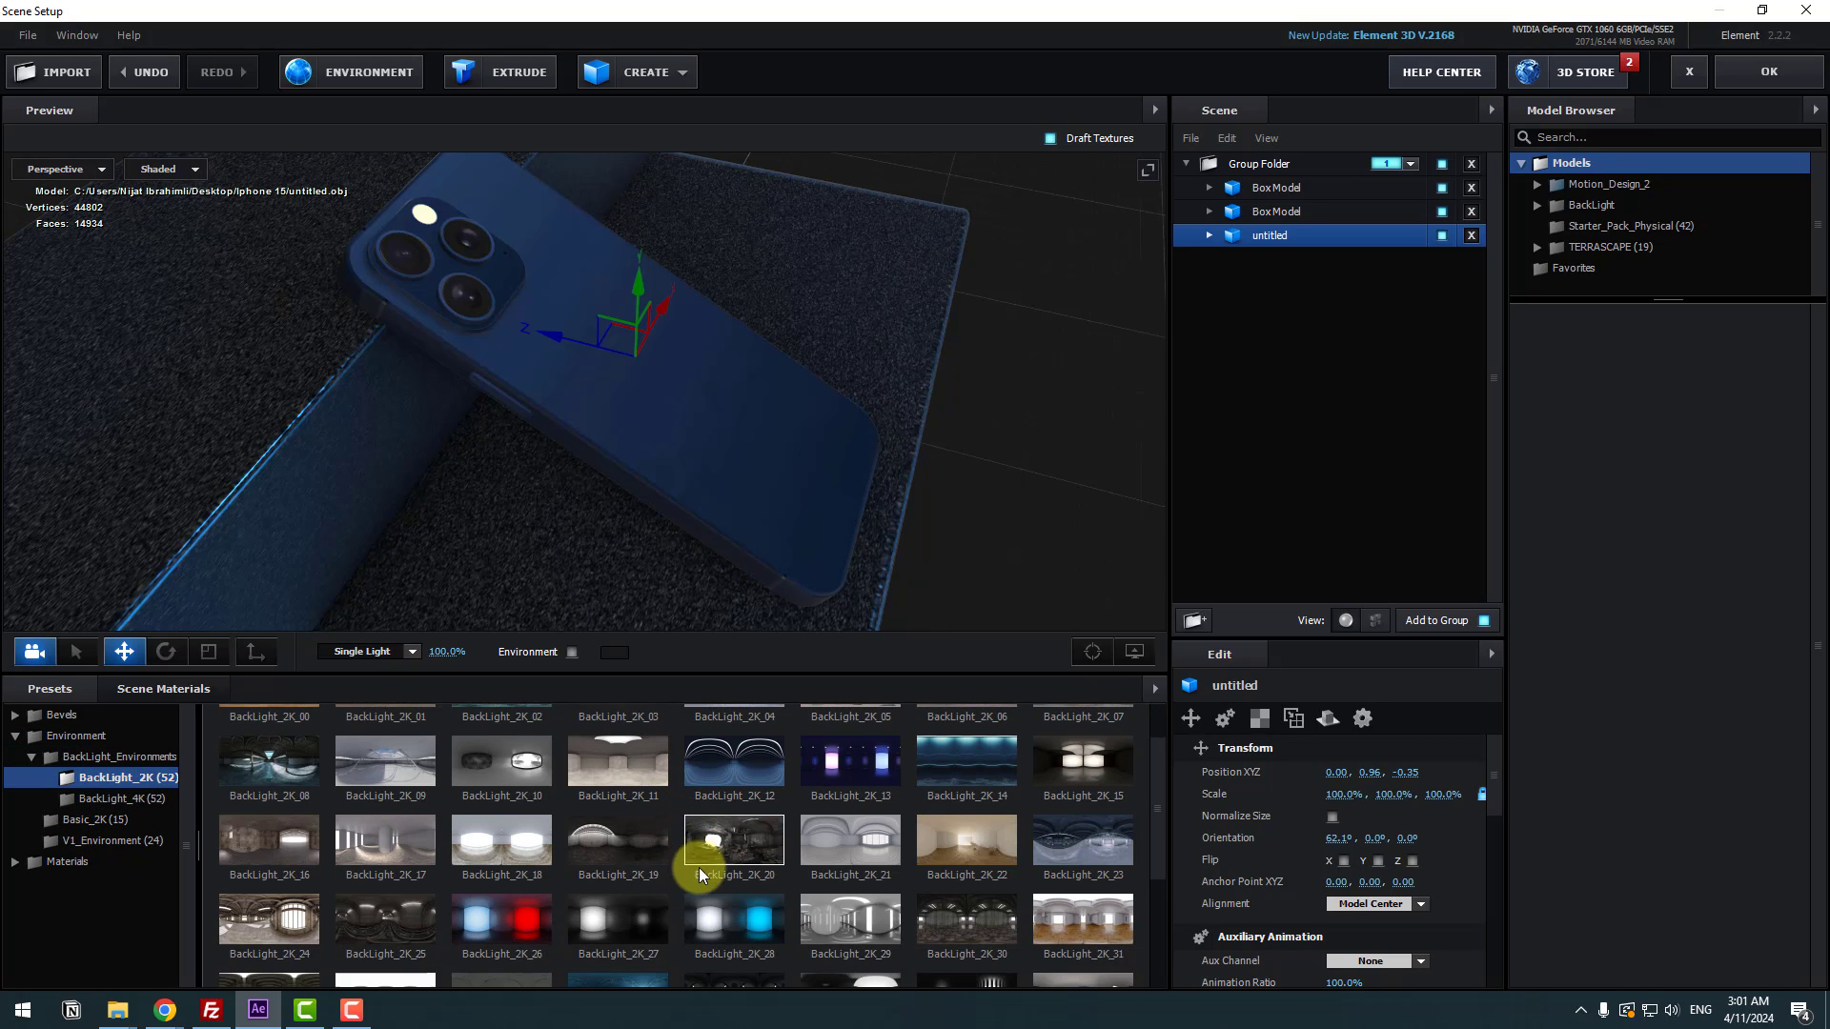
{"action": "left_click", "coordinate": [1079, 919]}
{"action": "left_click_drag", "start_coordinate": [534, 476], "coordinate": [349, 482]}
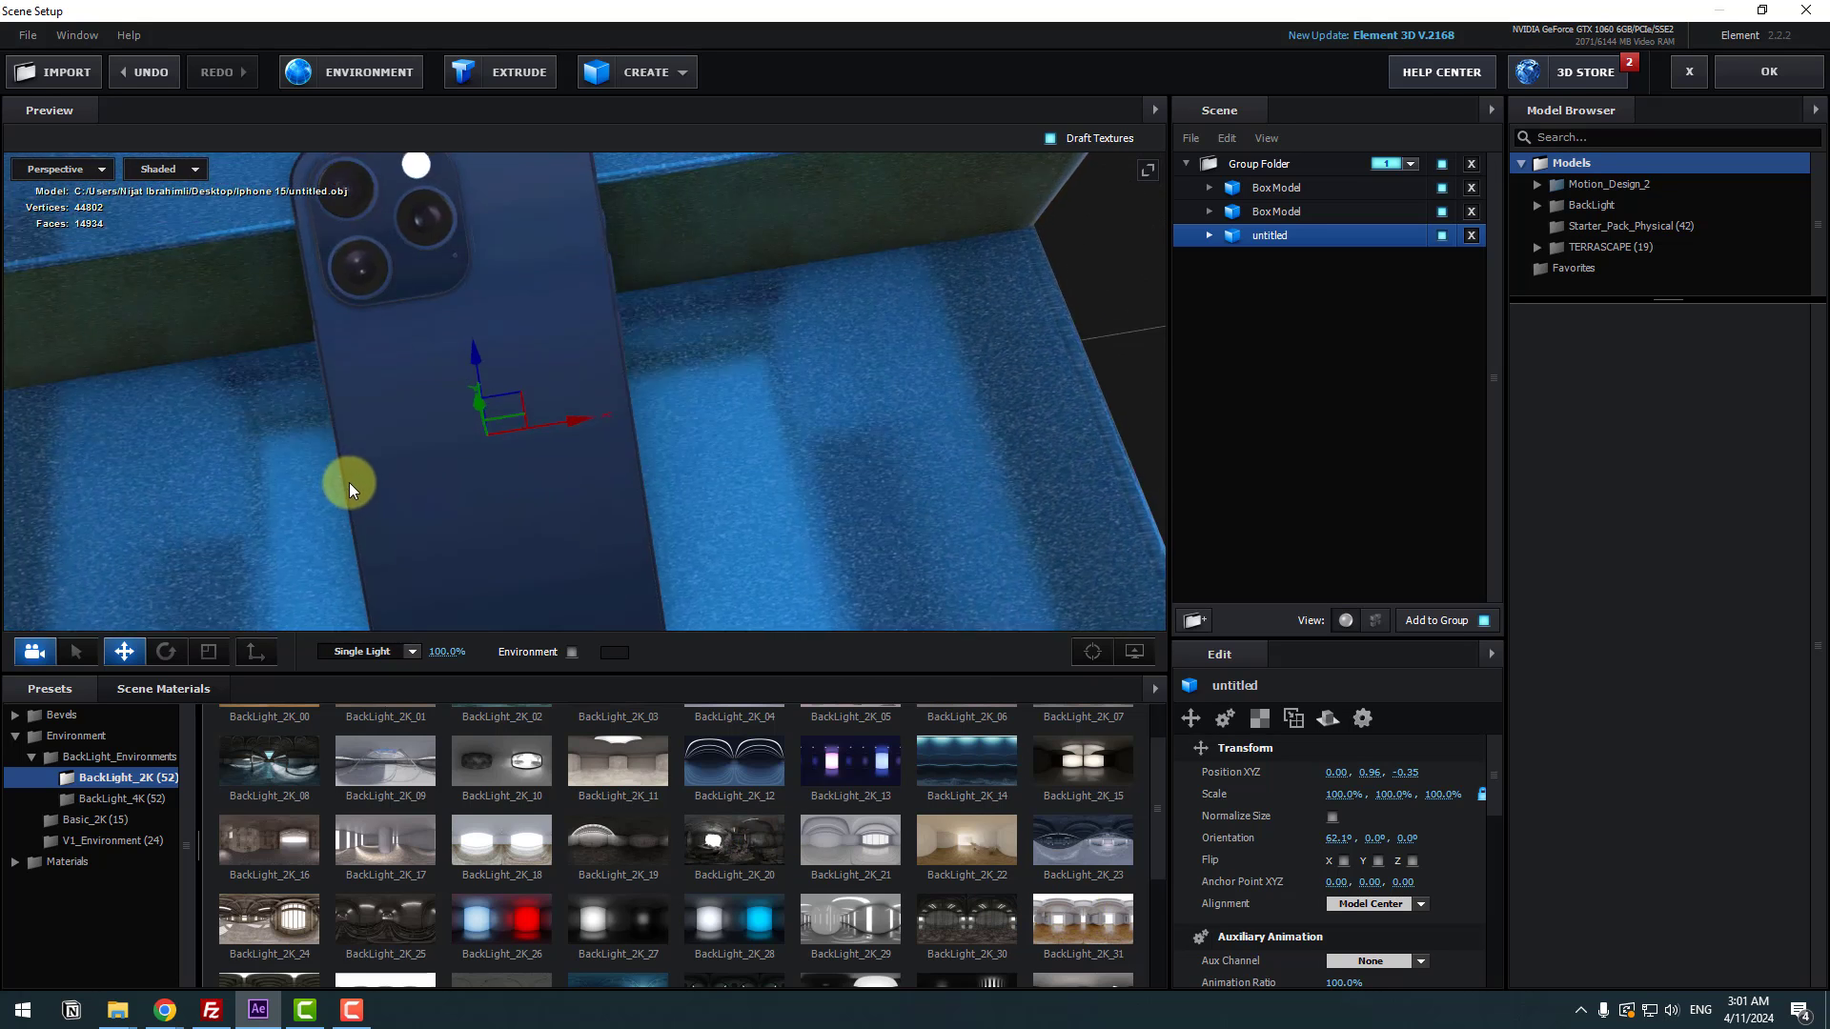
{"action": "left_click", "coordinate": [648, 80]}
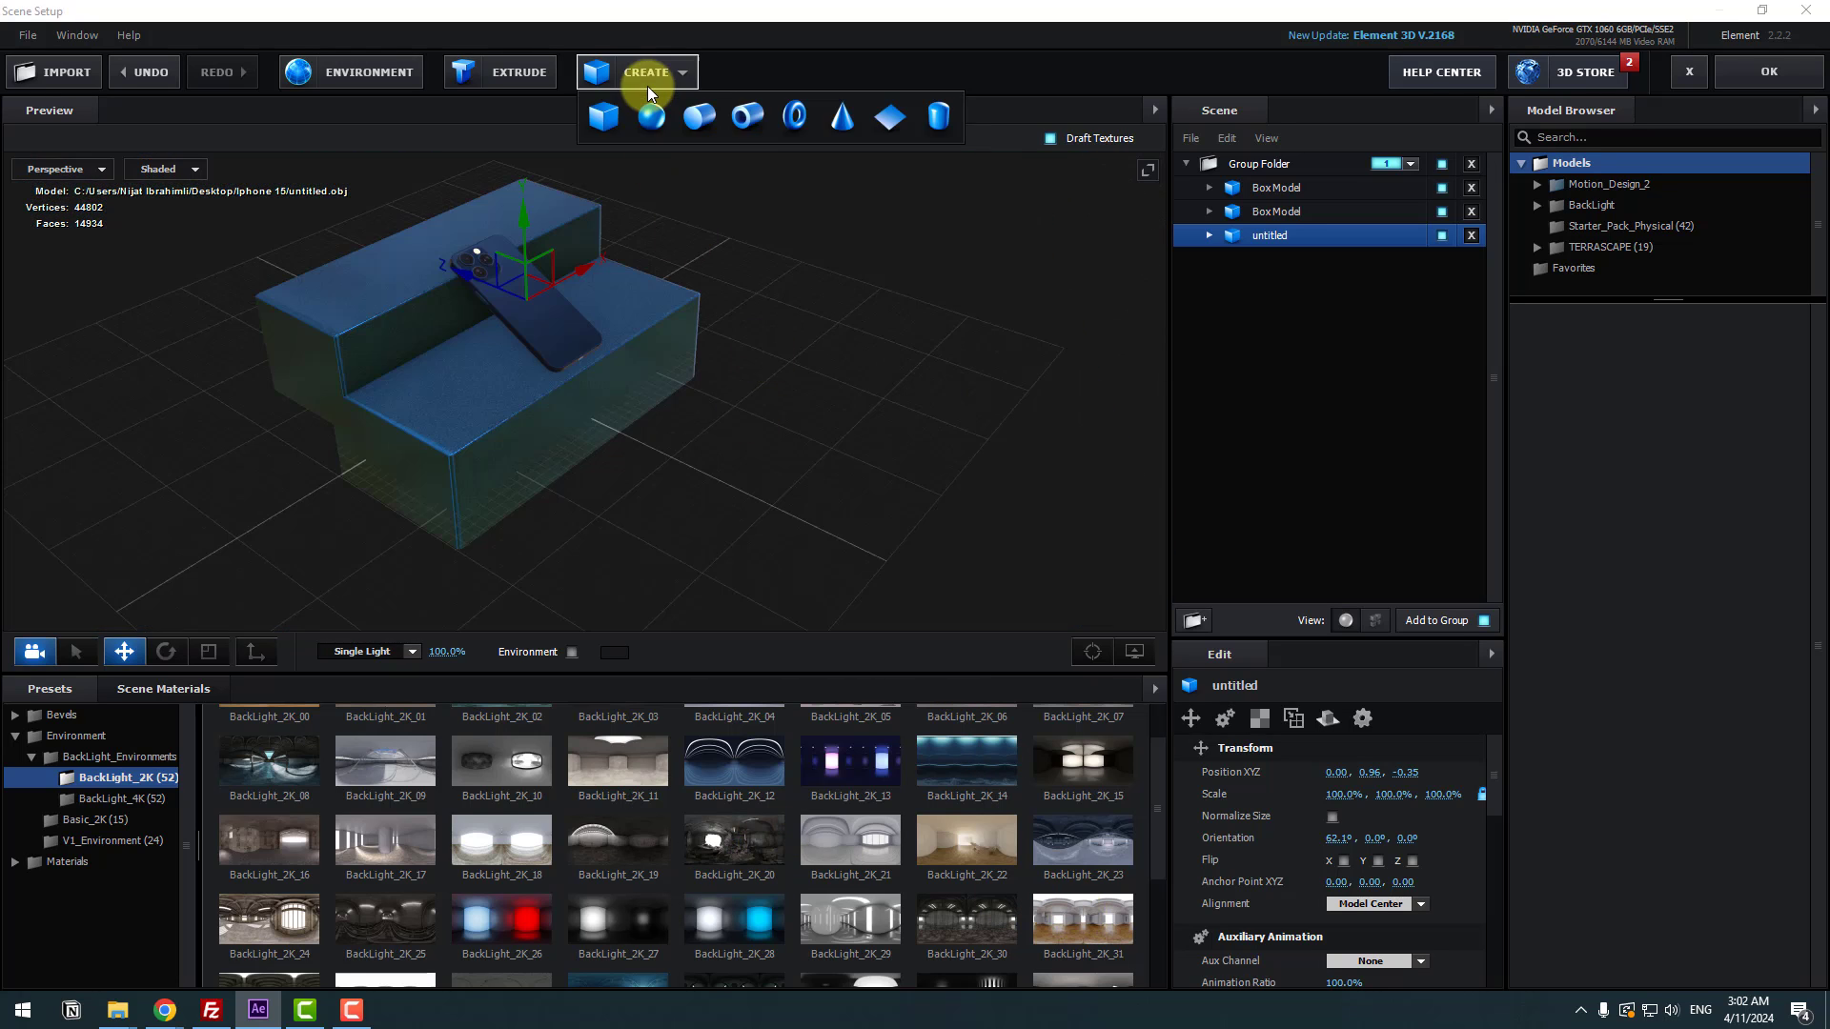
- Add a floor plane and scale it to 2913.6%, 2444.4%, 2444.4%
{"action": "left_click", "coordinate": [896, 118]}
{"action": "left_click_drag", "start_coordinate": [692, 295], "coordinate": [564, 465]}
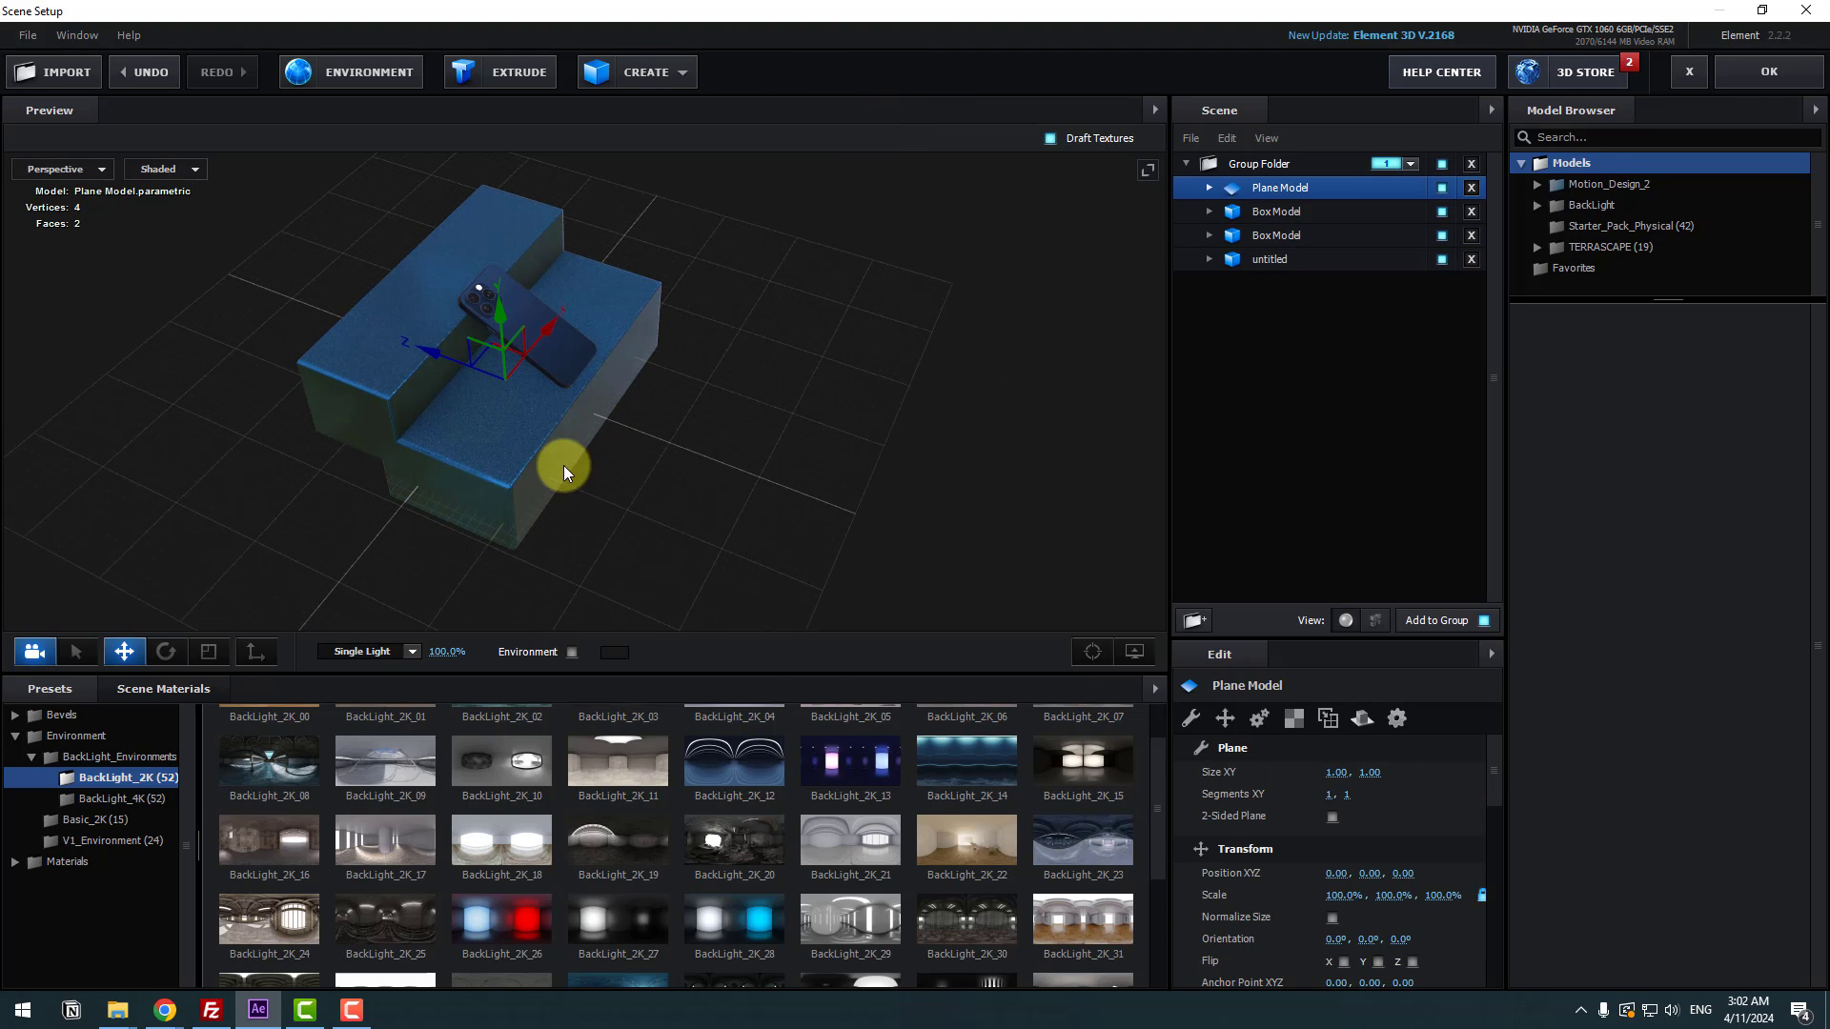
{"action": "left_click", "coordinate": [225, 658]}
{"action": "left_click_drag", "start_coordinate": [505, 381], "coordinate": [1026, 7]}
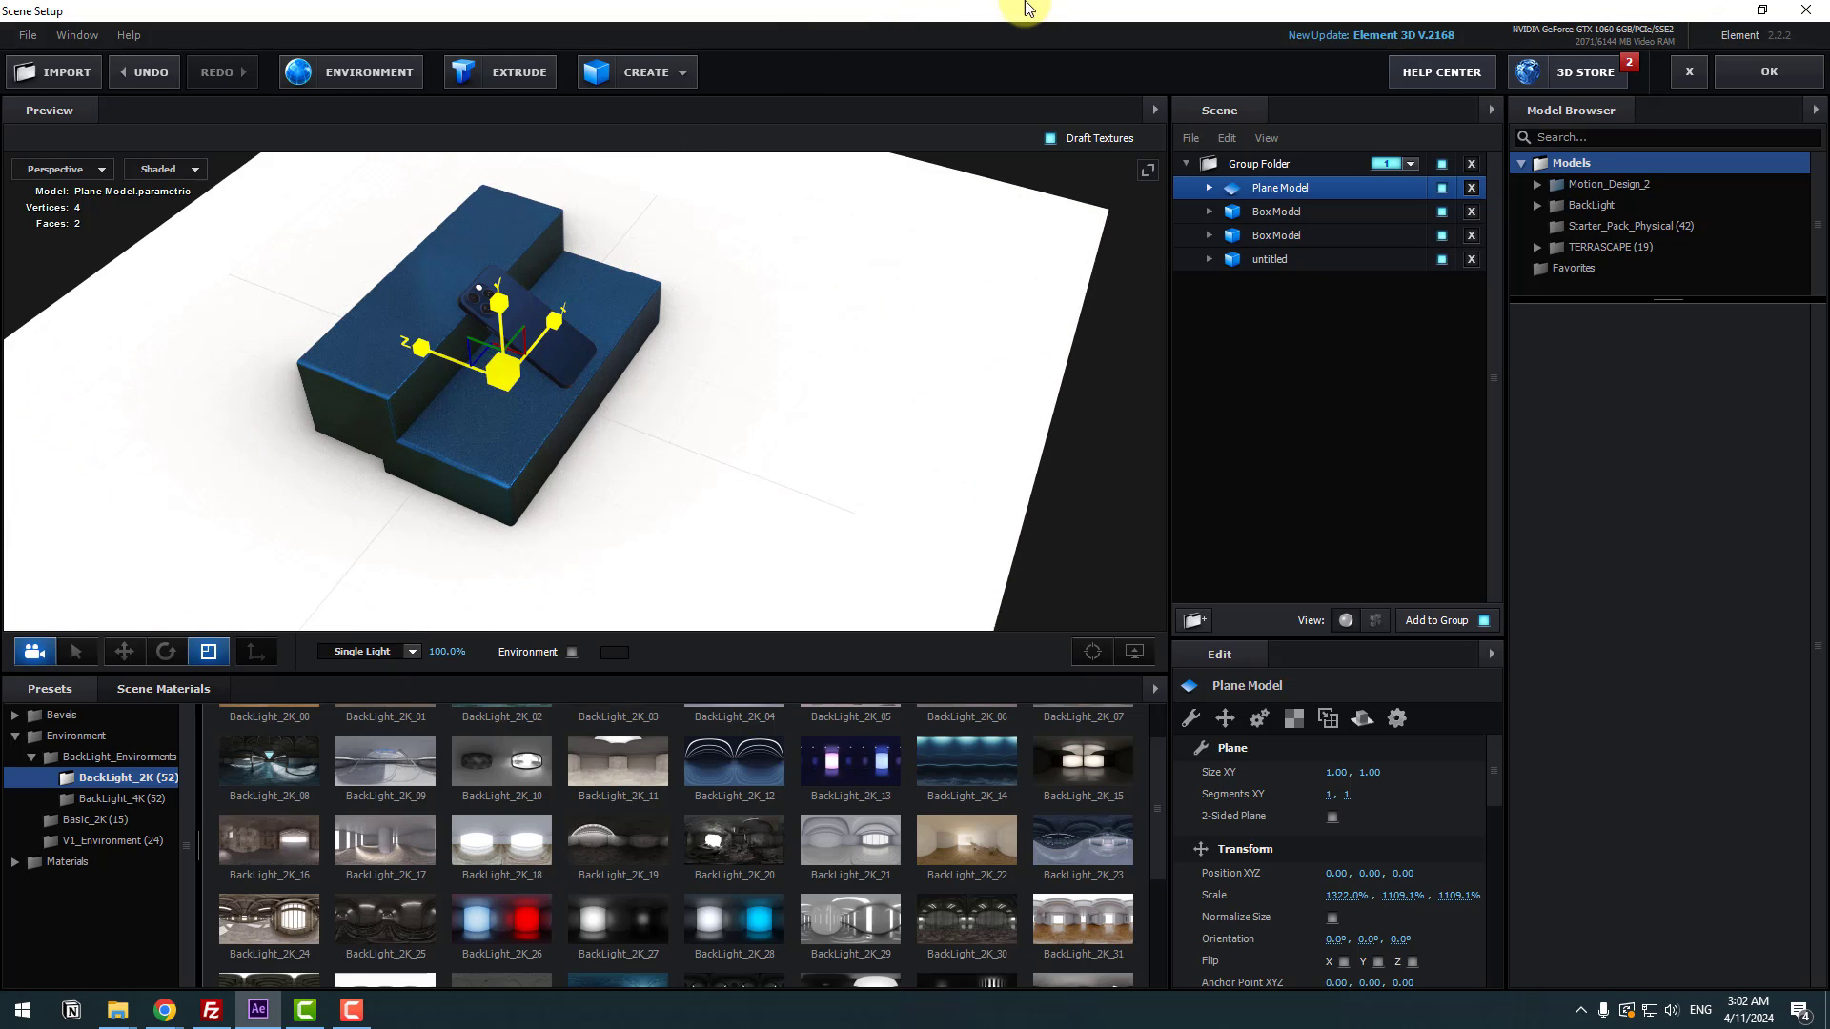
{"action": "scroll", "coordinate": [604, 359], "scroll_direction": "down", "scroll_amount": 5}
{"action": "left_click_drag", "start_coordinate": [549, 381], "coordinate": [855, 184]}
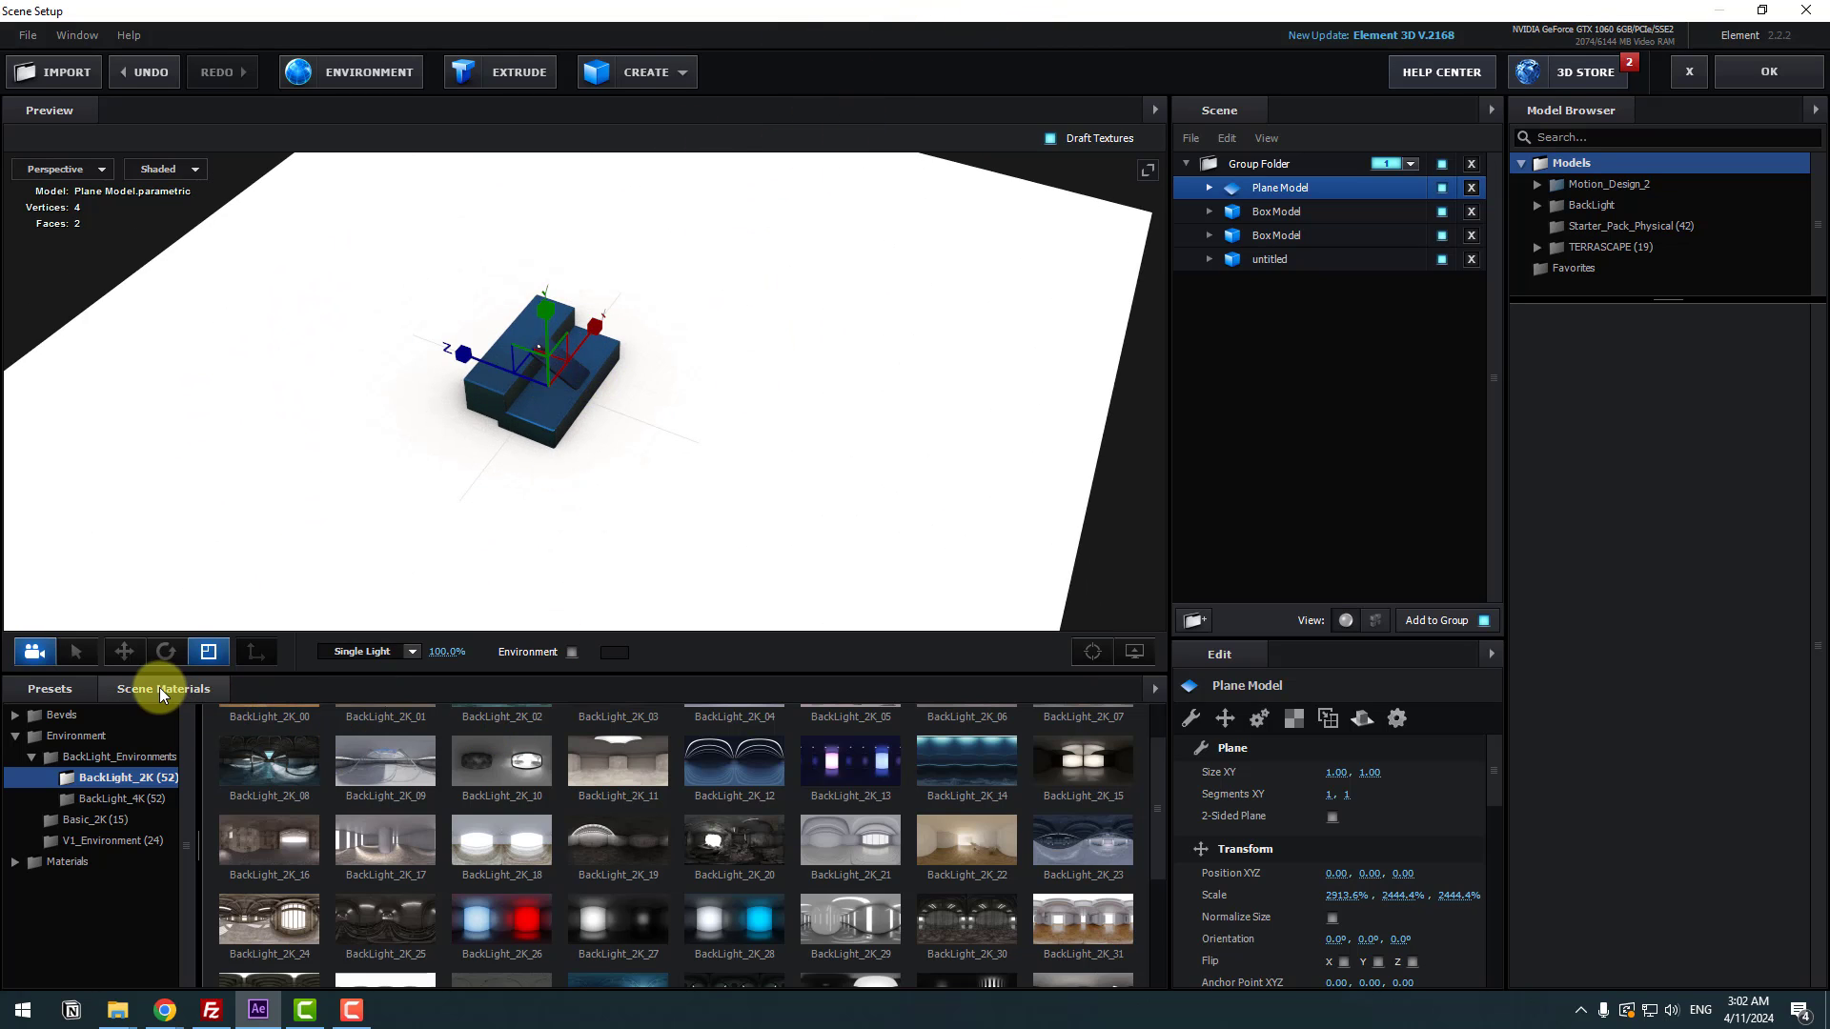
- Apply the blue speckle_2c scene material to the floor plane
{"action": "left_click", "coordinate": [158, 688]}
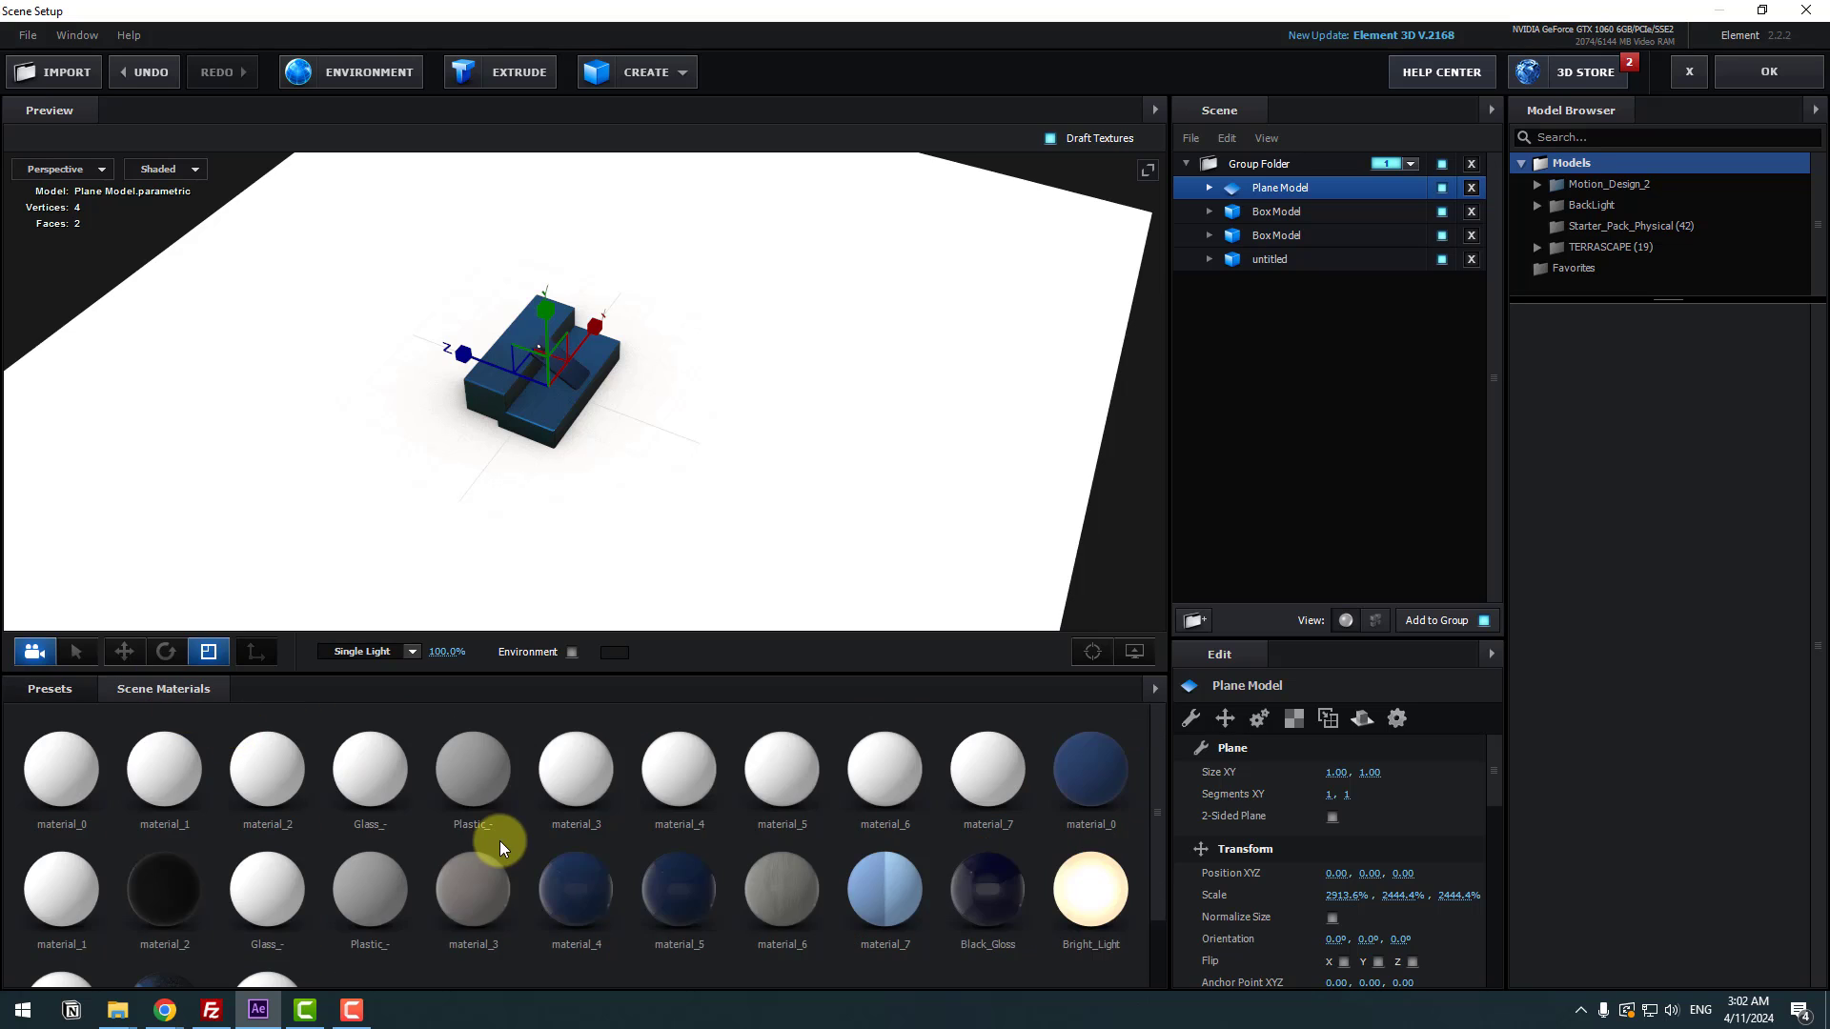
{"action": "scroll", "coordinate": [500, 841], "scroll_direction": "down", "scroll_amount": 2}
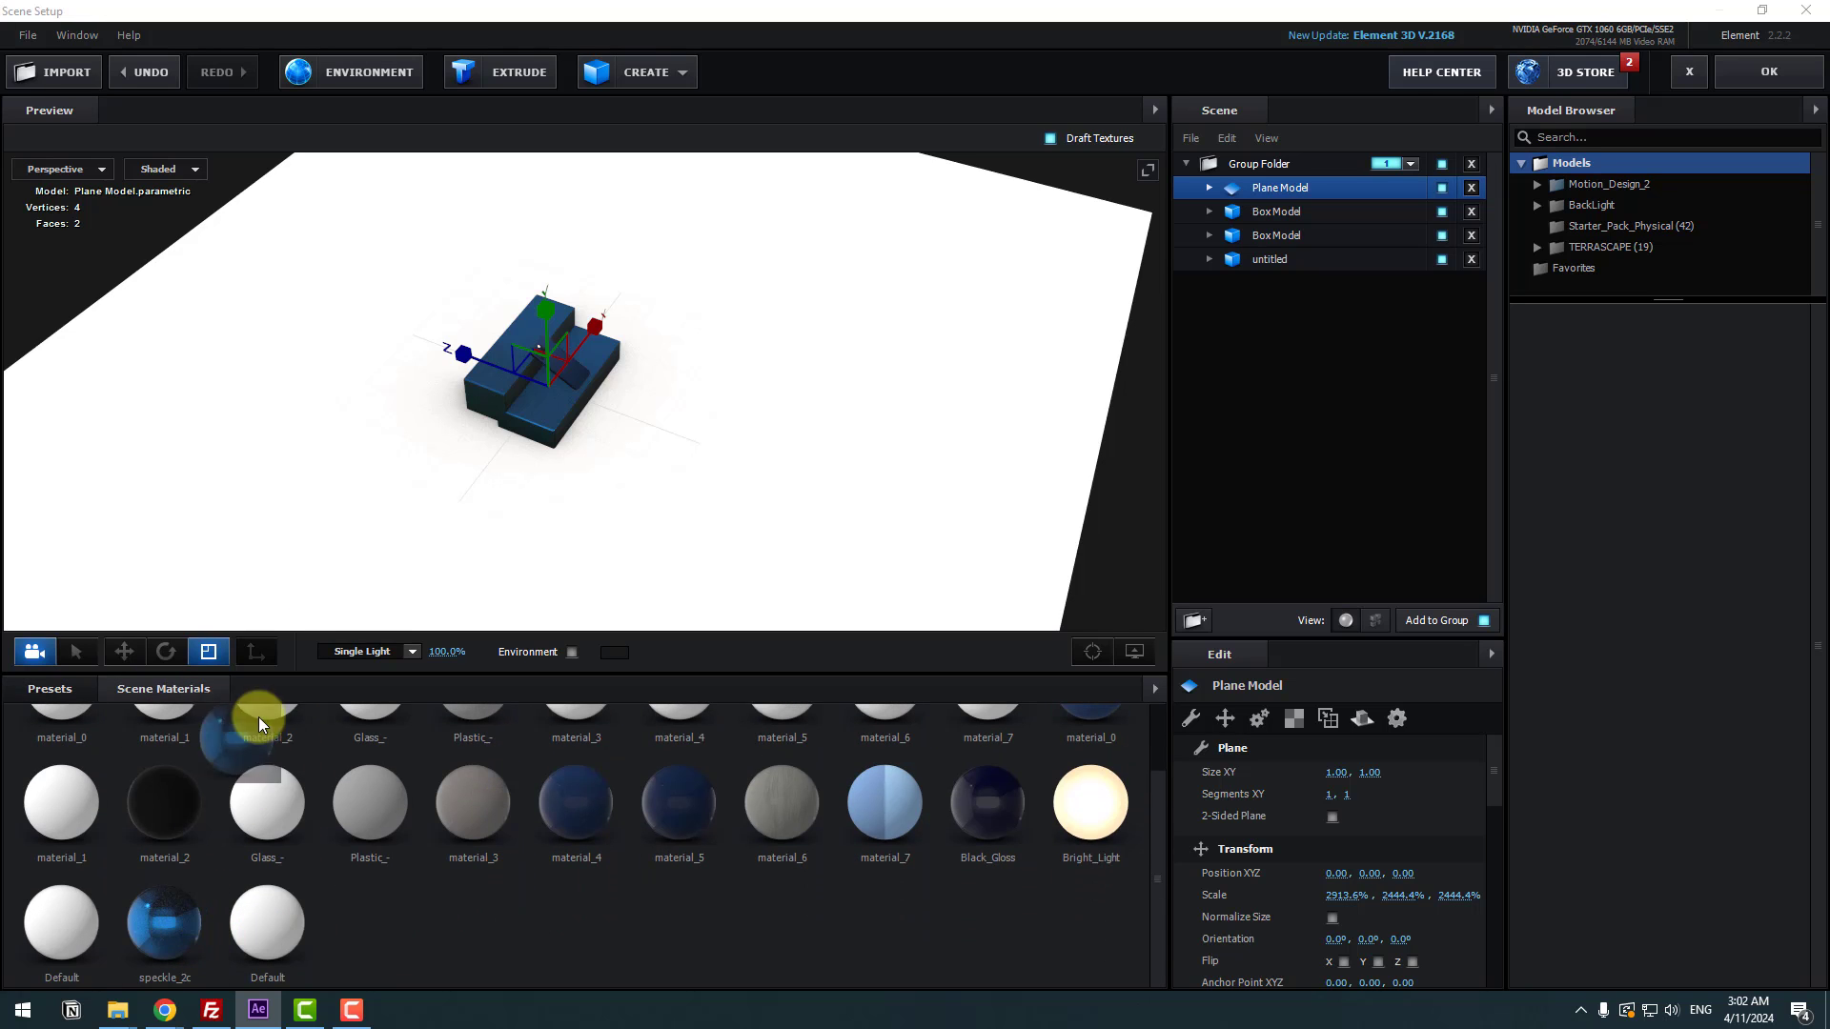
{"action": "mouse_move", "coordinate": [363, 460]}
{"action": "left_mouse_down"}
{"action": "mouse_move", "coordinate": [415, 522]}
{"action": "mouse_move", "coordinate": [358, 500]}
{"action": "mouse_move", "coordinate": [364, 527]}
{"action": "left_mouse_up"}
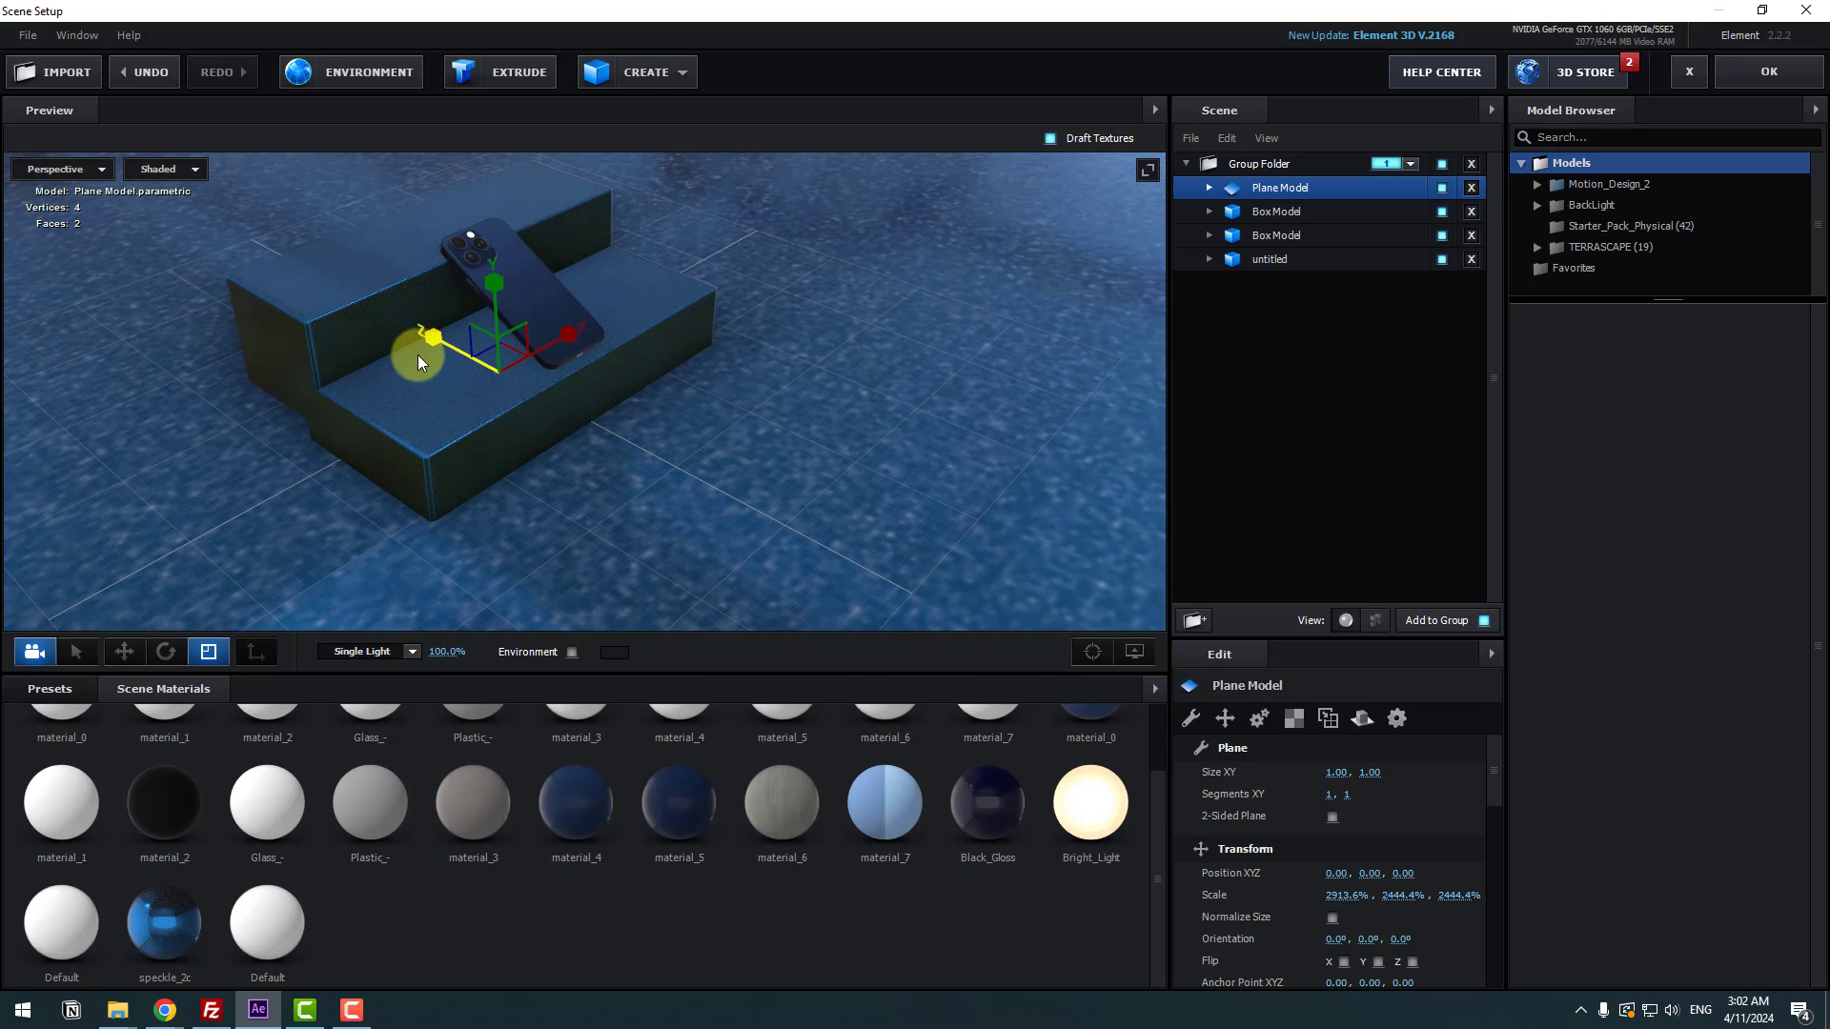
{"action": "left_click_drag", "start_coordinate": [419, 355], "coordinate": [287, 477]}
{"action": "left_click", "coordinate": [117, 660]}
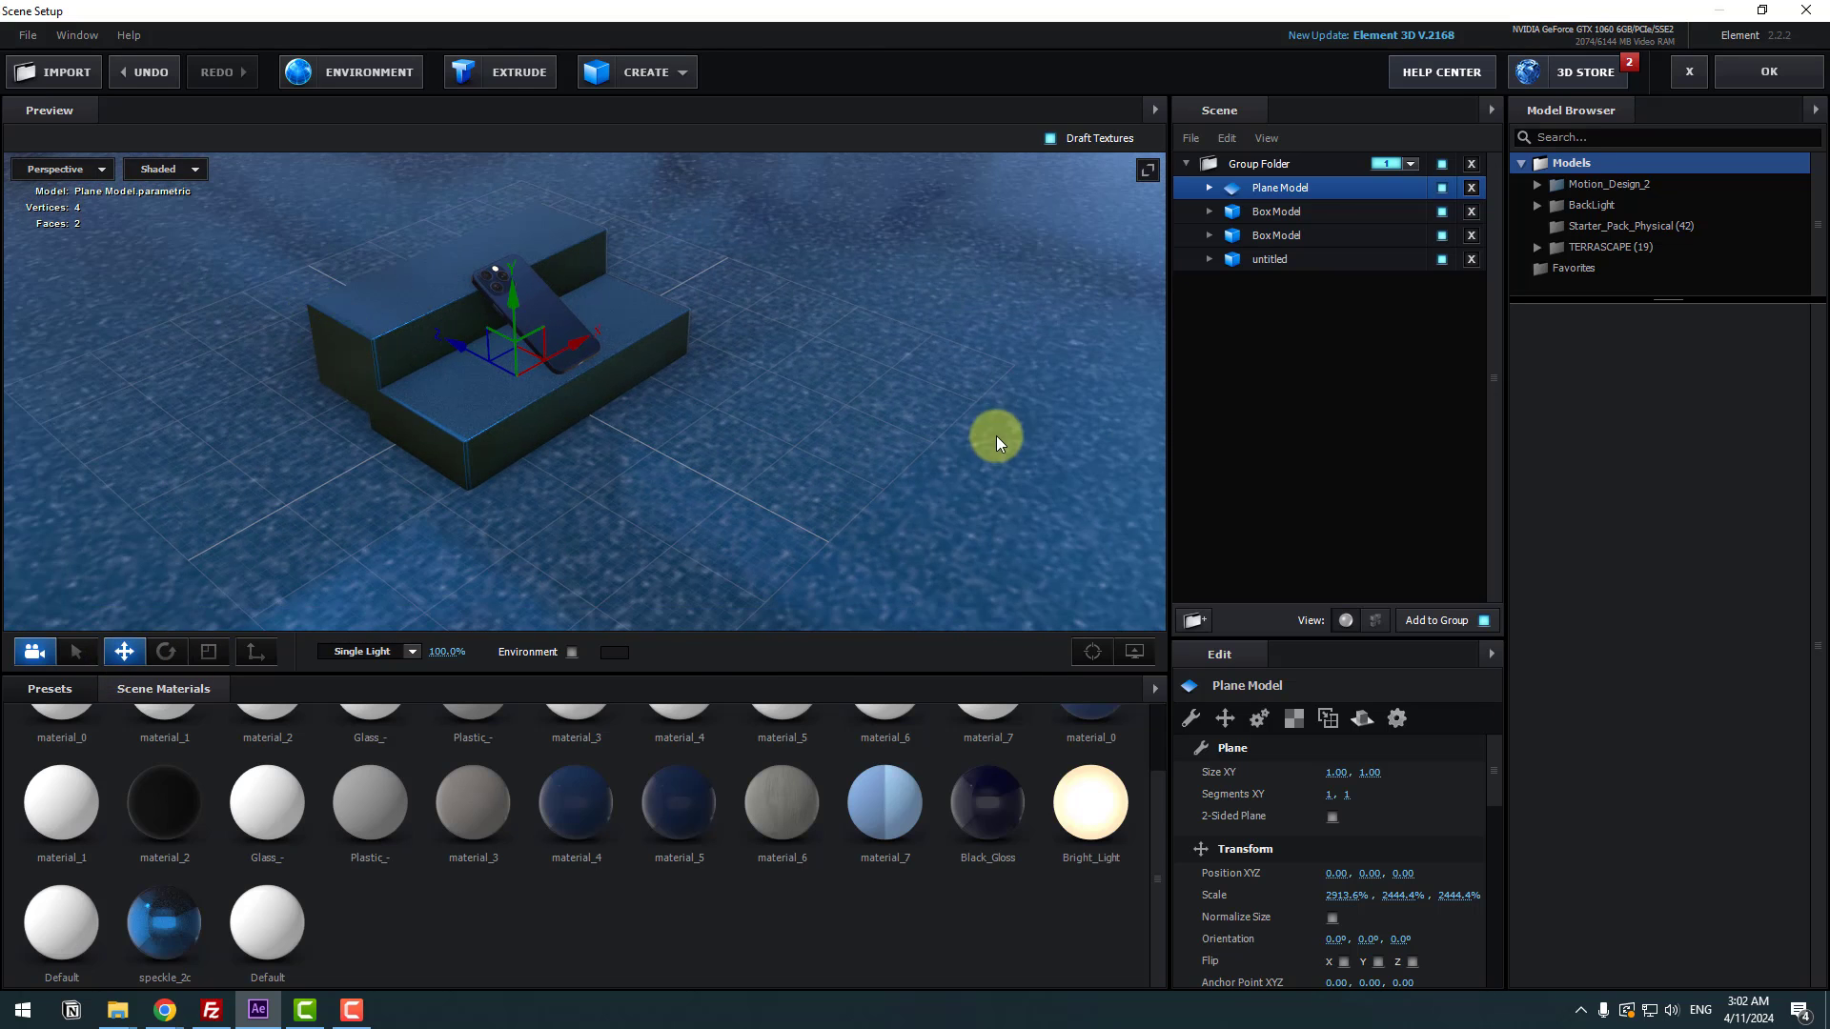
- Return from Scene Setup and add a new Camera 1 layer with default settings
{"action": "left_click", "coordinate": [1759, 83]}
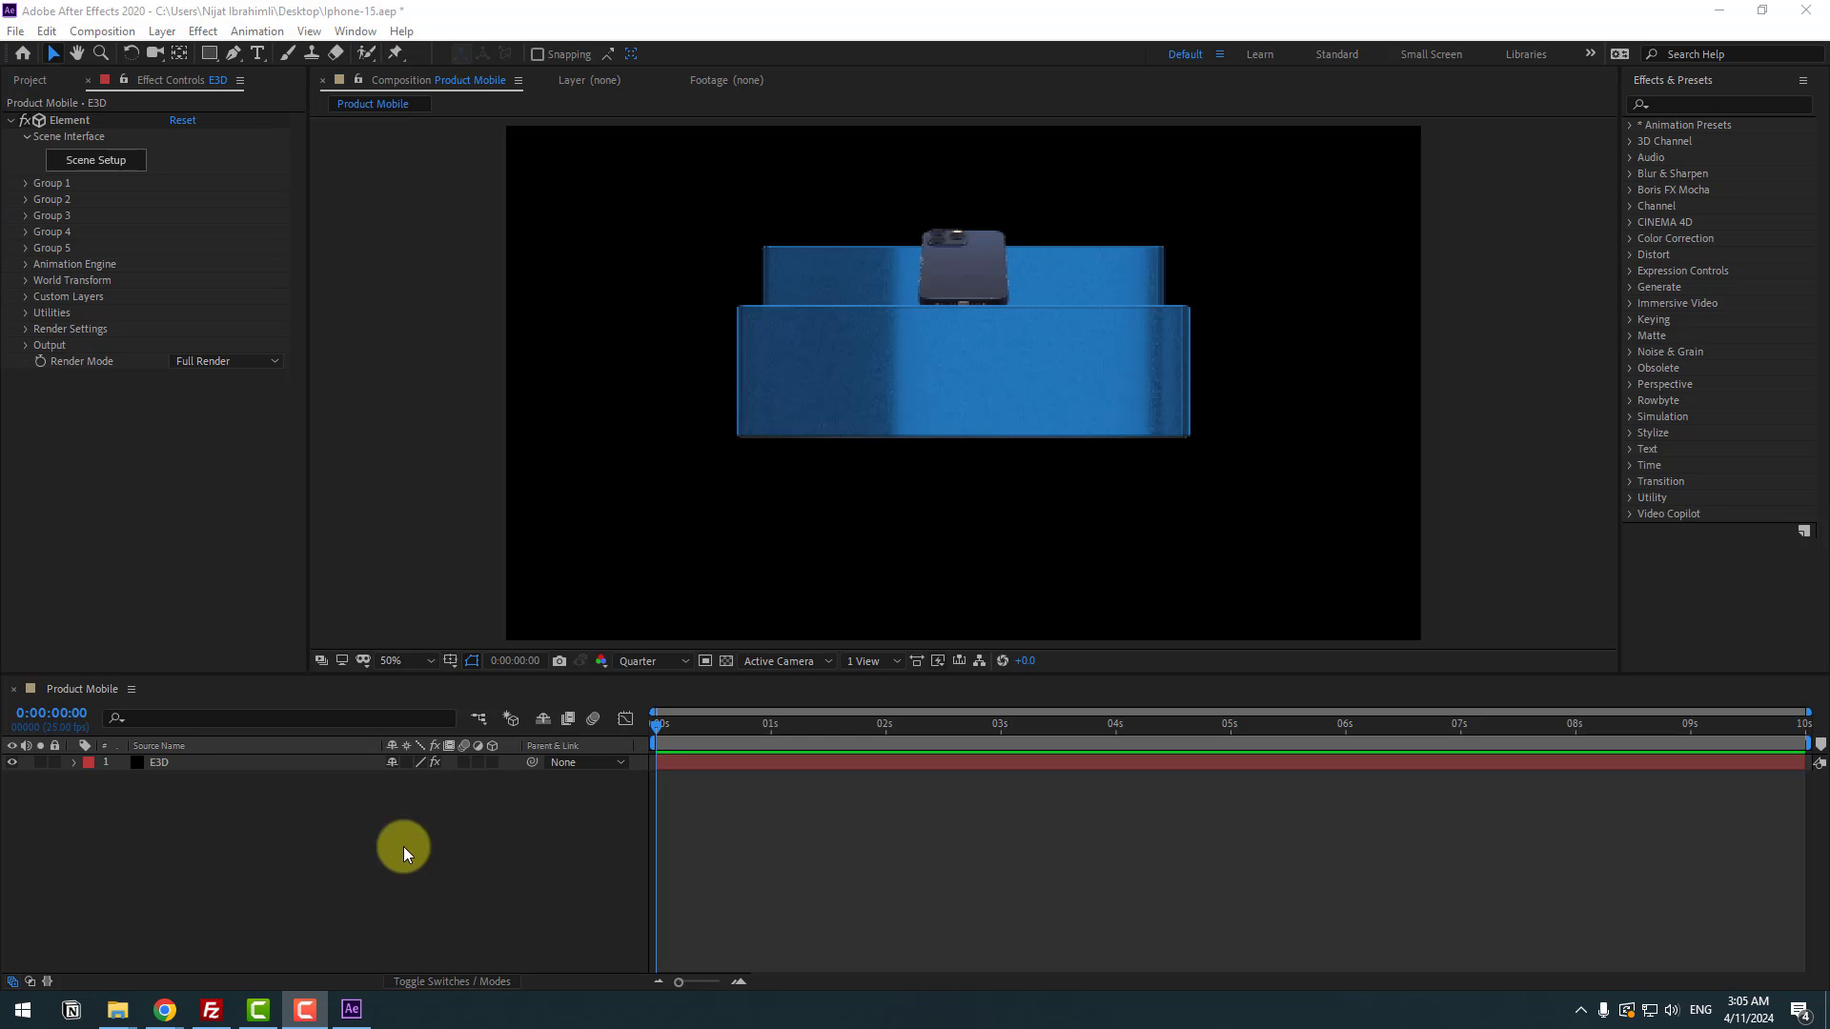
{"action": "right_click", "coordinate": [237, 830]}
{"action": "mouse_move", "coordinate": [391, 633]}
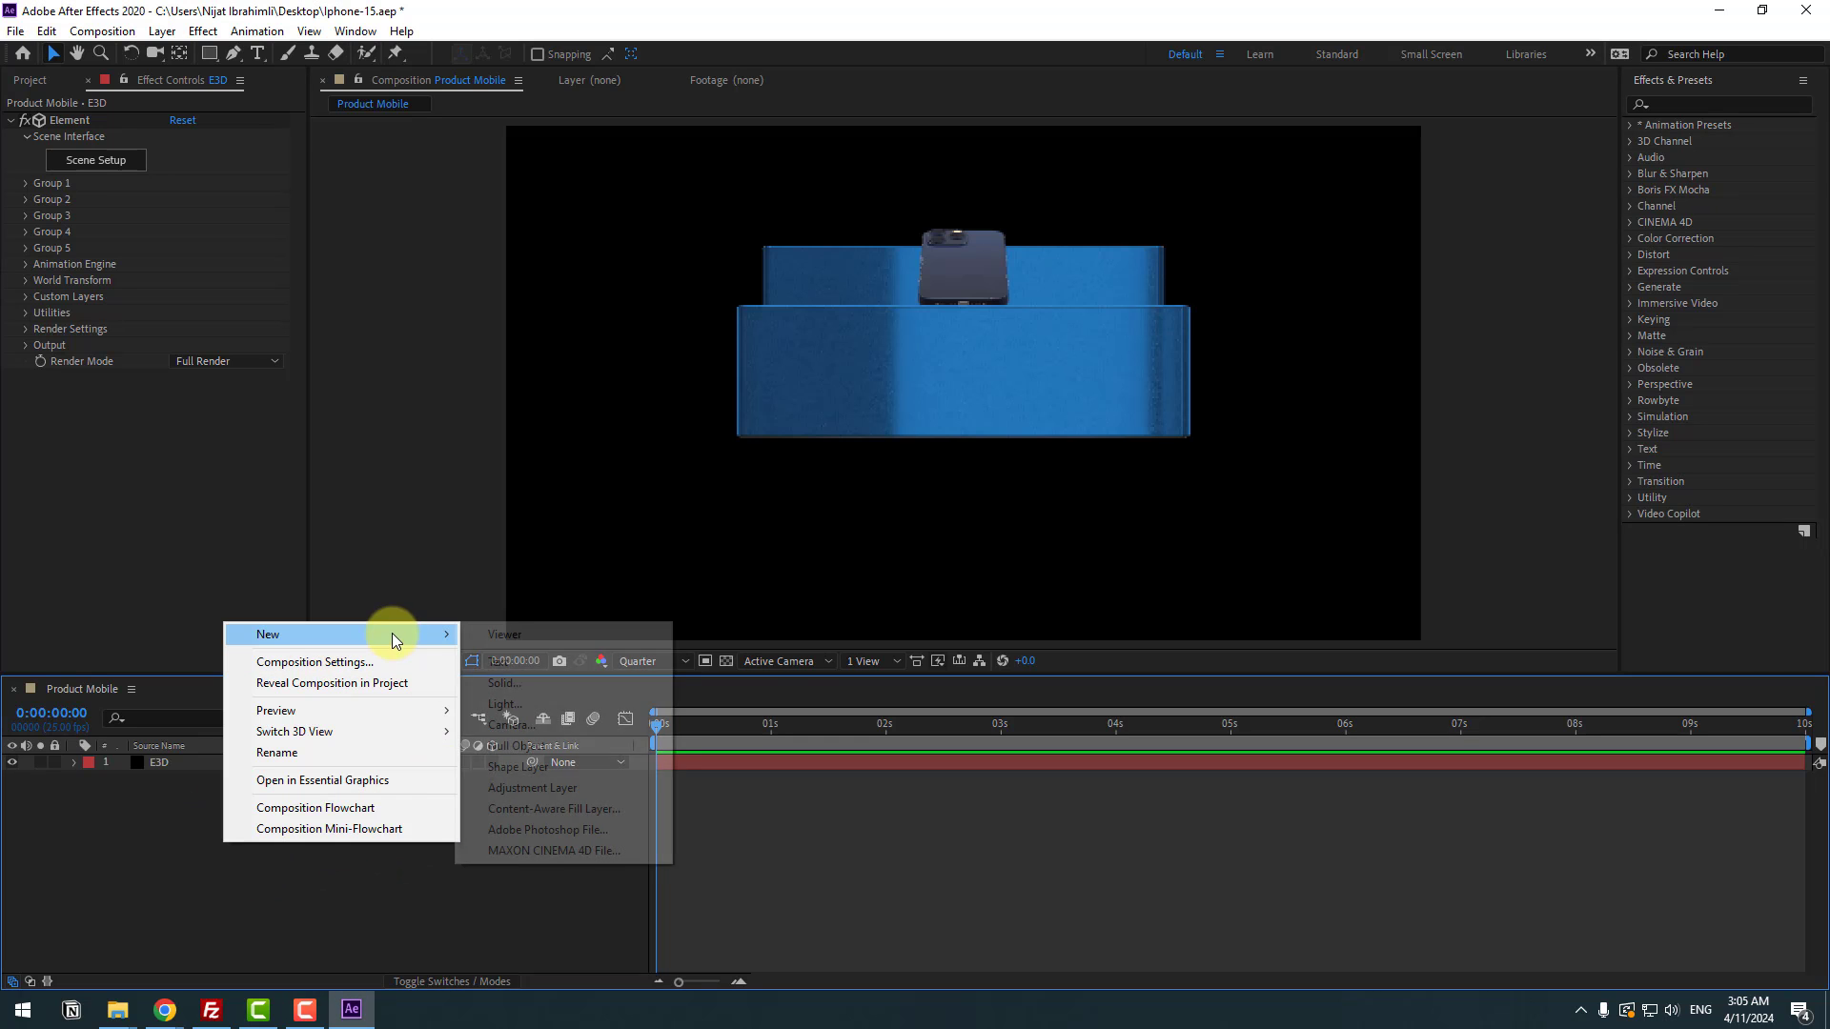
{"action": "left_click", "coordinate": [517, 724]}
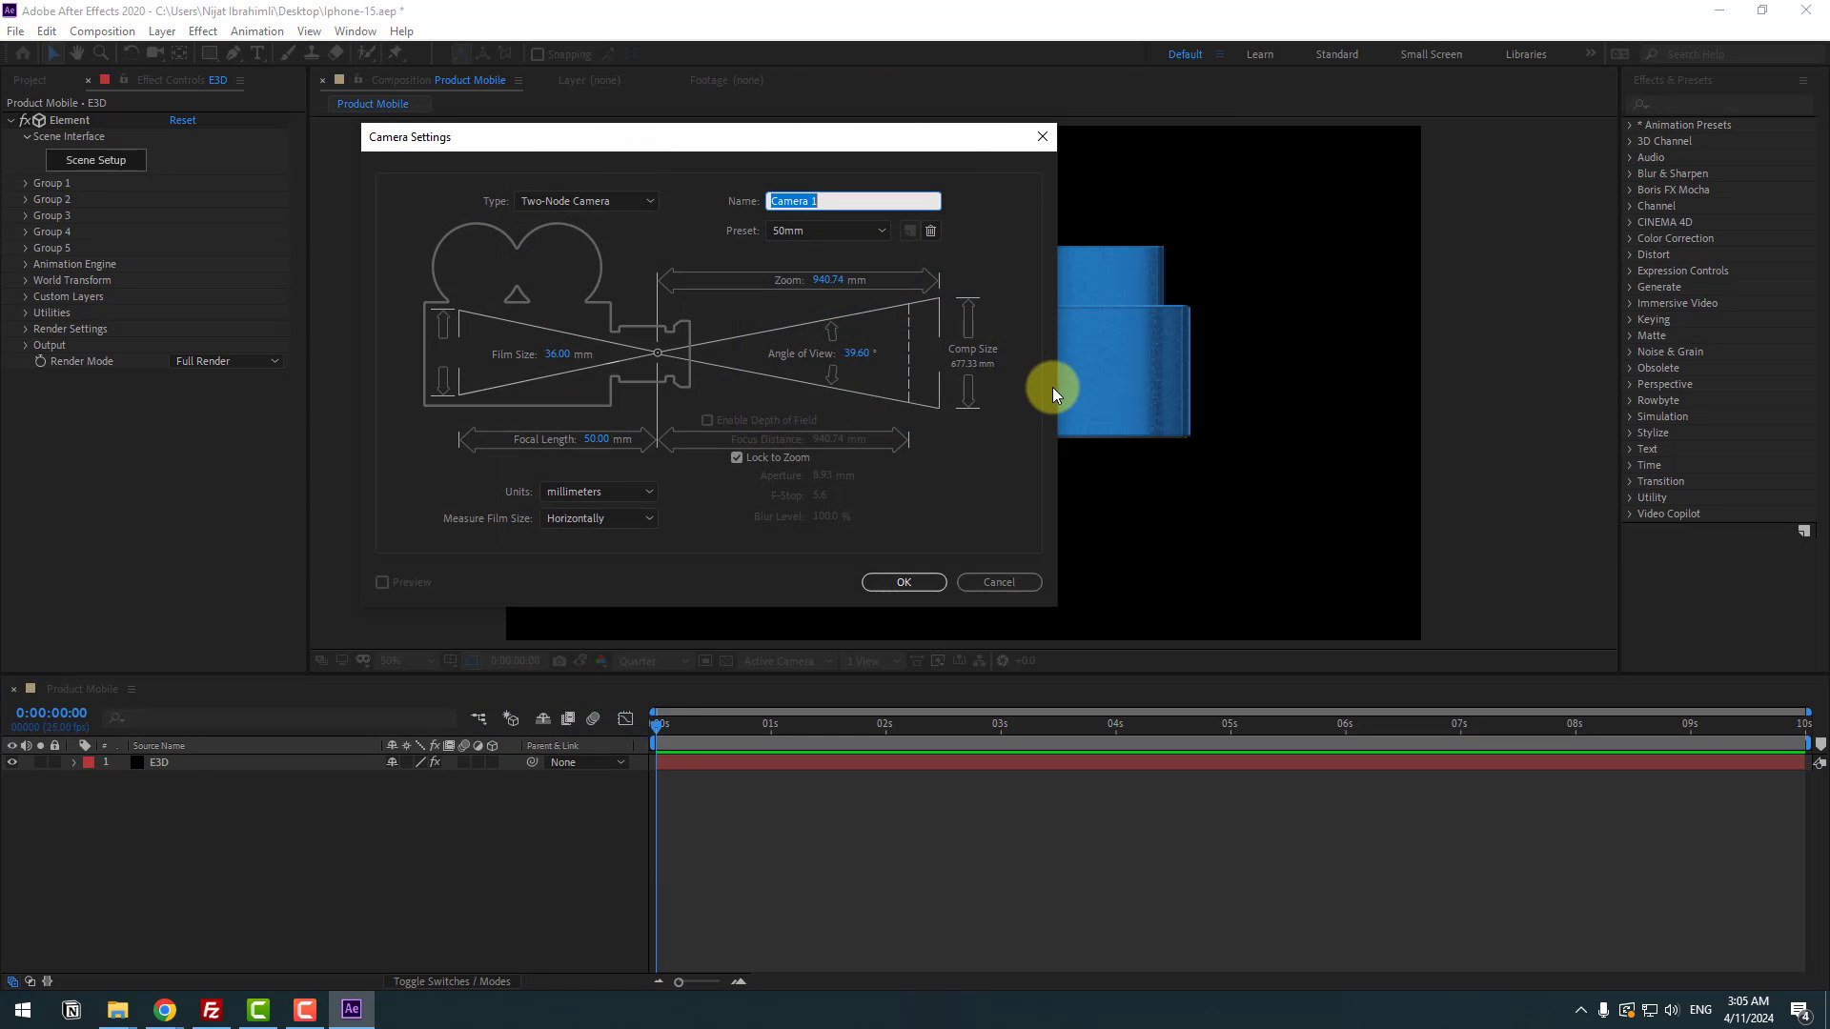
{"action": "left_click", "coordinate": [907, 583]}
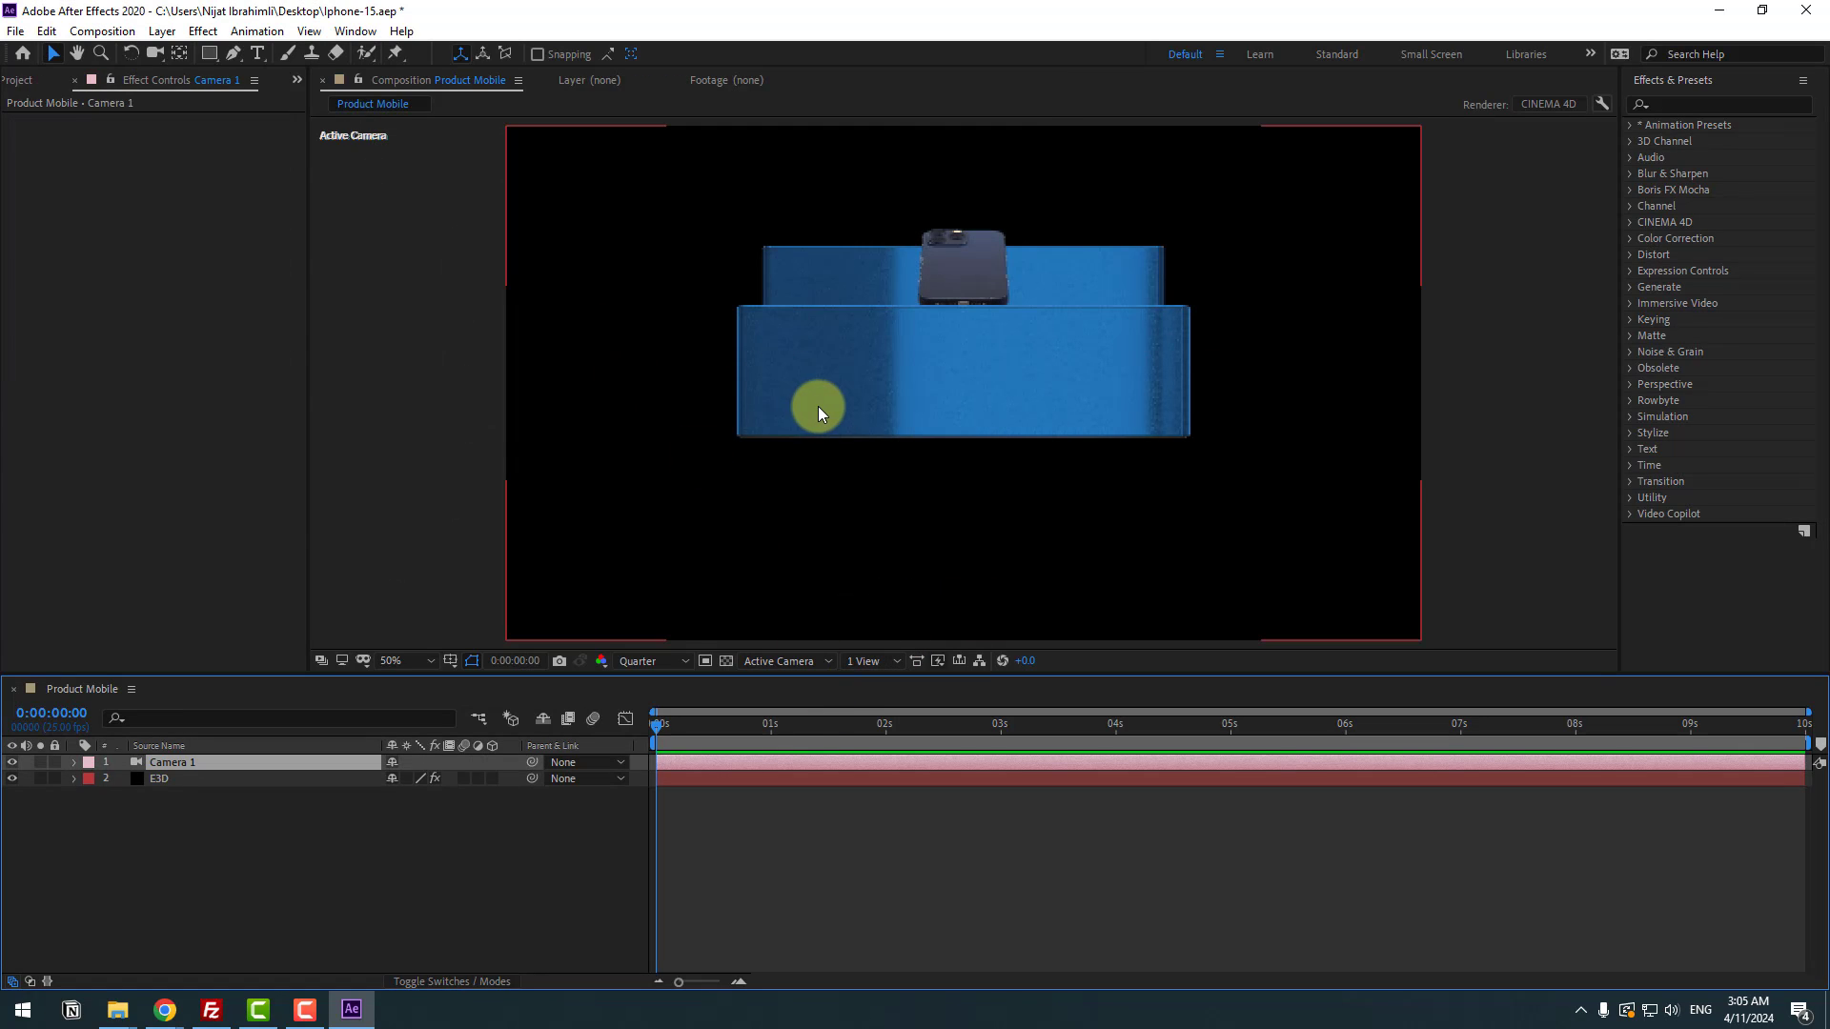
- Orbit, dolly and pan Camera 1 to a tilted top-down view, with box and phone higher
{"action": "left_click", "coordinate": [158, 53]}
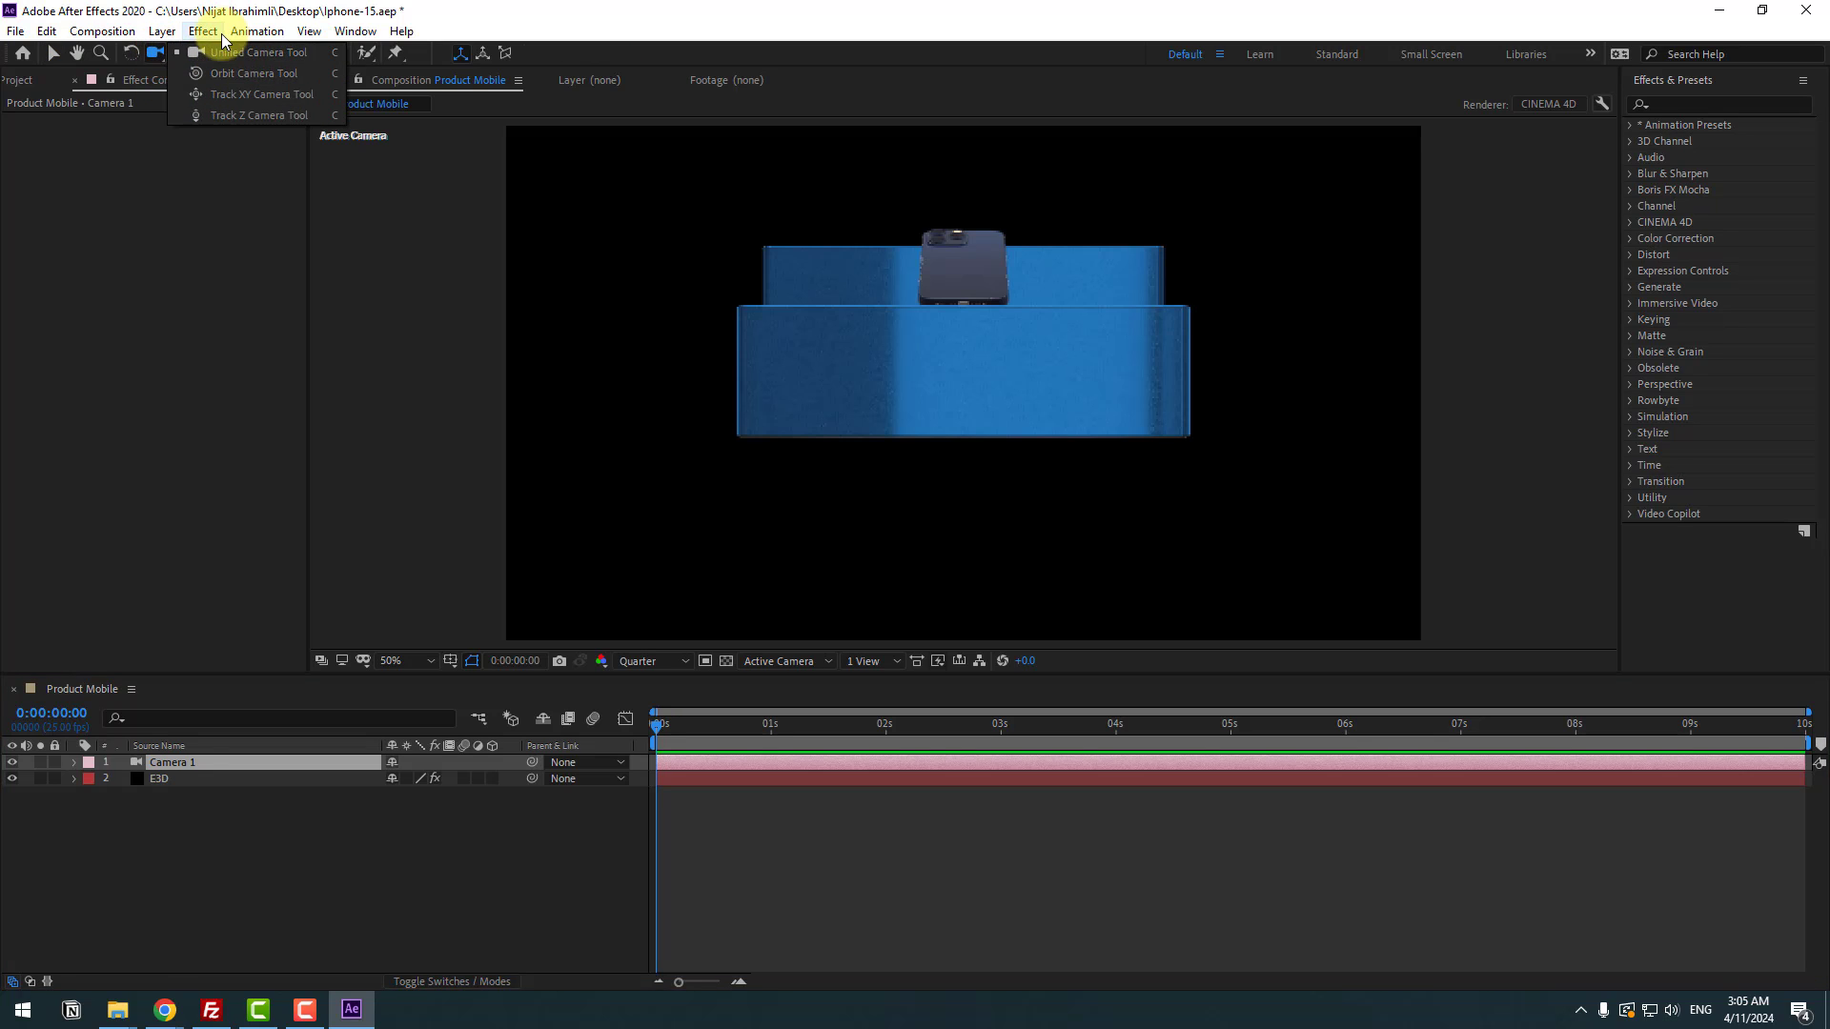
{"action": "left_click", "coordinate": [261, 93]}
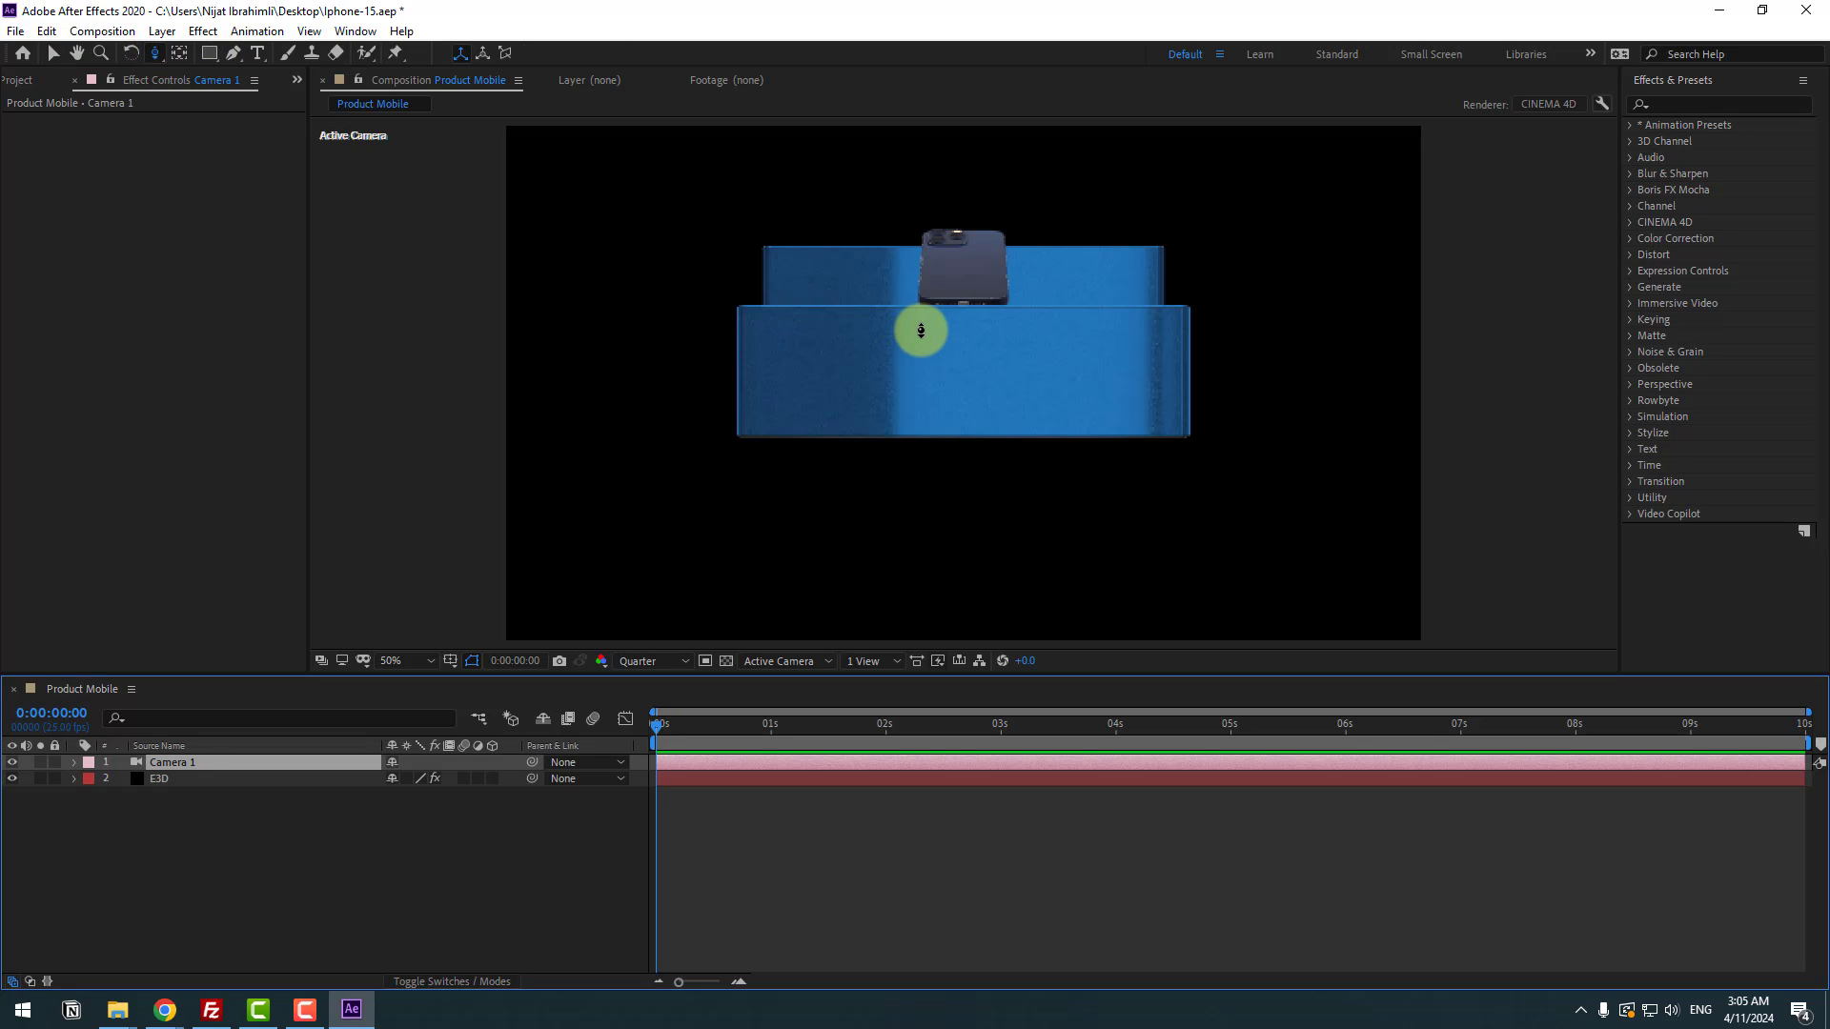
{"action": "left_click_drag", "start_coordinate": [1103, 295], "coordinate": [809, 662]}
{"action": "key", "text": "c"}
{"action": "key", "text": "c"}
{"action": "key", "text": "c"}
{"action": "key", "text": "c"}
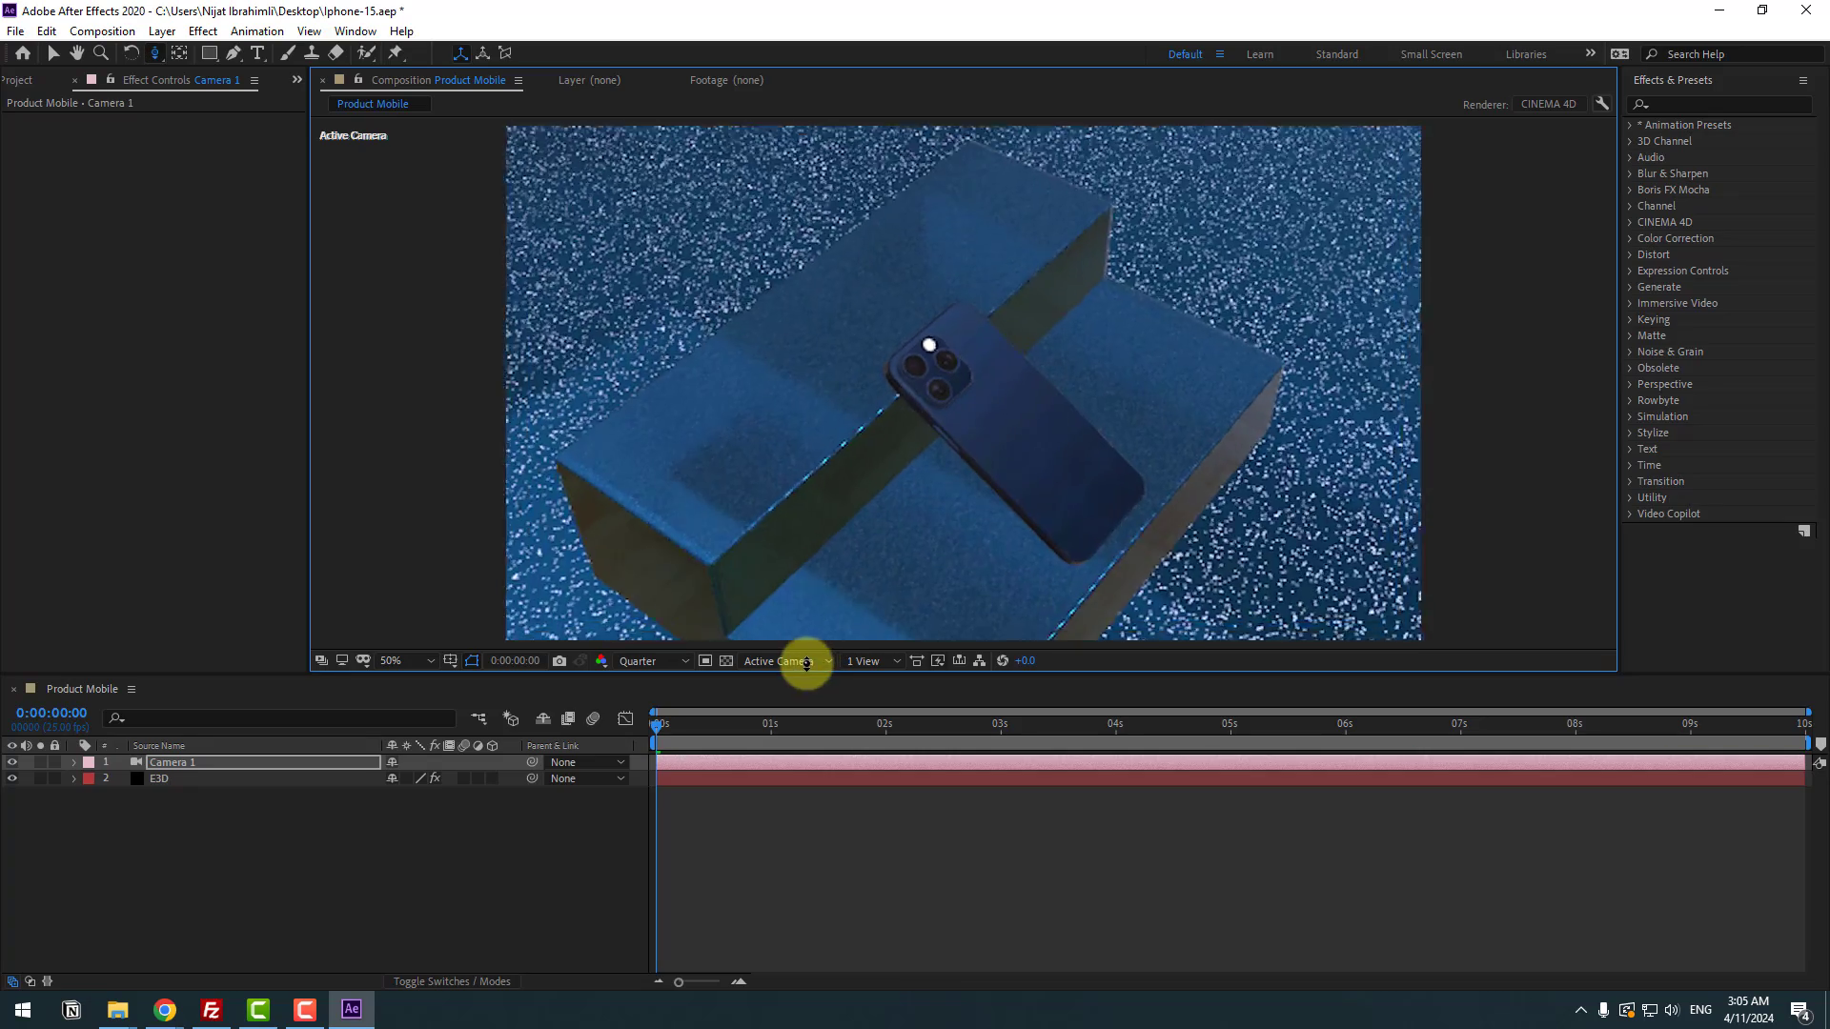
{"action": "key", "text": "c"}
{"action": "left_click_drag", "start_coordinate": [900, 434], "coordinate": [805, 572]}
- Select the E3D layer and open its Element 3D scene setup
{"action": "left_click", "coordinate": [416, 907]}
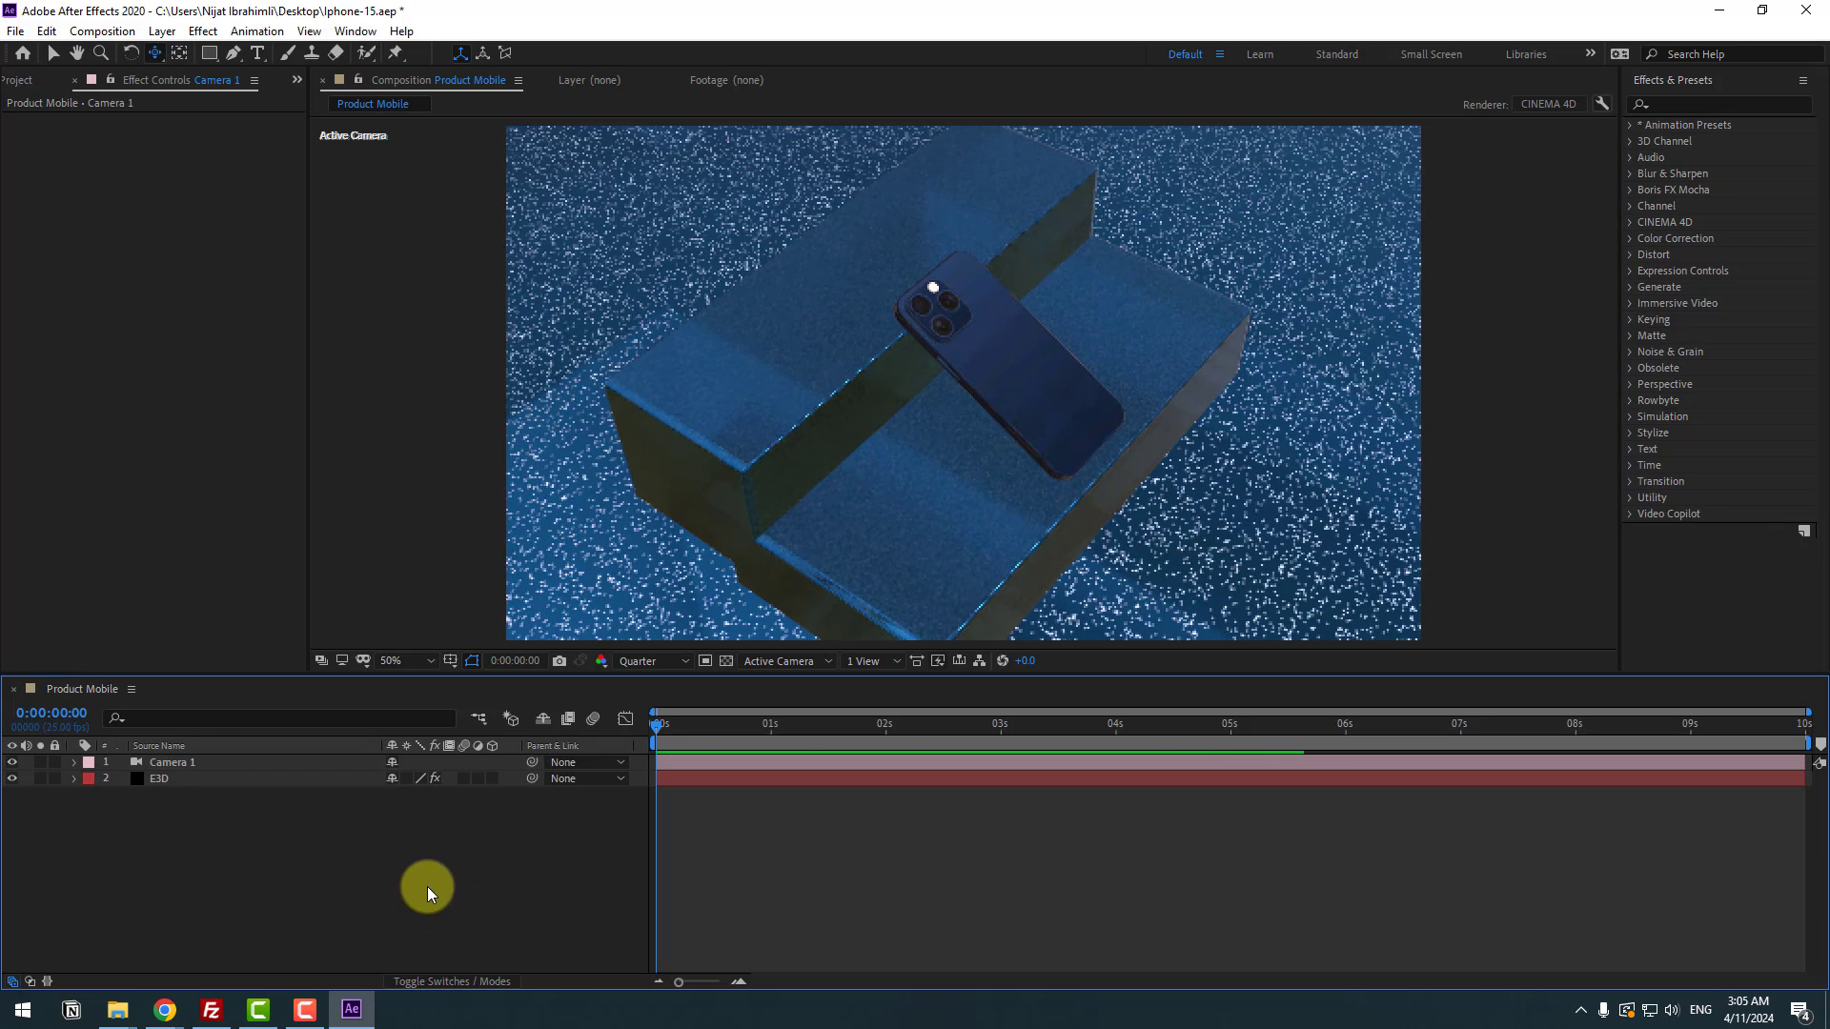
{"action": "key", "text": "v"}
{"action": "left_click", "coordinate": [157, 779]}
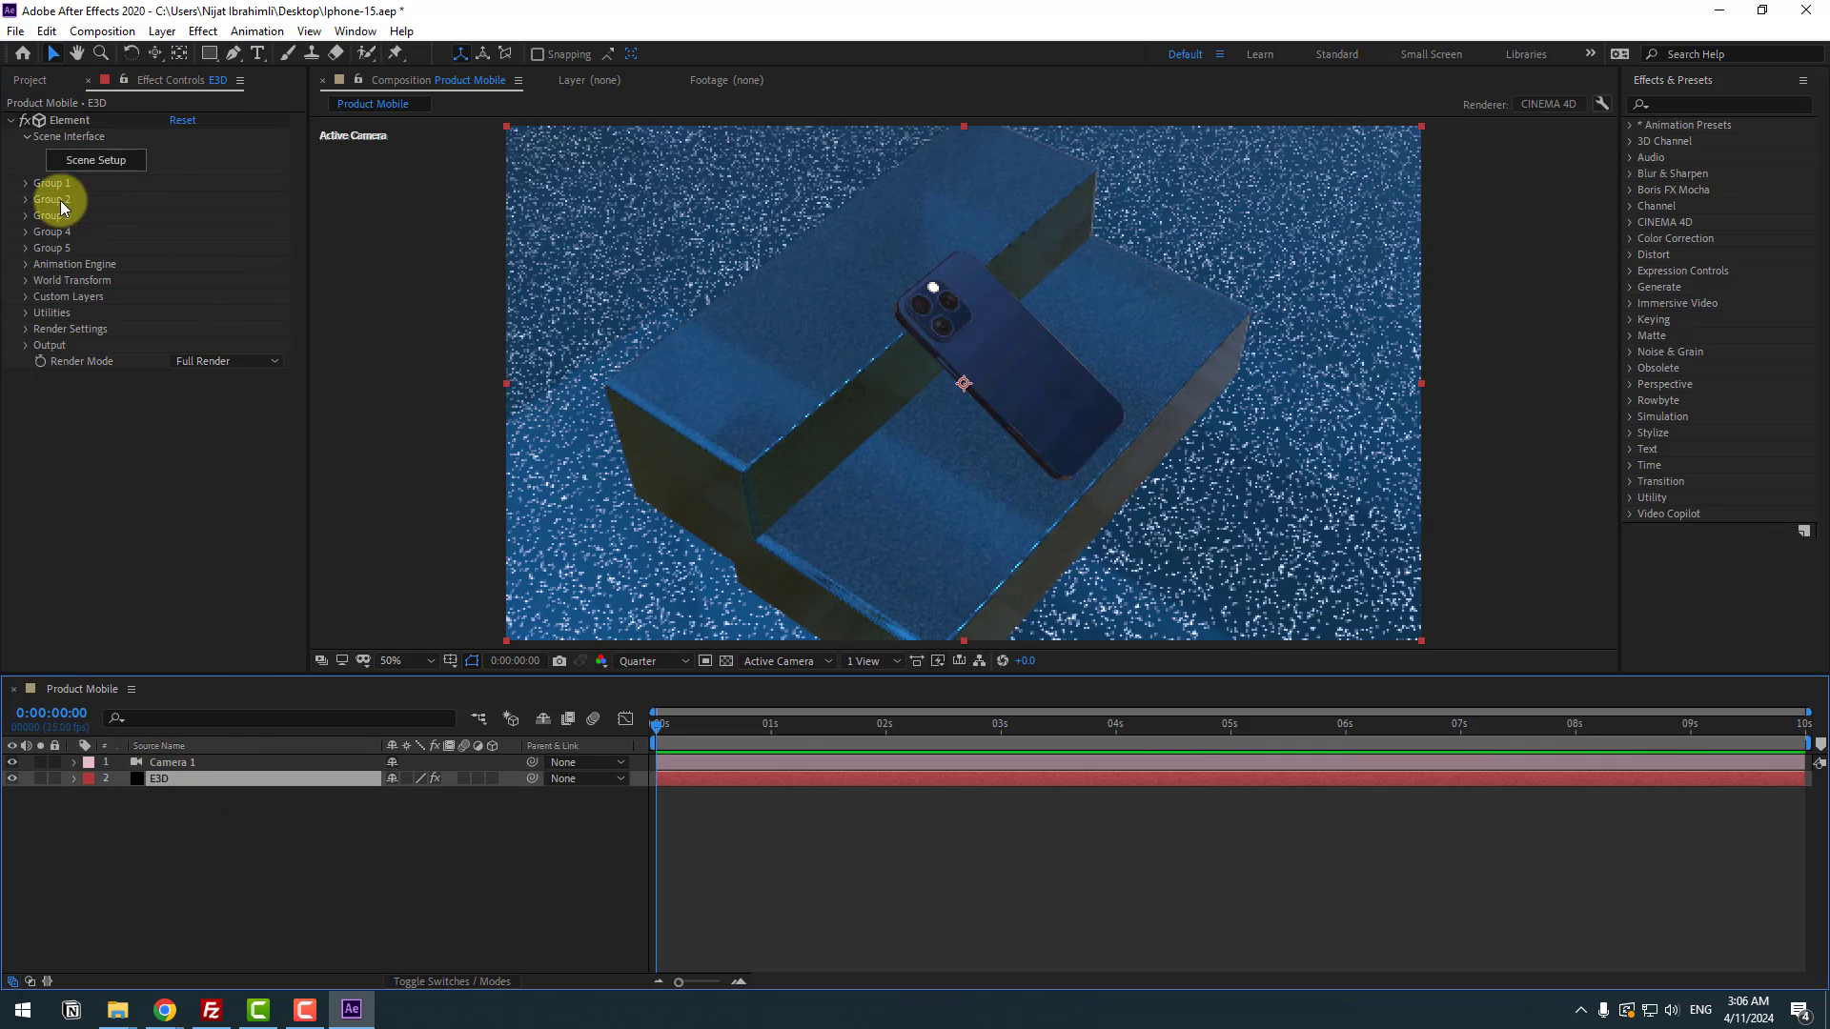
{"action": "left_click", "coordinate": [92, 164]}
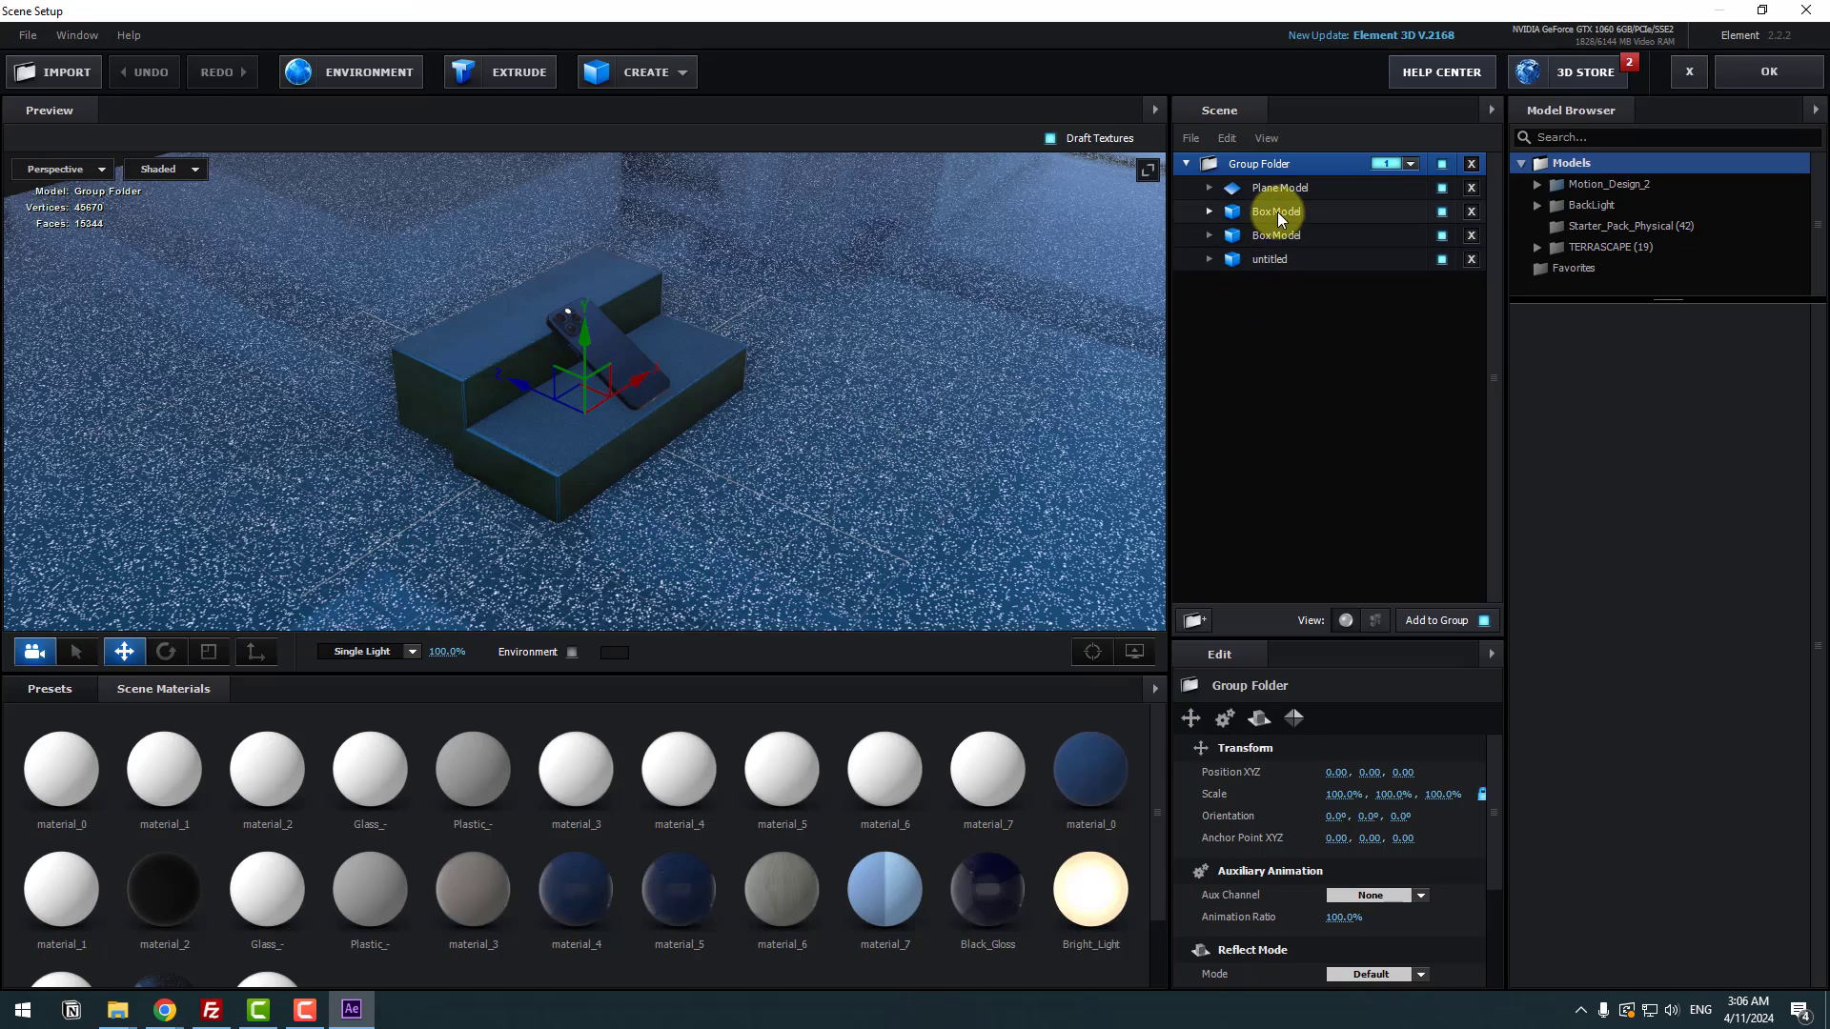
- Scale the first Box Model along X to about 2217.5%
{"action": "left_click", "coordinate": [1277, 211]}
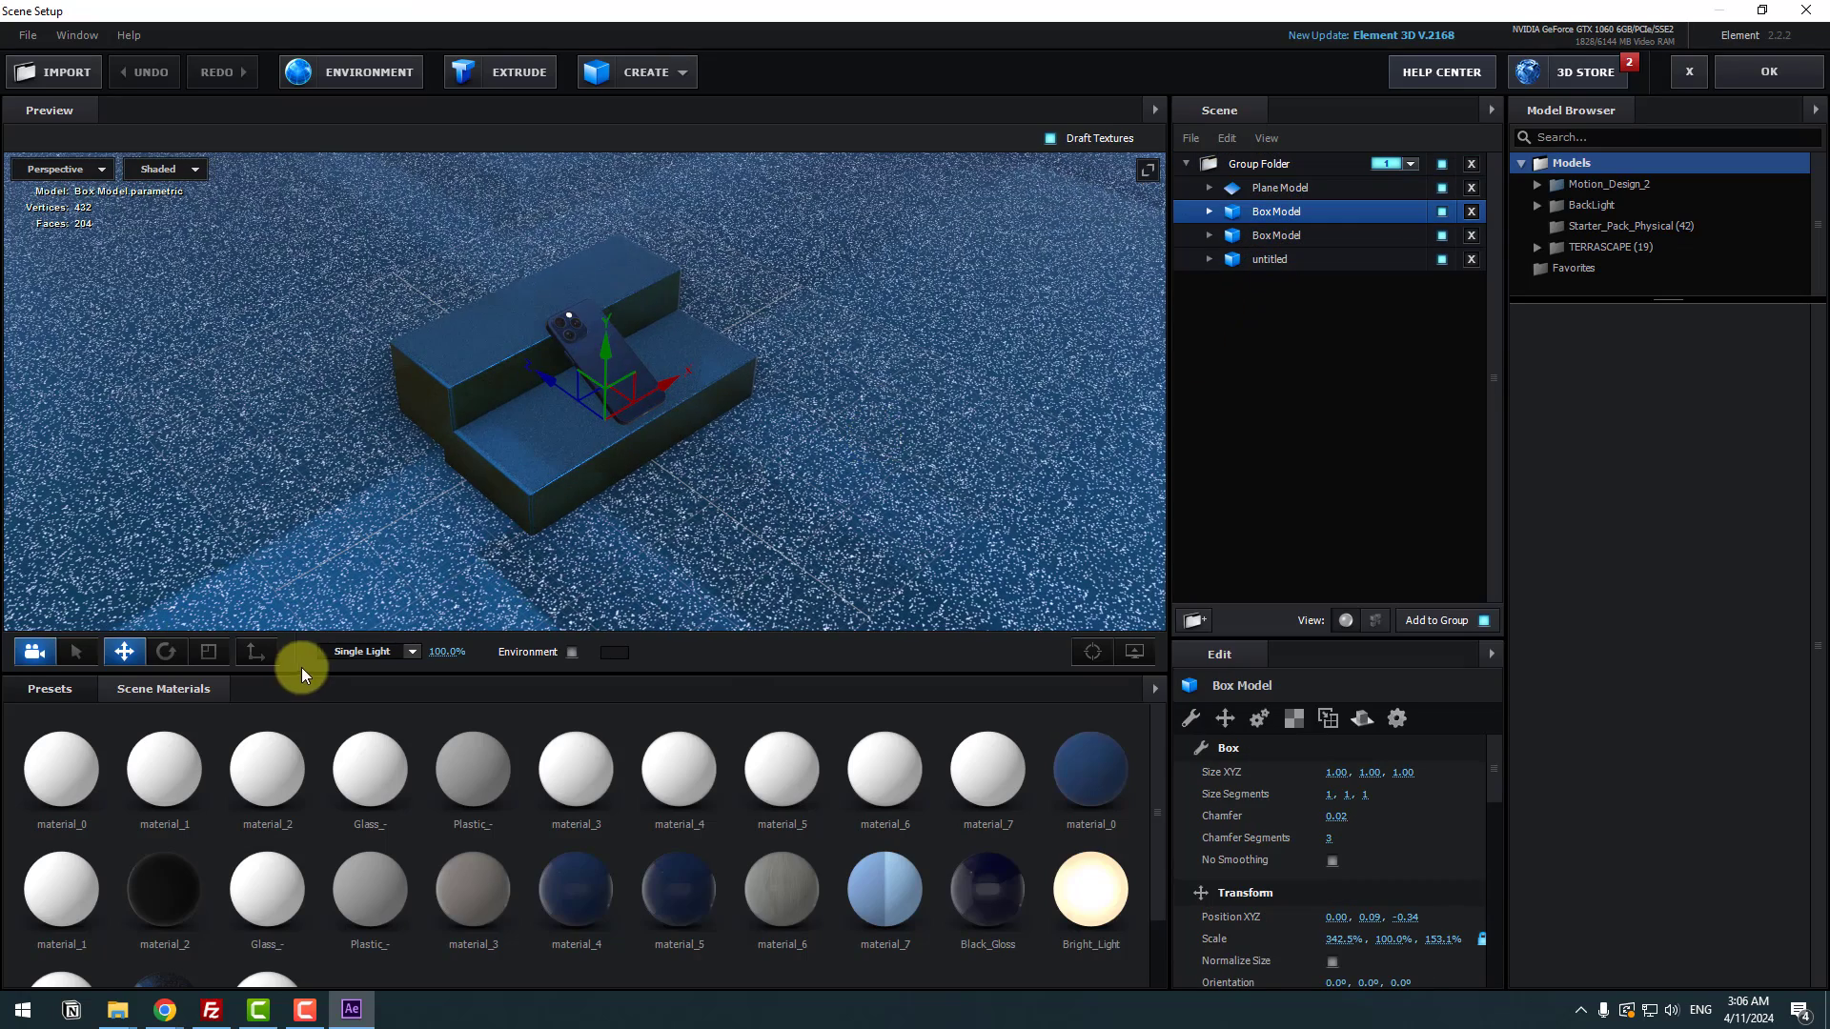
{"action": "left_click", "coordinate": [202, 654]}
{"action": "left_click_drag", "start_coordinate": [665, 385], "coordinate": [964, 202]}
{"action": "left_click_drag", "start_coordinate": [1046, 120], "coordinate": [1047, 120]}
- Undo the accidental change to the second Box Model and close the scene setup
{"action": "left_click", "coordinate": [610, 343]}
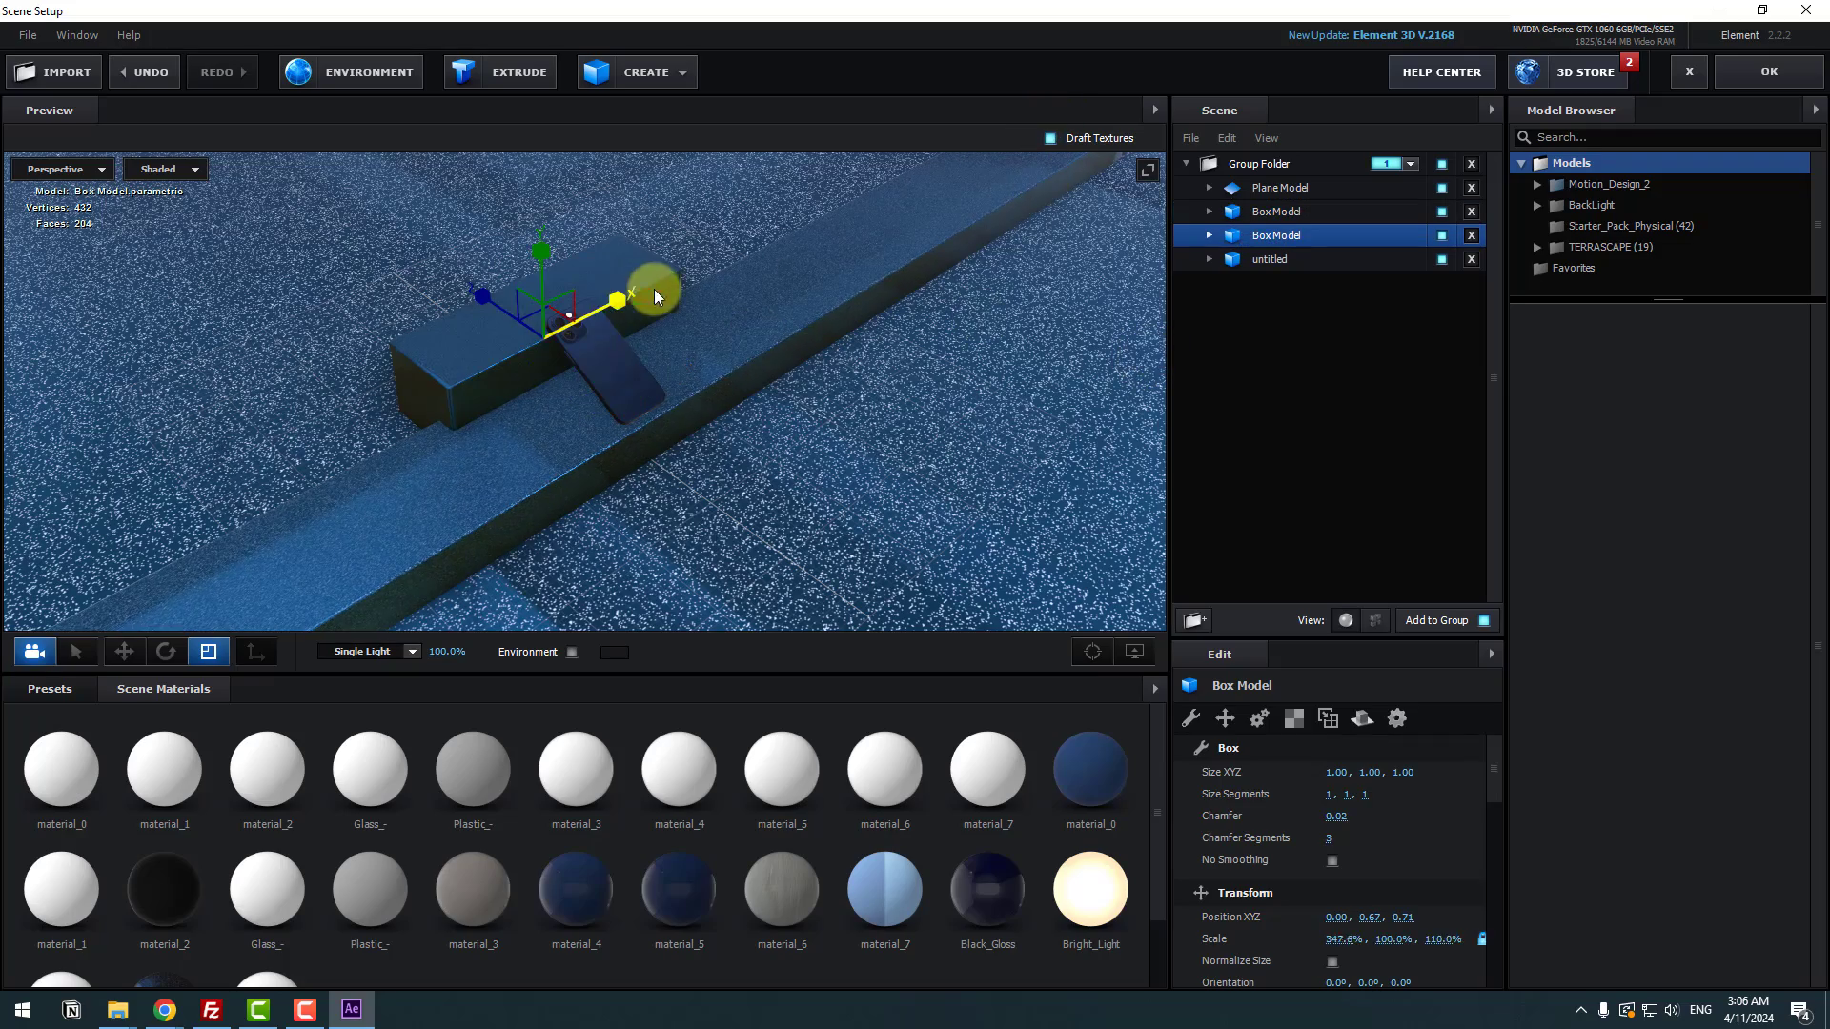
{"action": "left_click_drag", "start_coordinate": [654, 289], "coordinate": [473, 381]}
{"action": "key", "text": "ctrl+z"}
{"action": "key", "text": "ctrl+z"}
{"action": "key", "text": "ctrl+z"}
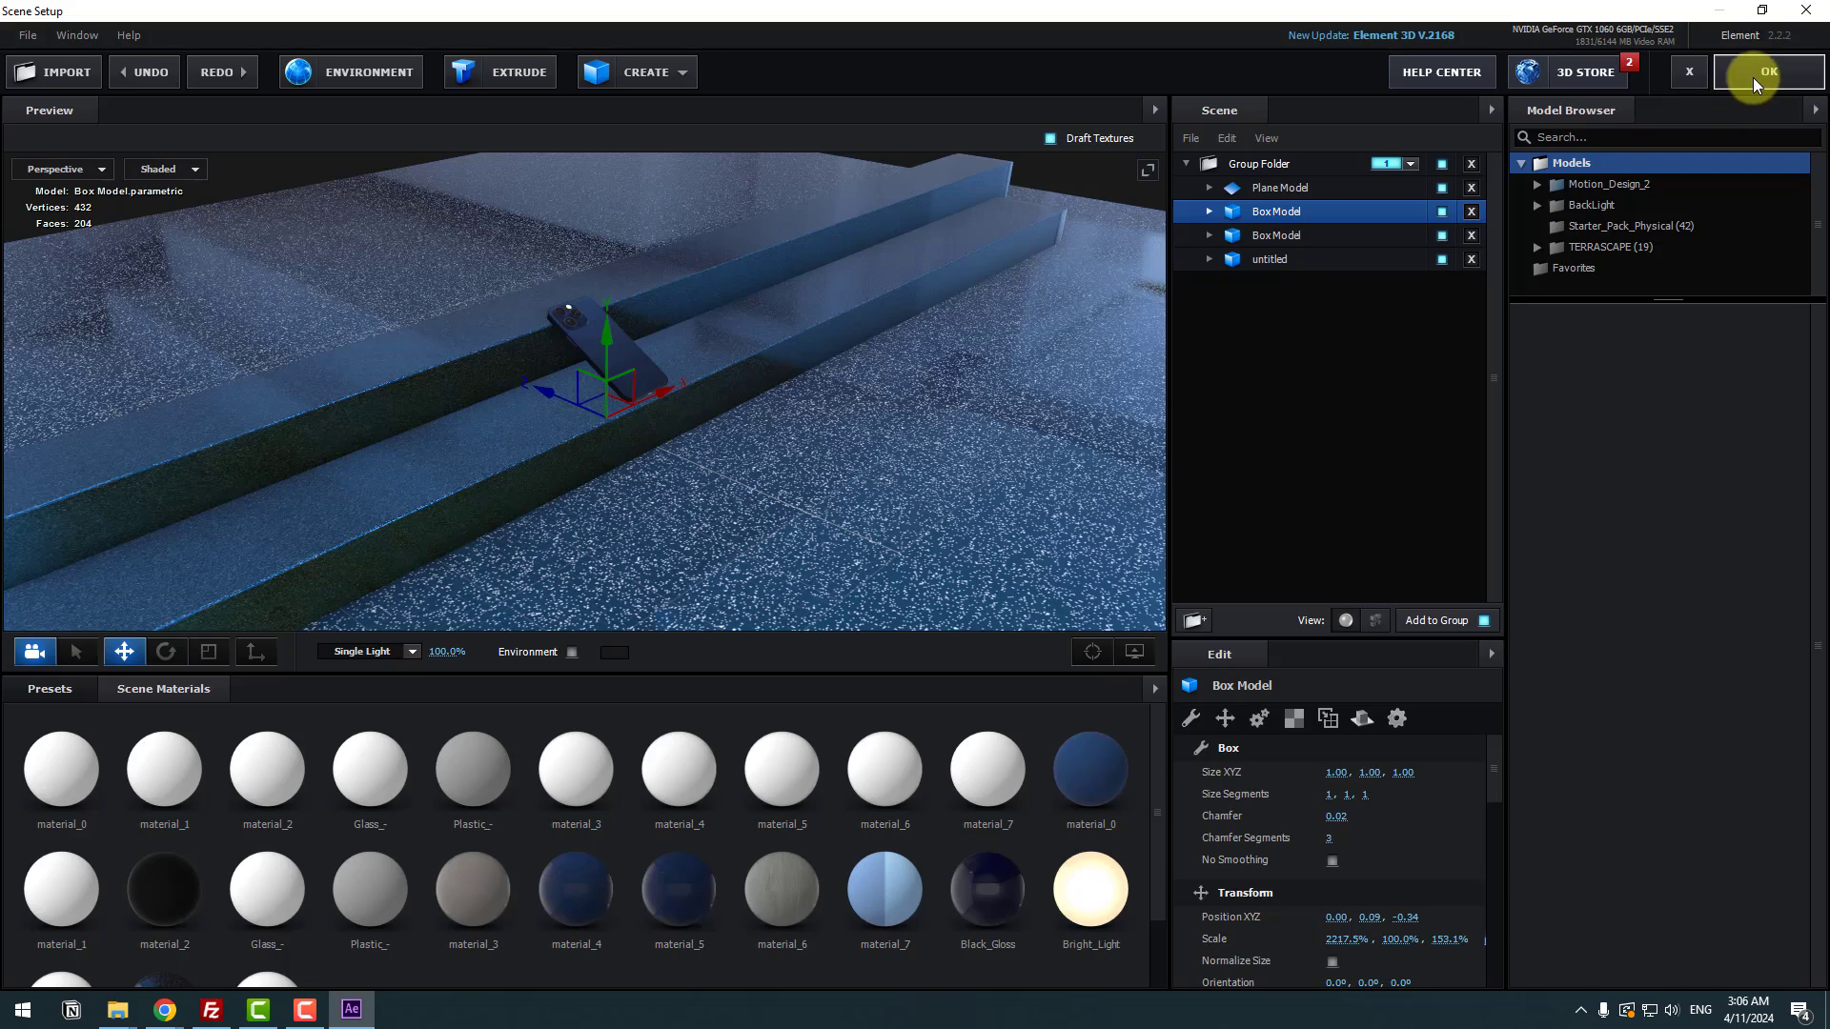
{"action": "left_click", "coordinate": [1752, 77]}
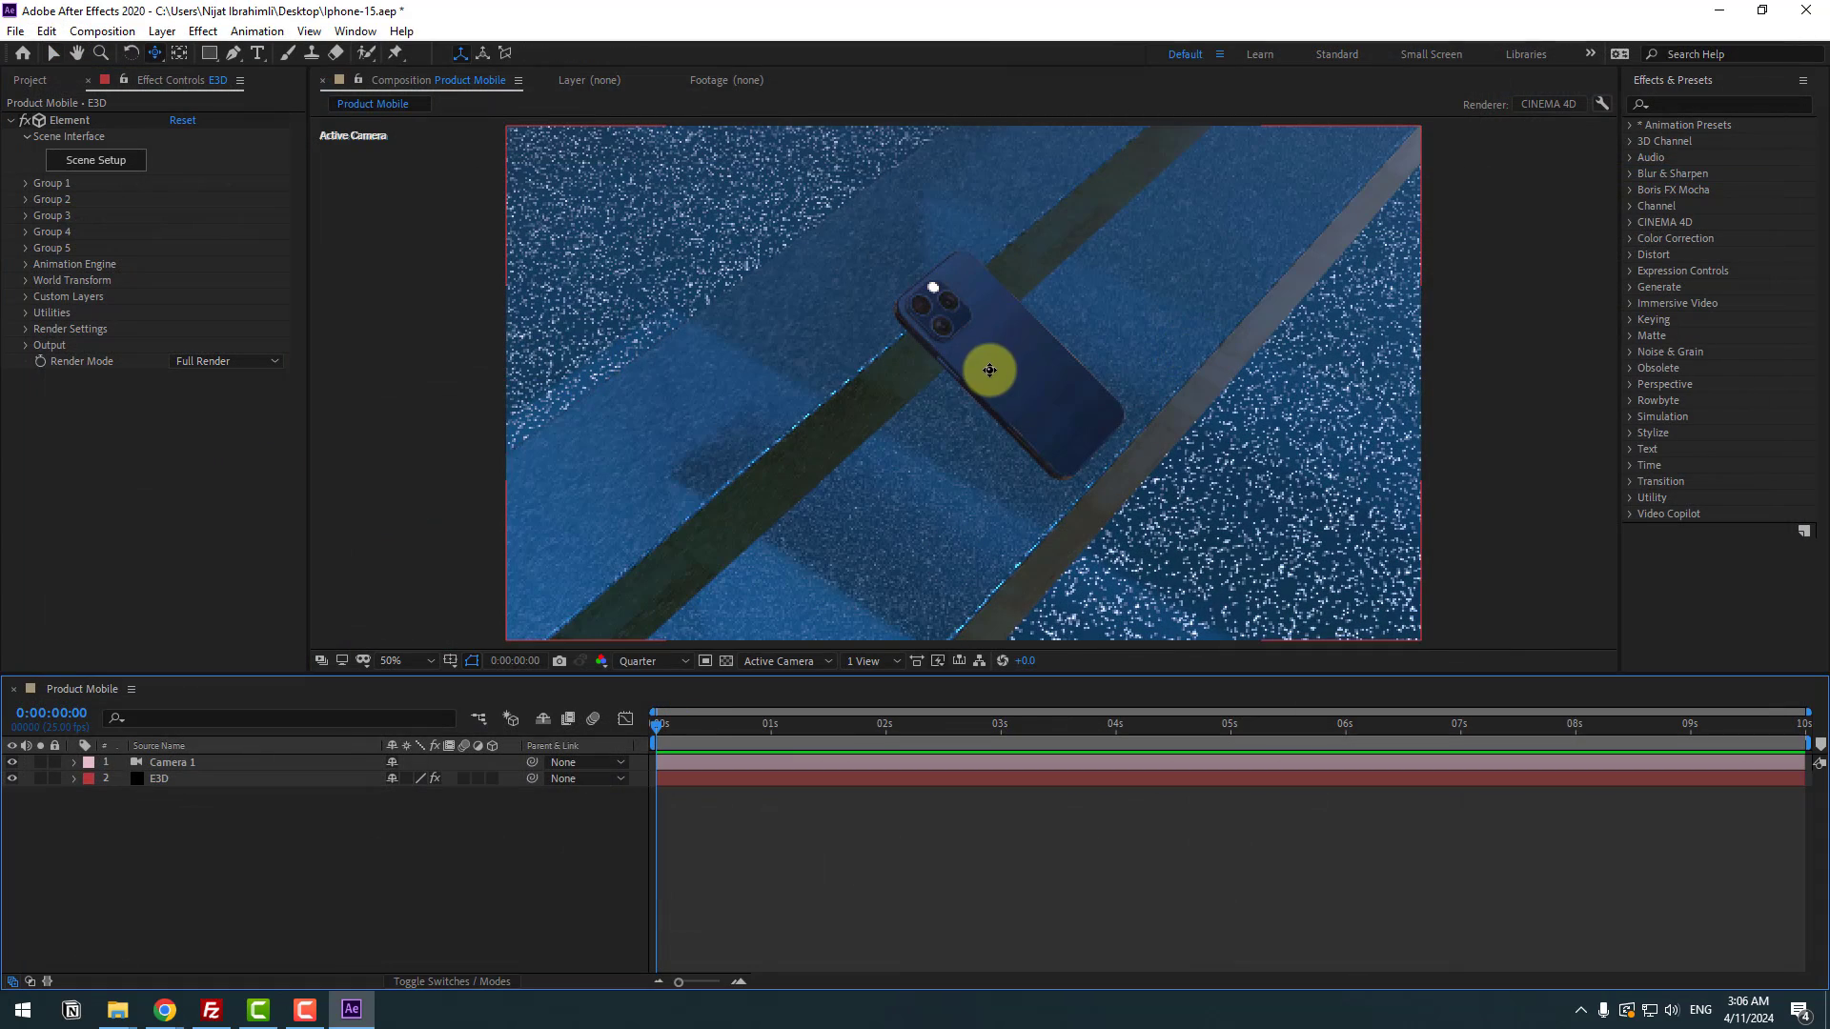
- Push the camera closer to the phone and expand Camera 1's Transform properties
{"action": "left_click_drag", "start_coordinate": [991, 379], "coordinate": [869, 291]}
{"action": "key", "text": "v"}
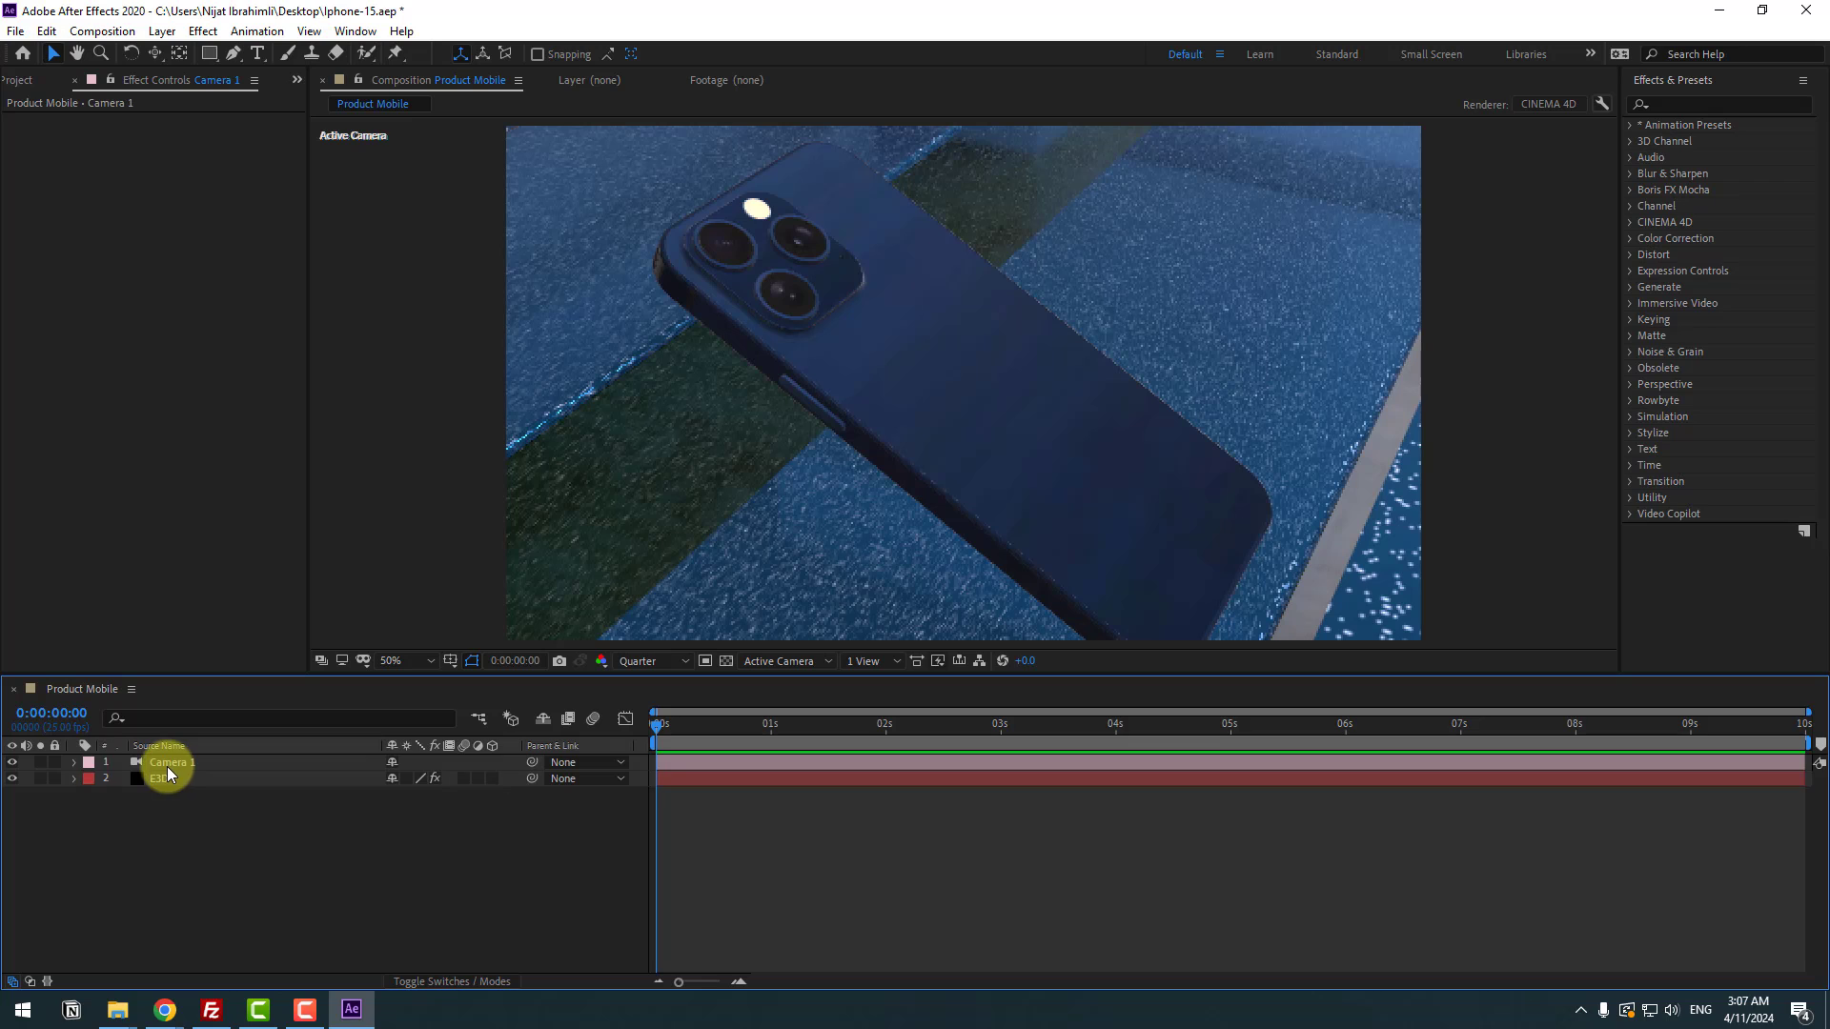
{"action": "left_click", "coordinate": [168, 767]}
{"action": "left_click", "coordinate": [74, 763]}
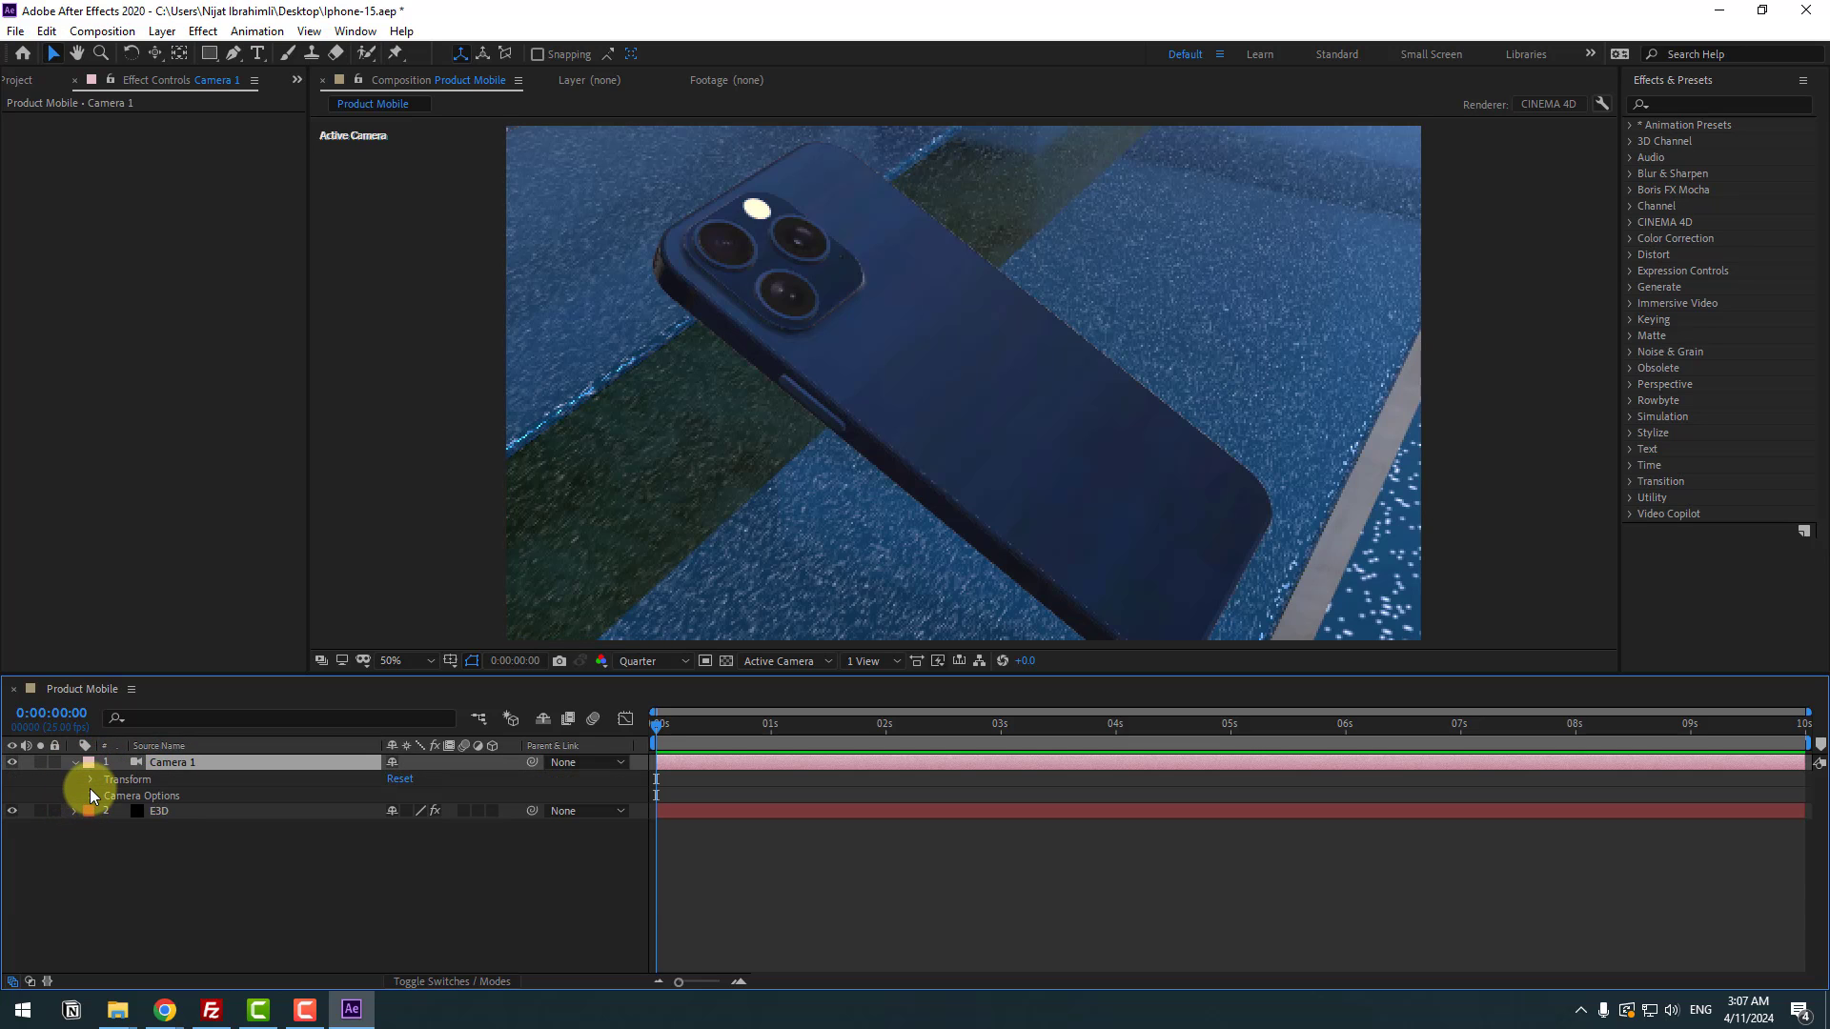
{"action": "left_click", "coordinate": [91, 781]}
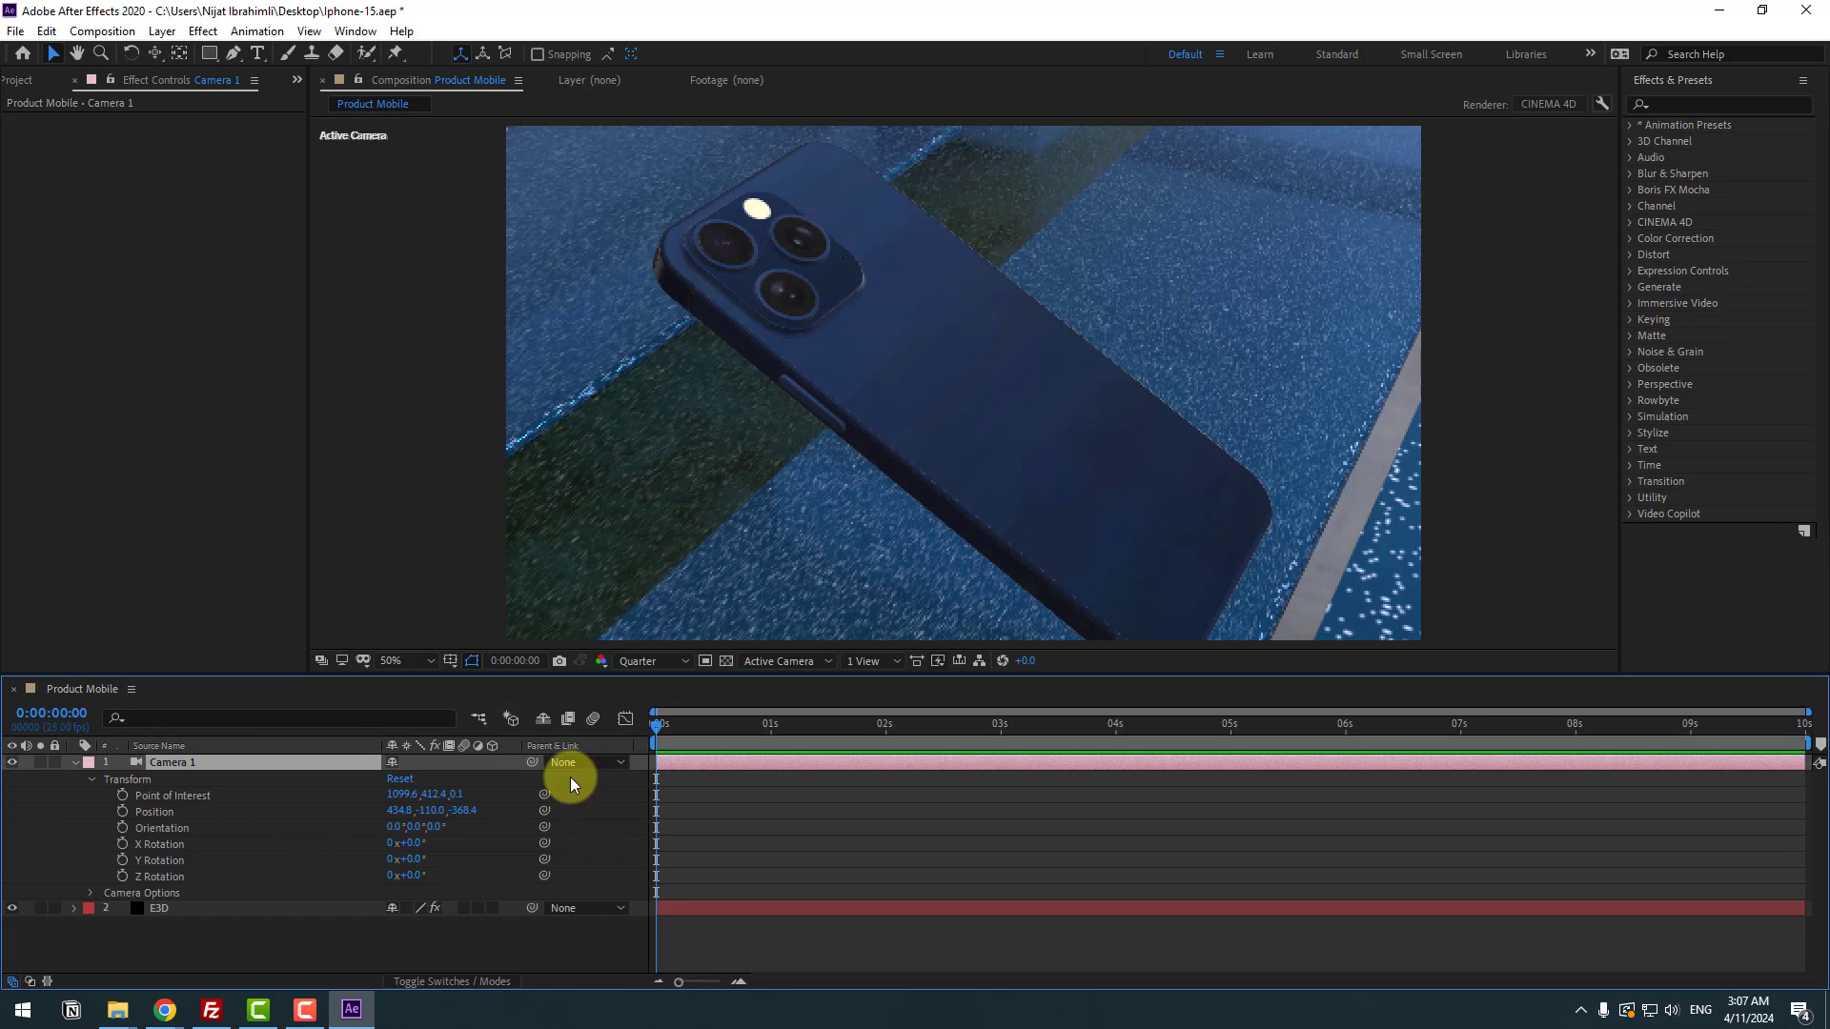
- Keyframe Camera 1's Point of Interest, Position, Orientation and X/Y/Z Rotation at 0s
{"action": "left_click", "coordinate": [122, 796]}
{"action": "left_click", "coordinate": [122, 811]}
{"action": "left_click", "coordinate": [122, 827]}
{"action": "left_click", "coordinate": [122, 843]}
{"action": "left_click", "coordinate": [122, 859]}
{"action": "left_click", "coordinate": [122, 876]}
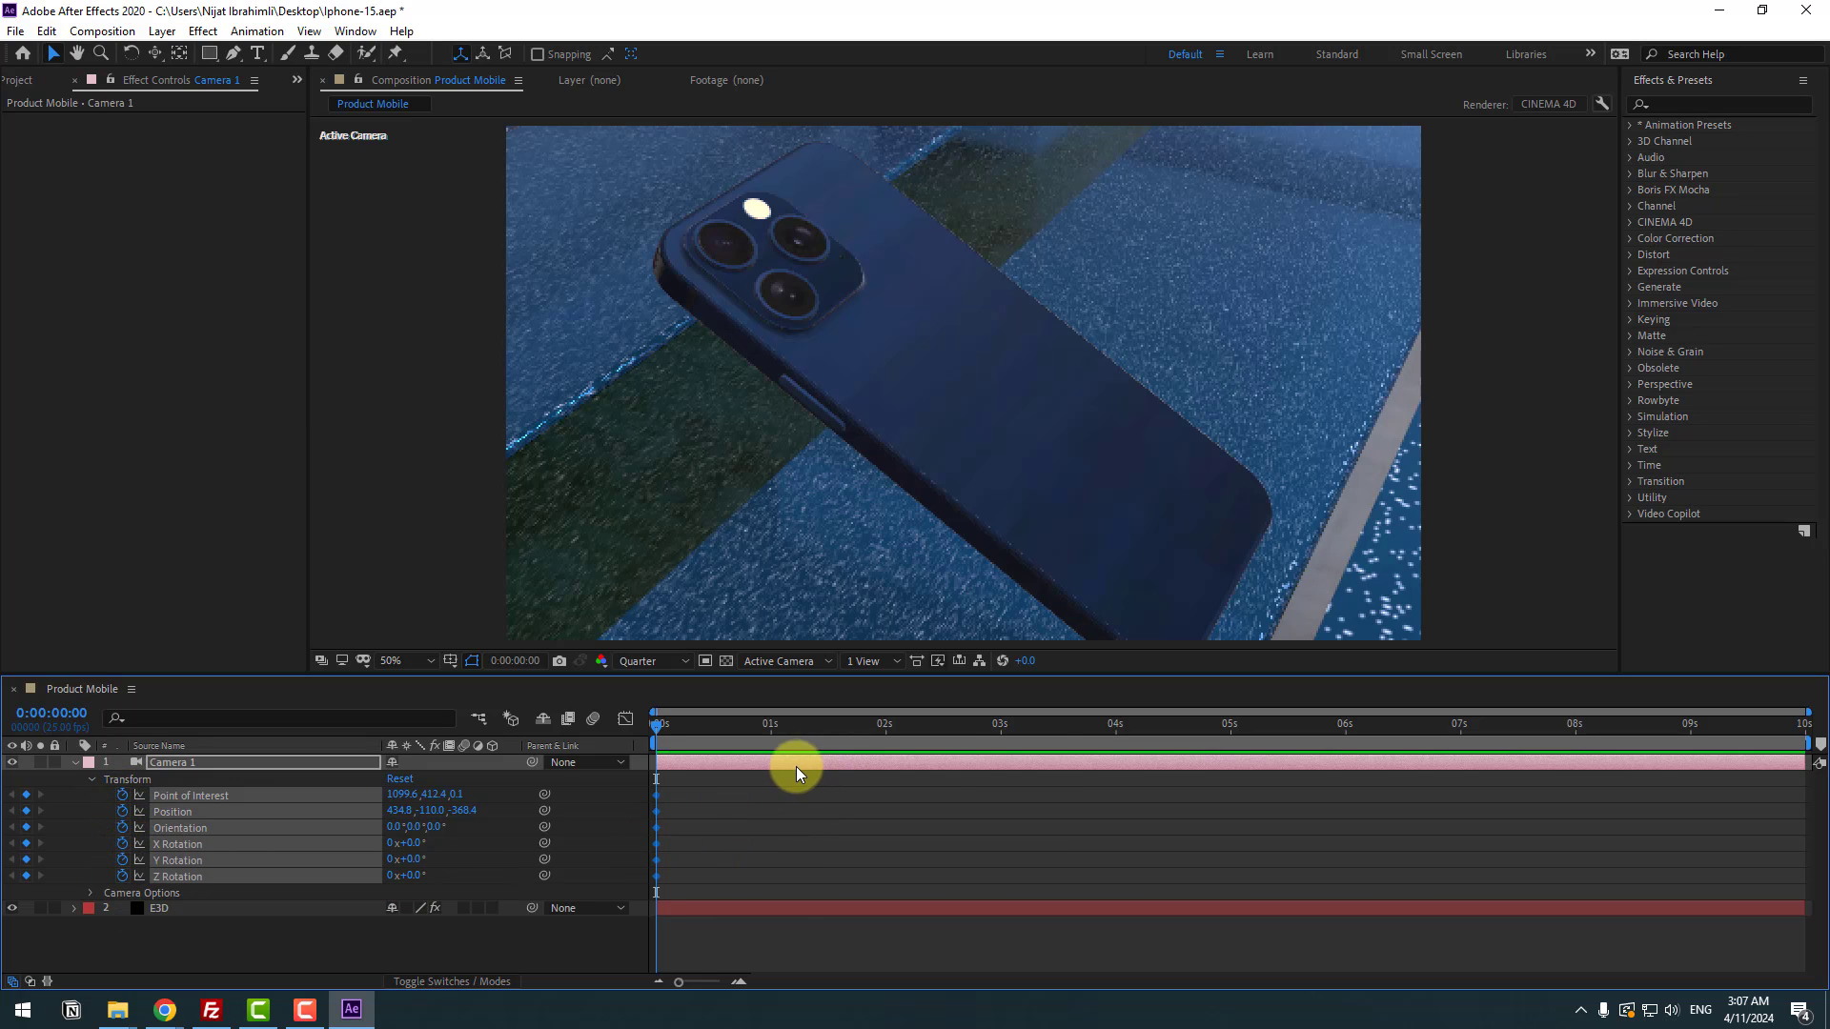
- At 5 seconds, orbit the camera around the phone to a new angle
{"action": "left_click", "coordinate": [1231, 730]}
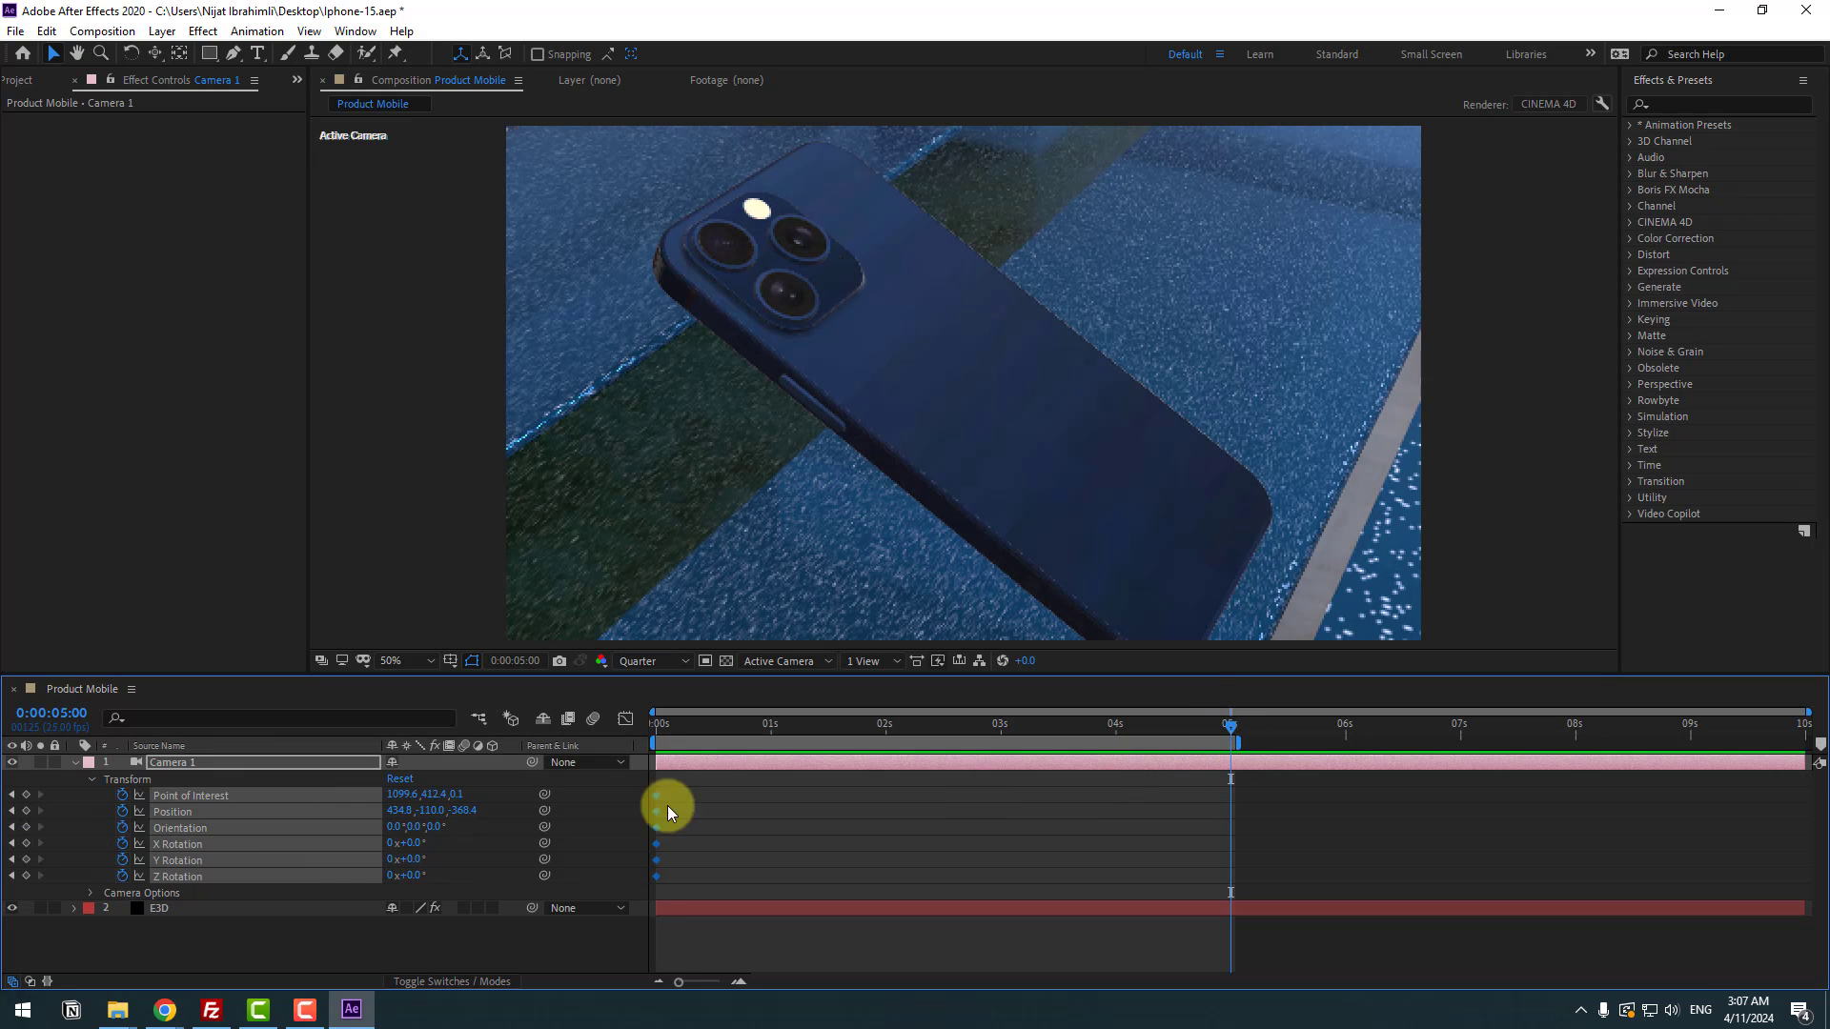
{"action": "left_click", "coordinate": [400, 930]}
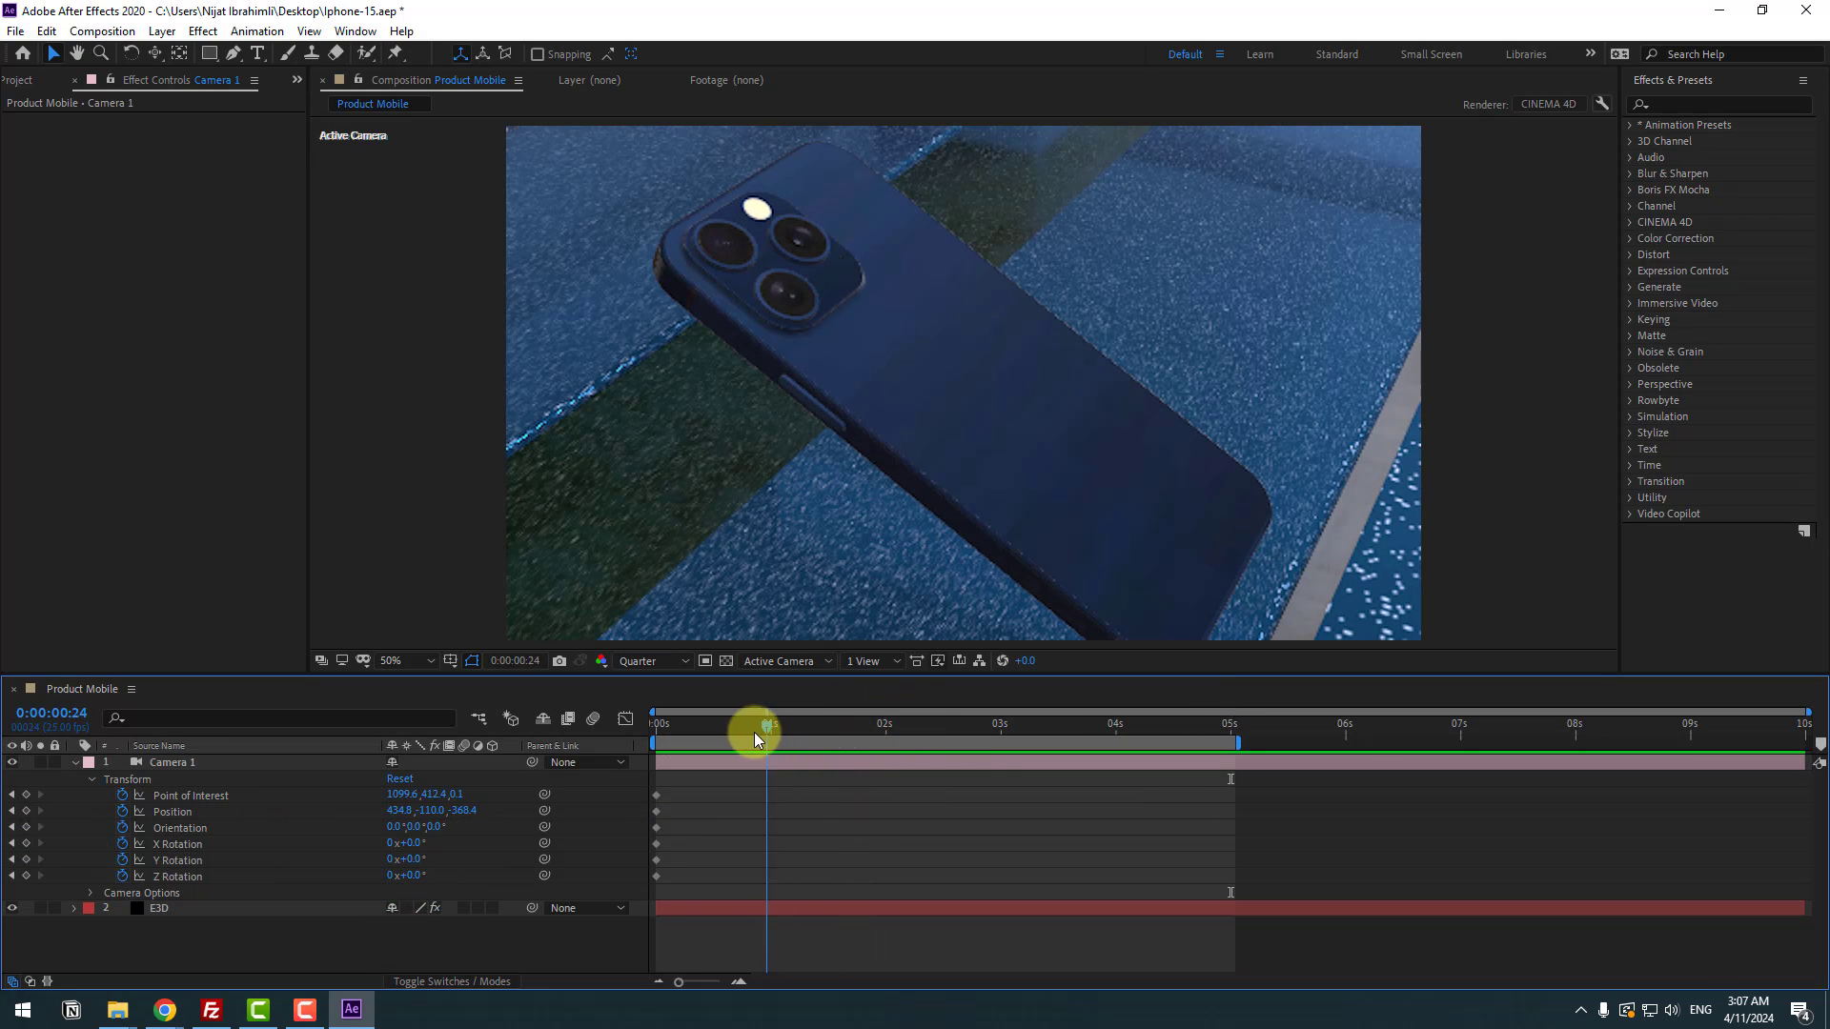
{"action": "key", "text": "c"}
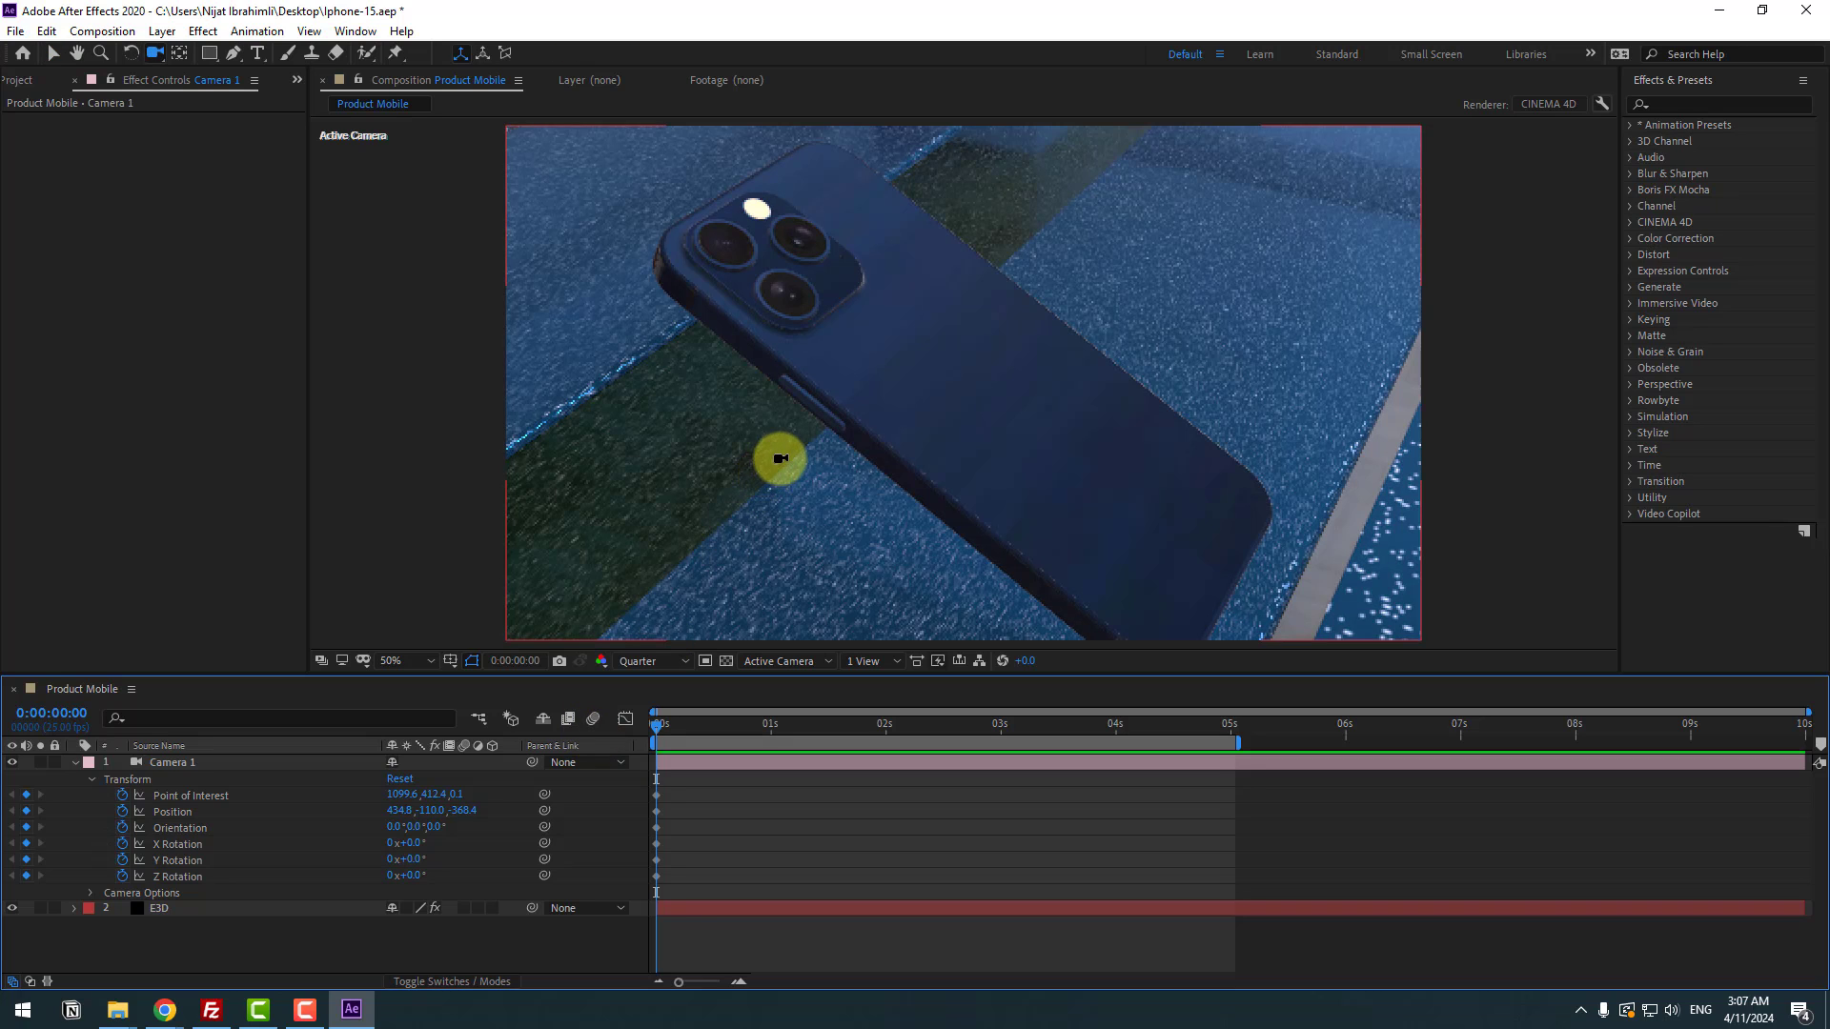
{"action": "mouse_move", "coordinate": [780, 459]}
{"action": "left_mouse_down"}
{"action": "mouse_move", "coordinate": [814, 461]}
{"action": "mouse_move", "coordinate": [804, 477]}
{"action": "left_mouse_up"}
{"action": "left_click", "coordinate": [696, 774]}
{"action": "left_click_drag", "start_coordinate": [717, 728], "coordinate": [1235, 730]}
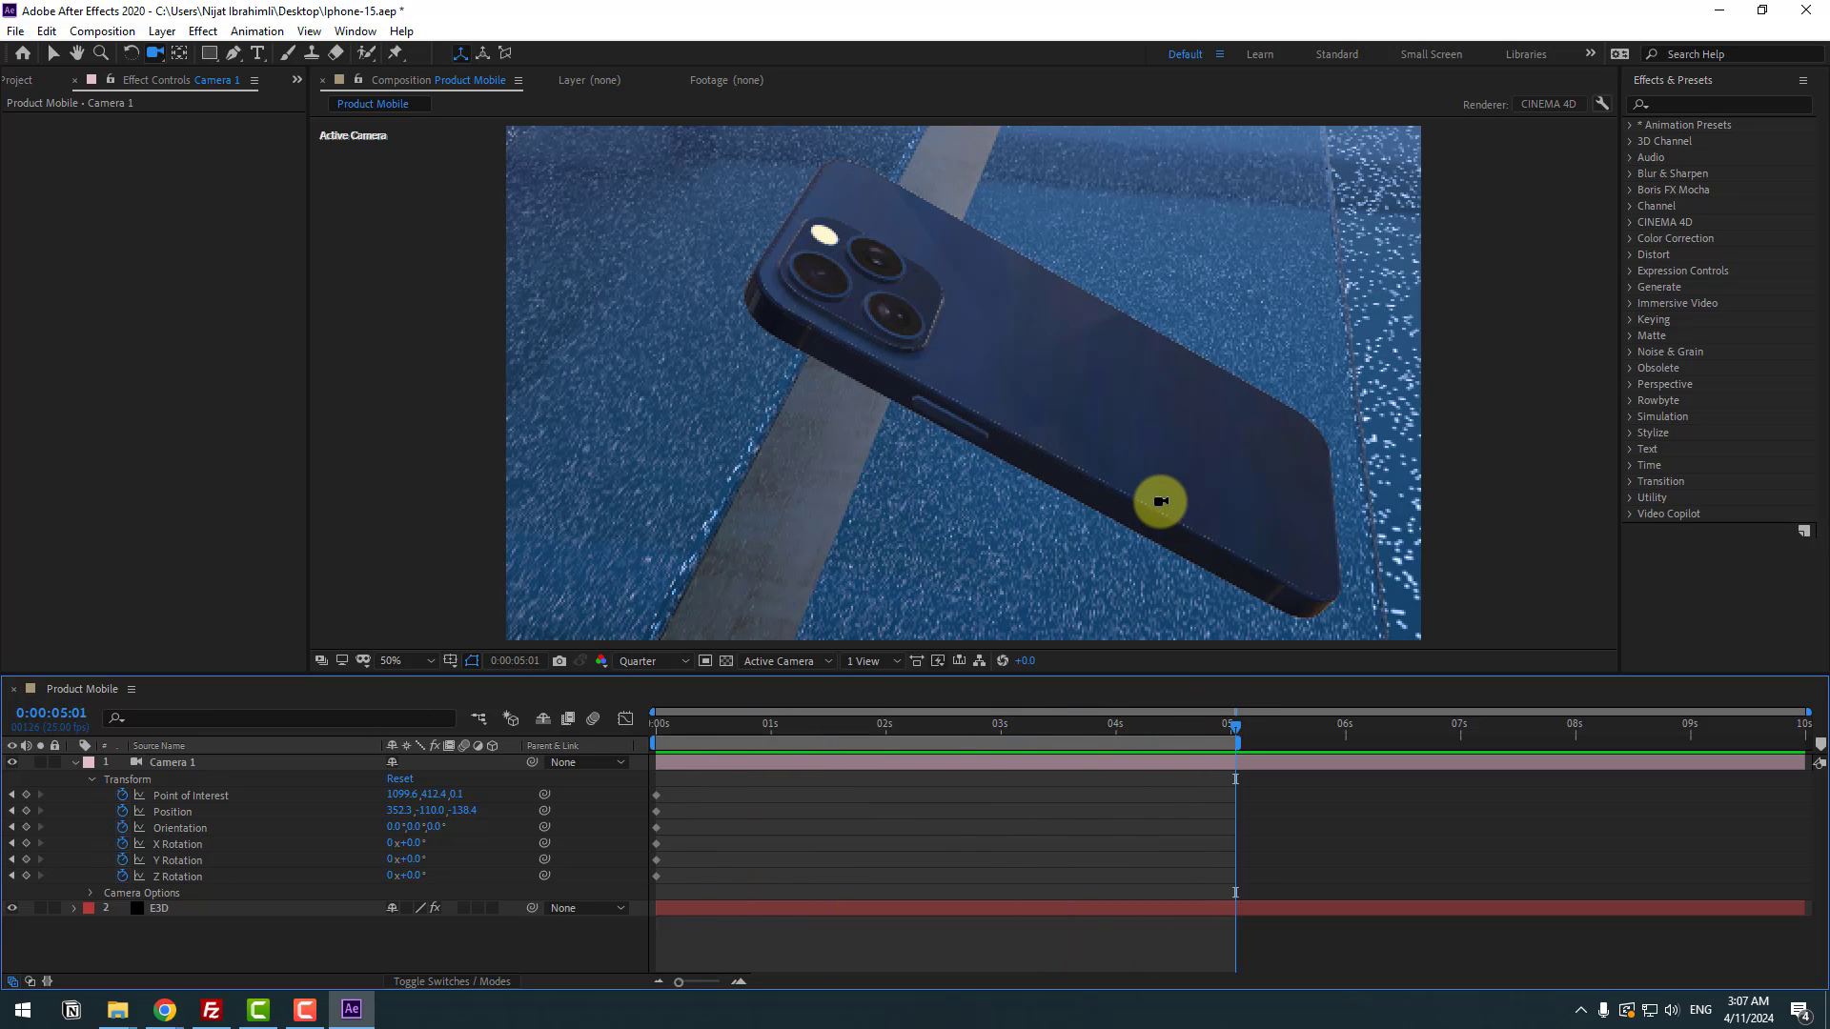
{"action": "left_click_drag", "start_coordinate": [1176, 470], "coordinate": [1074, 462]}
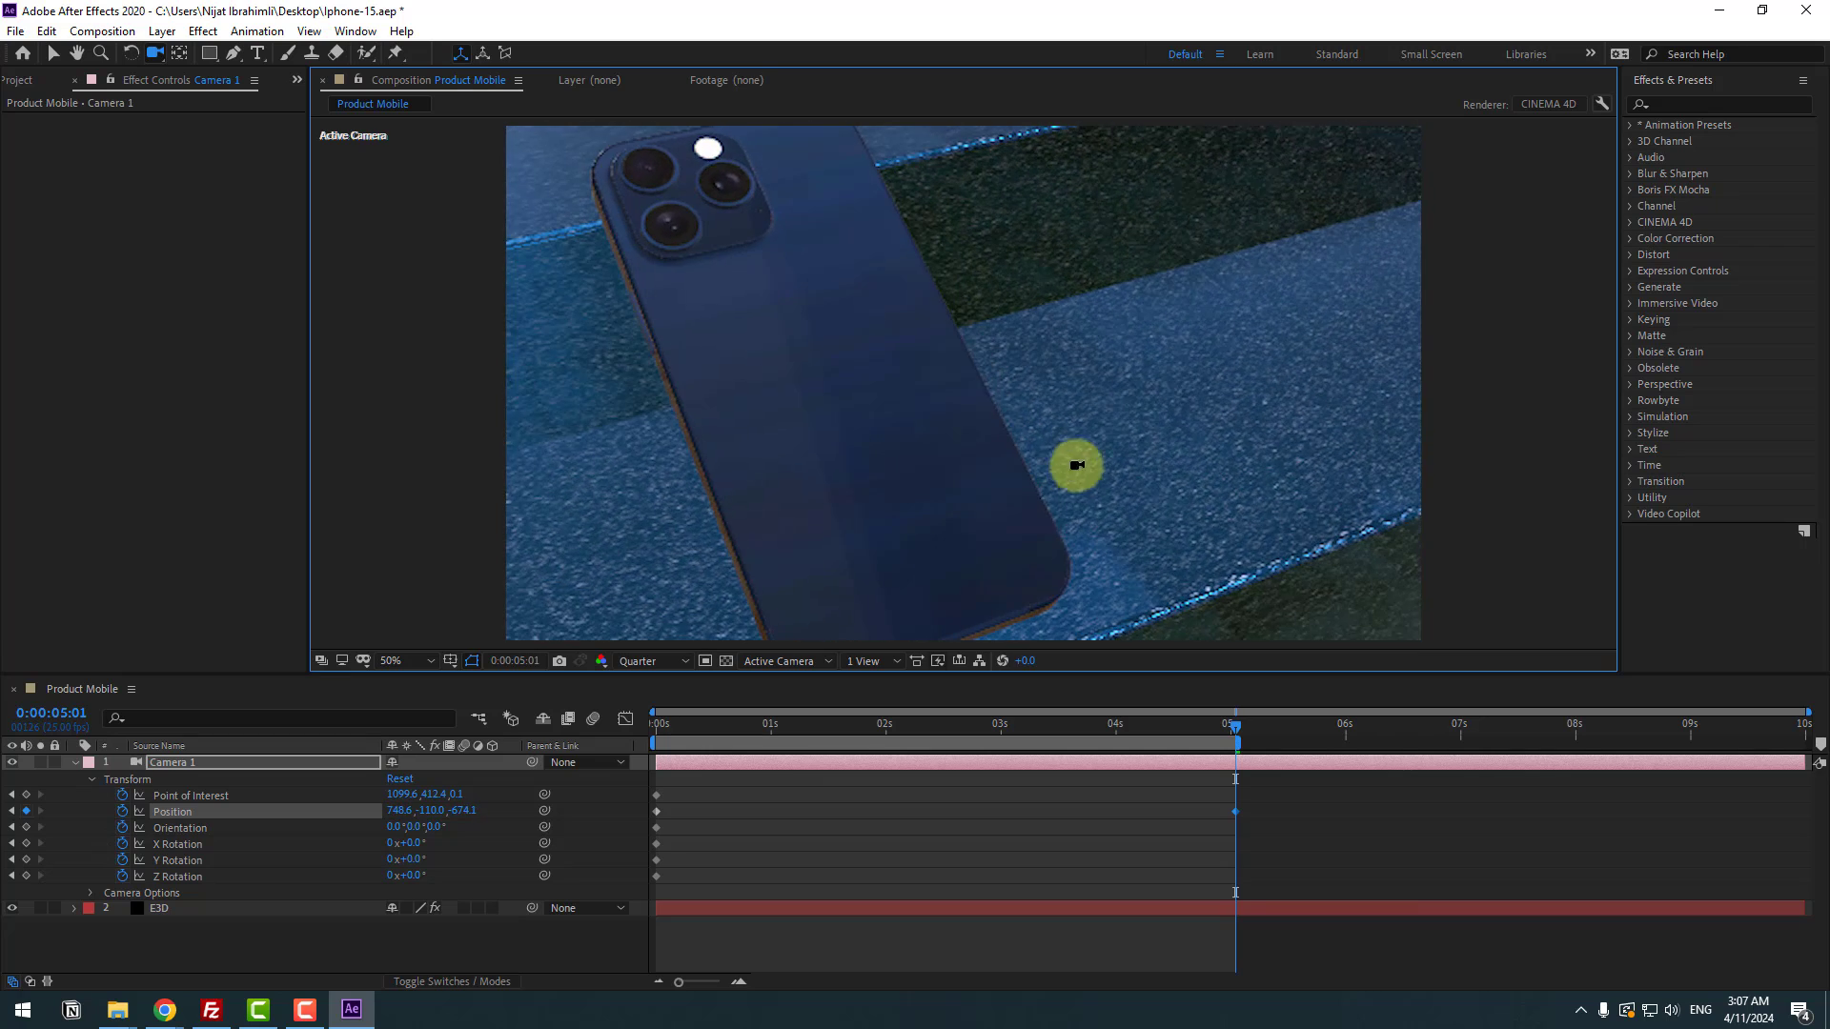
- Pan the camera so the phone shifts right and down, then preview from the start
{"action": "key", "text": "c"}
{"action": "left_click_drag", "start_coordinate": [809, 323], "coordinate": [1233, 638]}
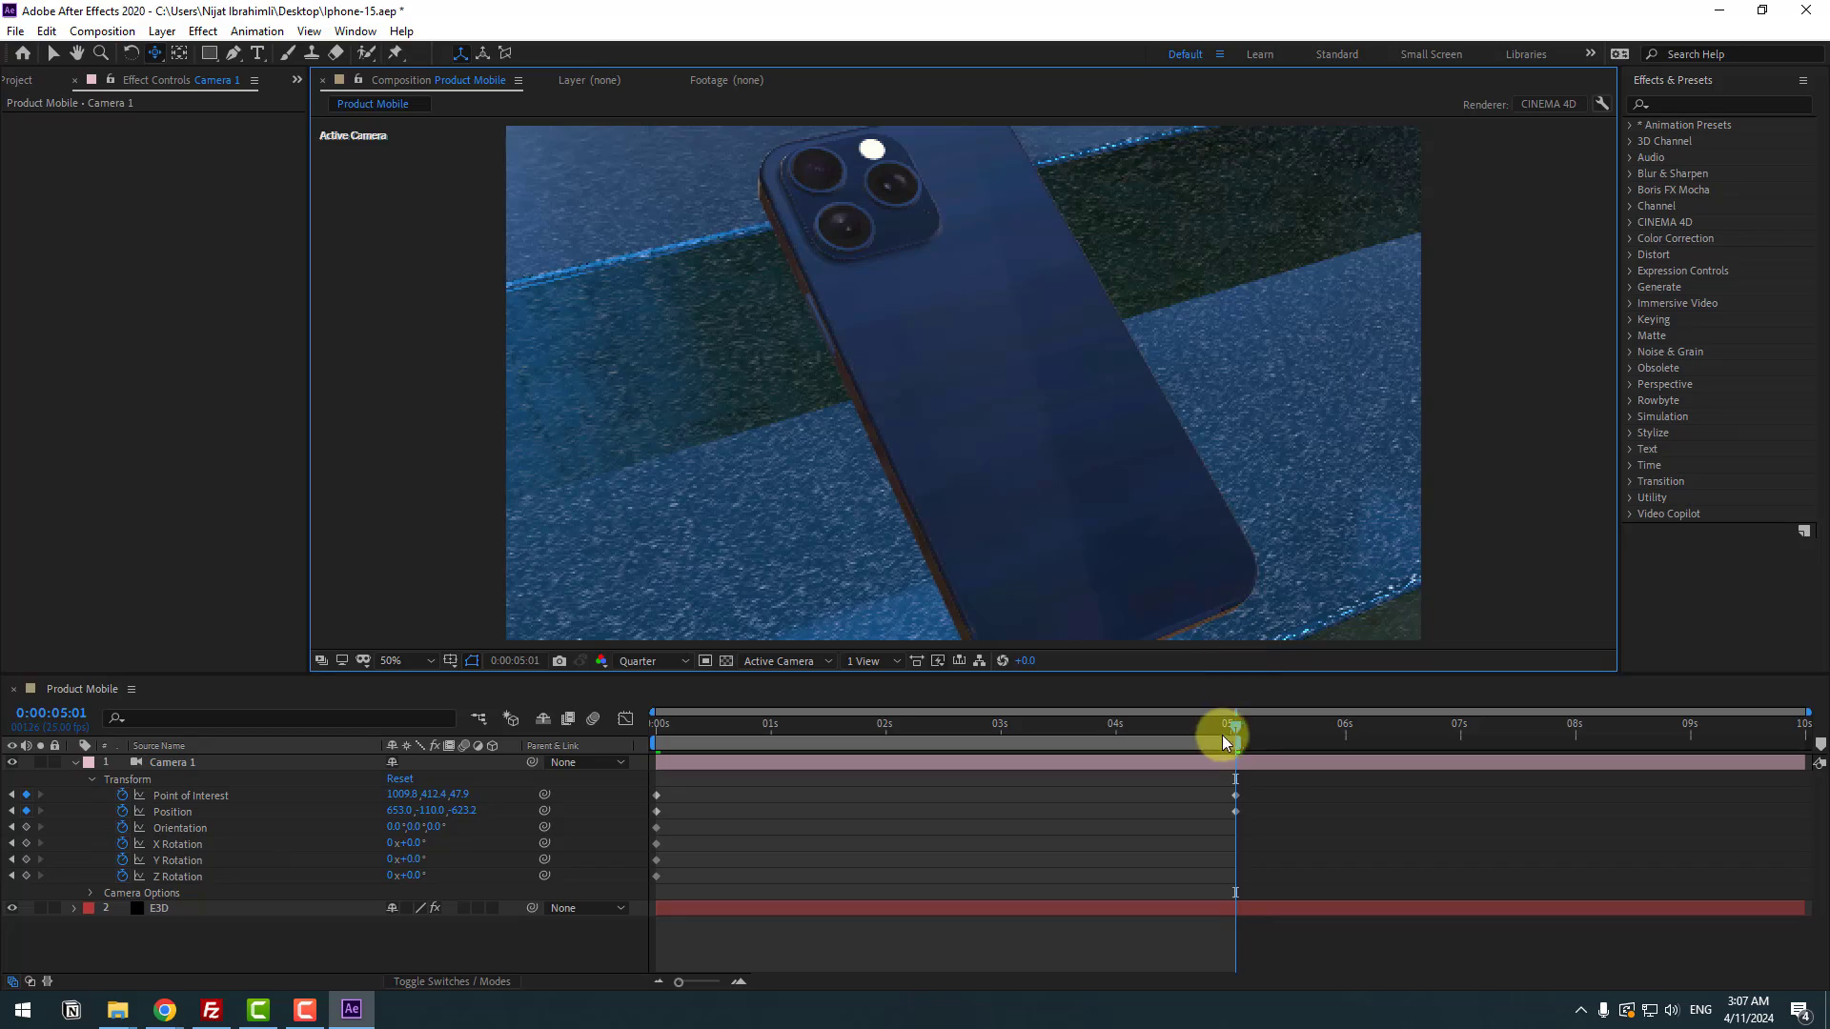
{"action": "left_click_drag", "start_coordinate": [1227, 743], "coordinate": [530, 774]}
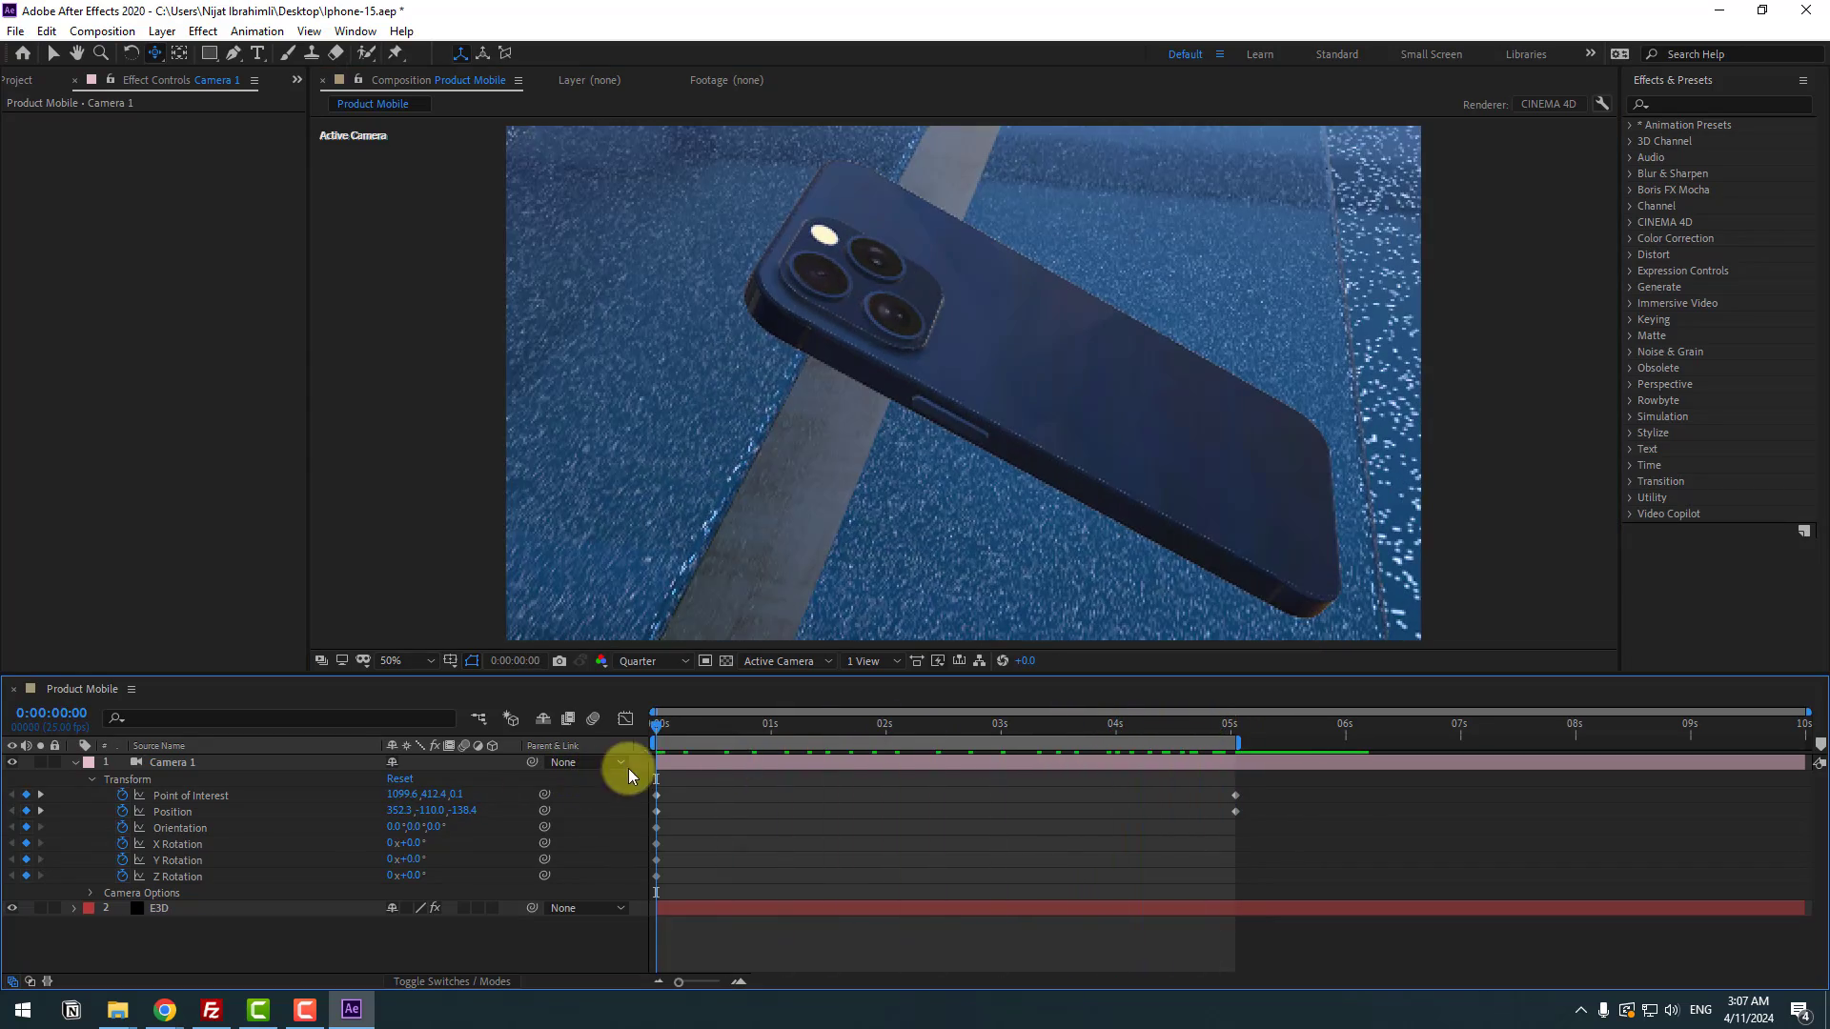
{"action": "key", "text": "space"}
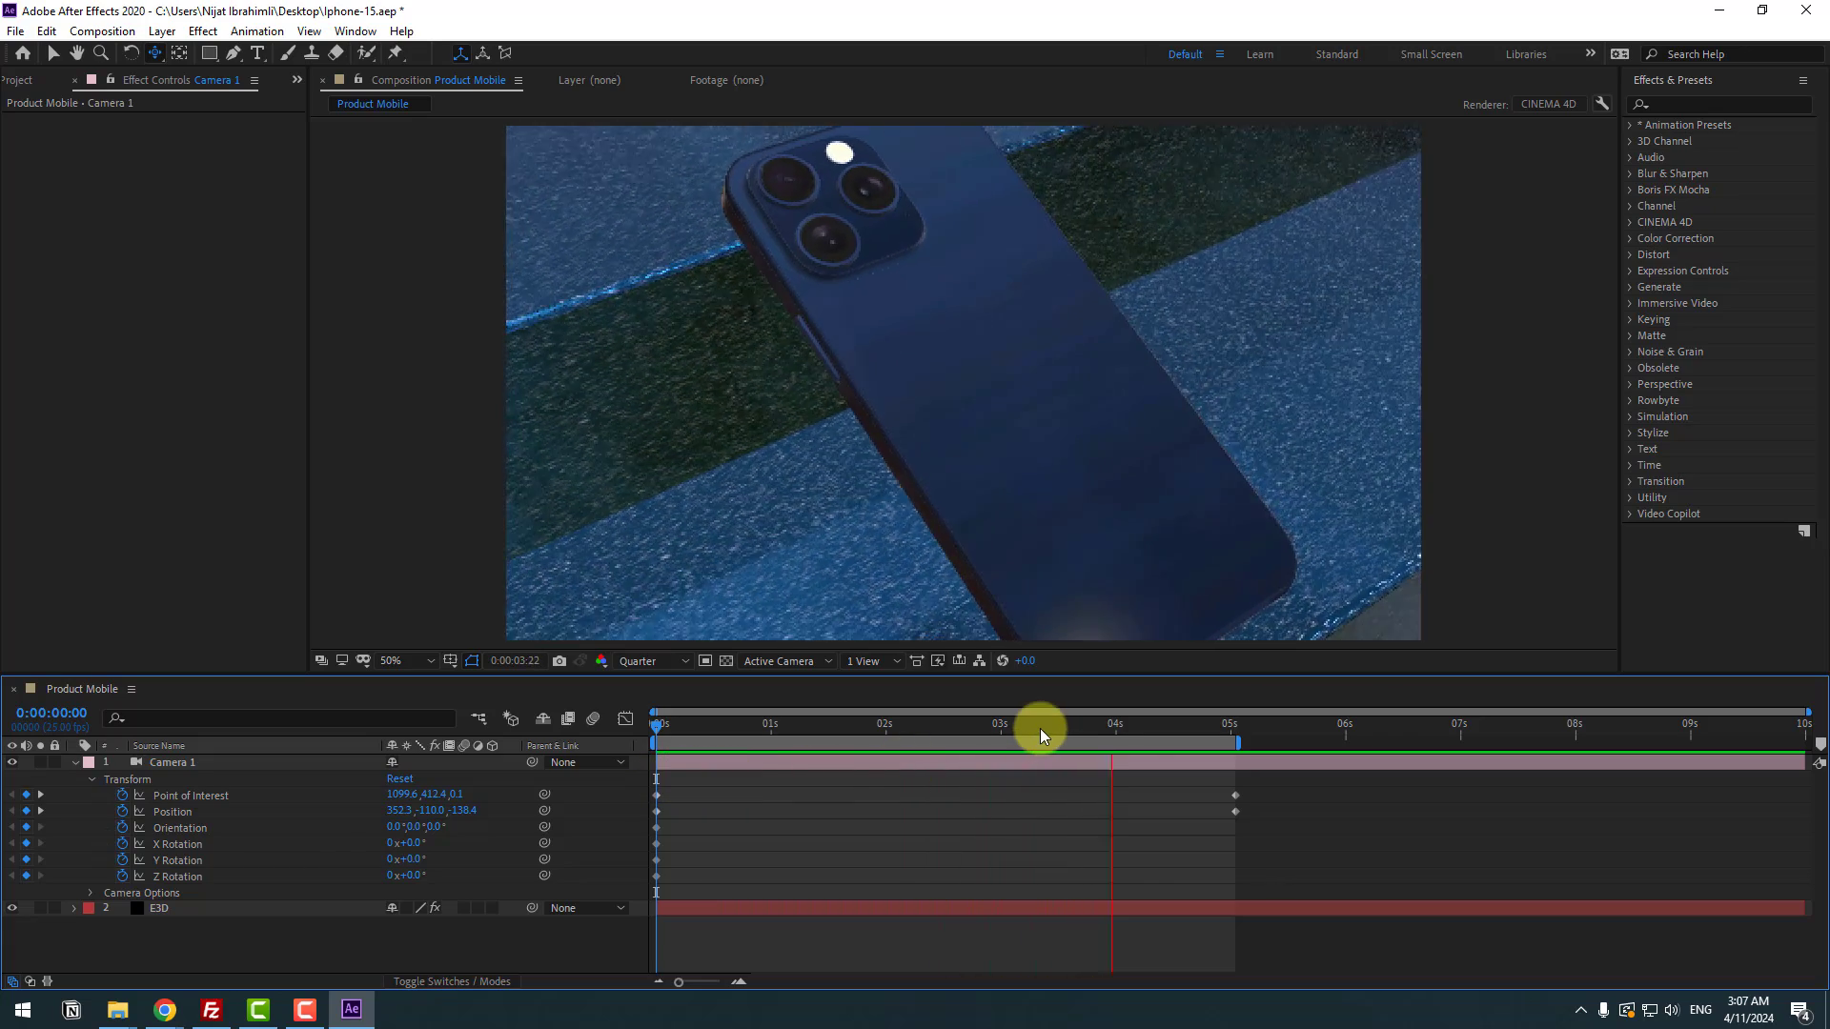
- Enable ambient occlusion in the E3D layer's Element render settings, SSAO Intensity 10
{"action": "left_click", "coordinate": [157, 907]}
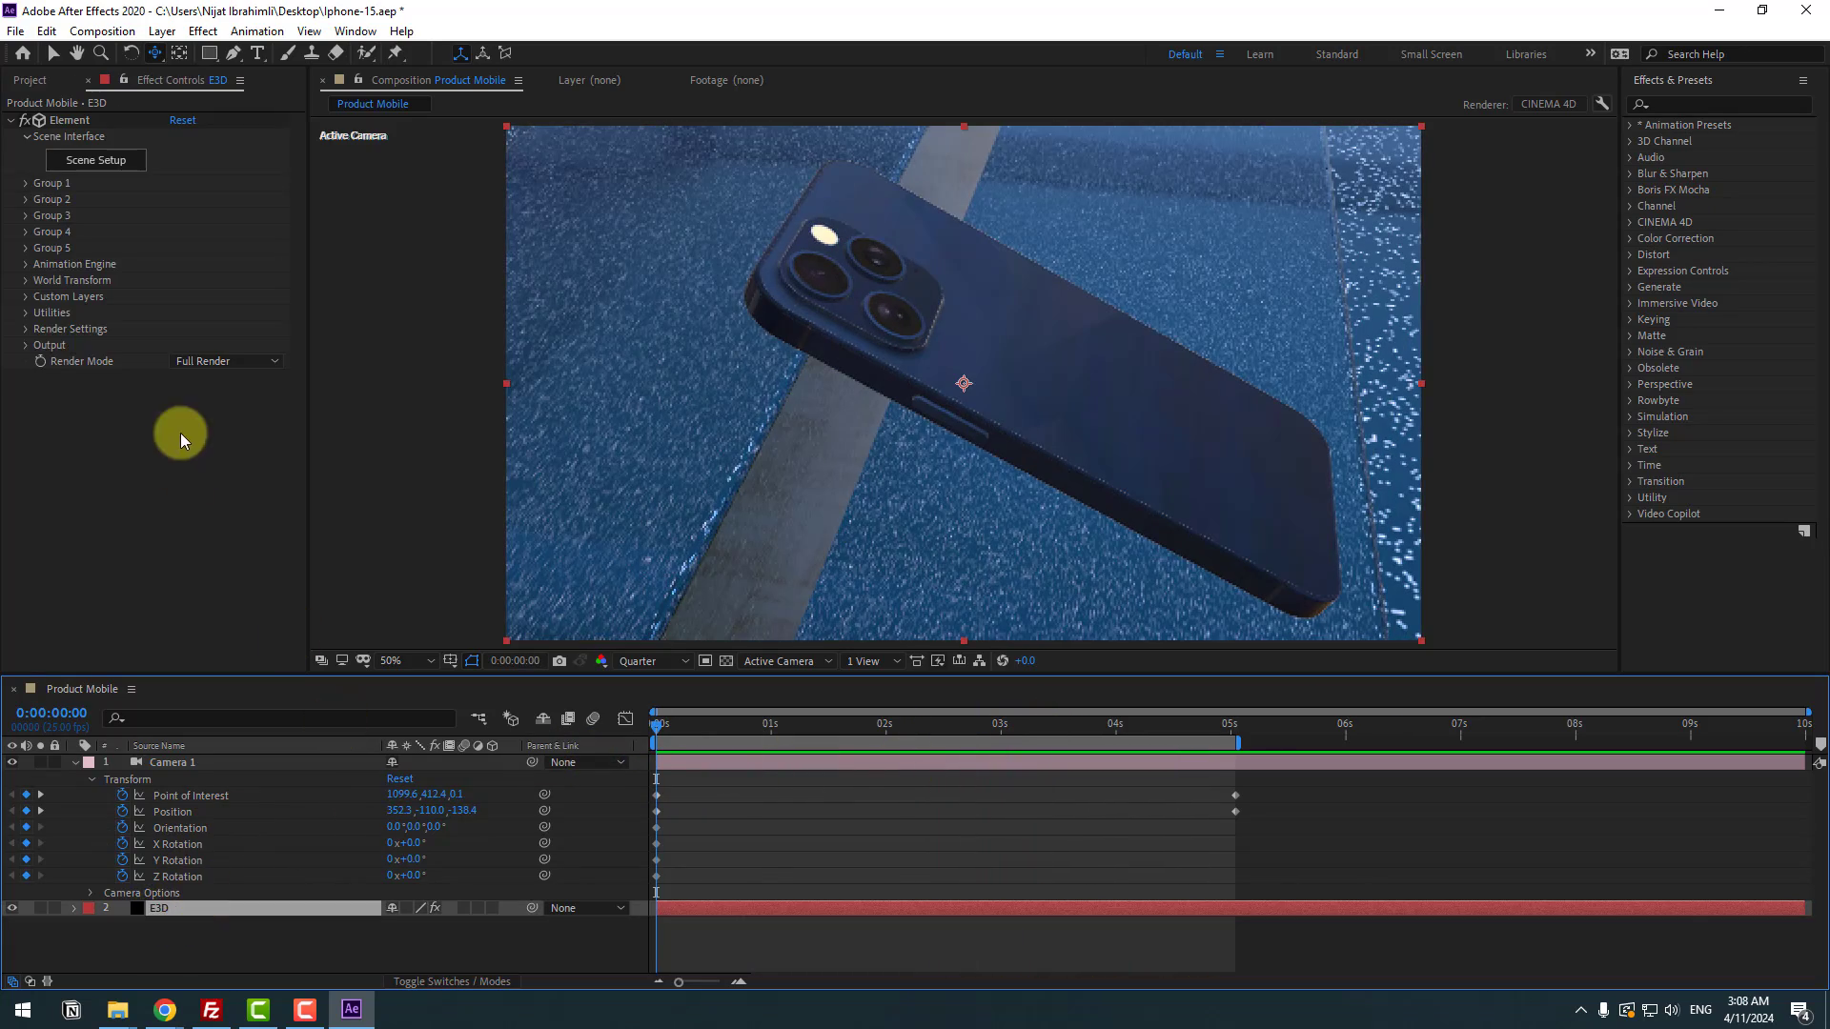
{"action": "left_click", "coordinate": [29, 330]}
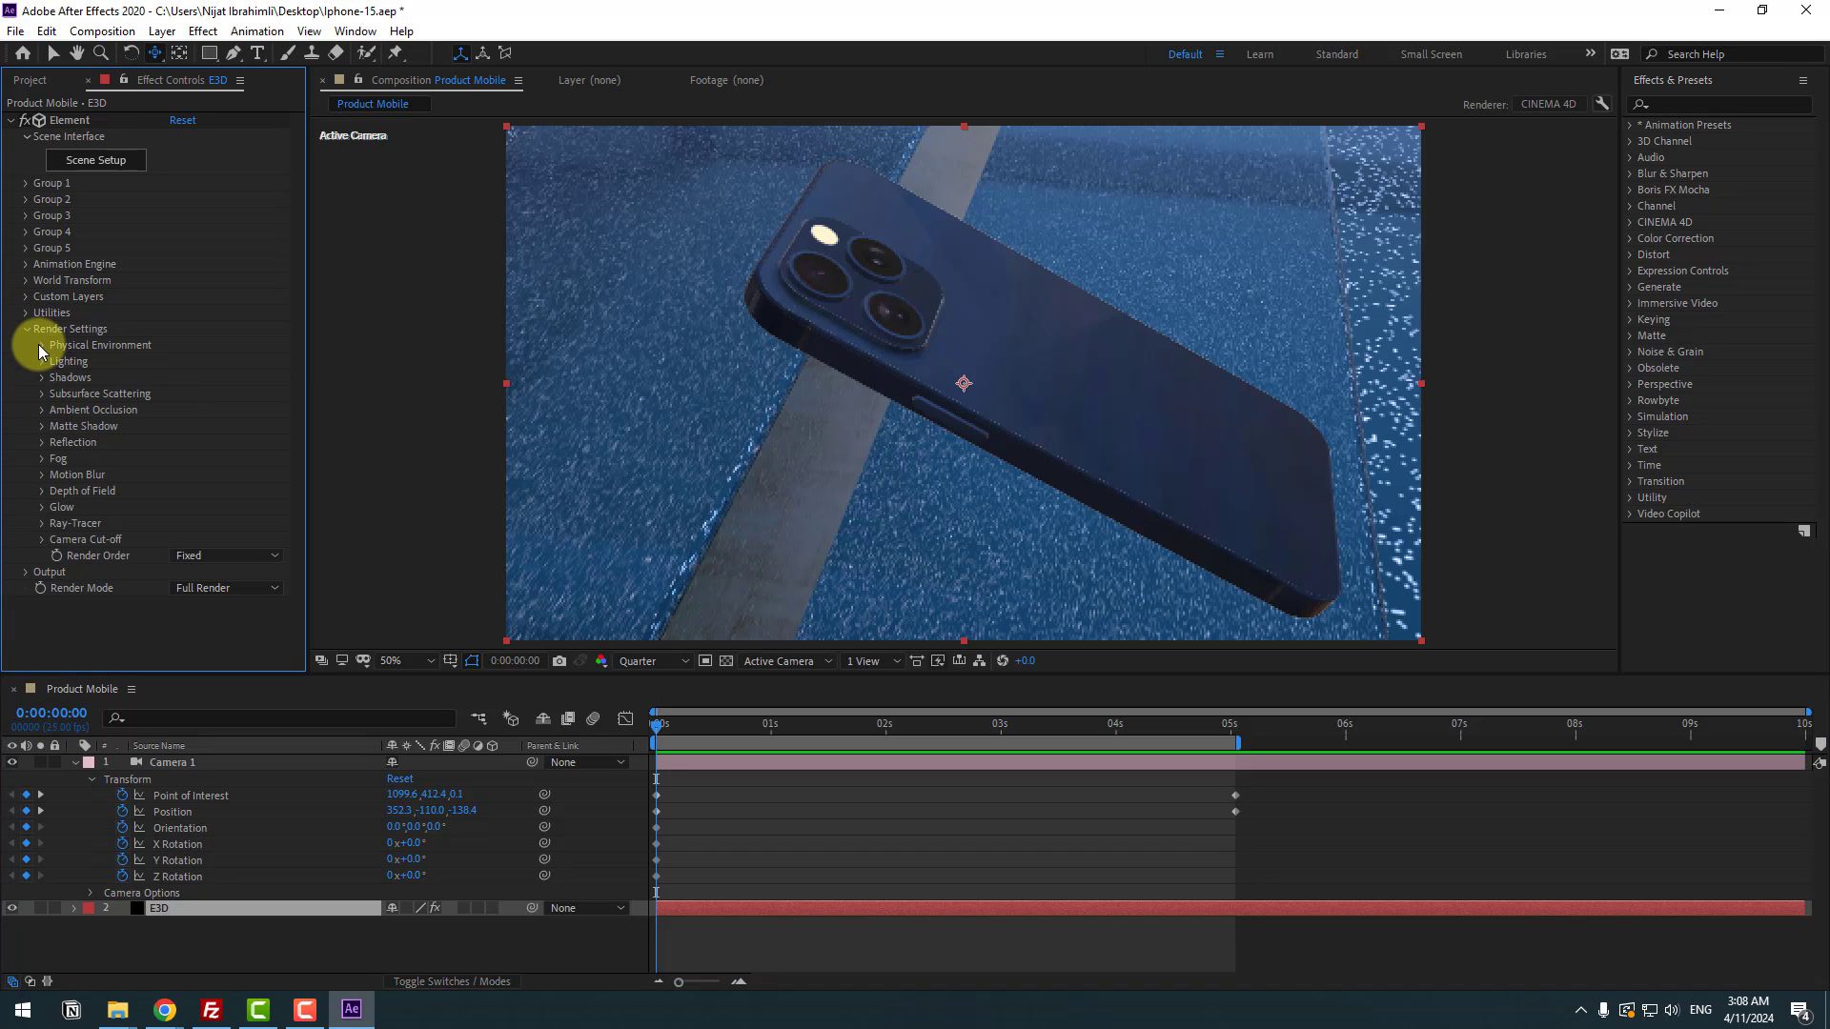
{"action": "left_click", "coordinate": [41, 346]}
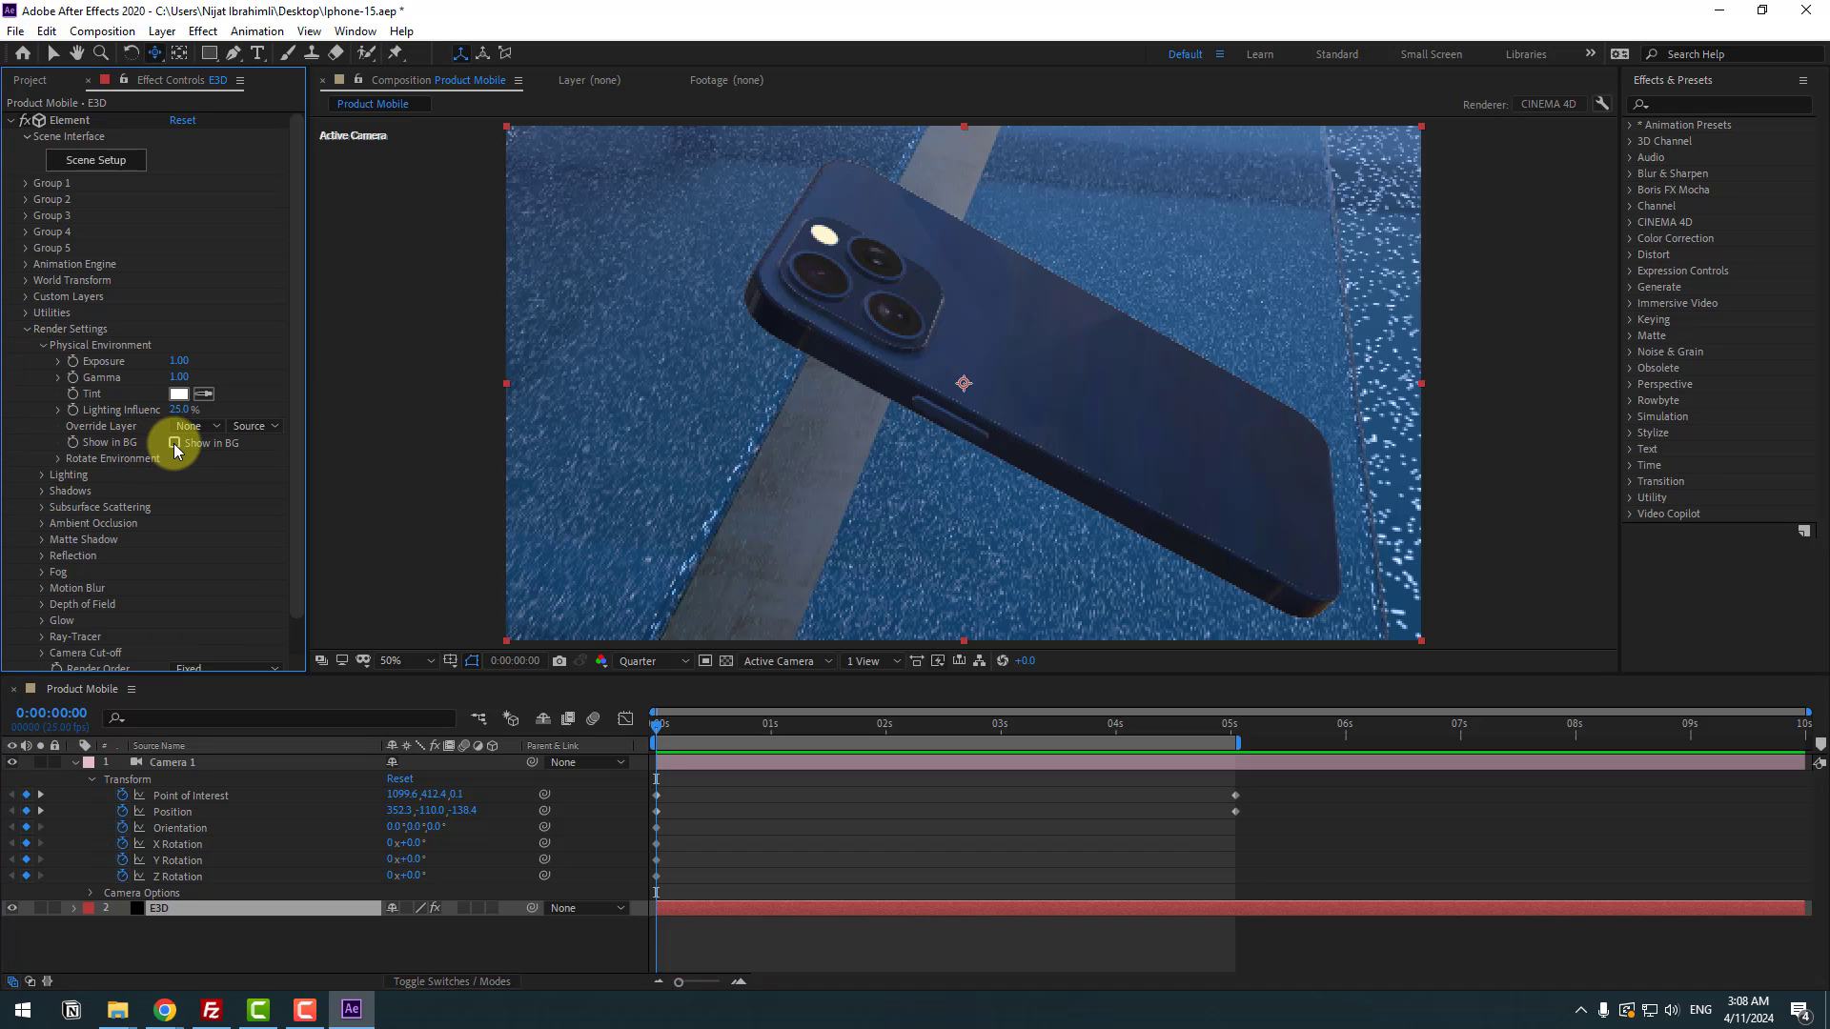
{"action": "left_click", "coordinate": [41, 345]}
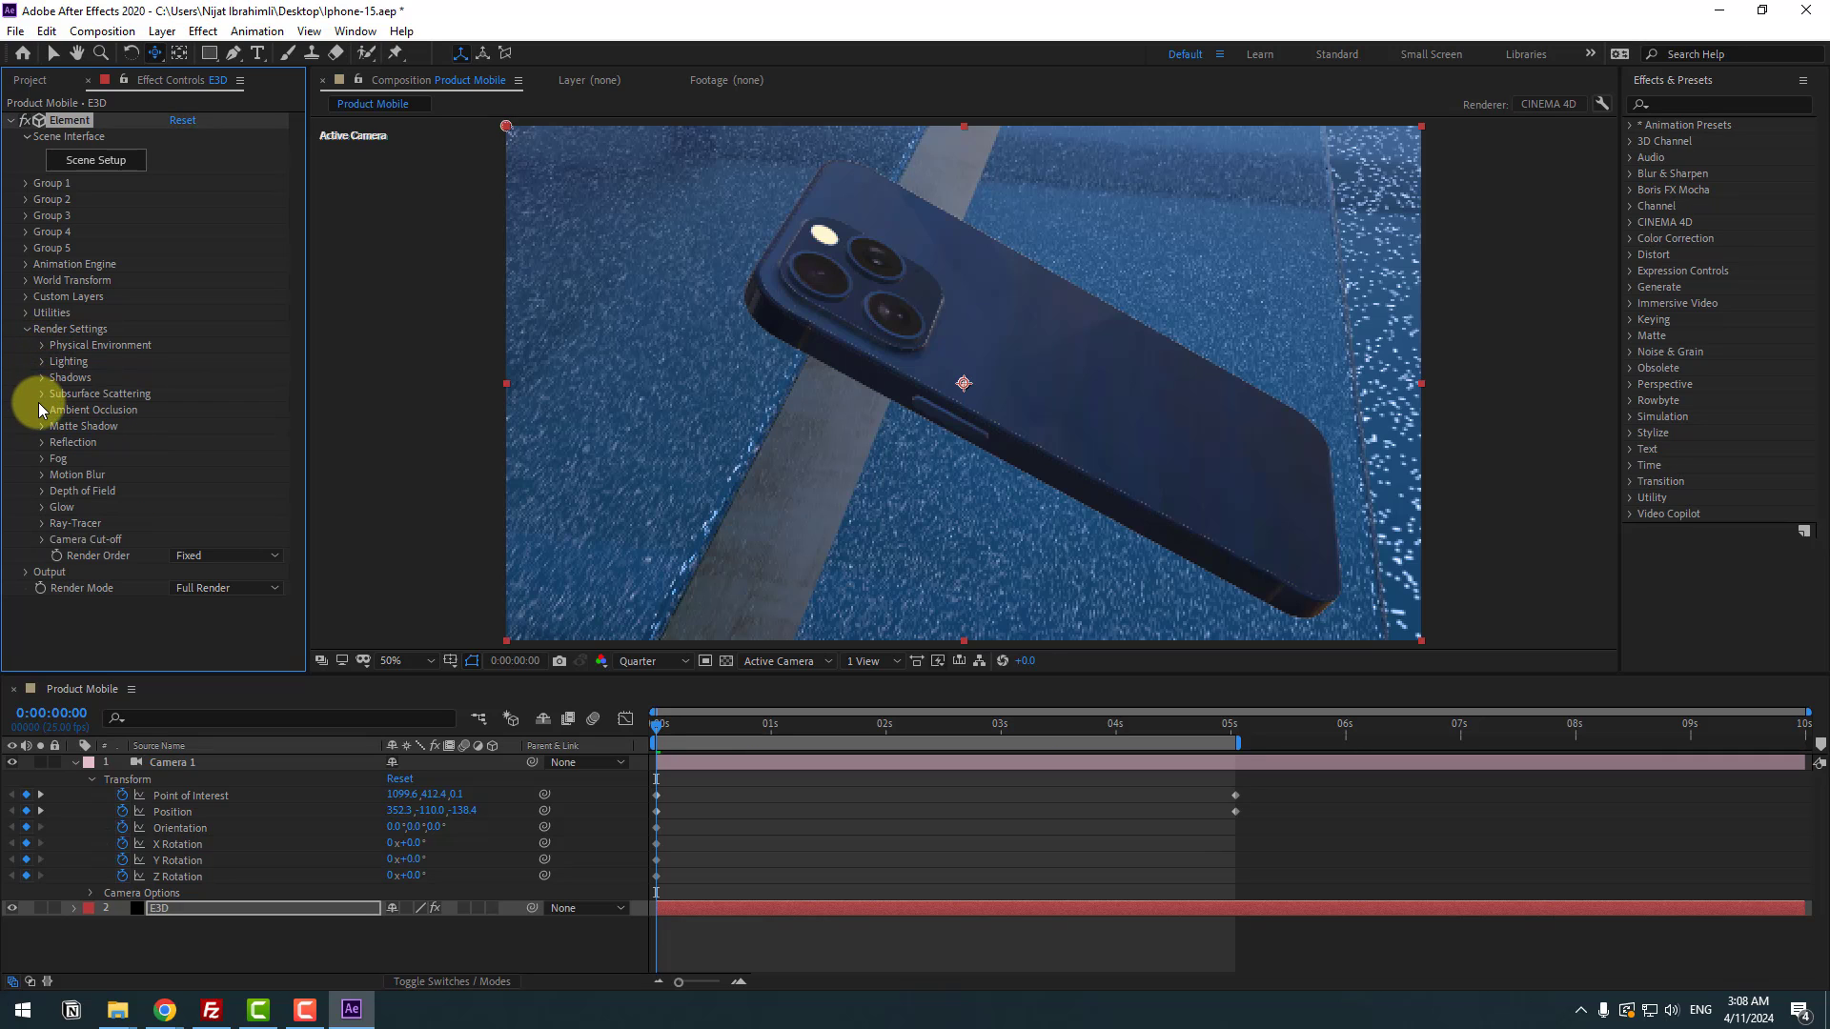
{"action": "left_click", "coordinate": [41, 412]}
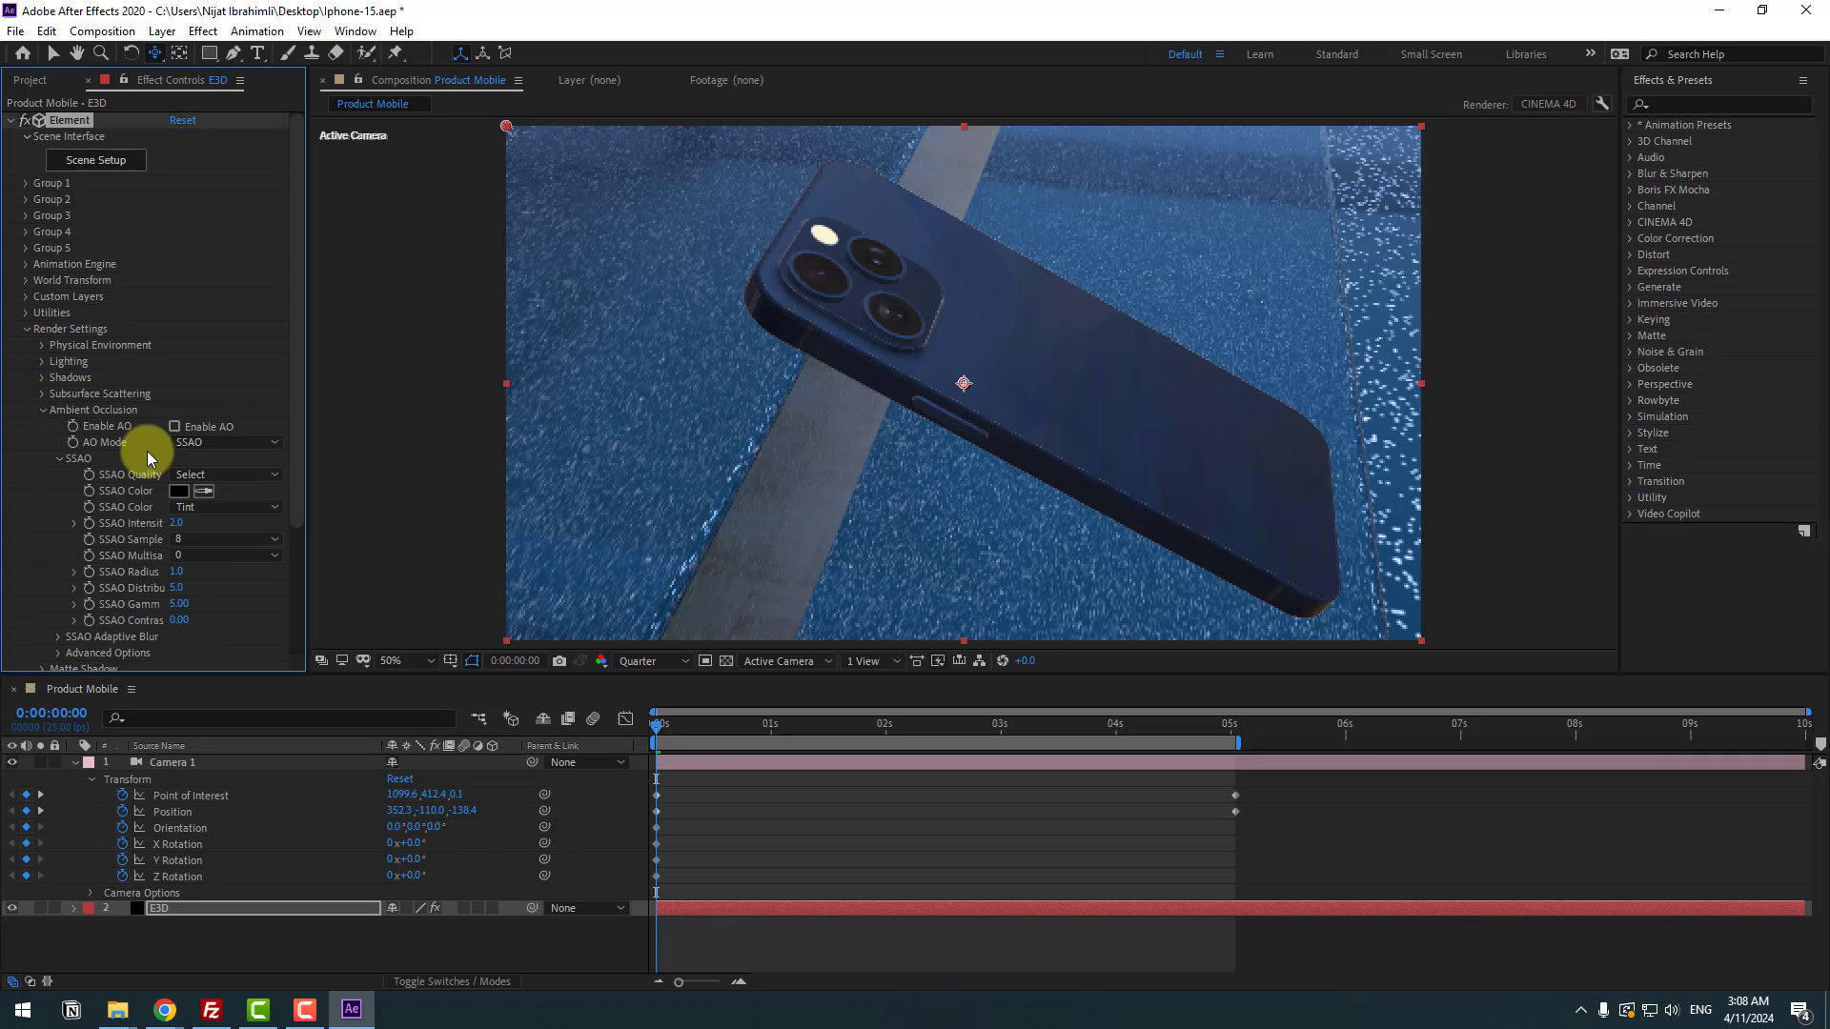
{"action": "left_click", "coordinate": [174, 427]}
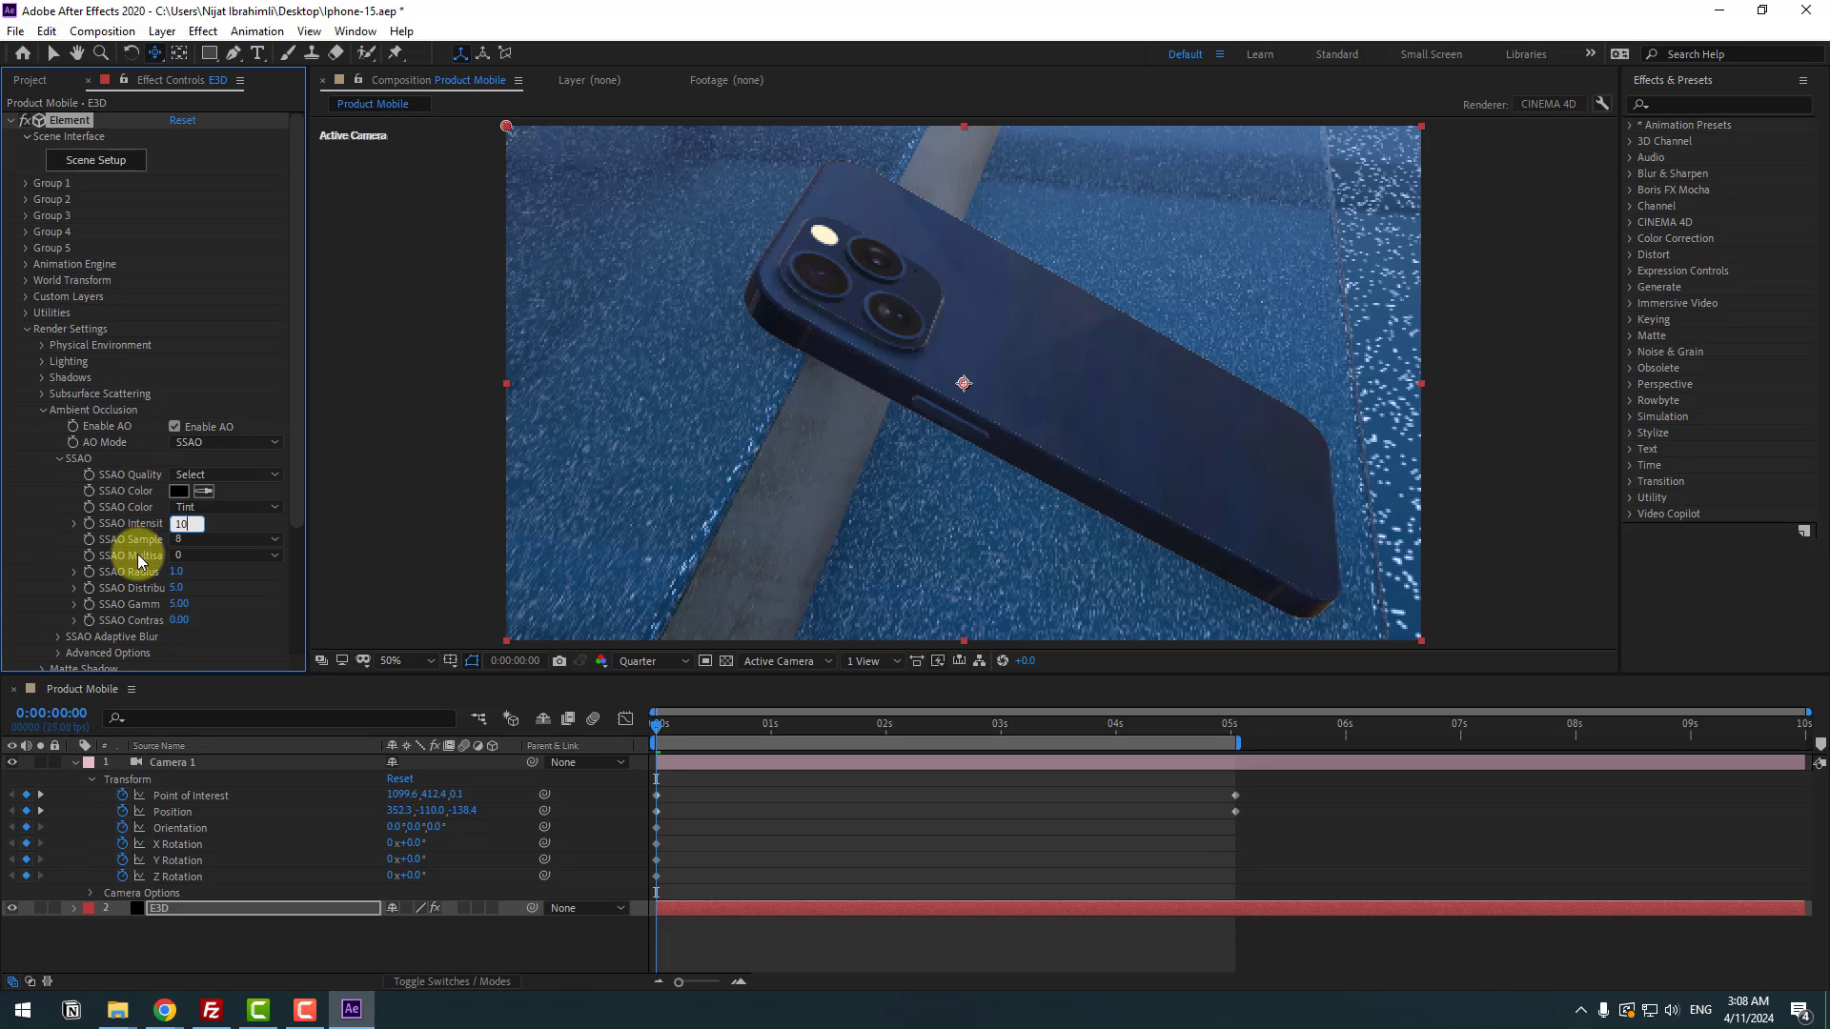
{"action": "left_click", "coordinate": [41, 410]}
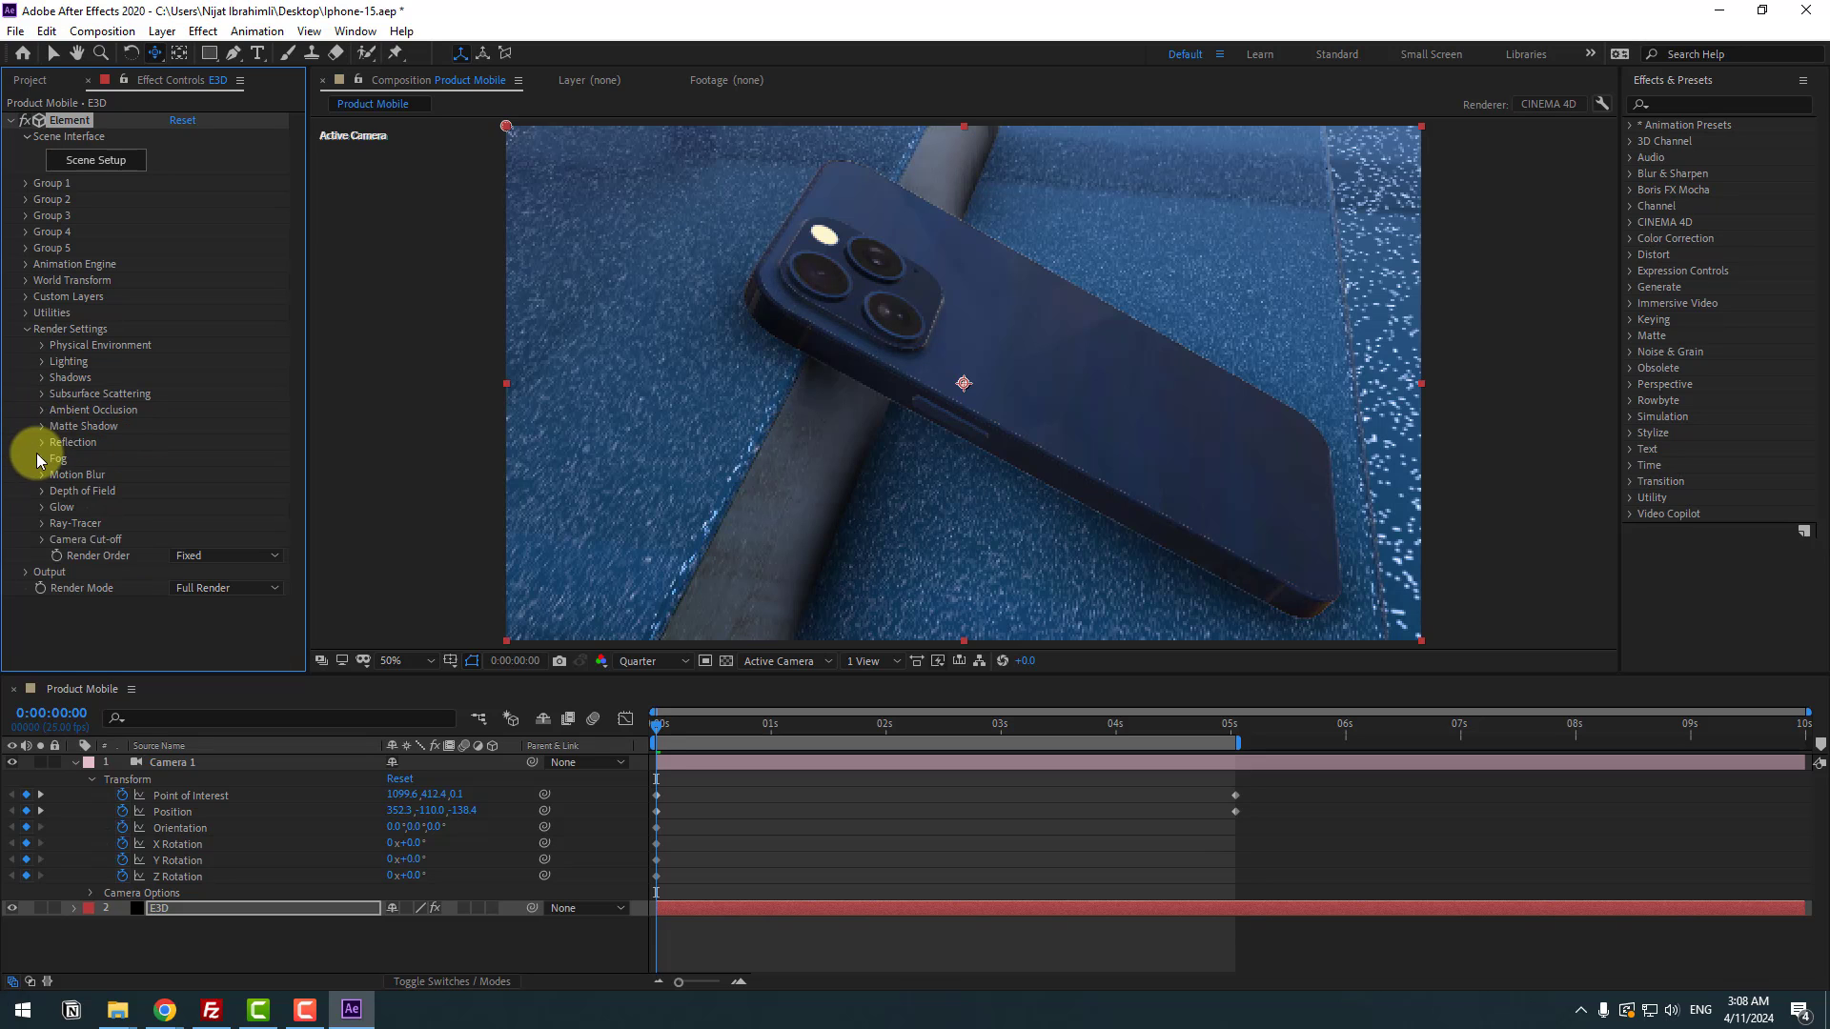
- Try the Sun and Sun Set added-lighting presets while previewing the scene
{"action": "left_click", "coordinate": [41, 363]}
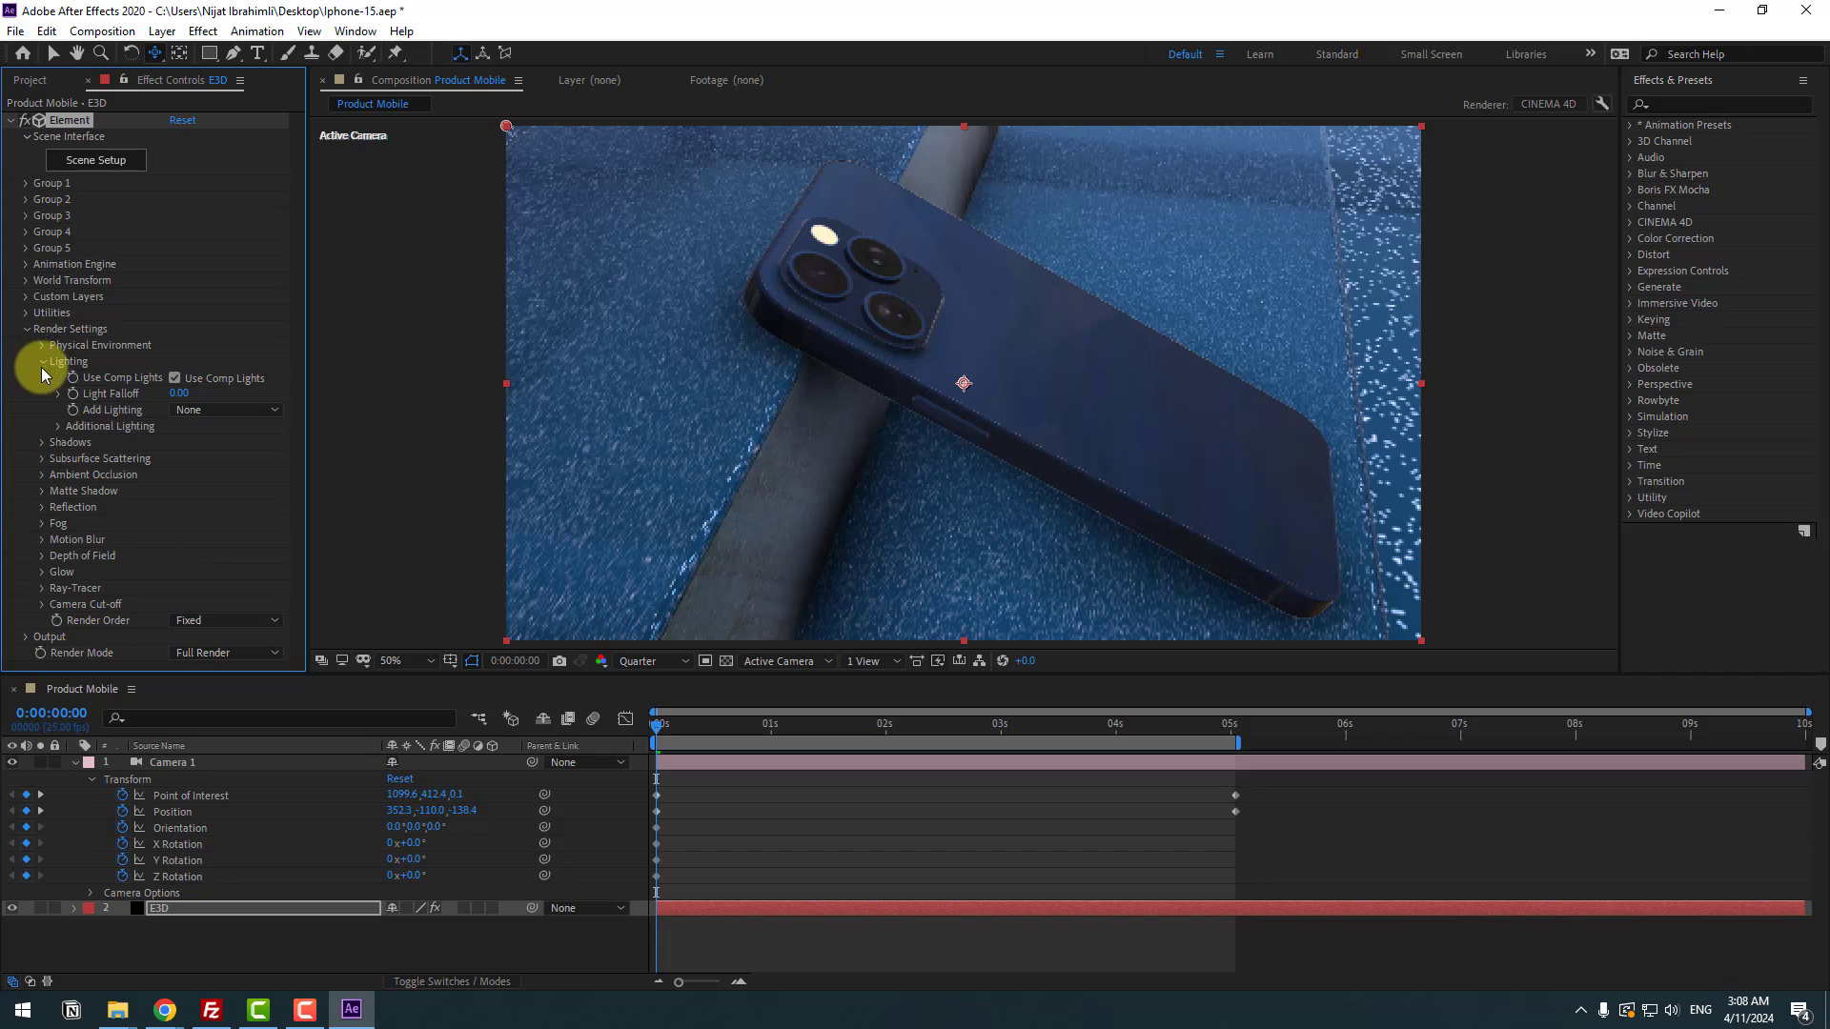
{"action": "left_click", "coordinate": [215, 411]}
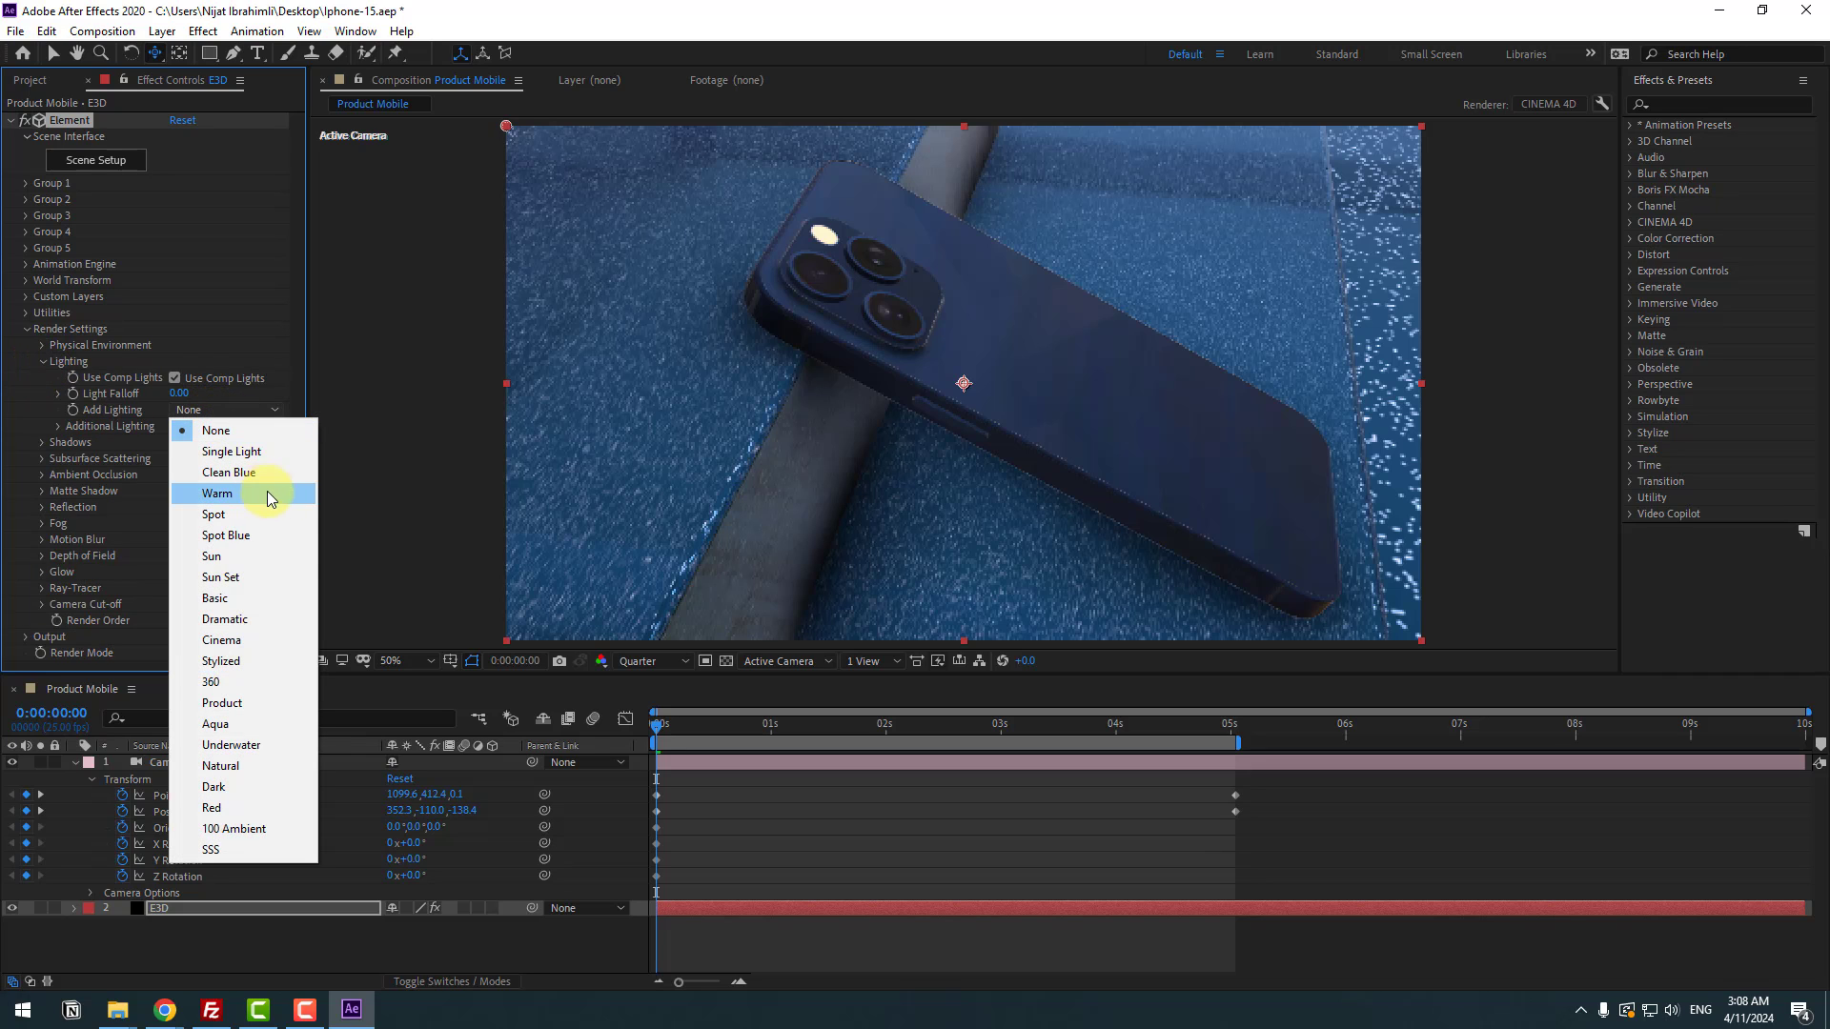
{"action": "left_click", "coordinate": [251, 560]}
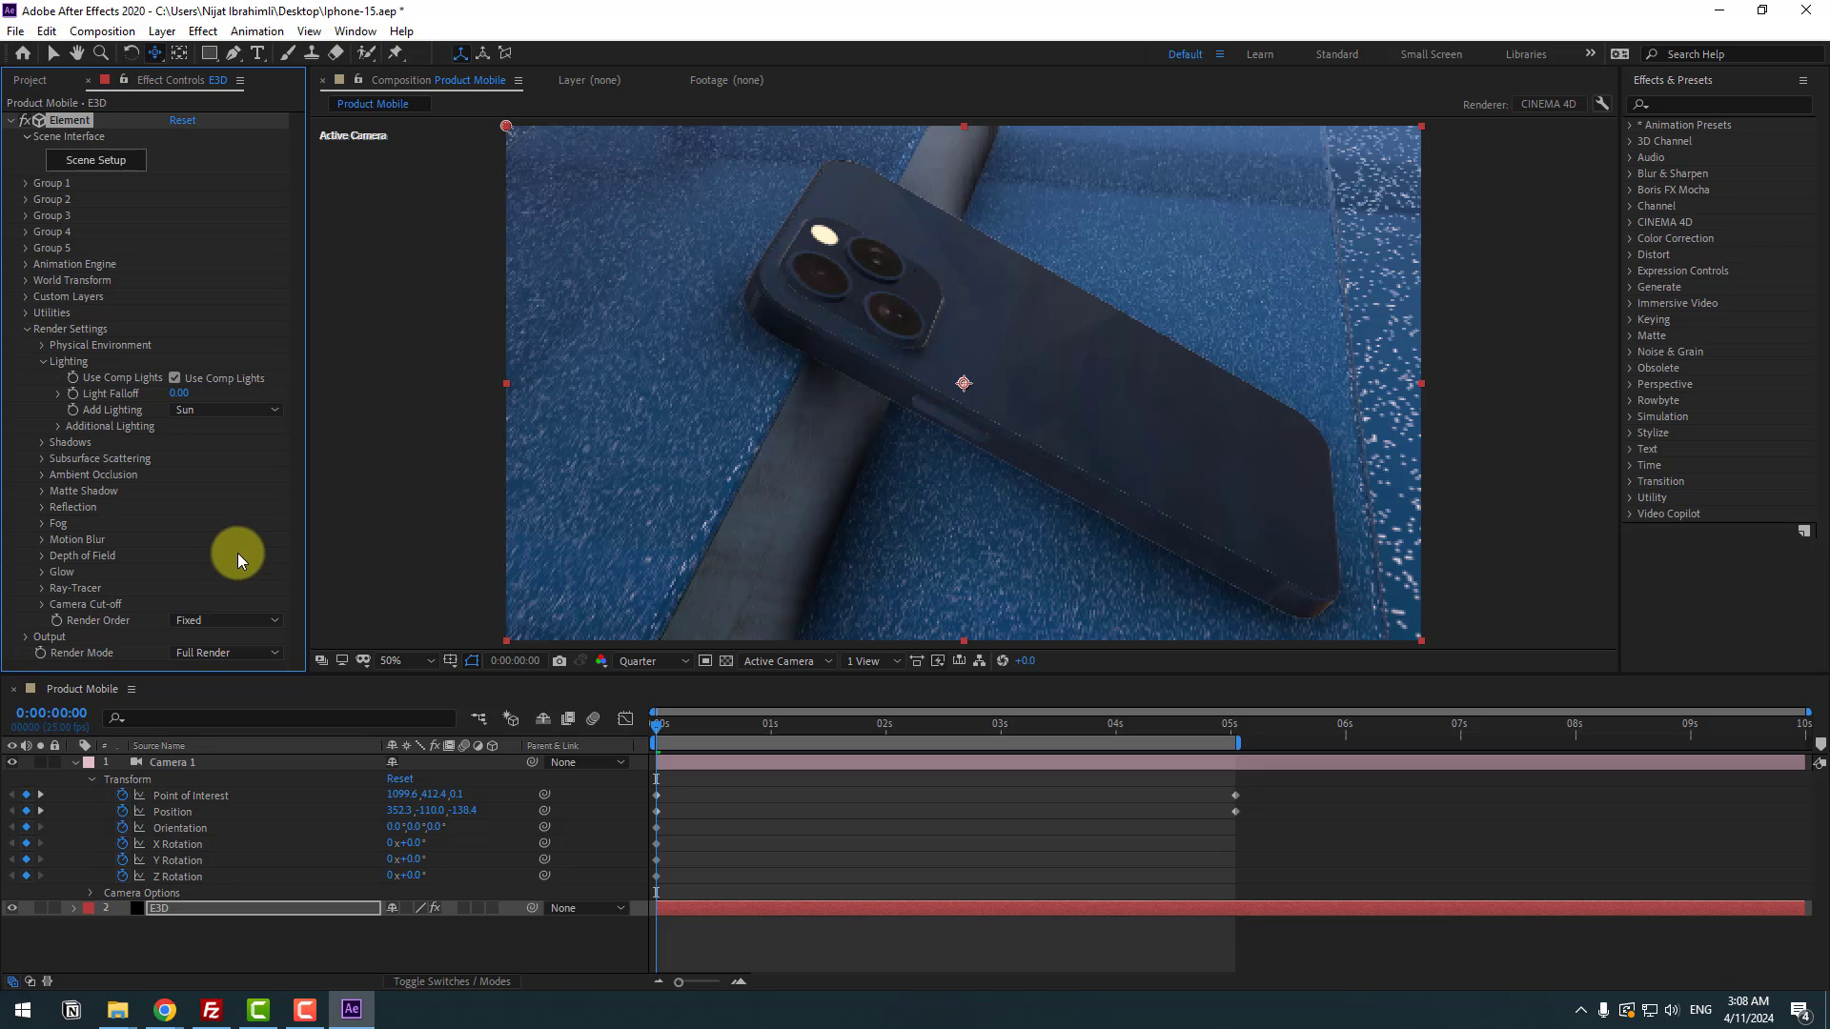
{"action": "left_click_drag", "start_coordinate": [658, 725], "coordinate": [793, 718]}
{"action": "left_click", "coordinate": [211, 408]}
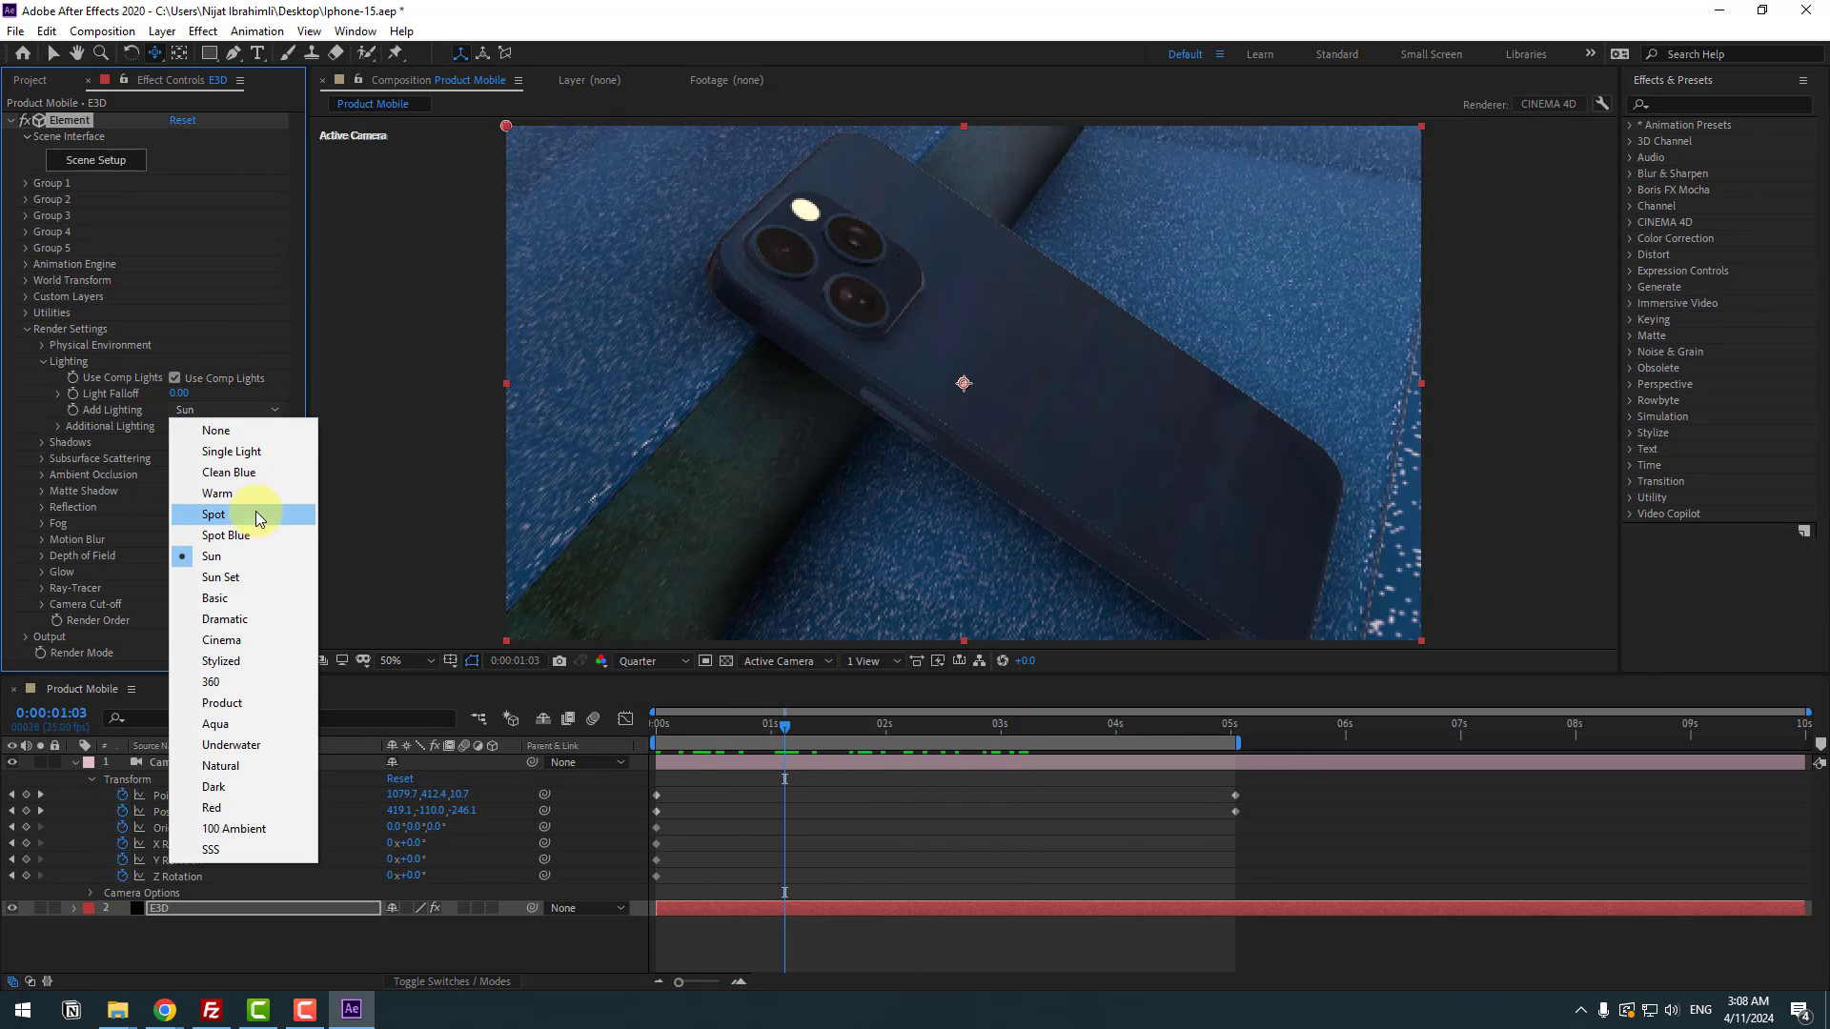
{"action": "left_click", "coordinate": [236, 576]}
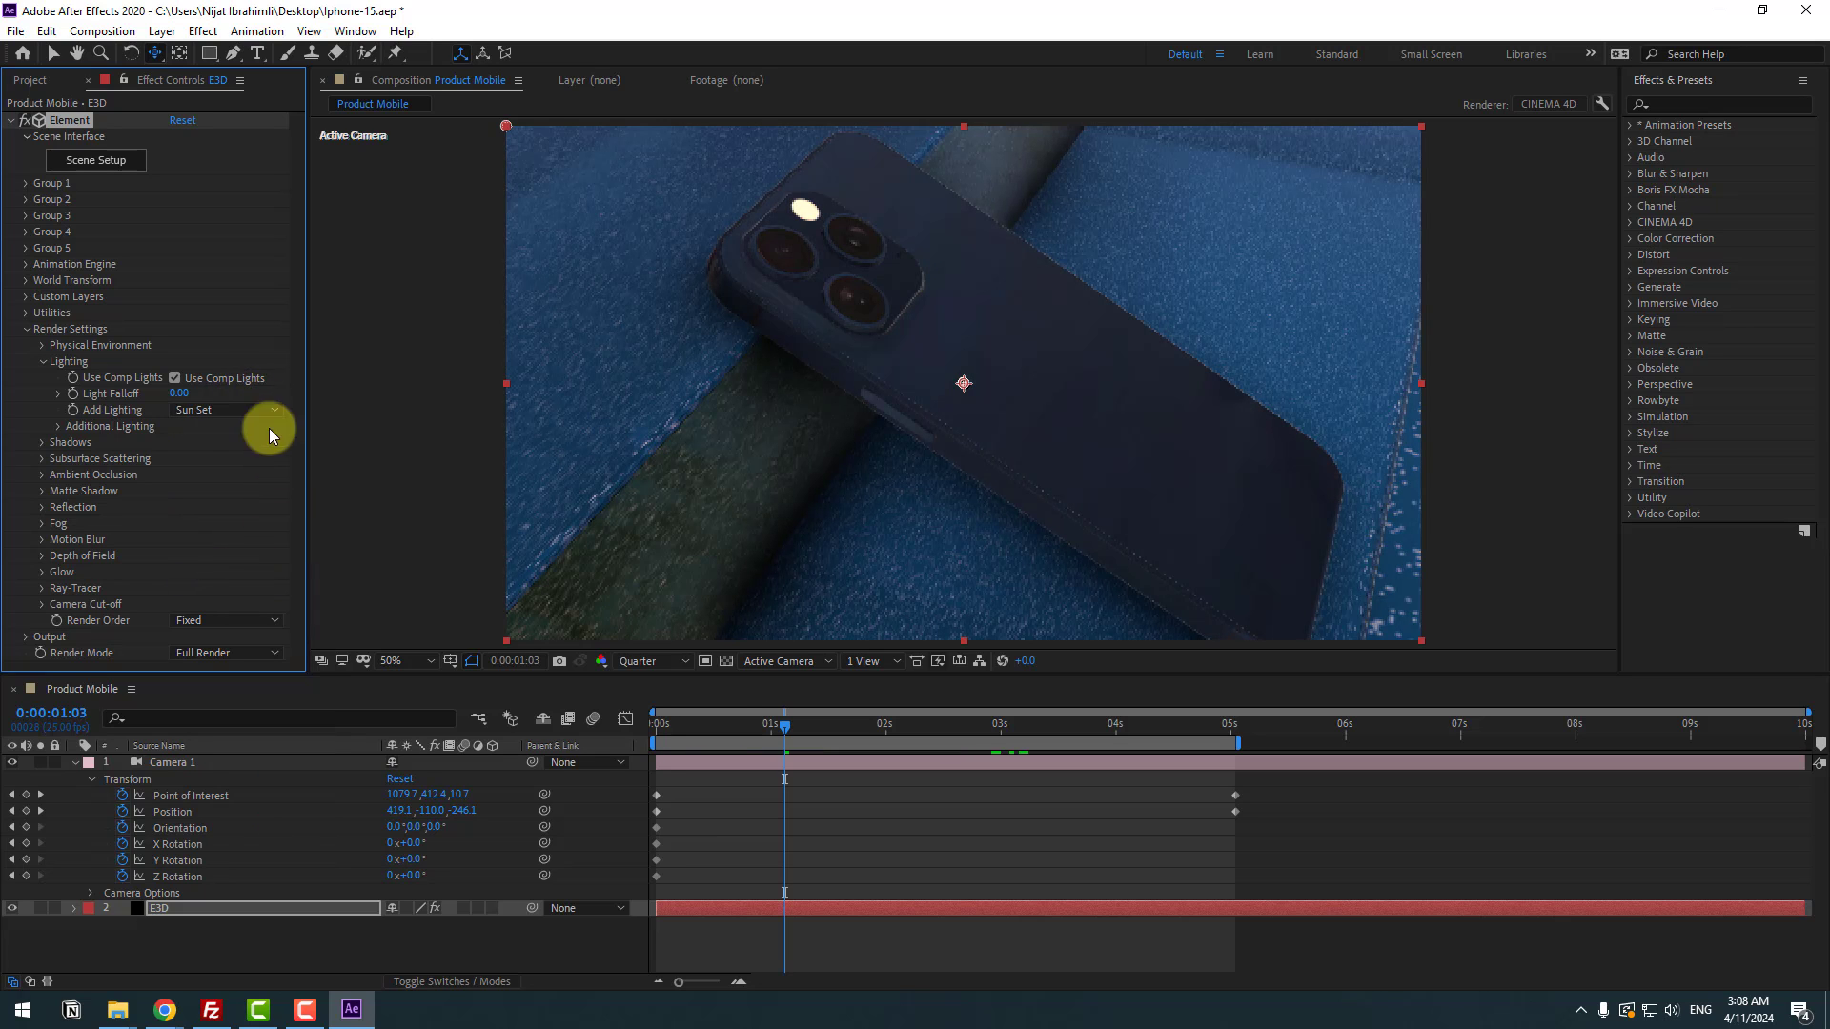
{"action": "left_click_drag", "start_coordinate": [745, 739], "coordinate": [716, 734]}
- Set Add Lighting to Basic, preview the camera move, and collapse Camera 1
{"action": "left_click", "coordinate": [214, 410]}
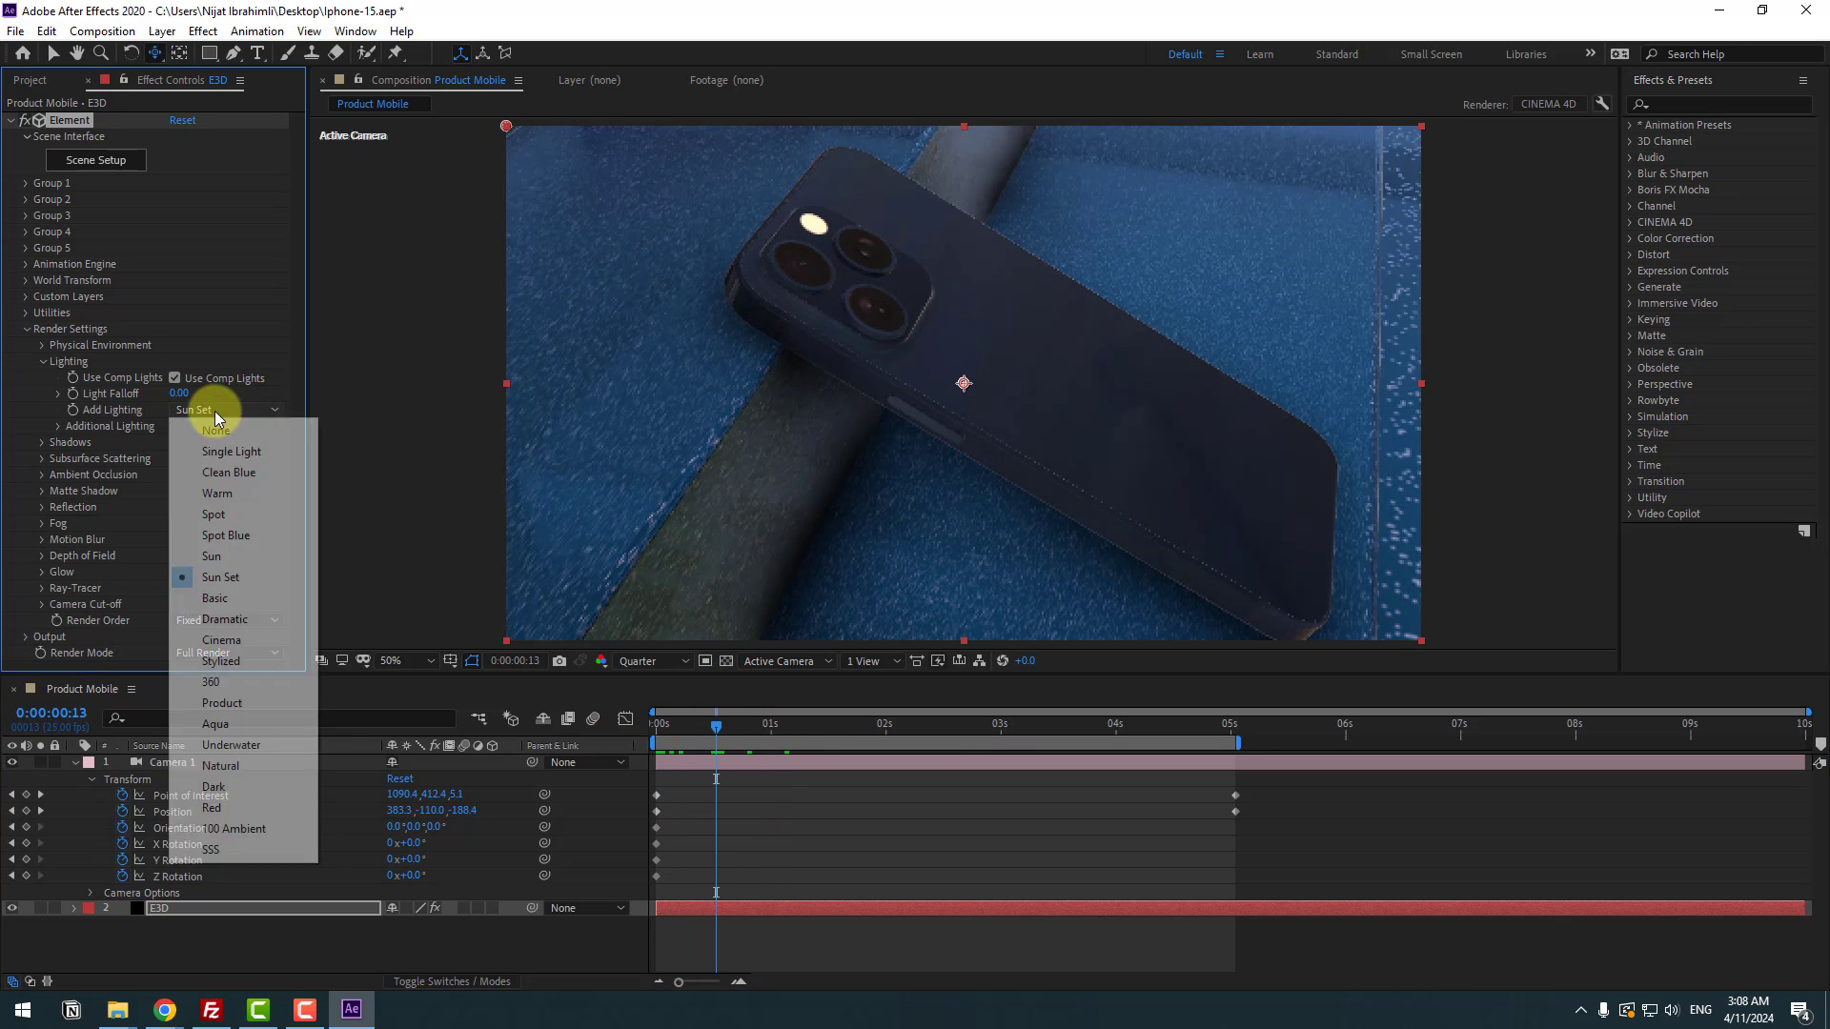
{"action": "left_click", "coordinate": [239, 598]}
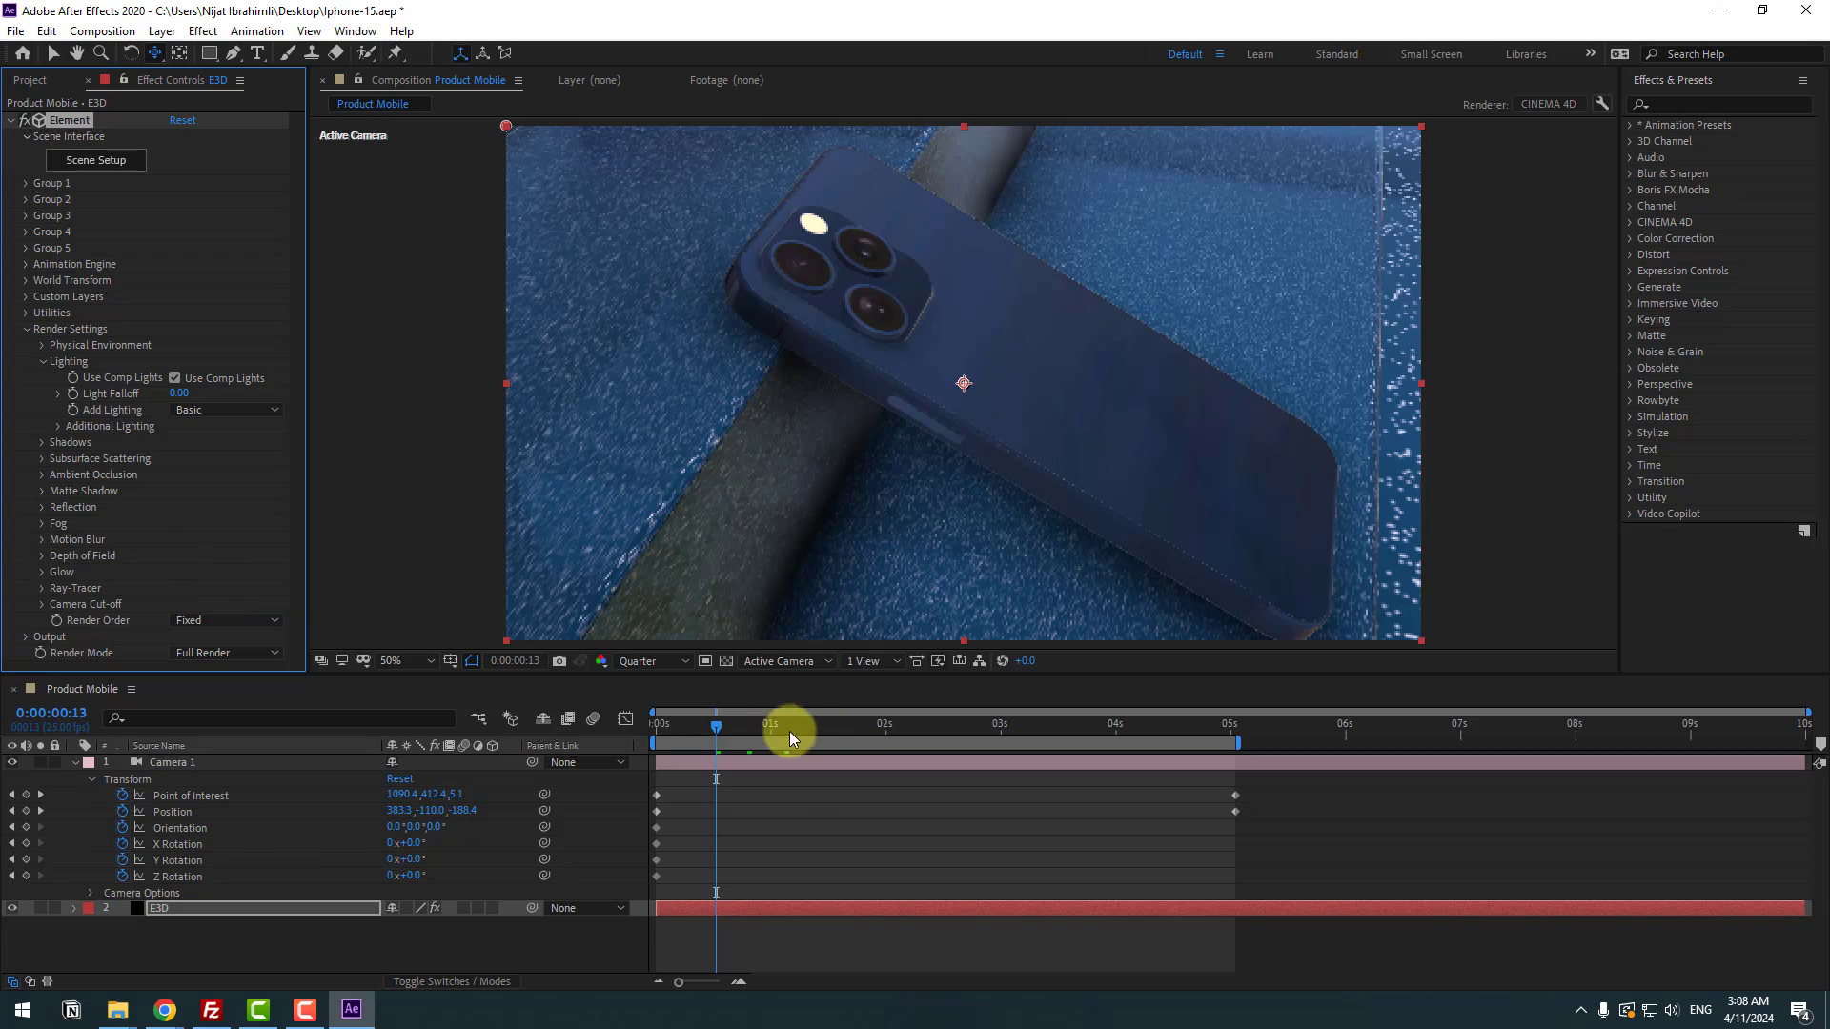
{"action": "left_click", "coordinate": [706, 730]}
{"action": "left_click_drag", "start_coordinate": [666, 738], "coordinate": [531, 735]}
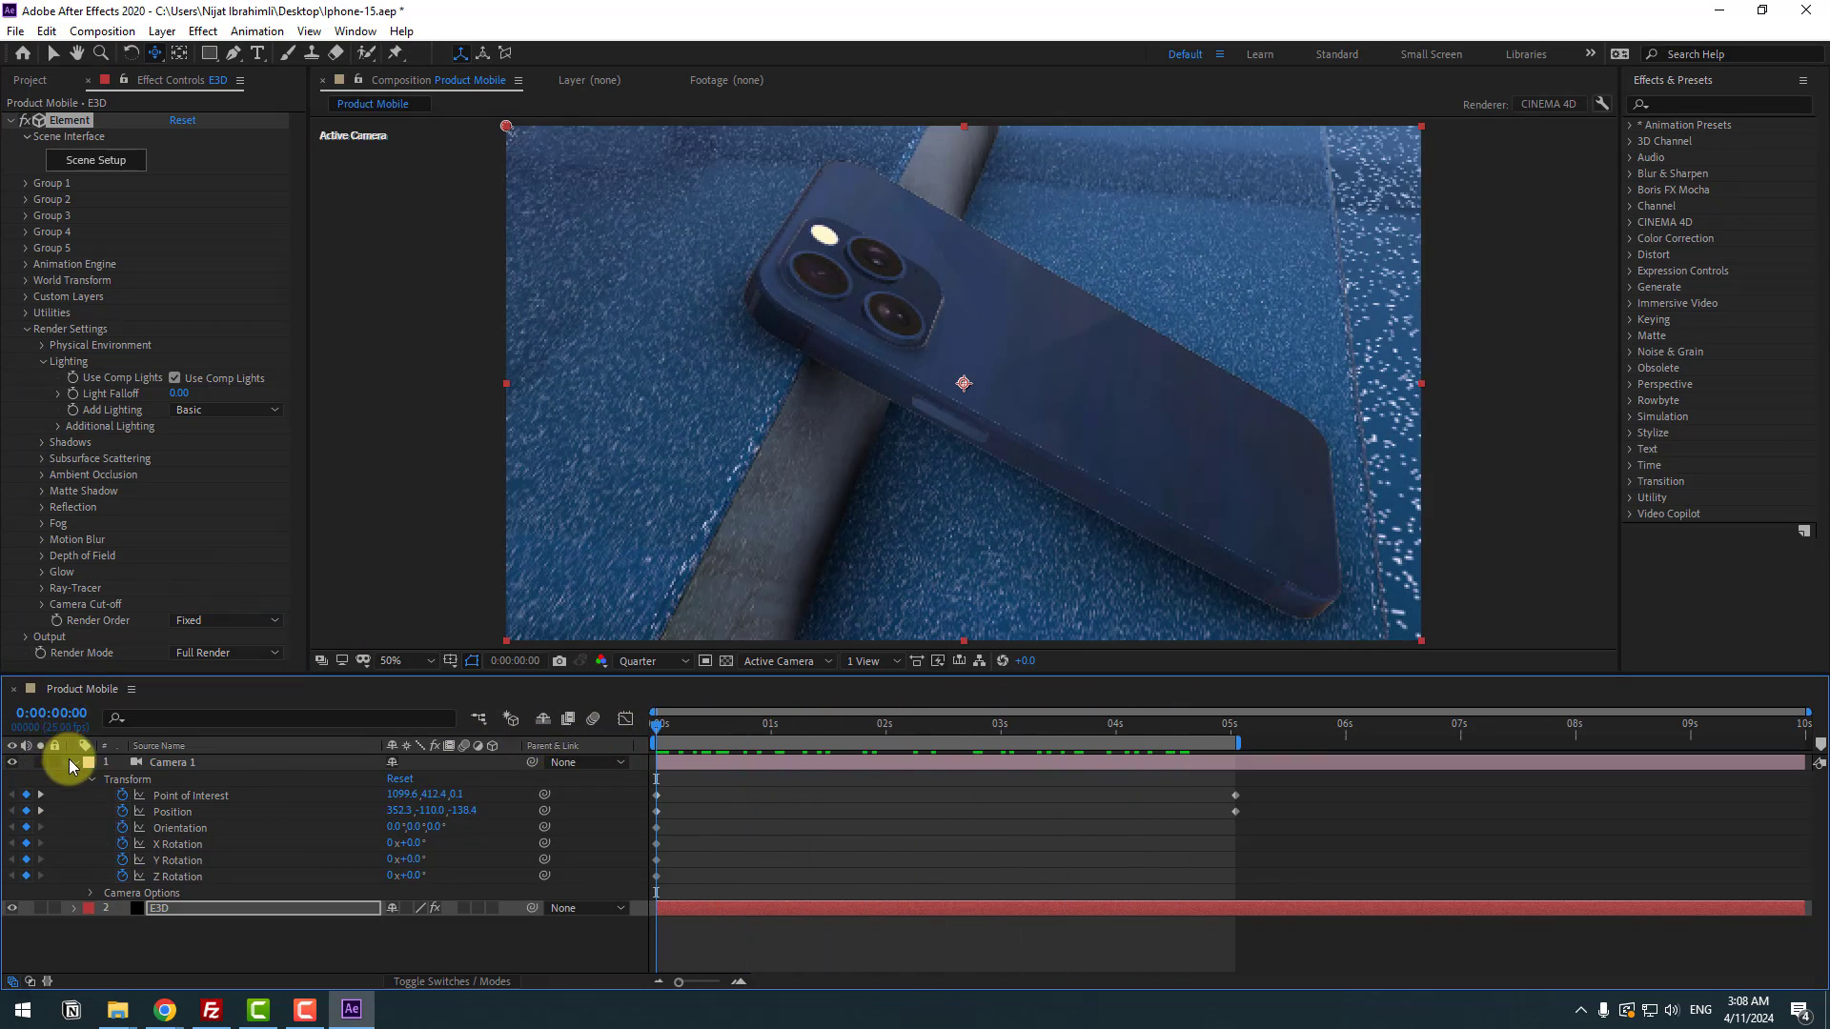
{"action": "left_click", "coordinate": [73, 762]}
- Create a new 1920×1080, 25 fps composition named Edit
{"action": "left_click", "coordinate": [366, 913]}
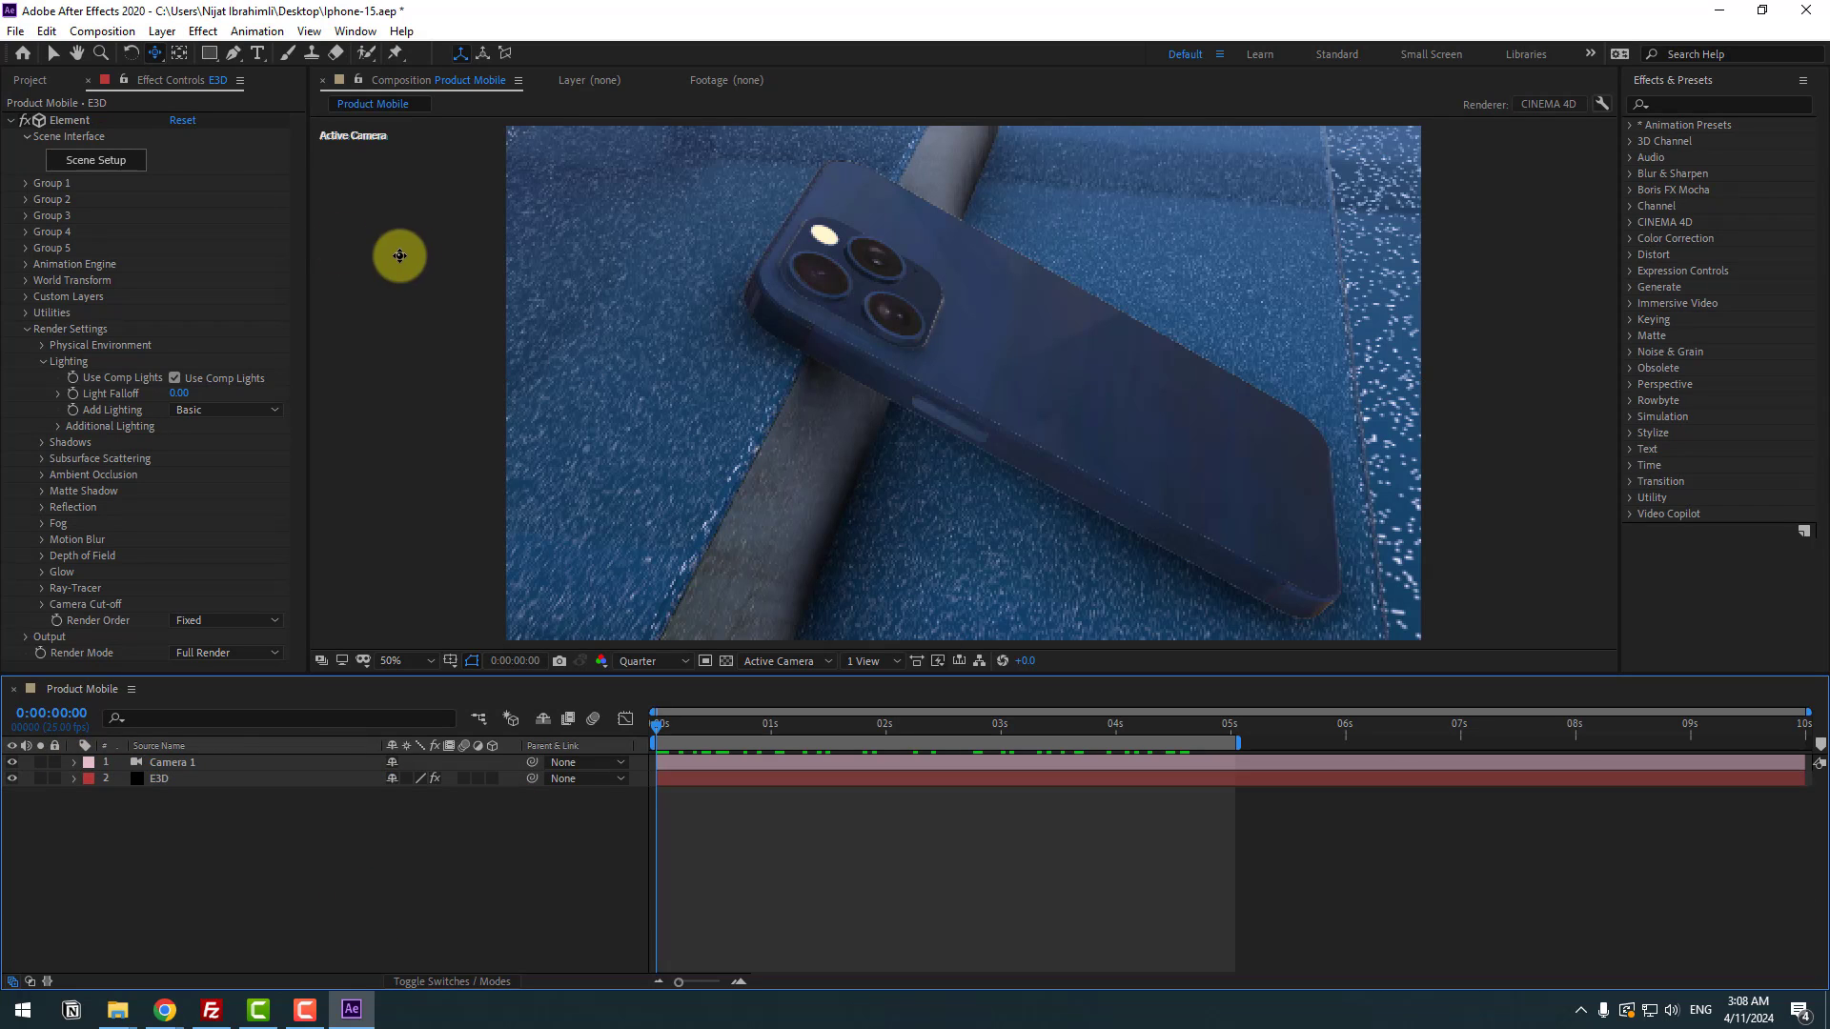
{"action": "left_click", "coordinate": [33, 80]}
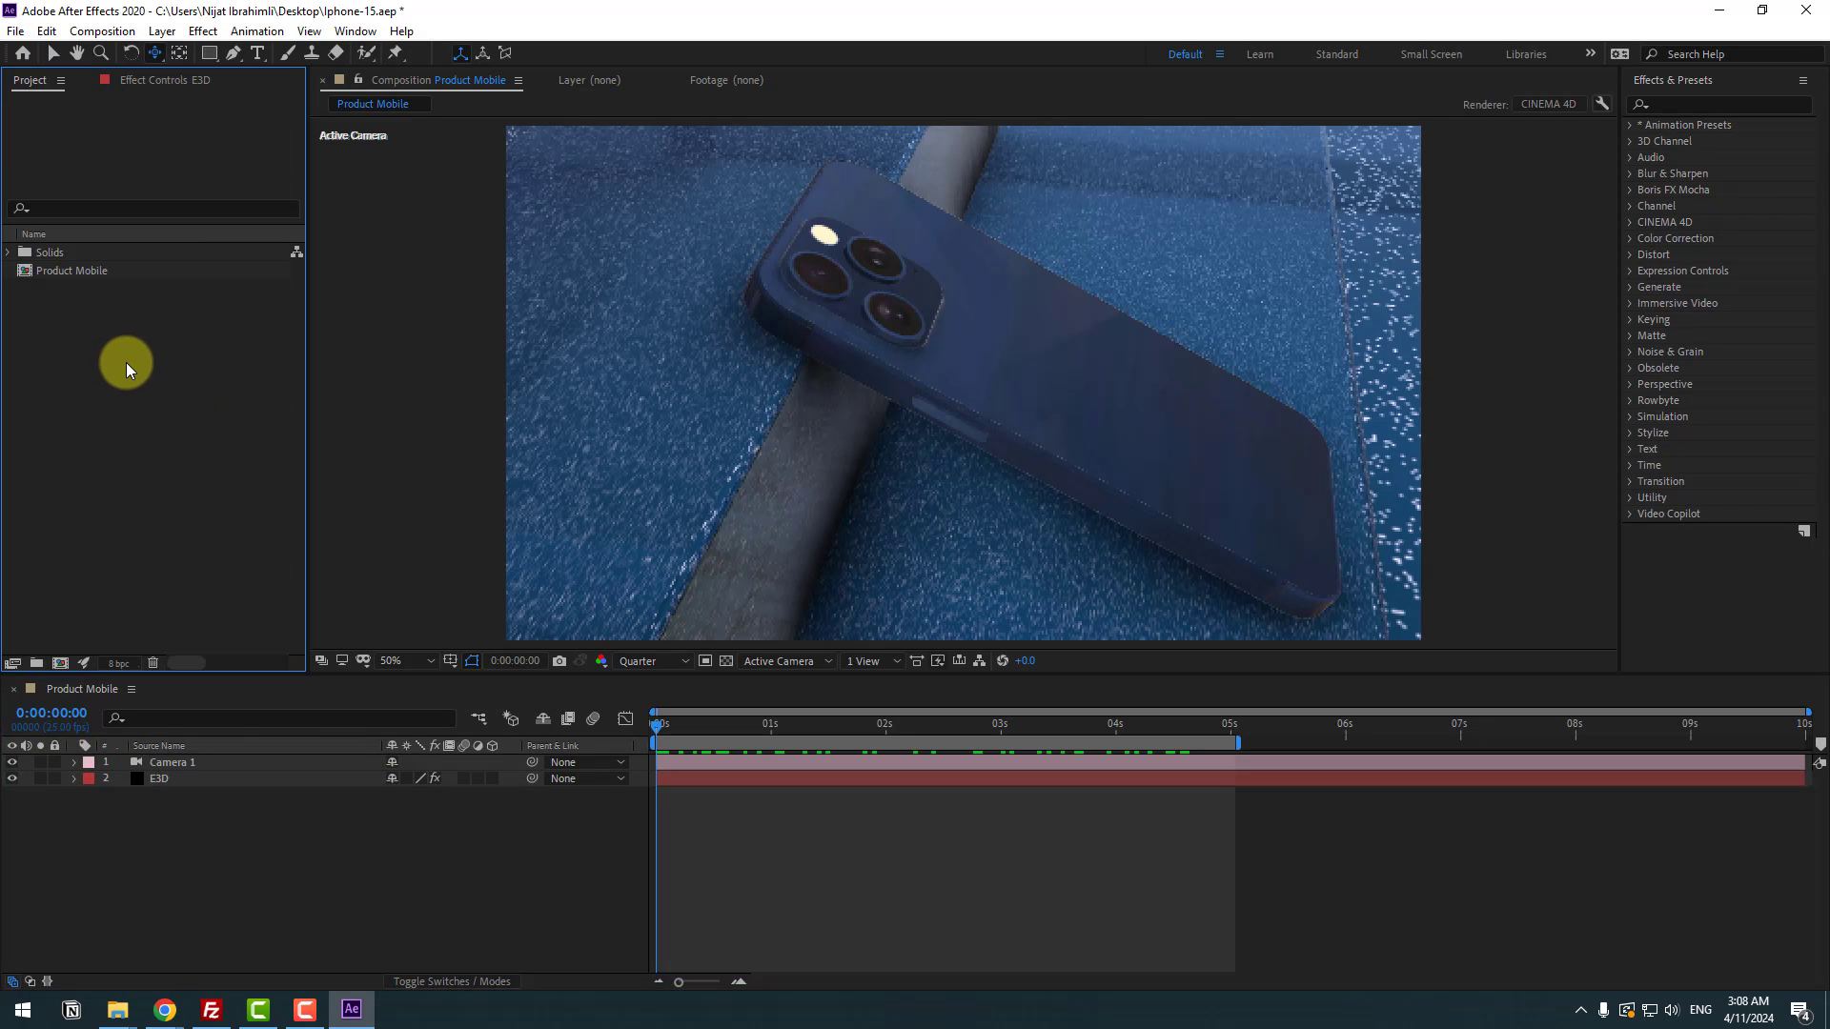
{"action": "right_click", "coordinate": [81, 339]}
{"action": "left_click", "coordinate": [174, 336]}
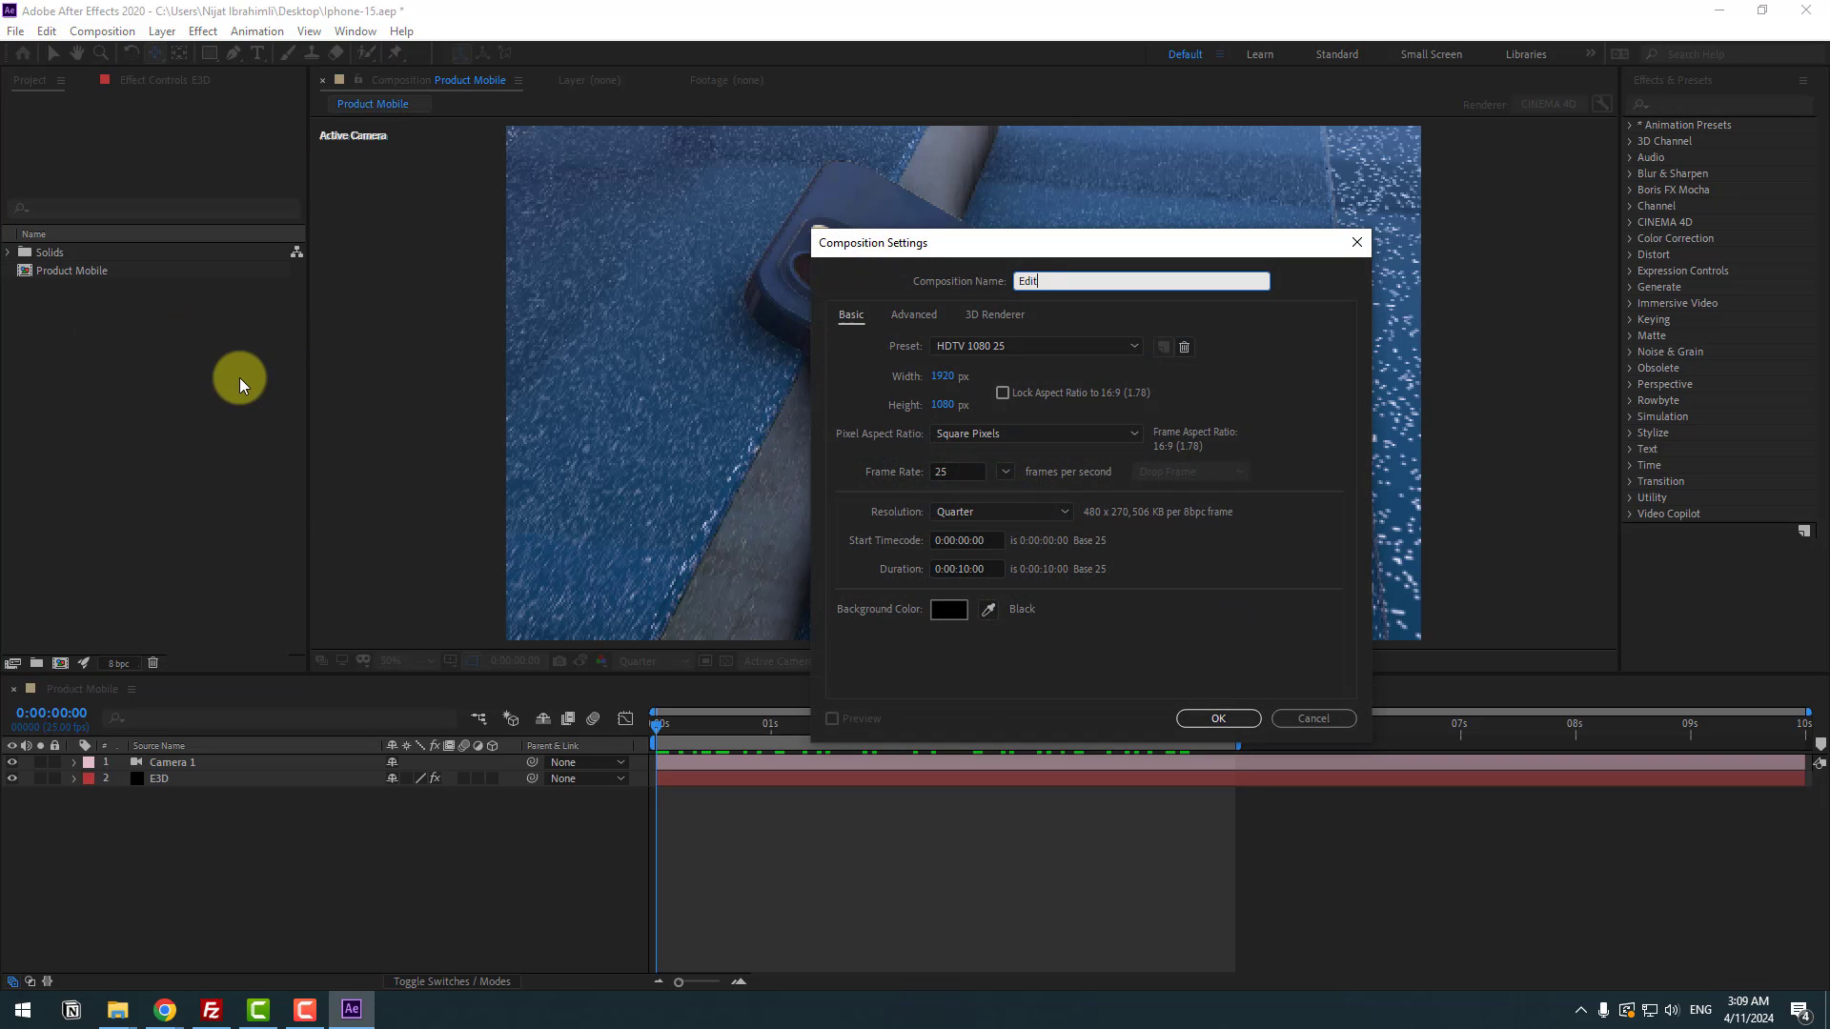
{"action": "left_click", "coordinate": [1205, 718]}
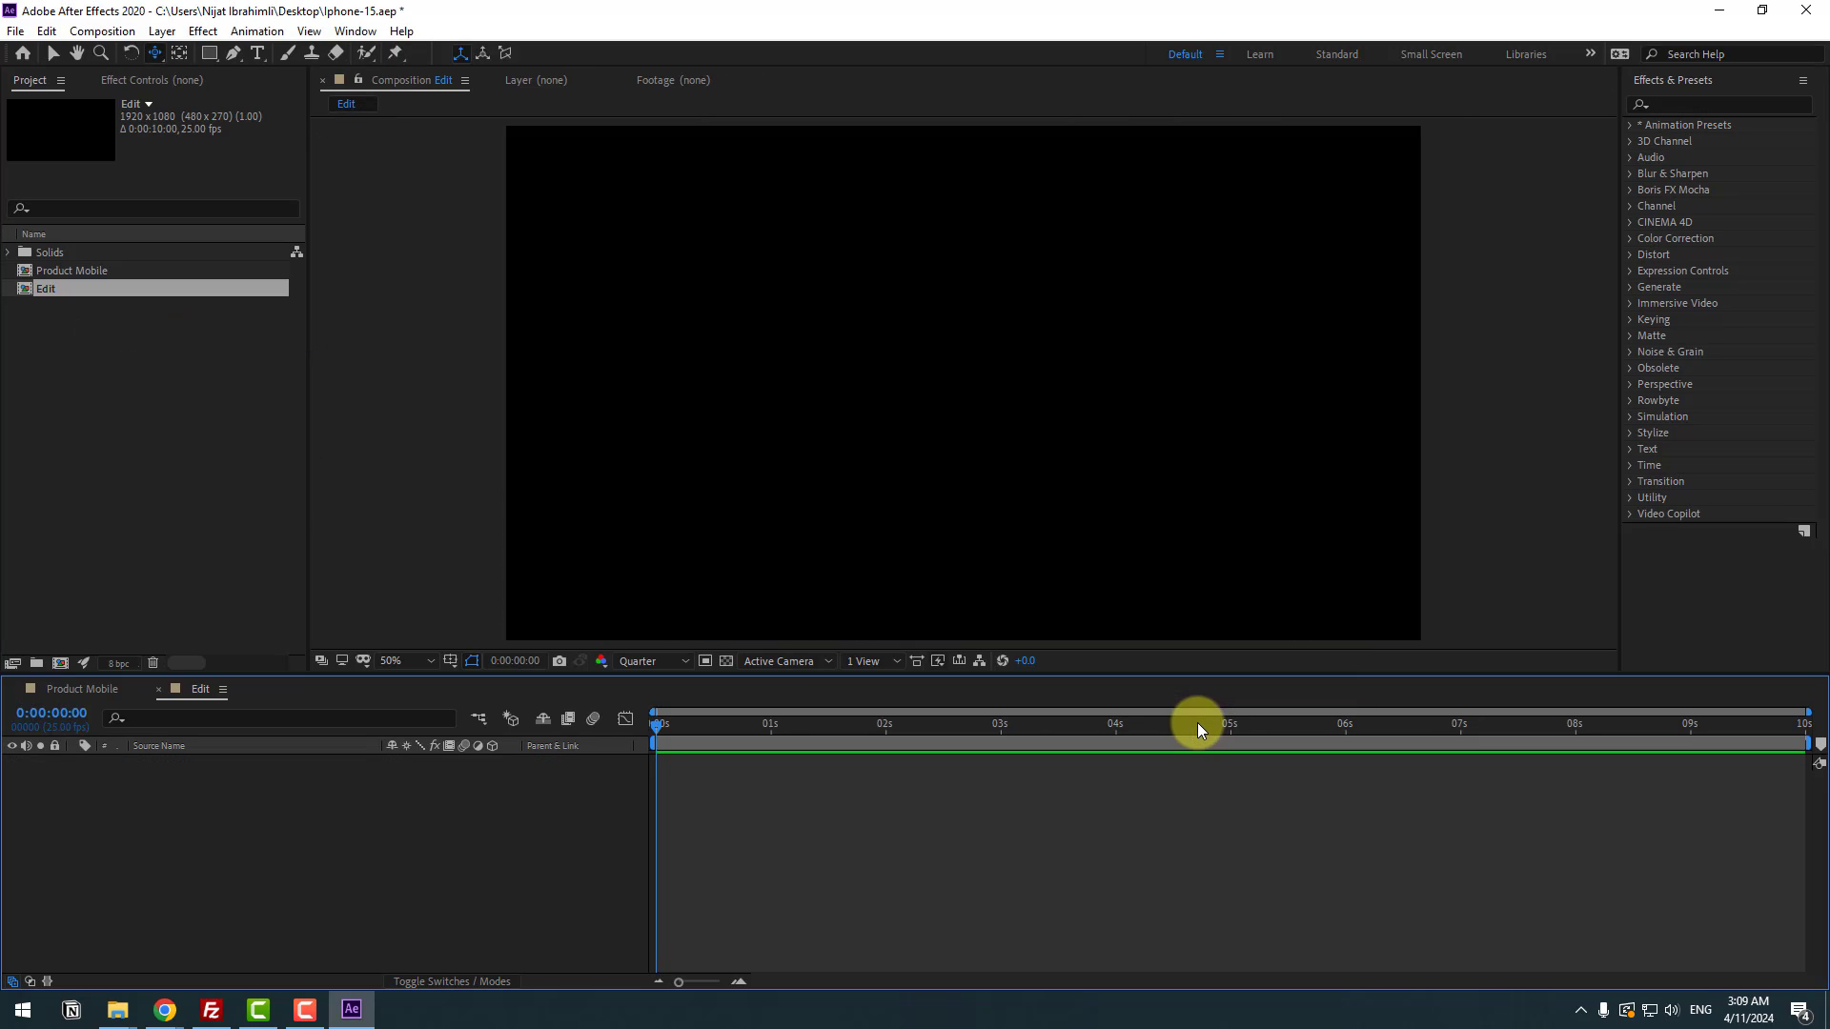
- Place Product Mobile in Edit, trim its first 12 frames, and slide it to start at 0s
{"action": "left_click", "coordinate": [84, 273]}
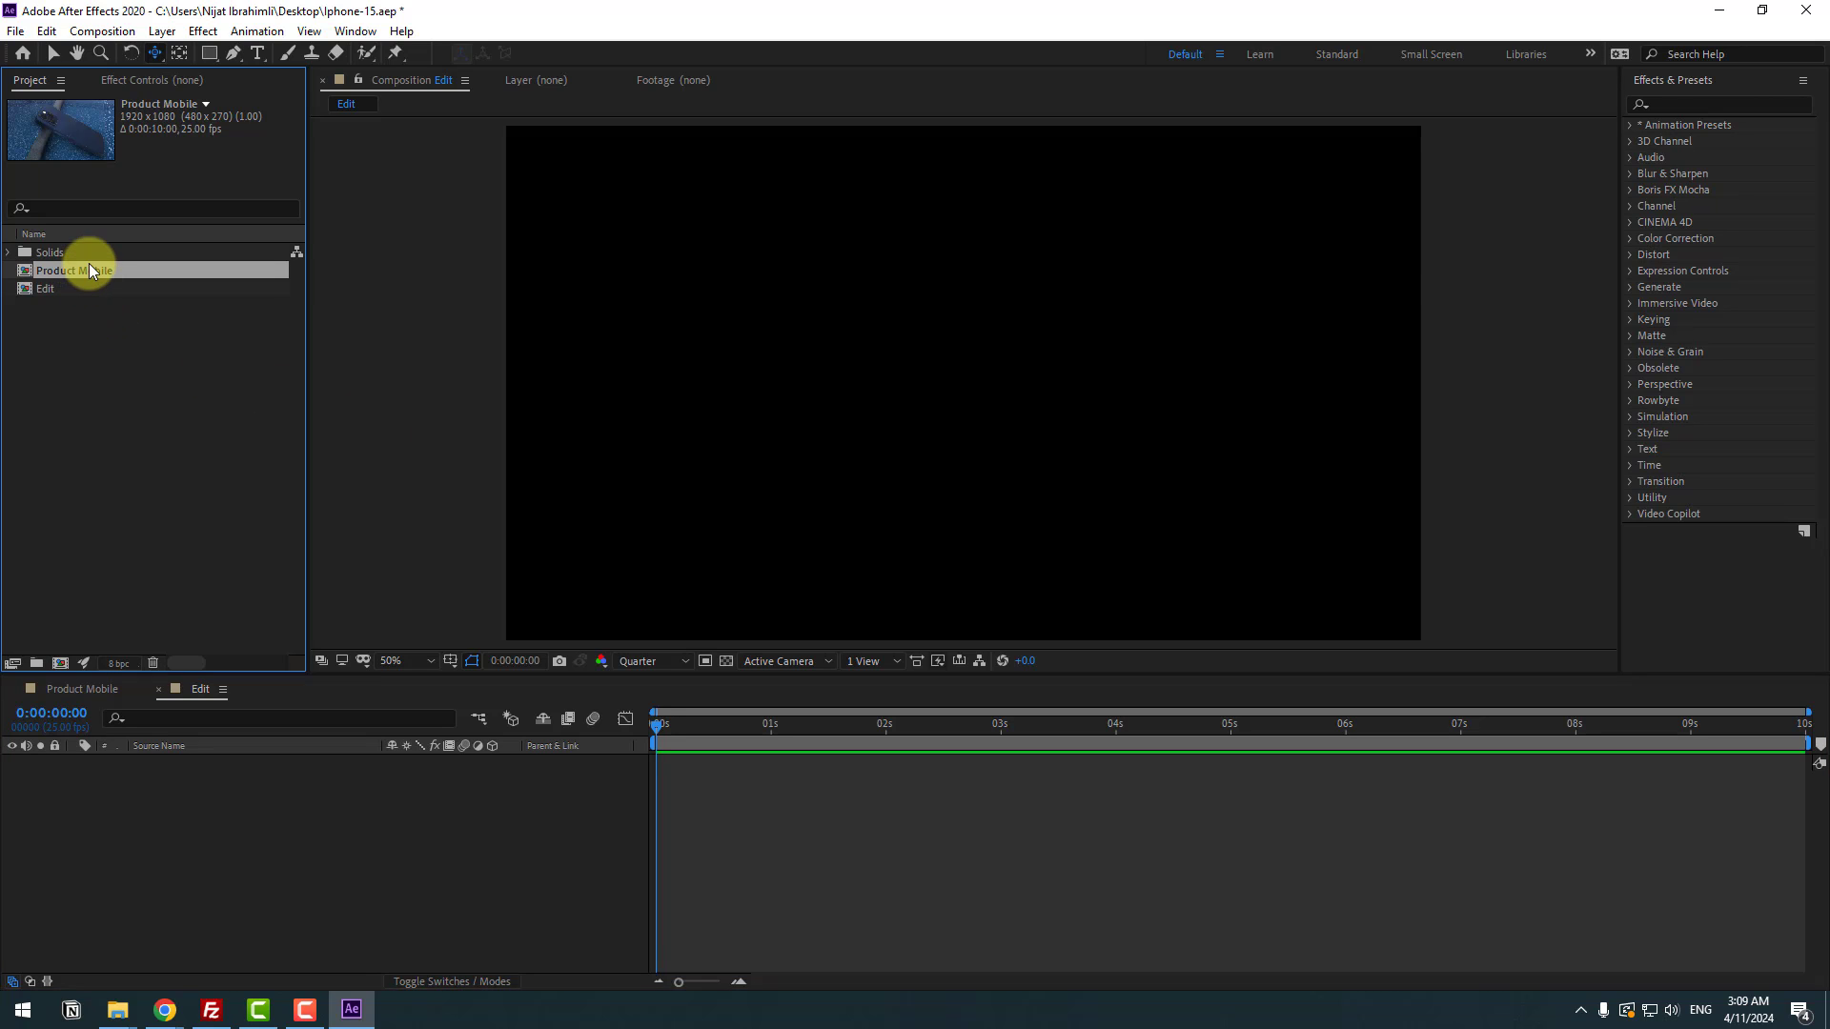
{"action": "left_click_drag", "start_coordinate": [89, 263], "coordinate": [160, 814]}
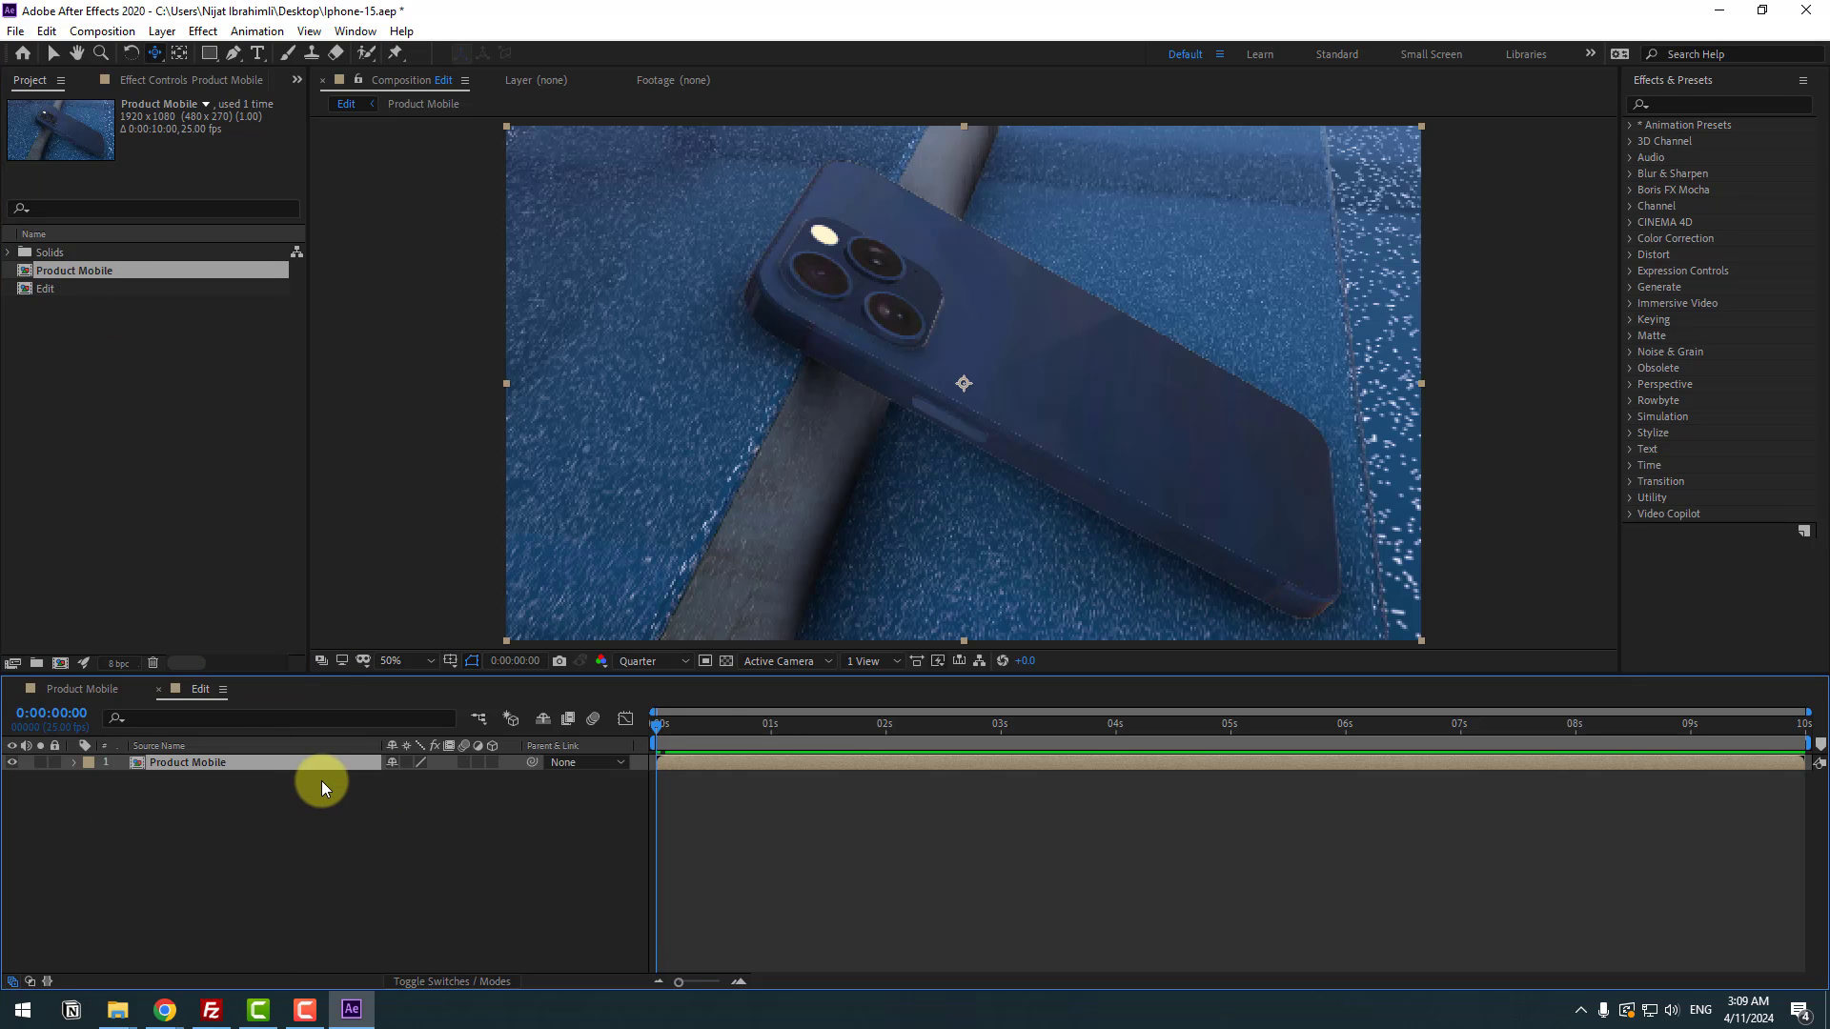
{"action": "left_click_drag", "start_coordinate": [664, 722], "coordinate": [706, 765]}
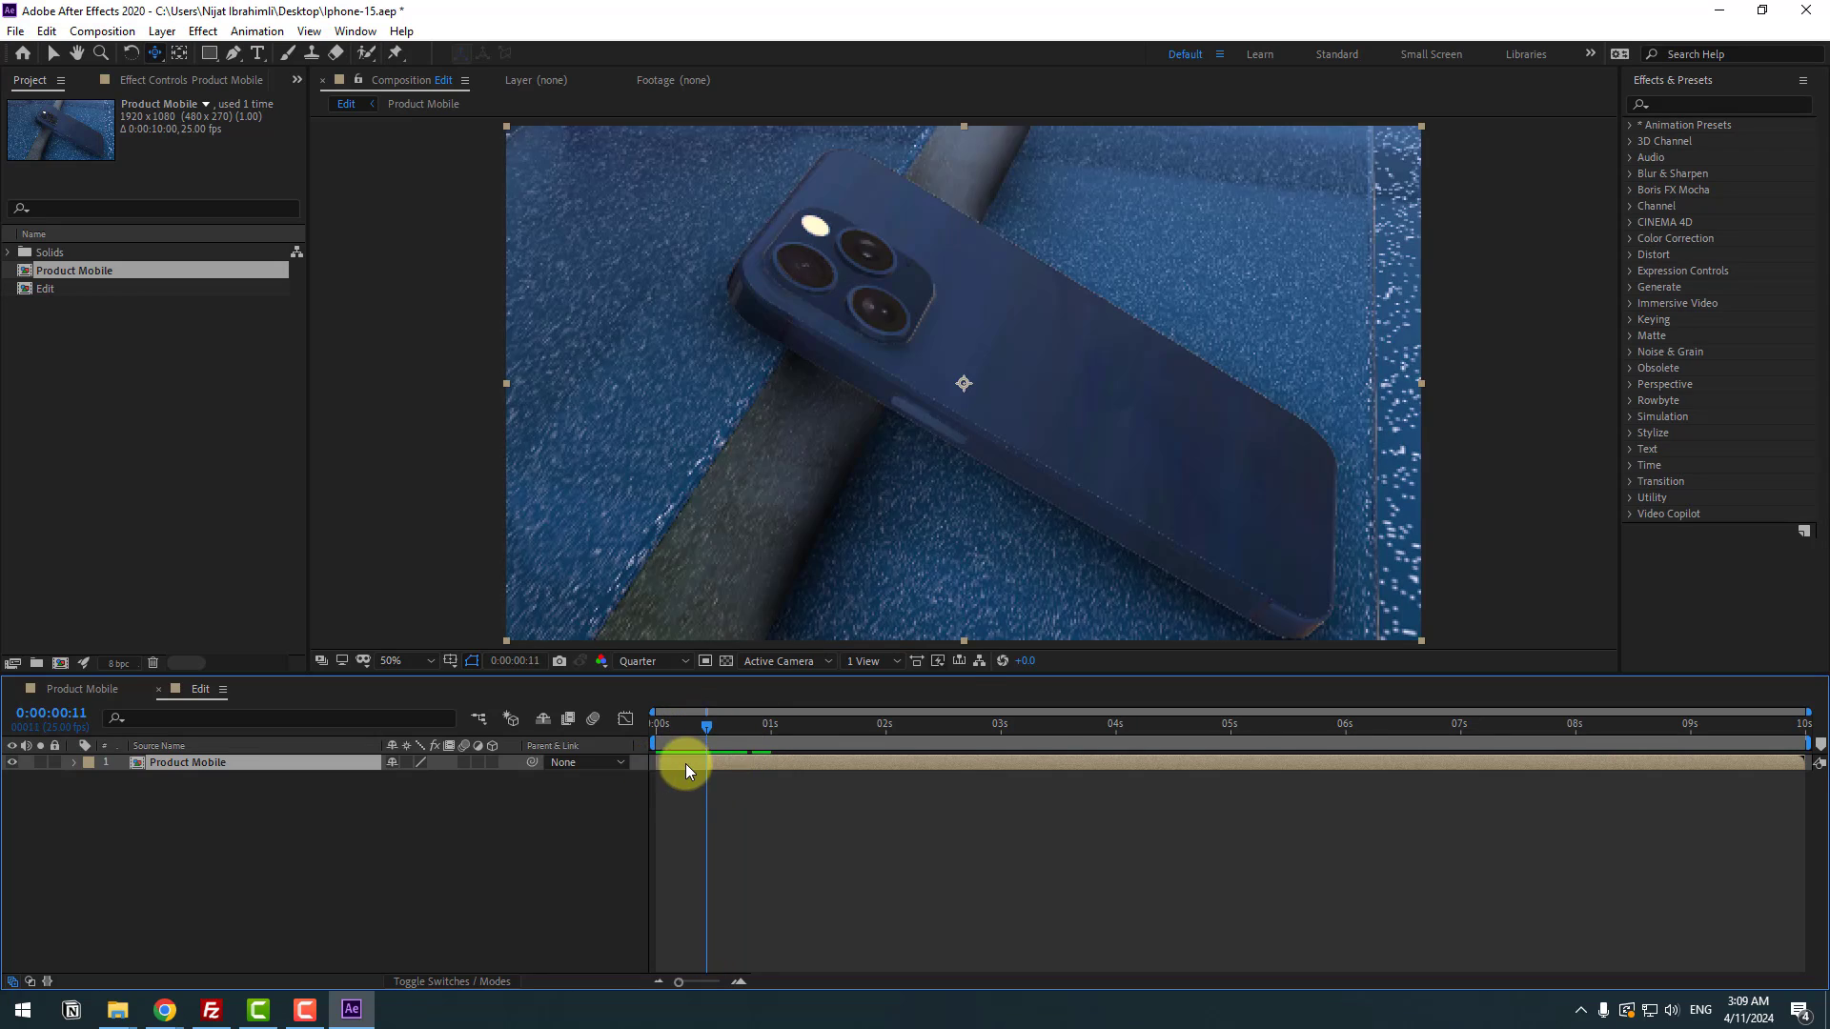
{"action": "key", "text": "alt+Home"}
{"action": "left_click", "coordinate": [659, 730]}
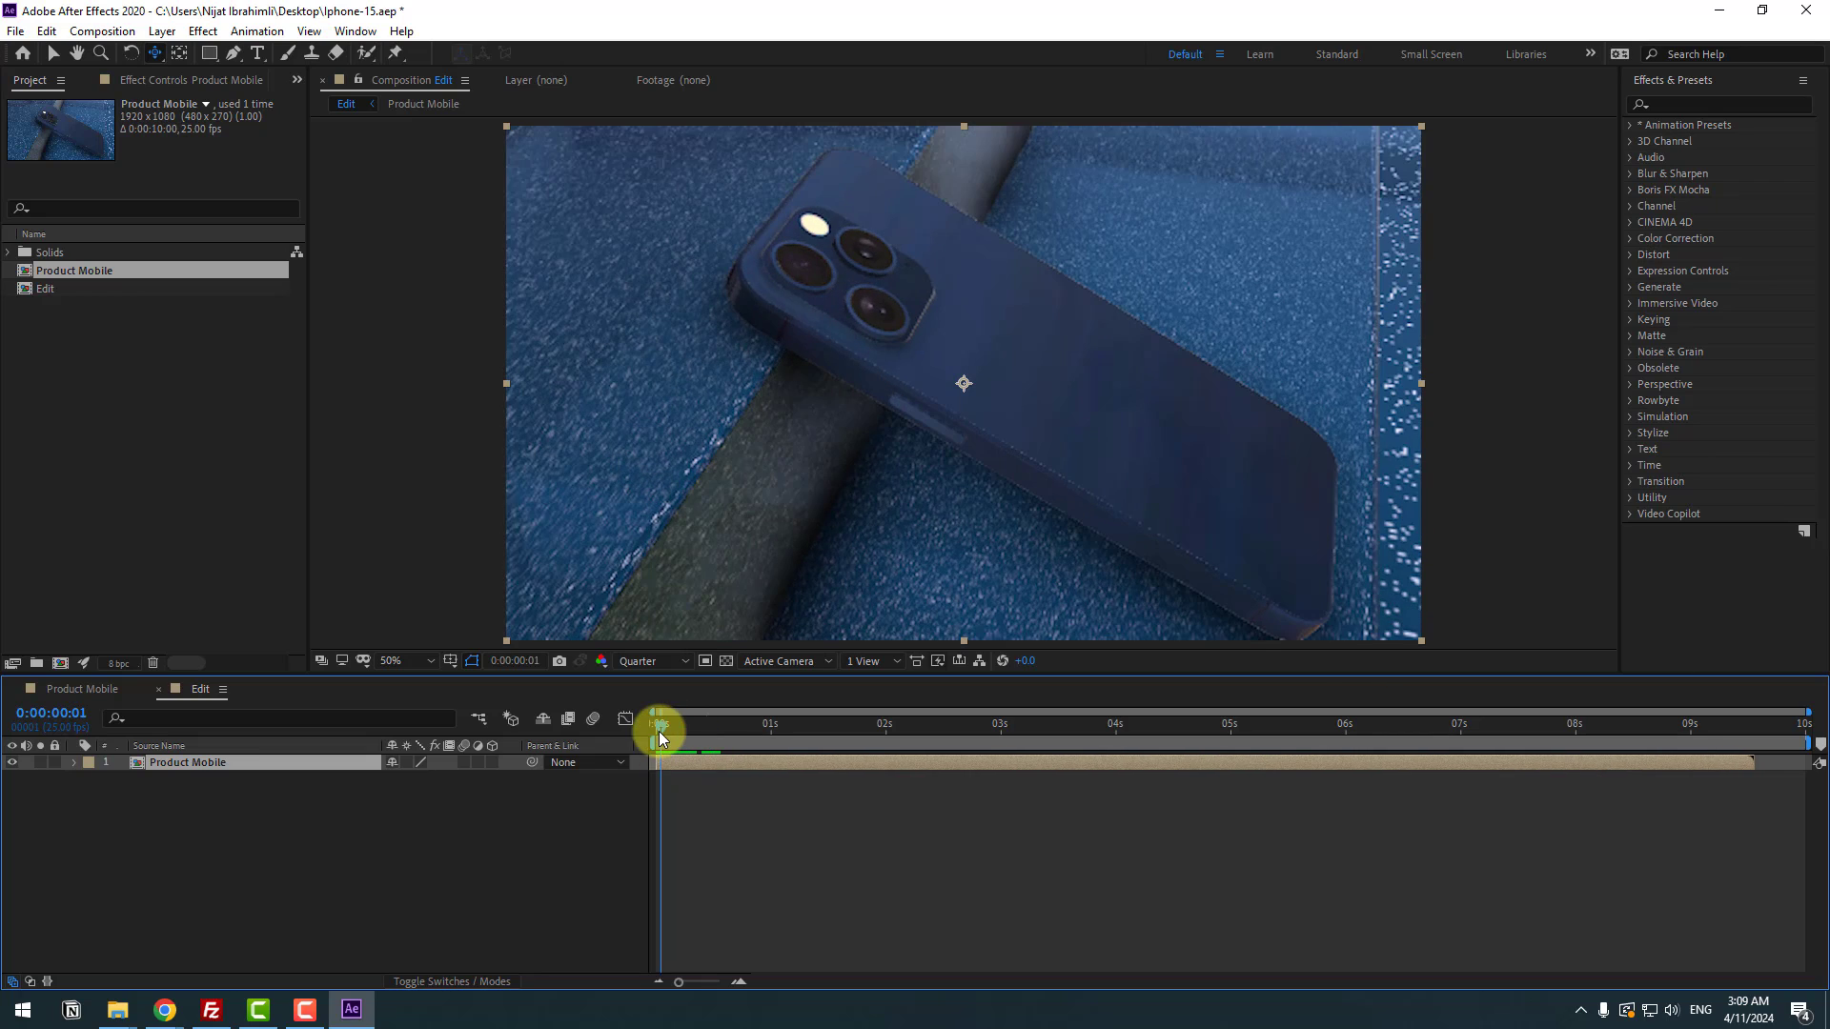
{"action": "left_click_drag", "start_coordinate": [659, 730], "coordinate": [816, 736]}
- Split Product Mobile at 1:10 and delete the later part
{"action": "left_click", "coordinate": [46, 32]}
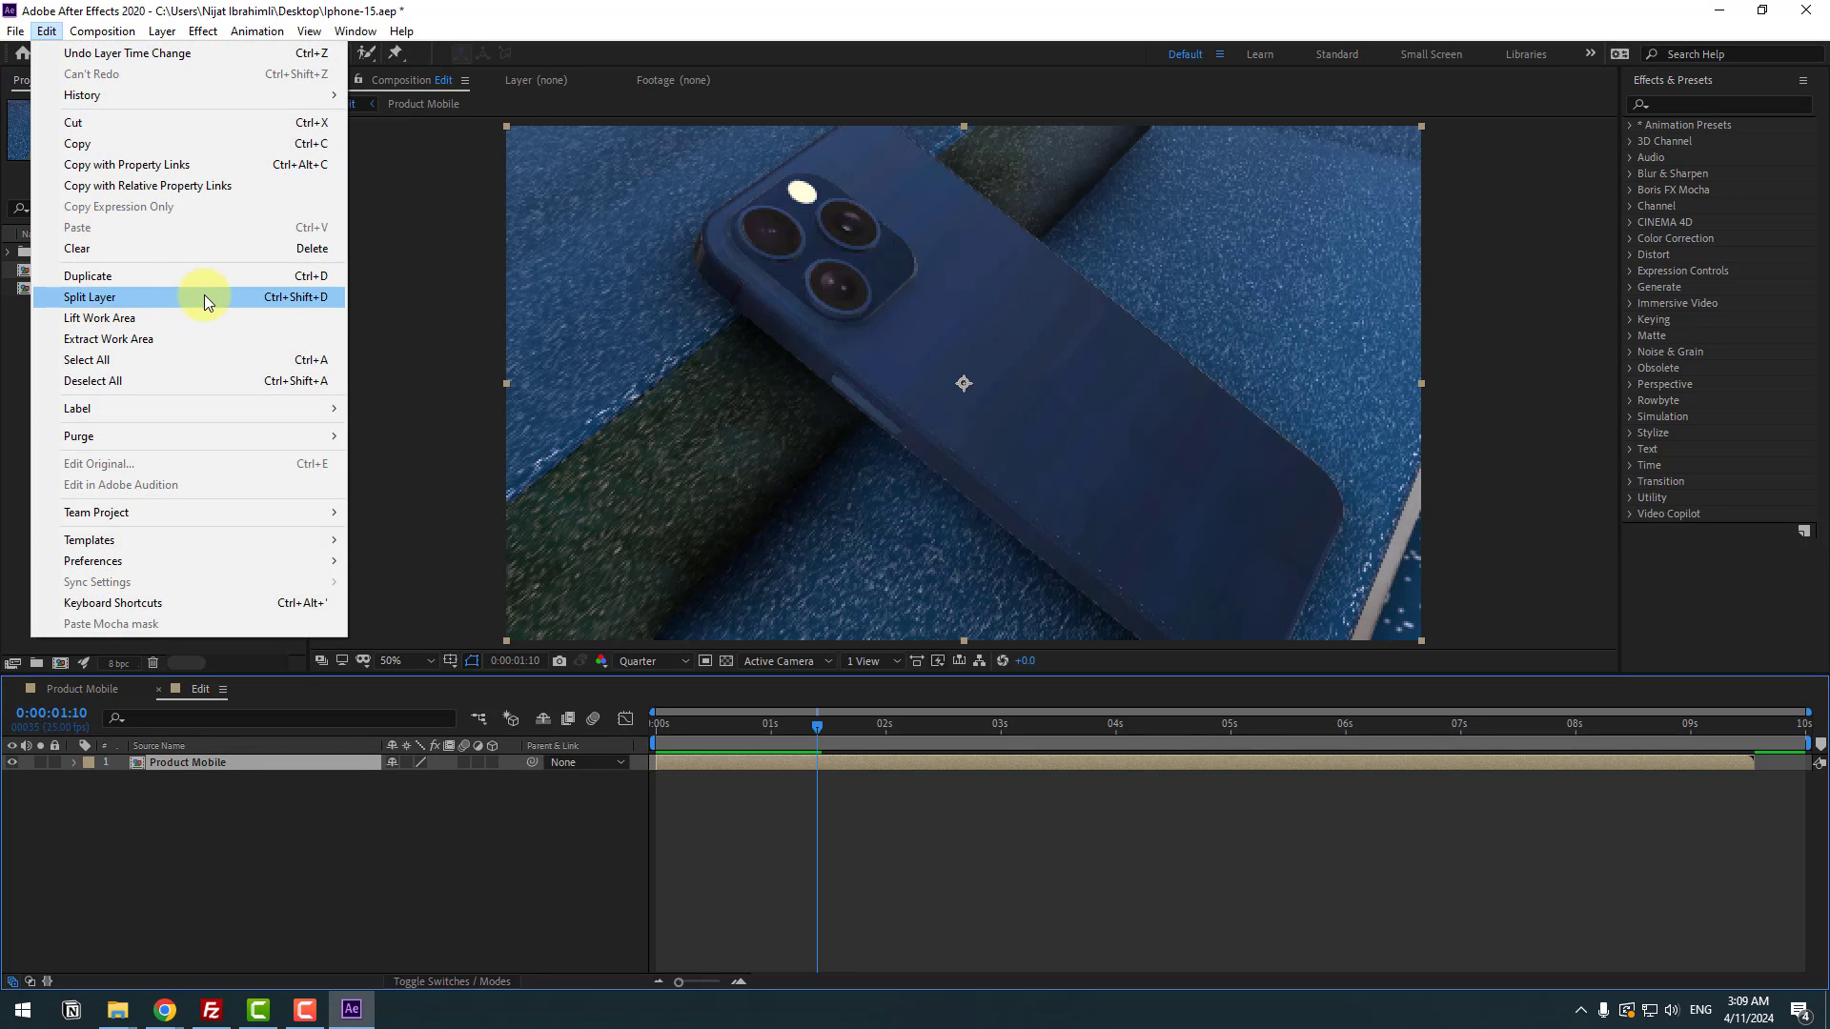
{"action": "left_click", "coordinate": [315, 298]}
{"action": "key", "text": "Delete"}
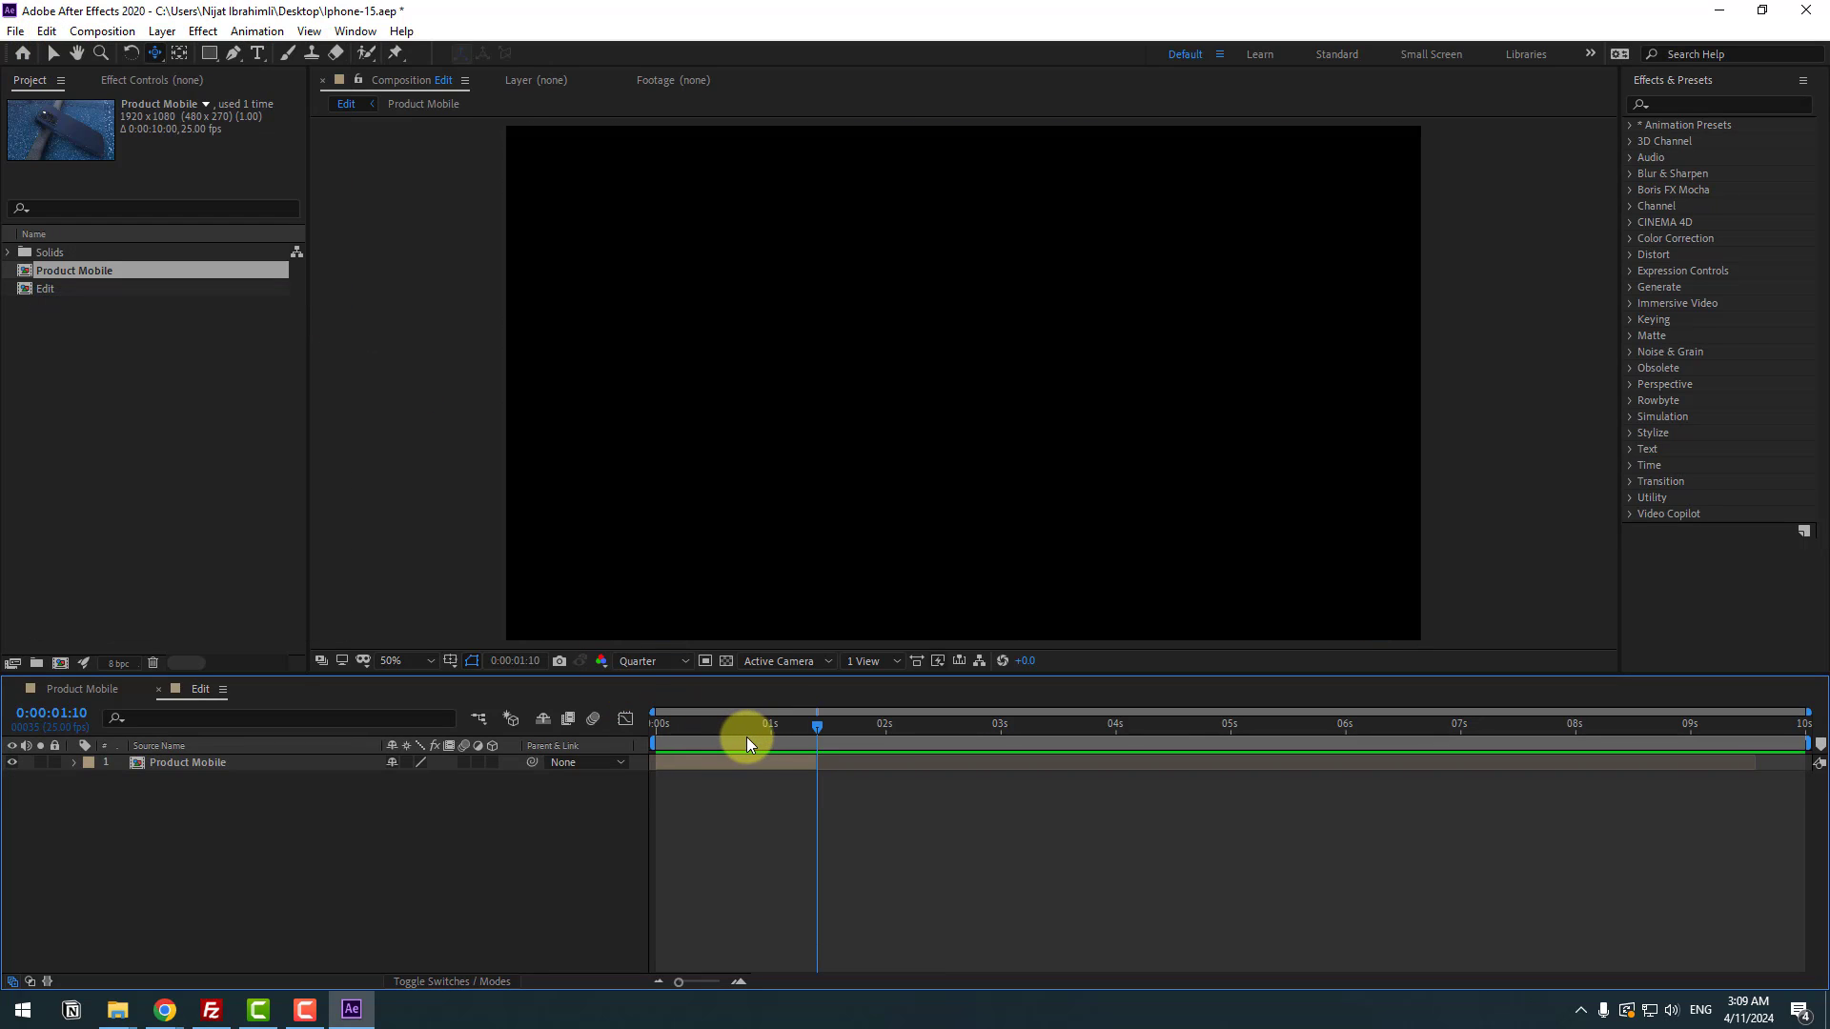
- Duplicate the comp as Product Mobile 2, place it at 1:10 in Edit, and open it
{"action": "left_click", "coordinate": [87, 271]}
{"action": "key", "text": "ctrl+d"}
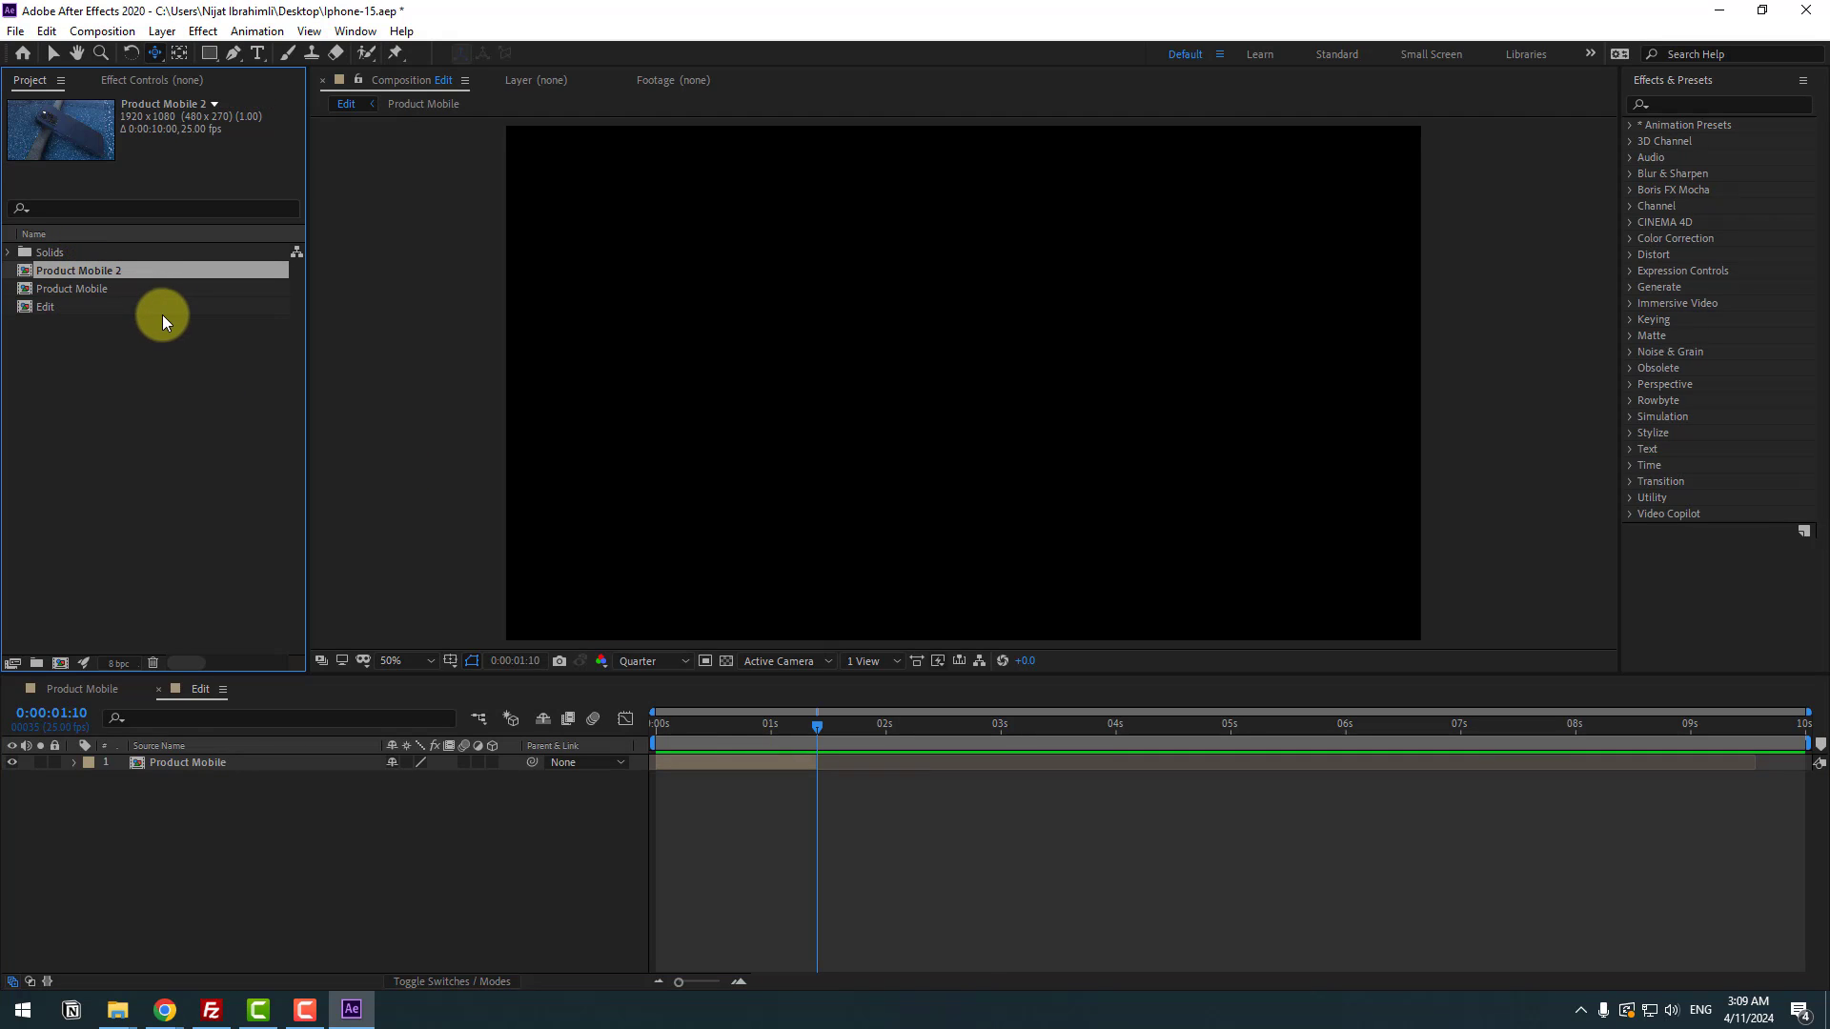
{"action": "left_click_drag", "start_coordinate": [84, 273], "coordinate": [167, 762]}
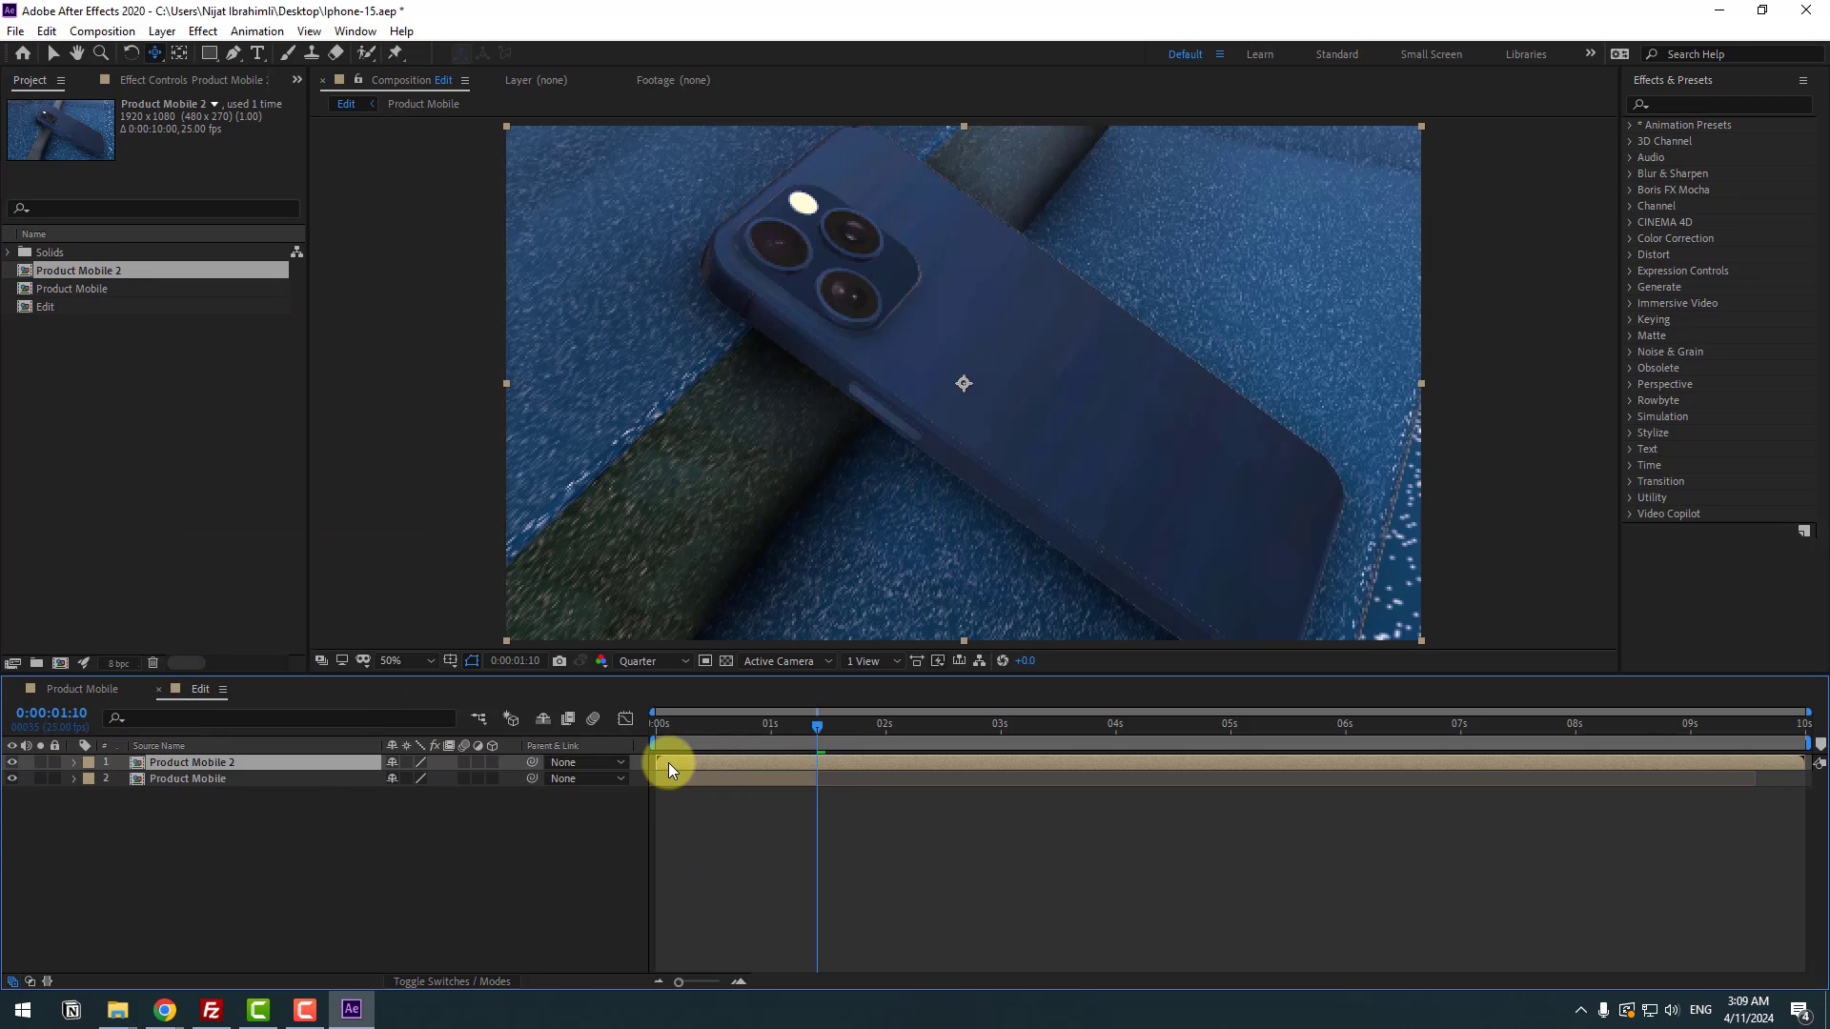
{"action": "left_click_drag", "start_coordinate": [668, 762], "coordinate": [825, 766]}
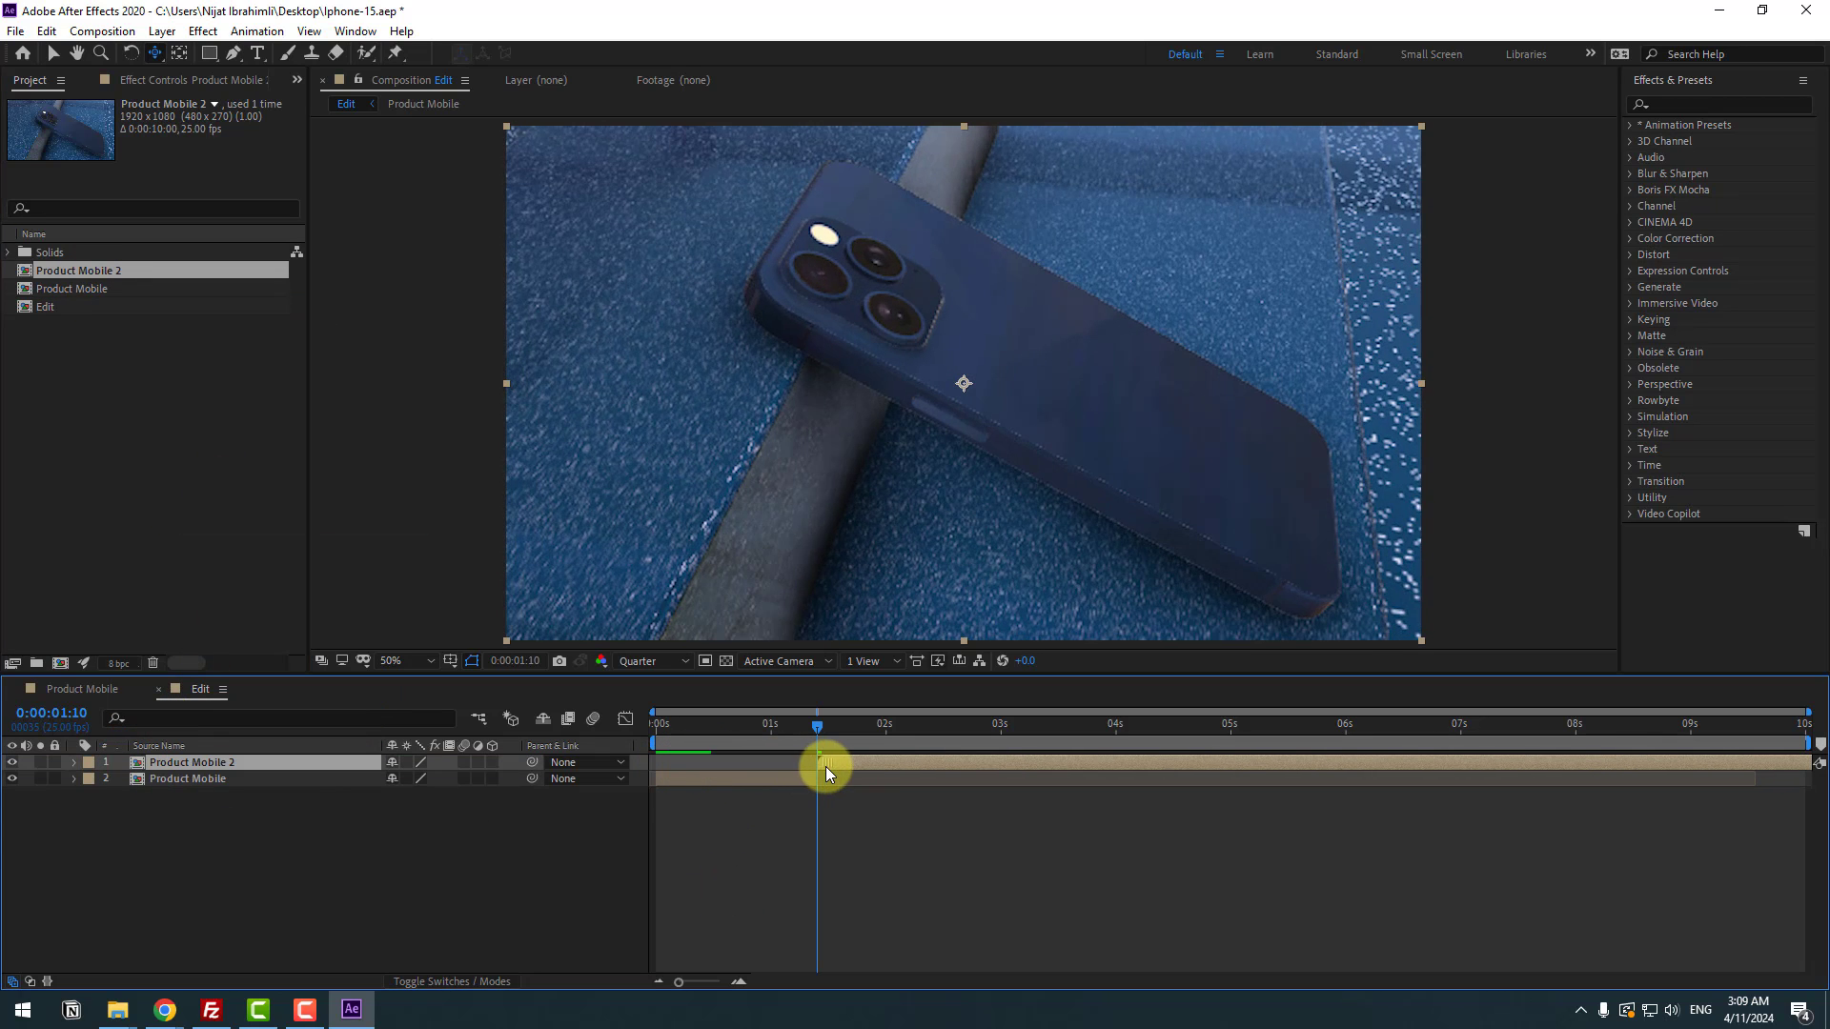
{"action": "double_click", "coordinate": [206, 762]}
{"action": "left_click", "coordinate": [181, 764]}
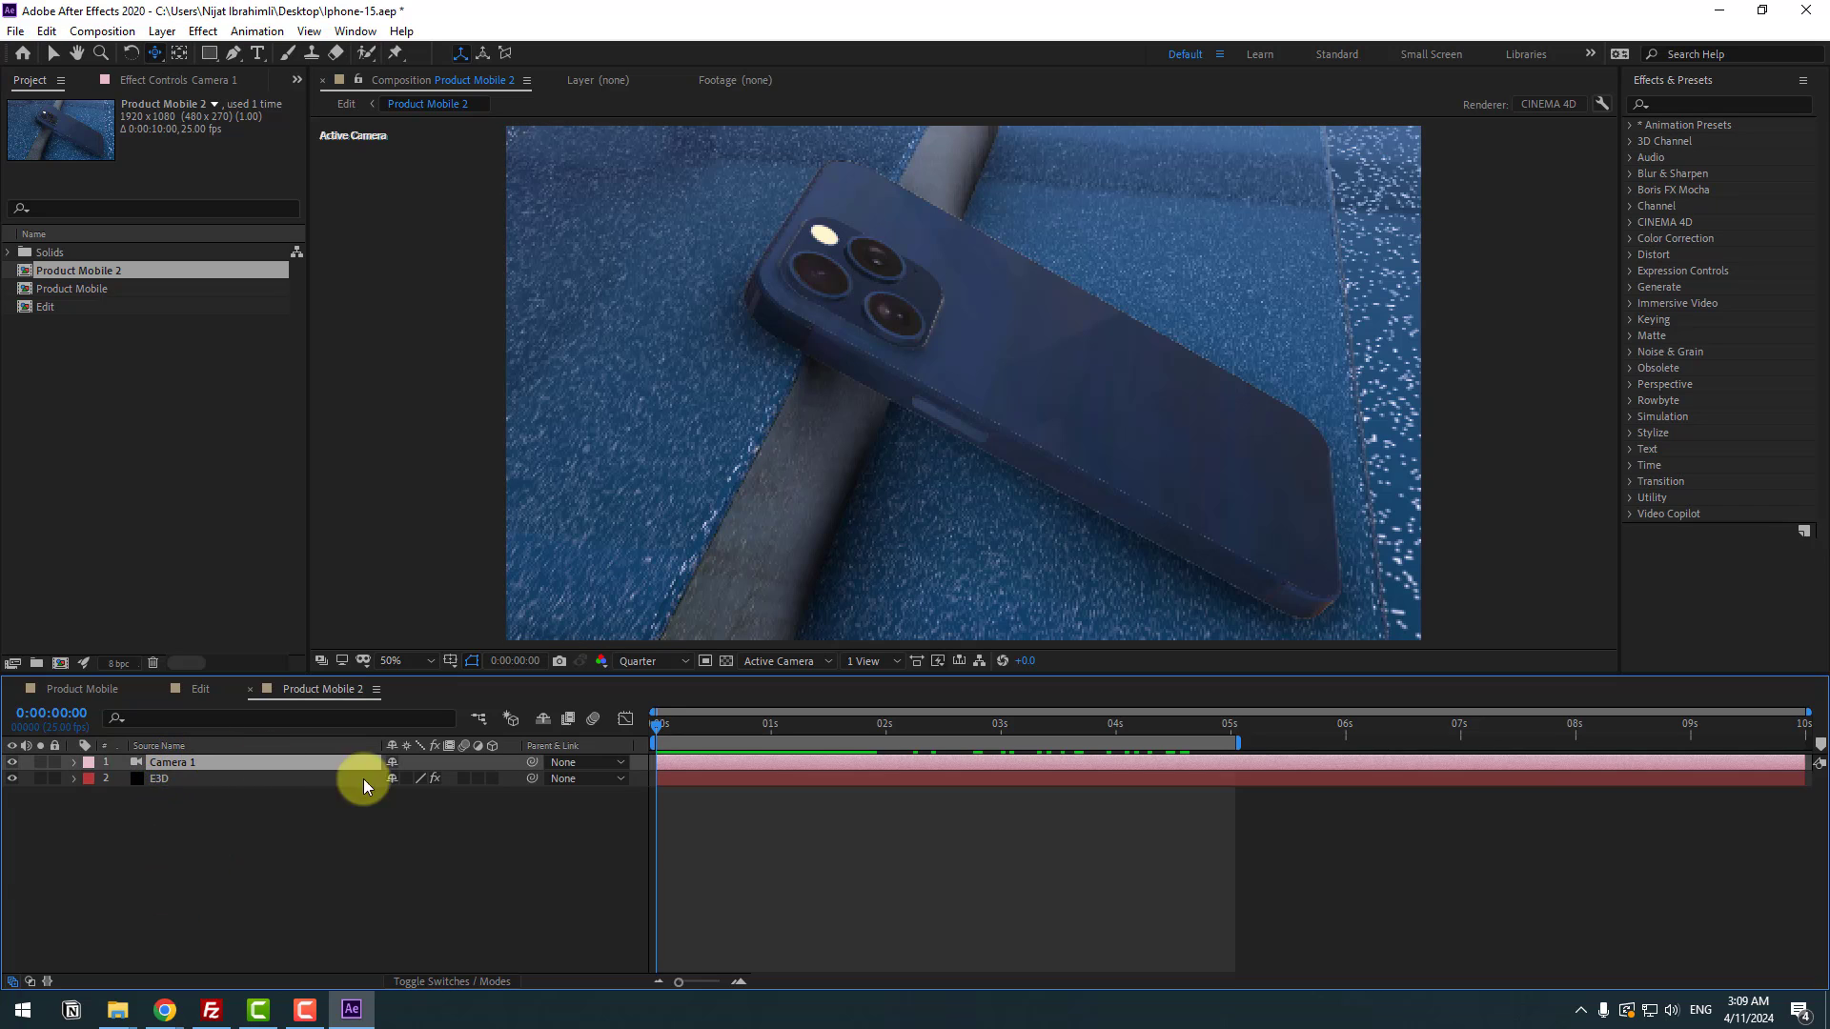
- Check Camera 1's 5-second keyframes, then select E3D's Element World Rotation properties
{"action": "key", "text": "u"}
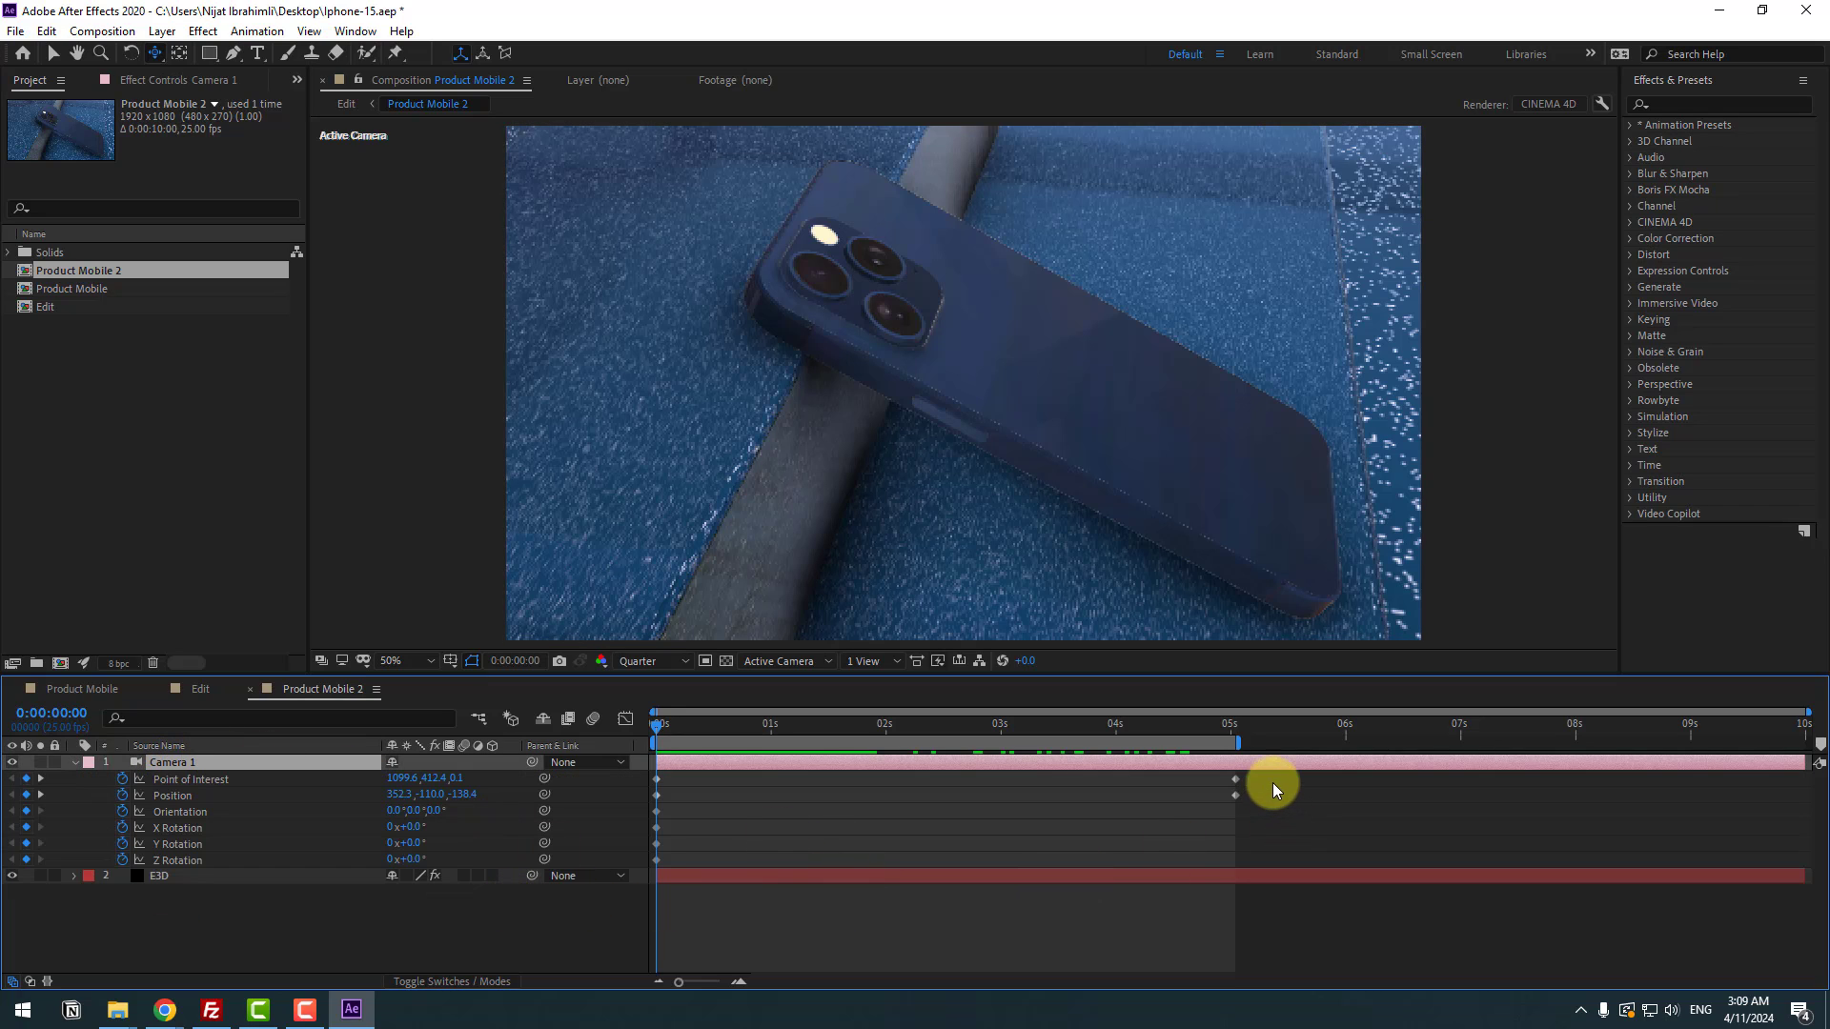
{"action": "left_click_drag", "start_coordinate": [1273, 782], "coordinate": [1211, 848]}
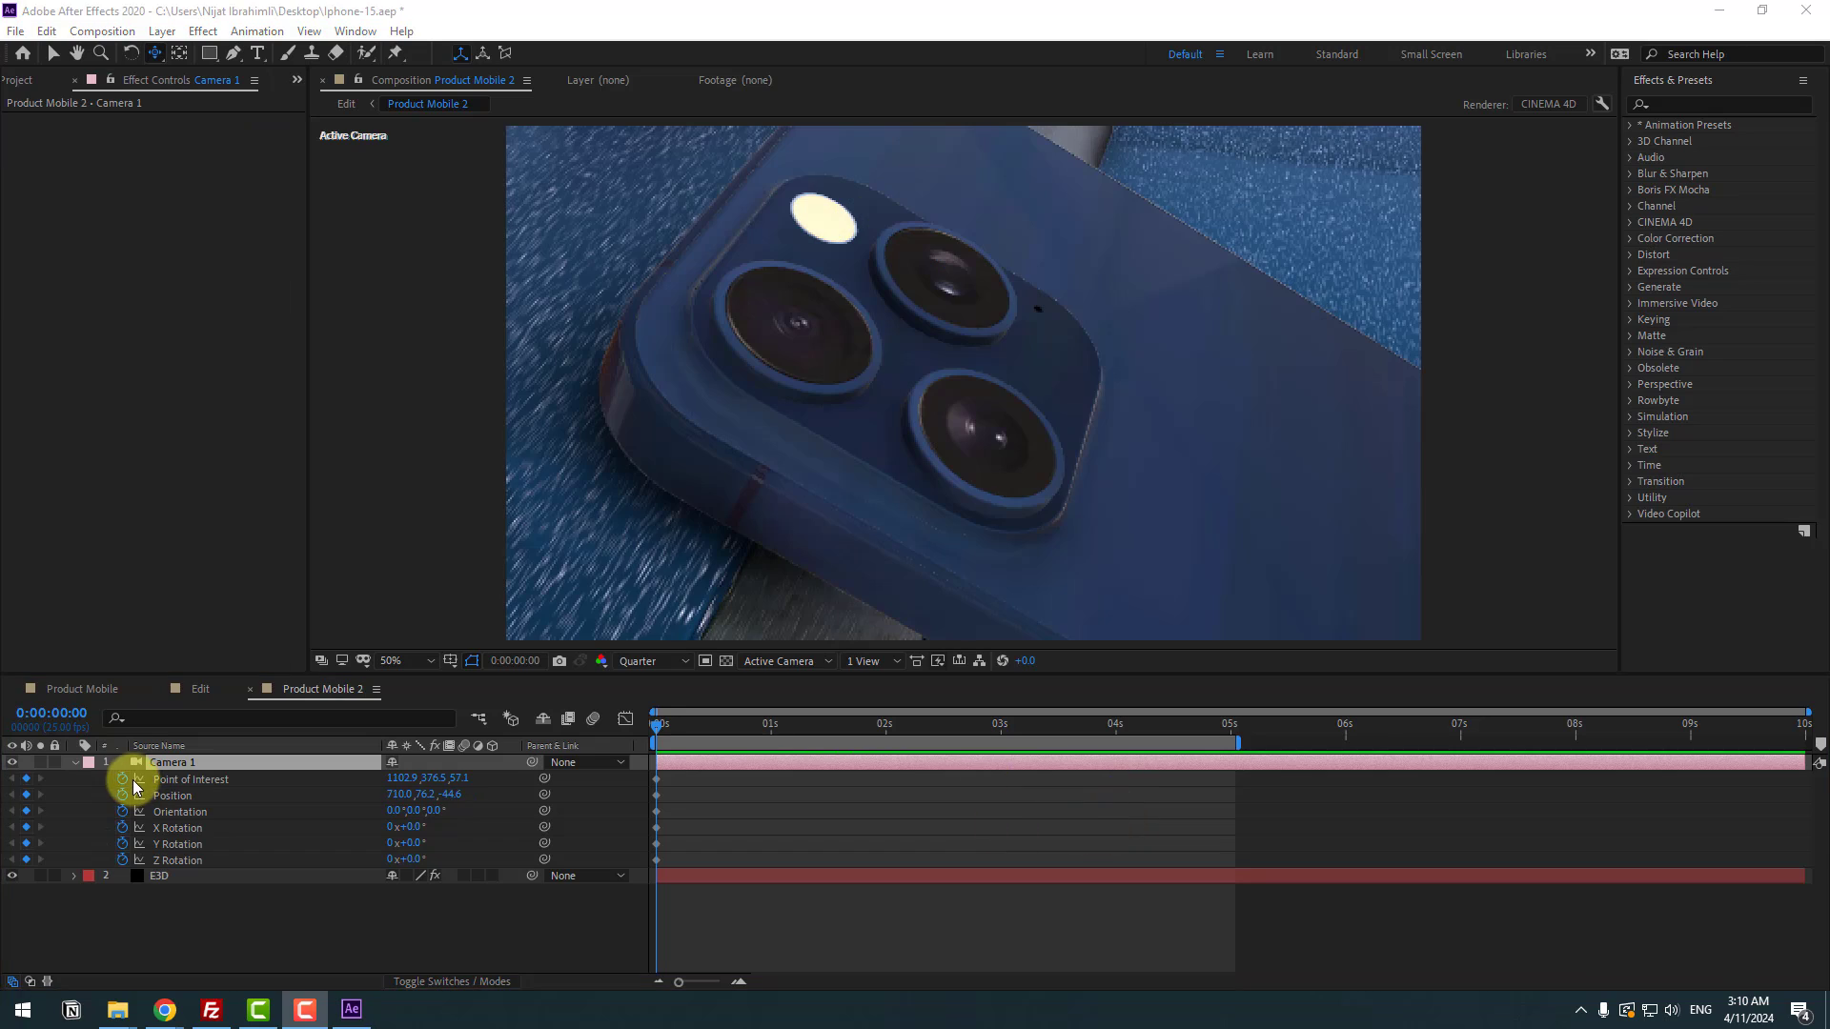
{"action": "left_click", "coordinate": [74, 762]}
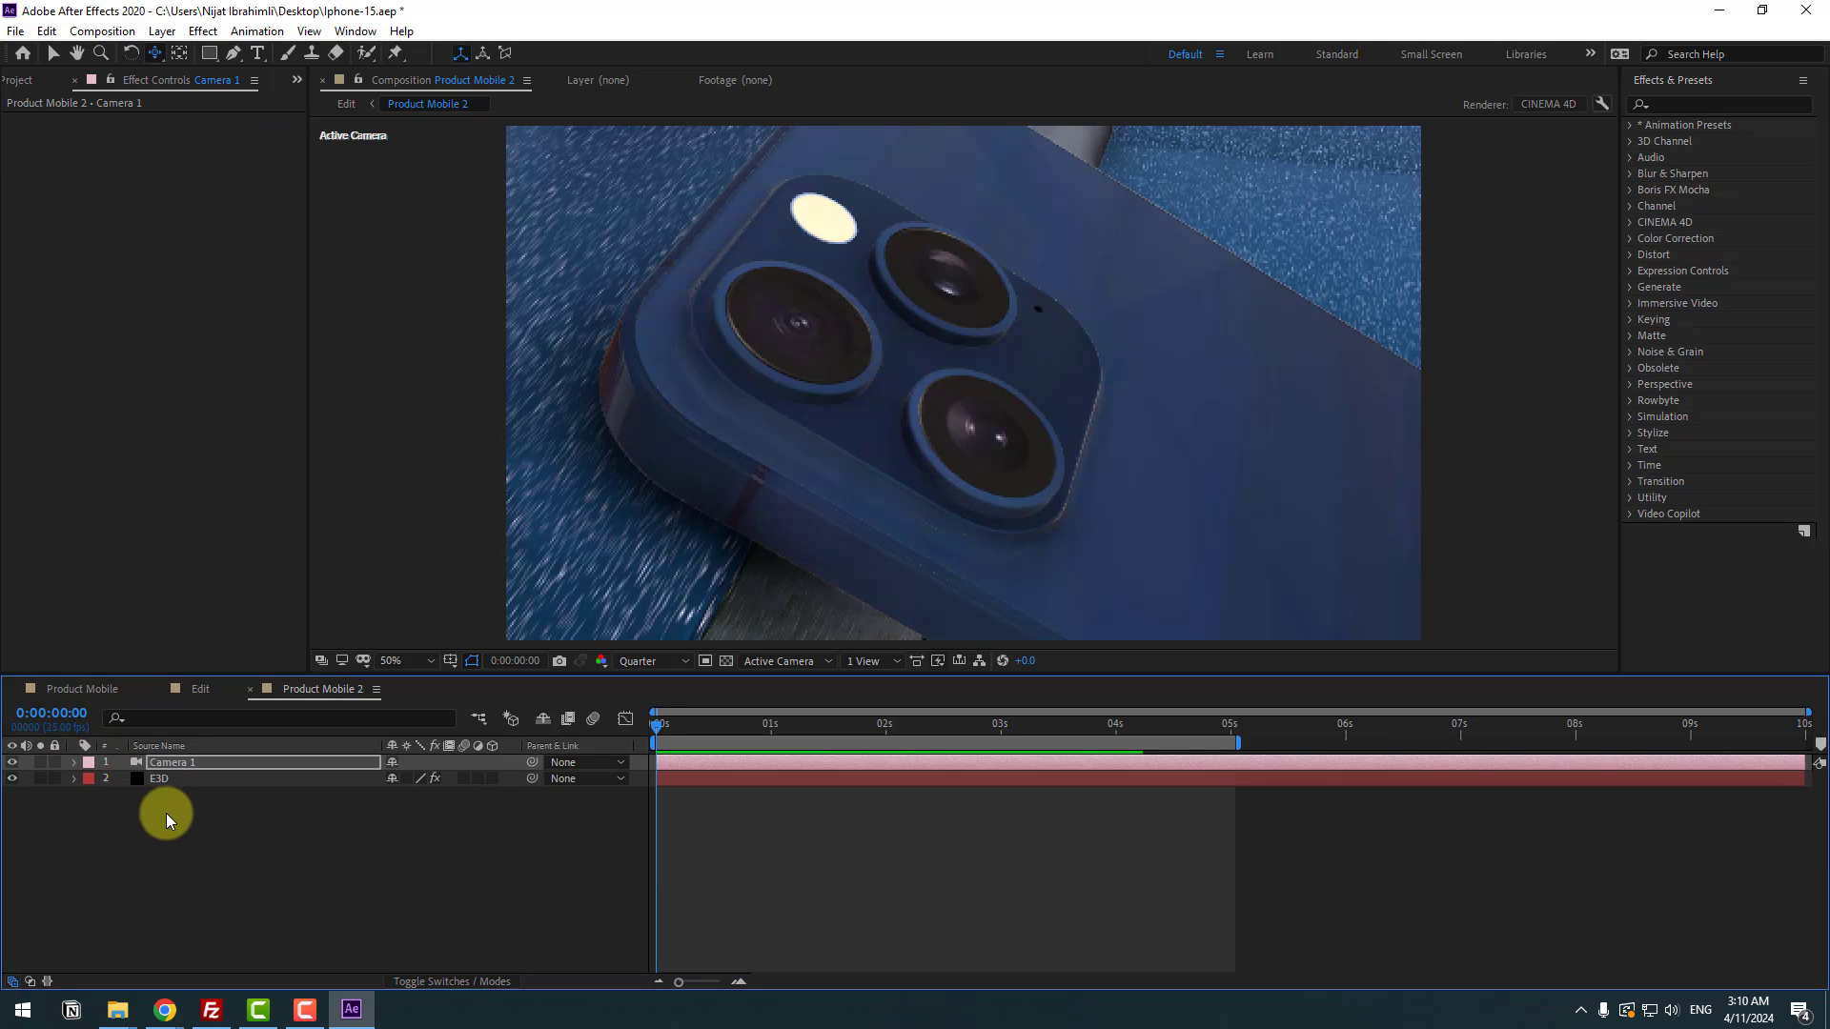
{"action": "left_click", "coordinate": [163, 779]}
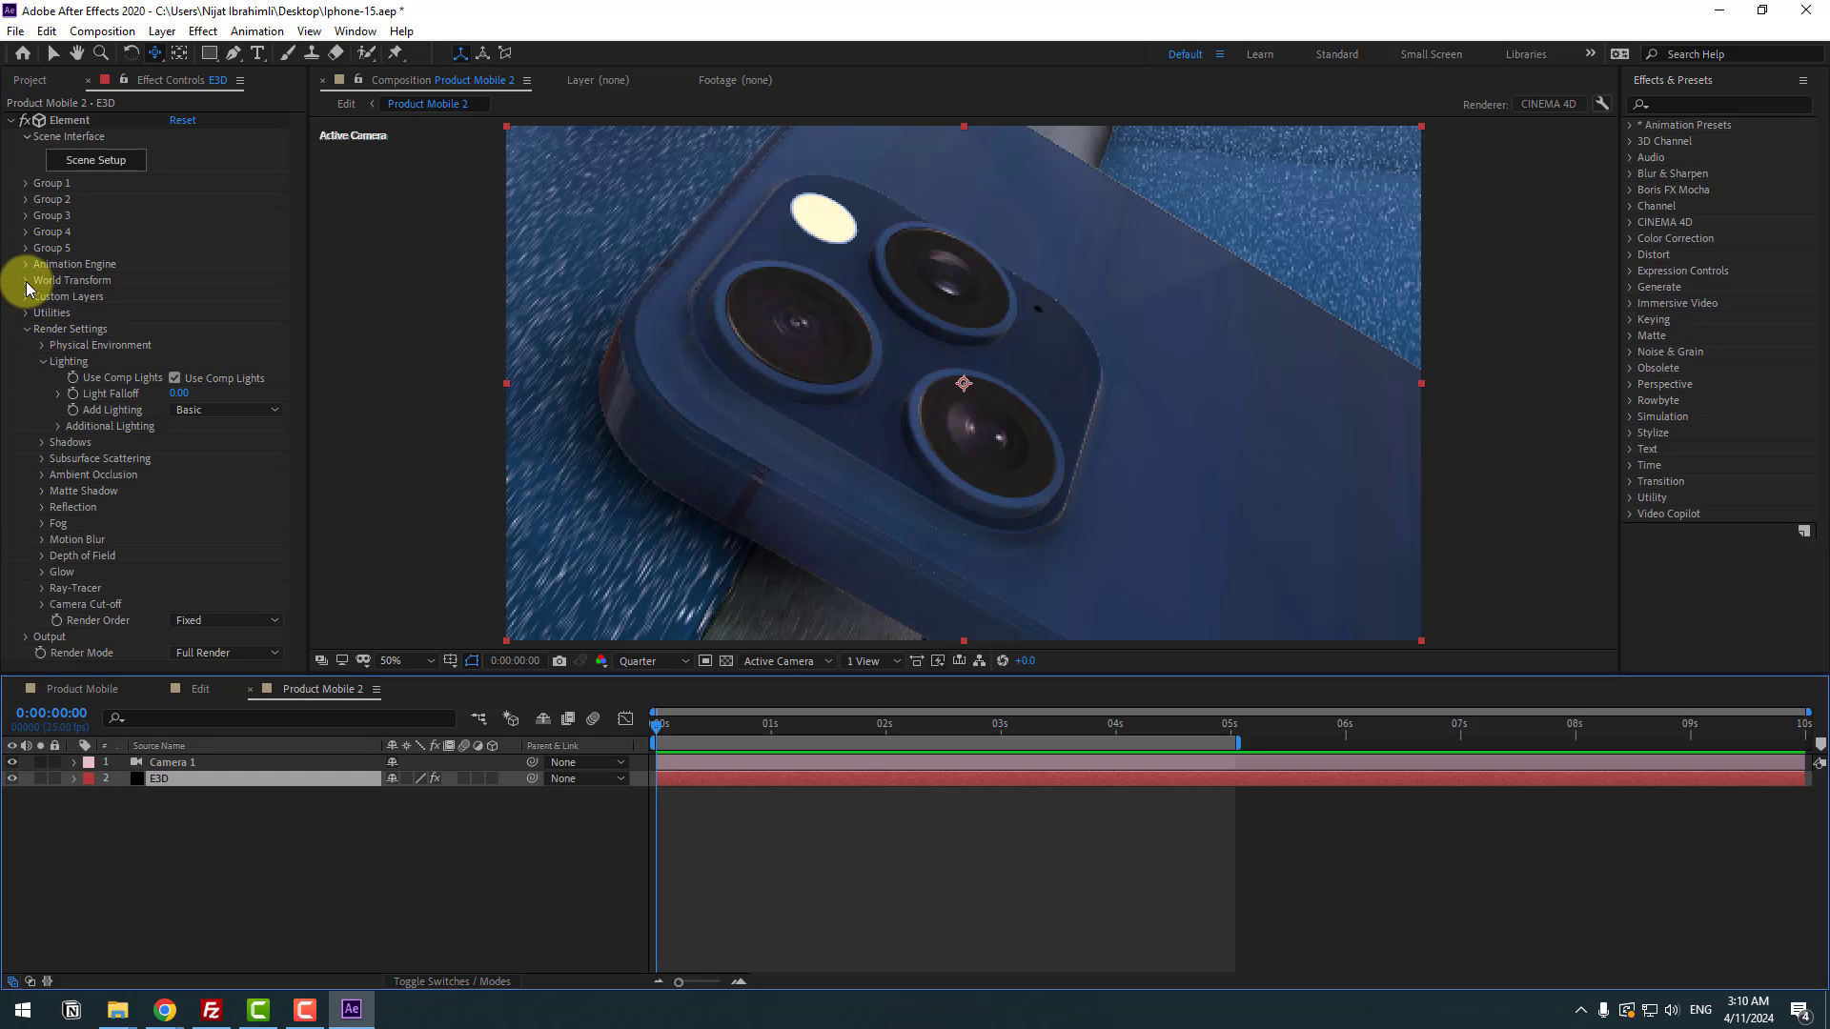
{"action": "left_click", "coordinate": [26, 281]}
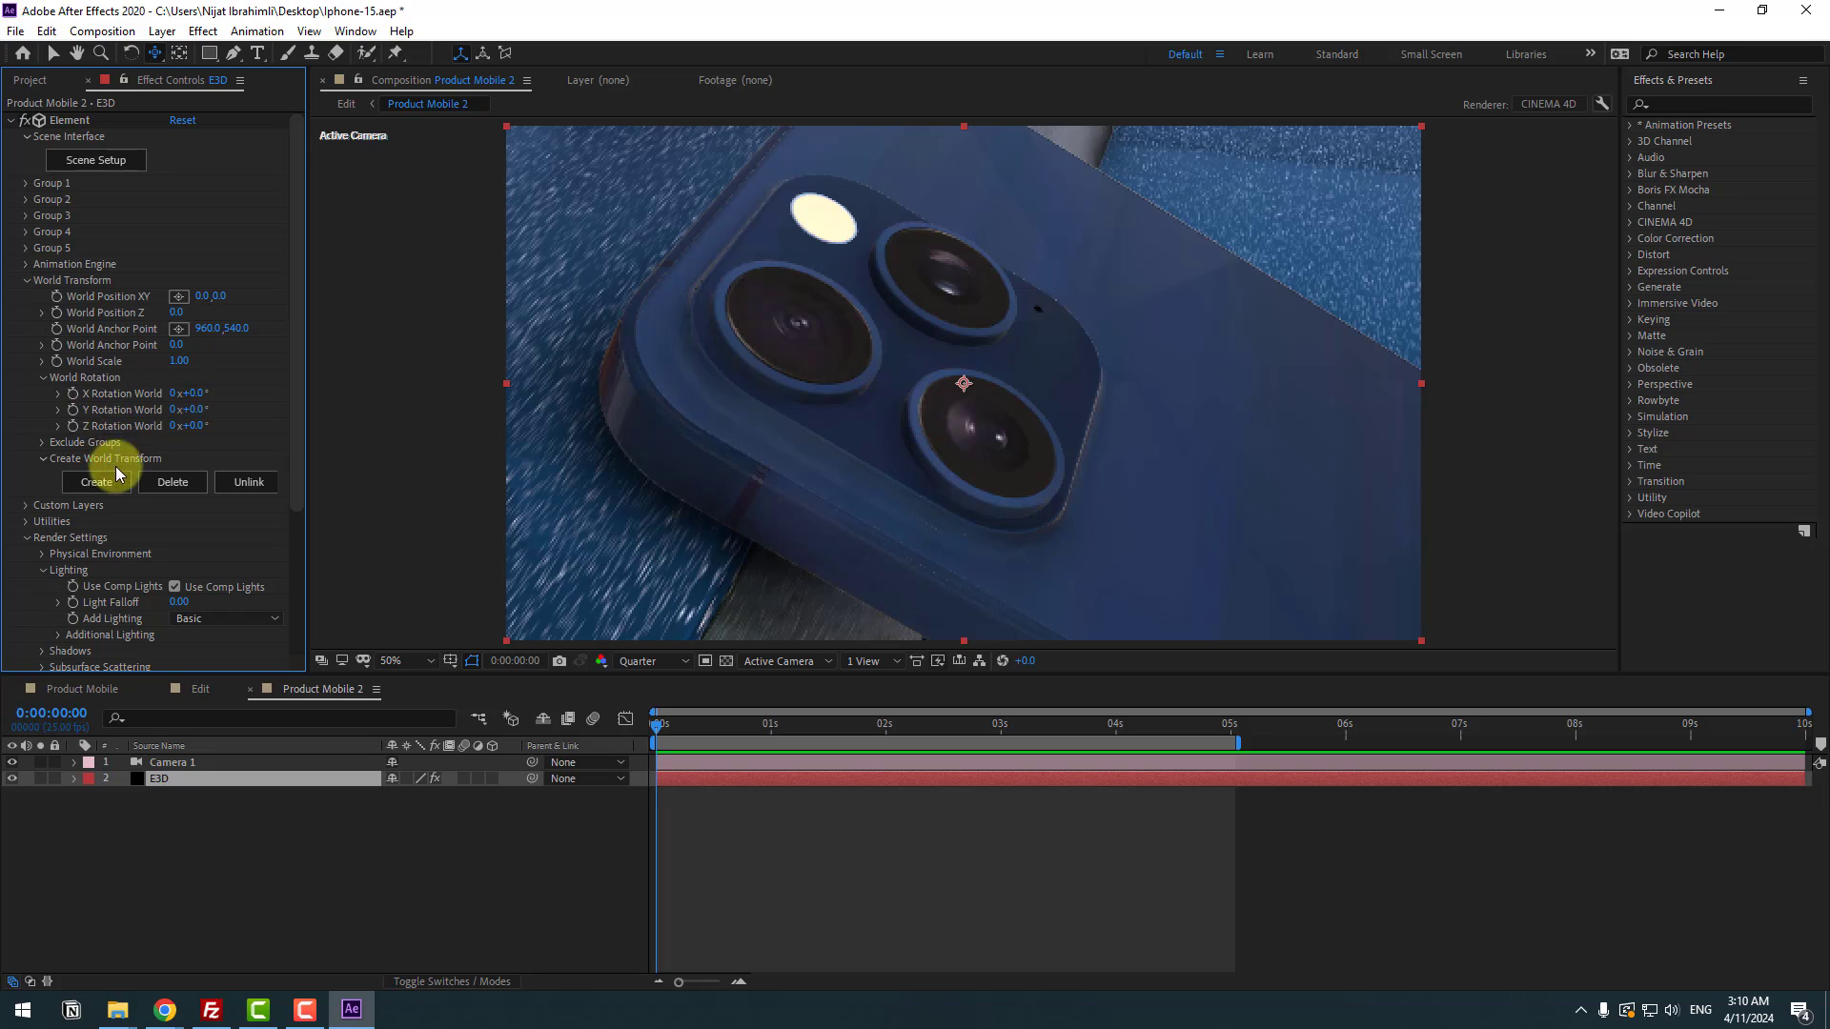
{"action": "left_click", "coordinate": [73, 410]}
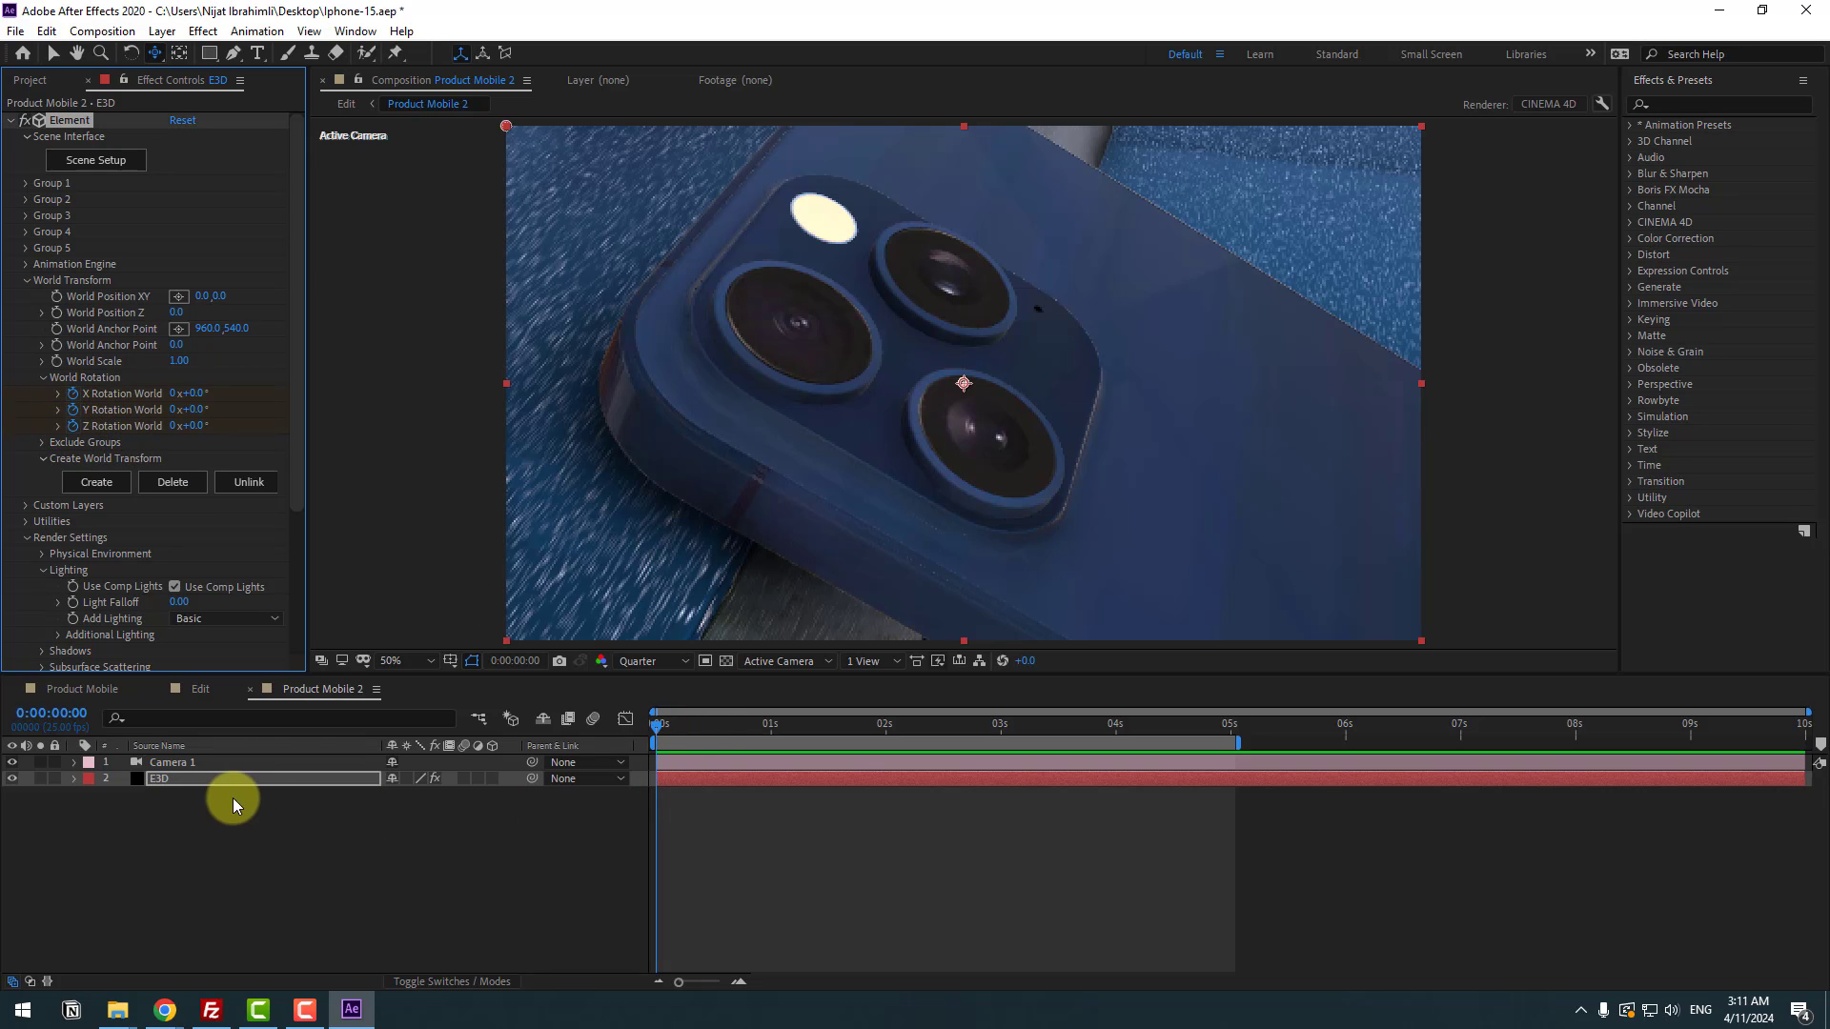
- At 5 seconds, set E3D's World Rotation to 5°, 47° and -2°
{"action": "left_click", "coordinate": [213, 777]}
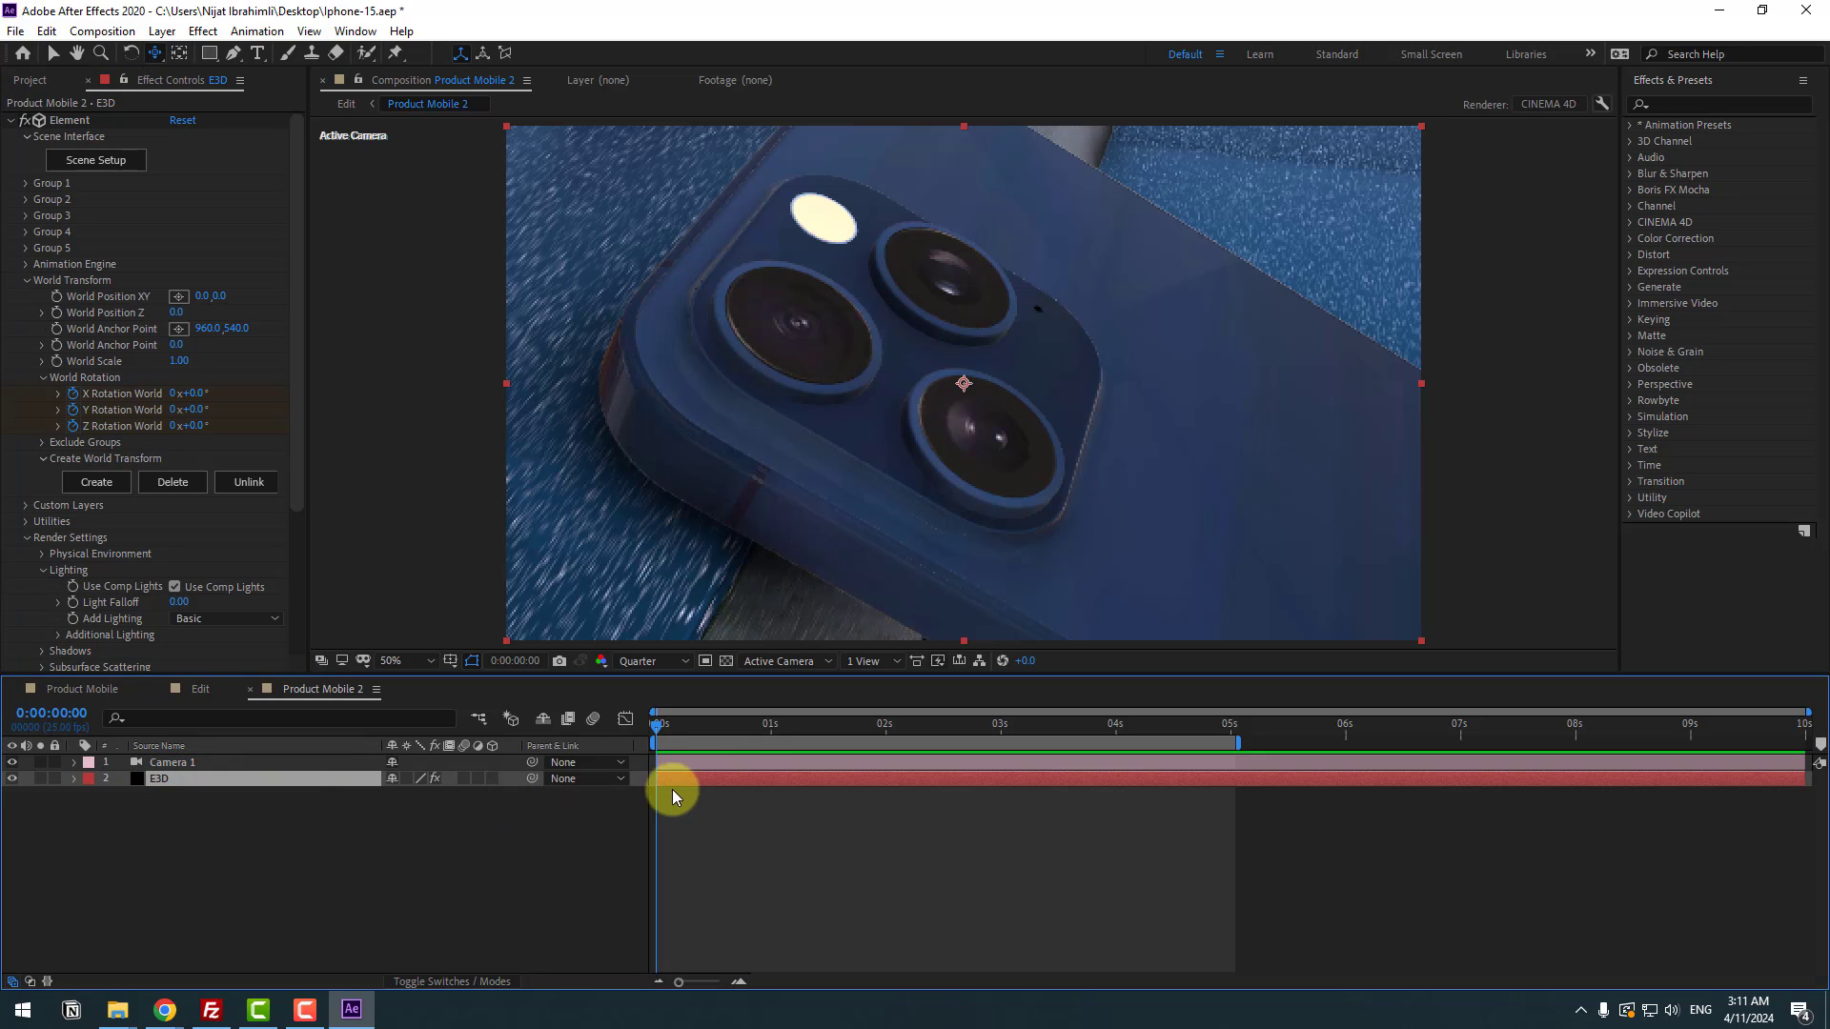
{"action": "key", "text": "u"}
{"action": "left_click_drag", "start_coordinate": [680, 722], "coordinate": [1231, 729]}
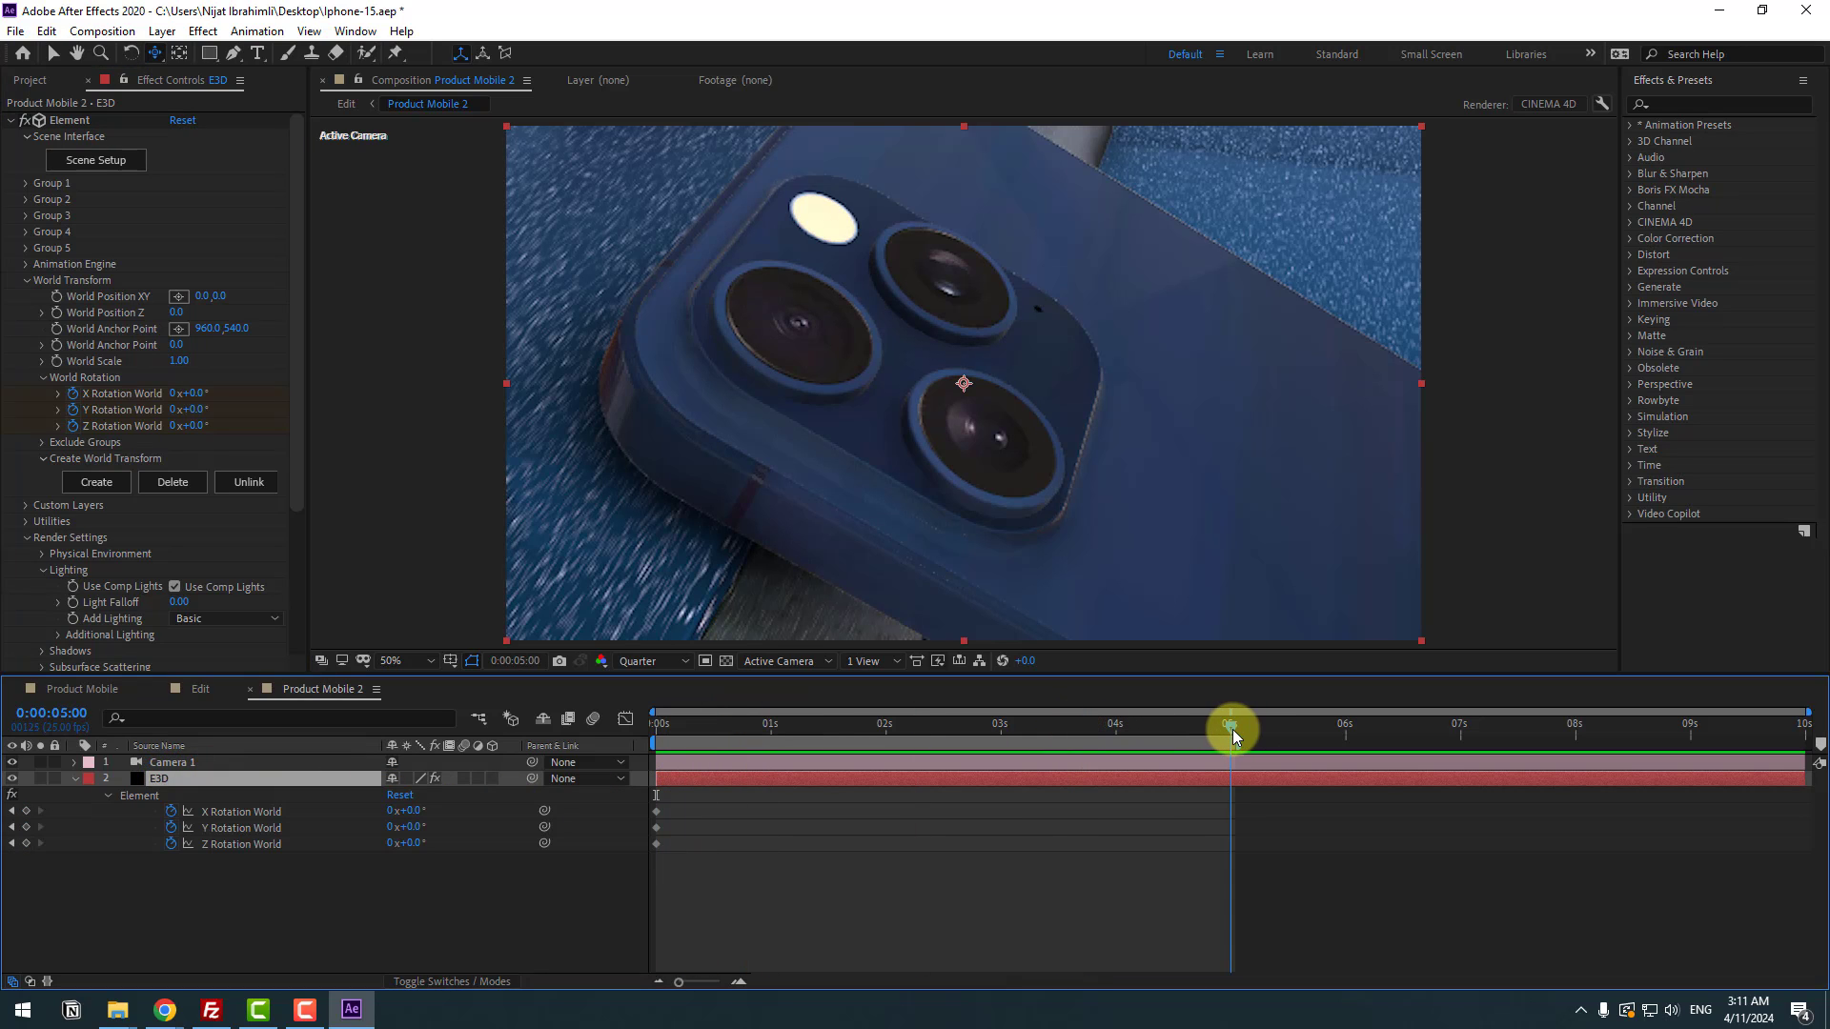
{"action": "left_click", "coordinate": [212, 446]}
{"action": "left_click", "coordinate": [193, 403]}
{"action": "mouse_move", "coordinate": [196, 409]}
{"action": "left_mouse_down"}
{"action": "mouse_move", "coordinate": [241, 408]}
{"action": "mouse_move", "coordinate": [238, 427]}
{"action": "mouse_move", "coordinate": [202, 430]}
{"action": "mouse_move", "coordinate": [201, 392]}
{"action": "left_mouse_up"}
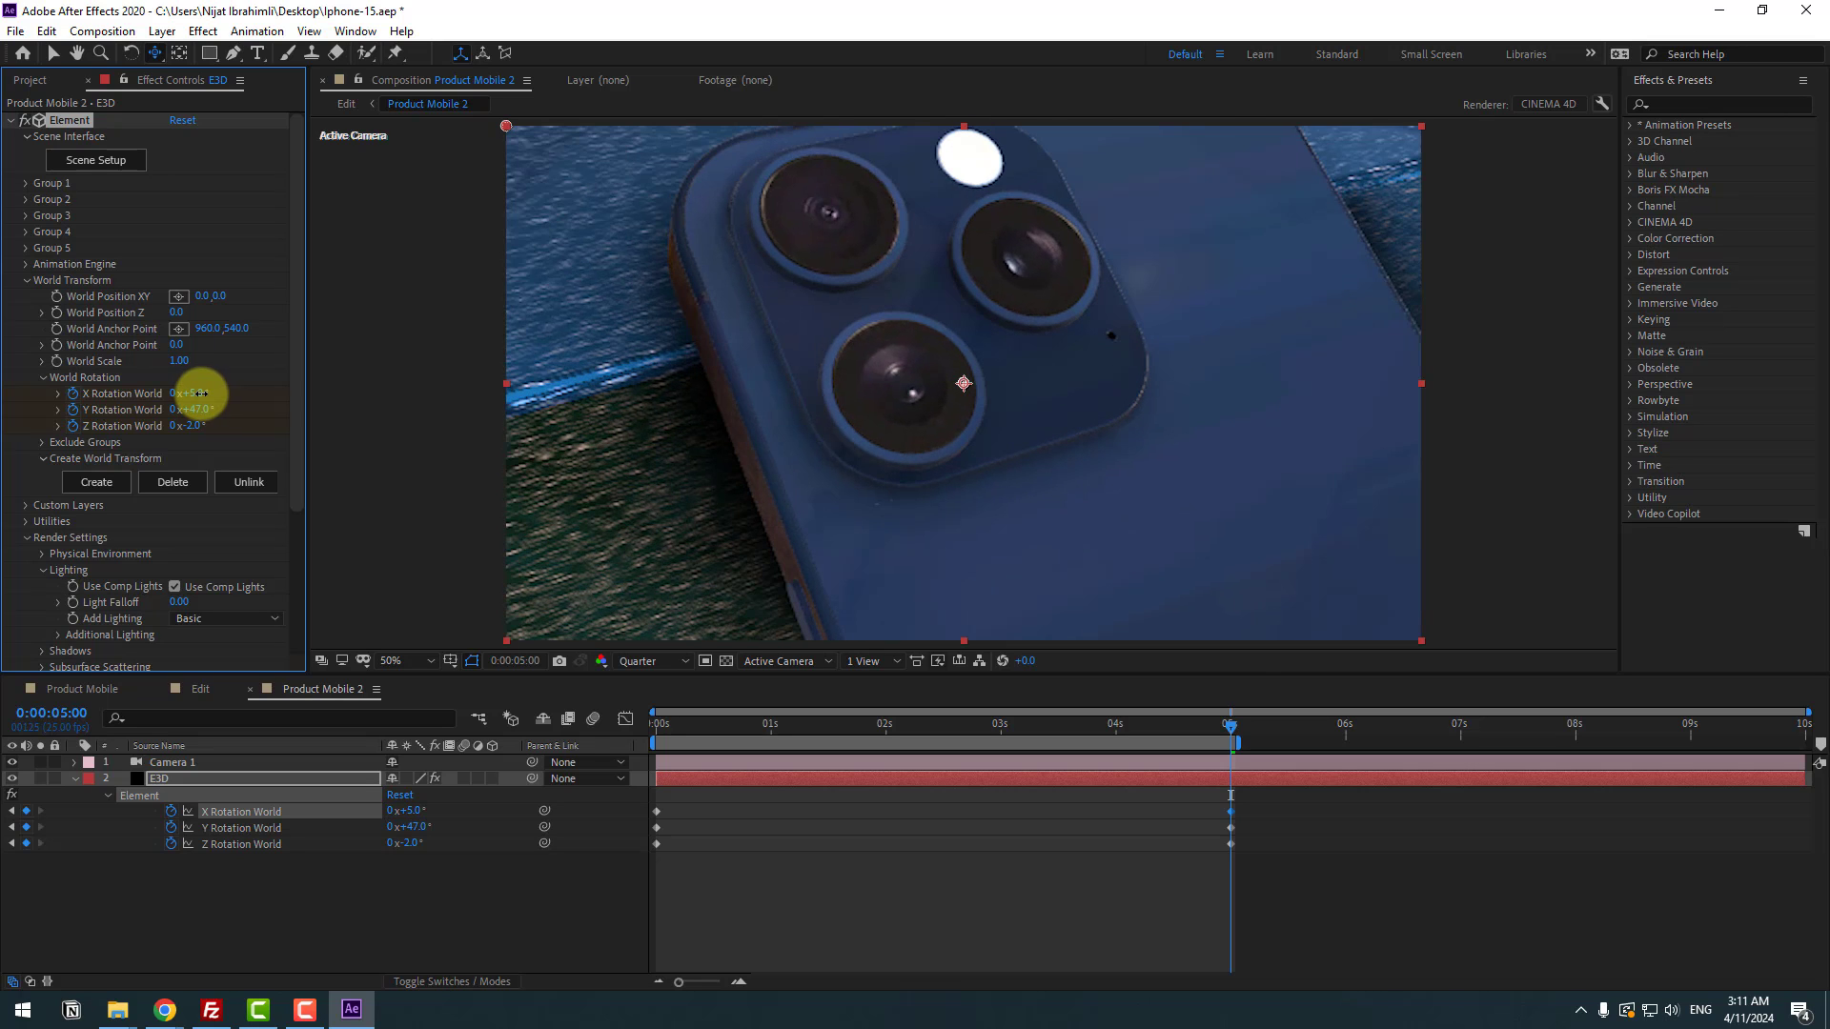
- Preview the phone's rotation from the start, then collapse E3D and select the camera
{"action": "left_click_drag", "start_coordinate": [1208, 738], "coordinate": [313, 772]}
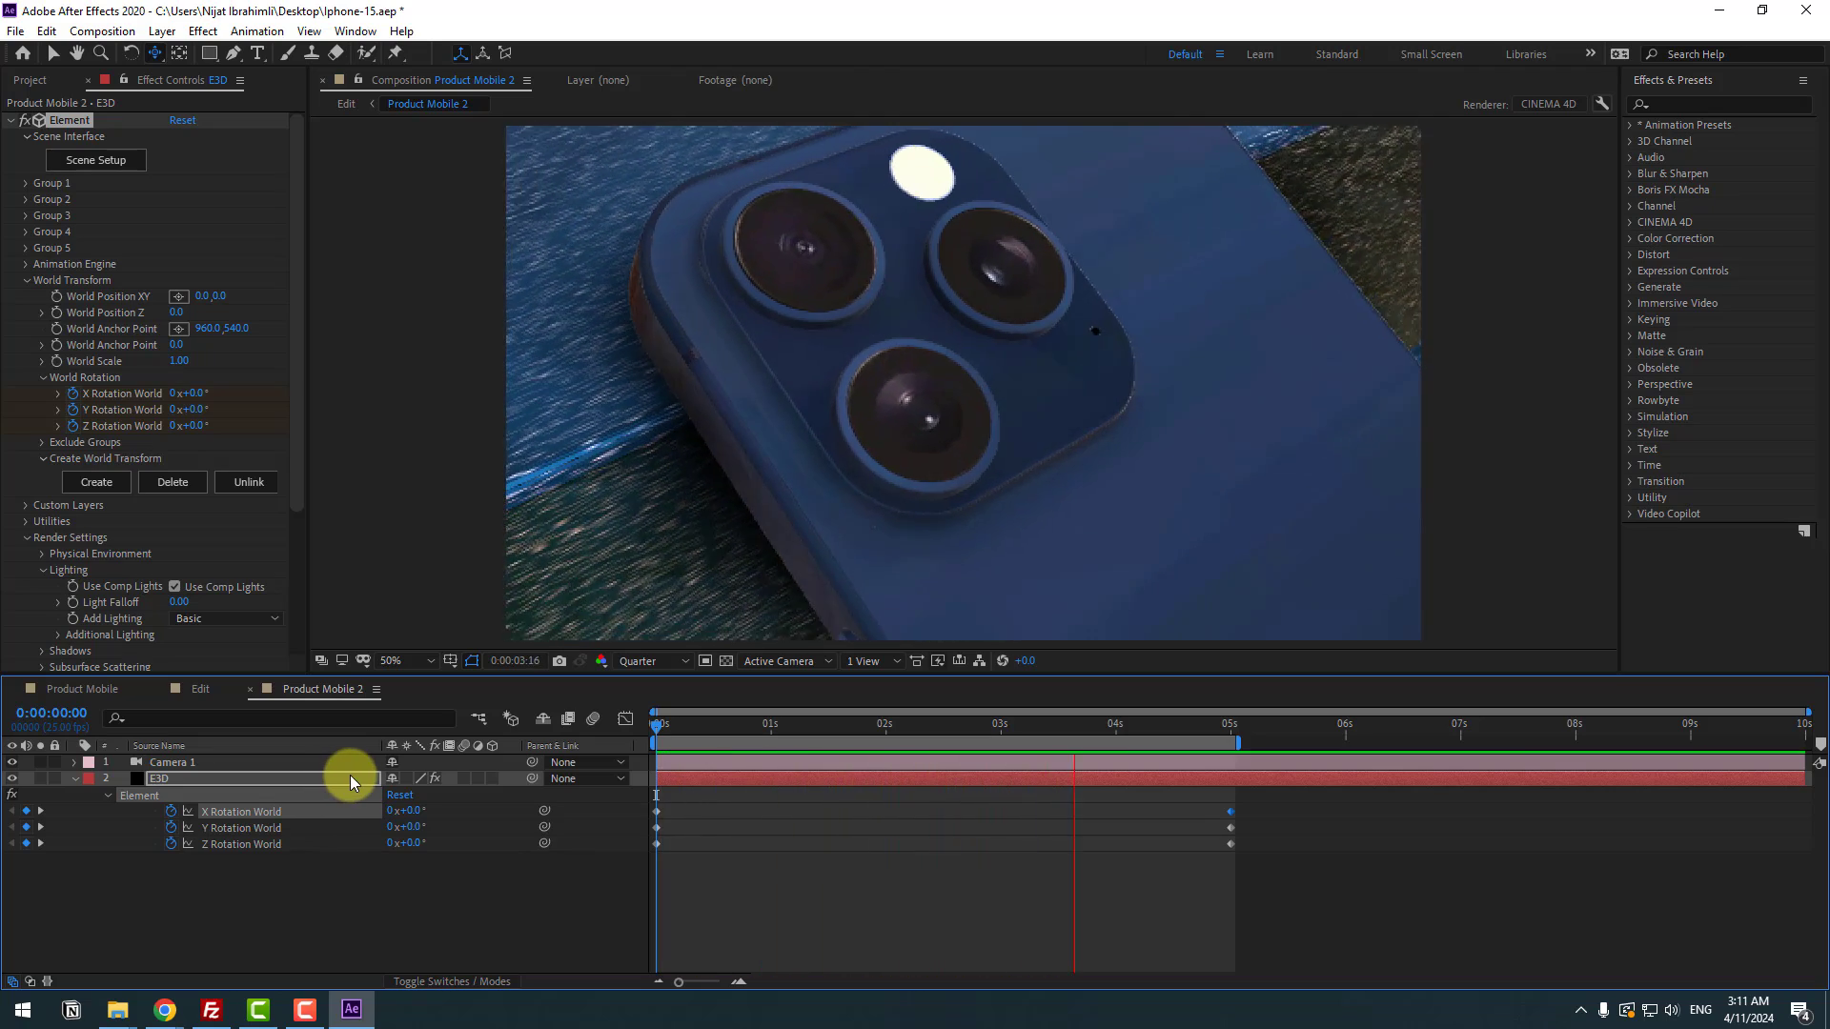
{"action": "key", "text": "space"}
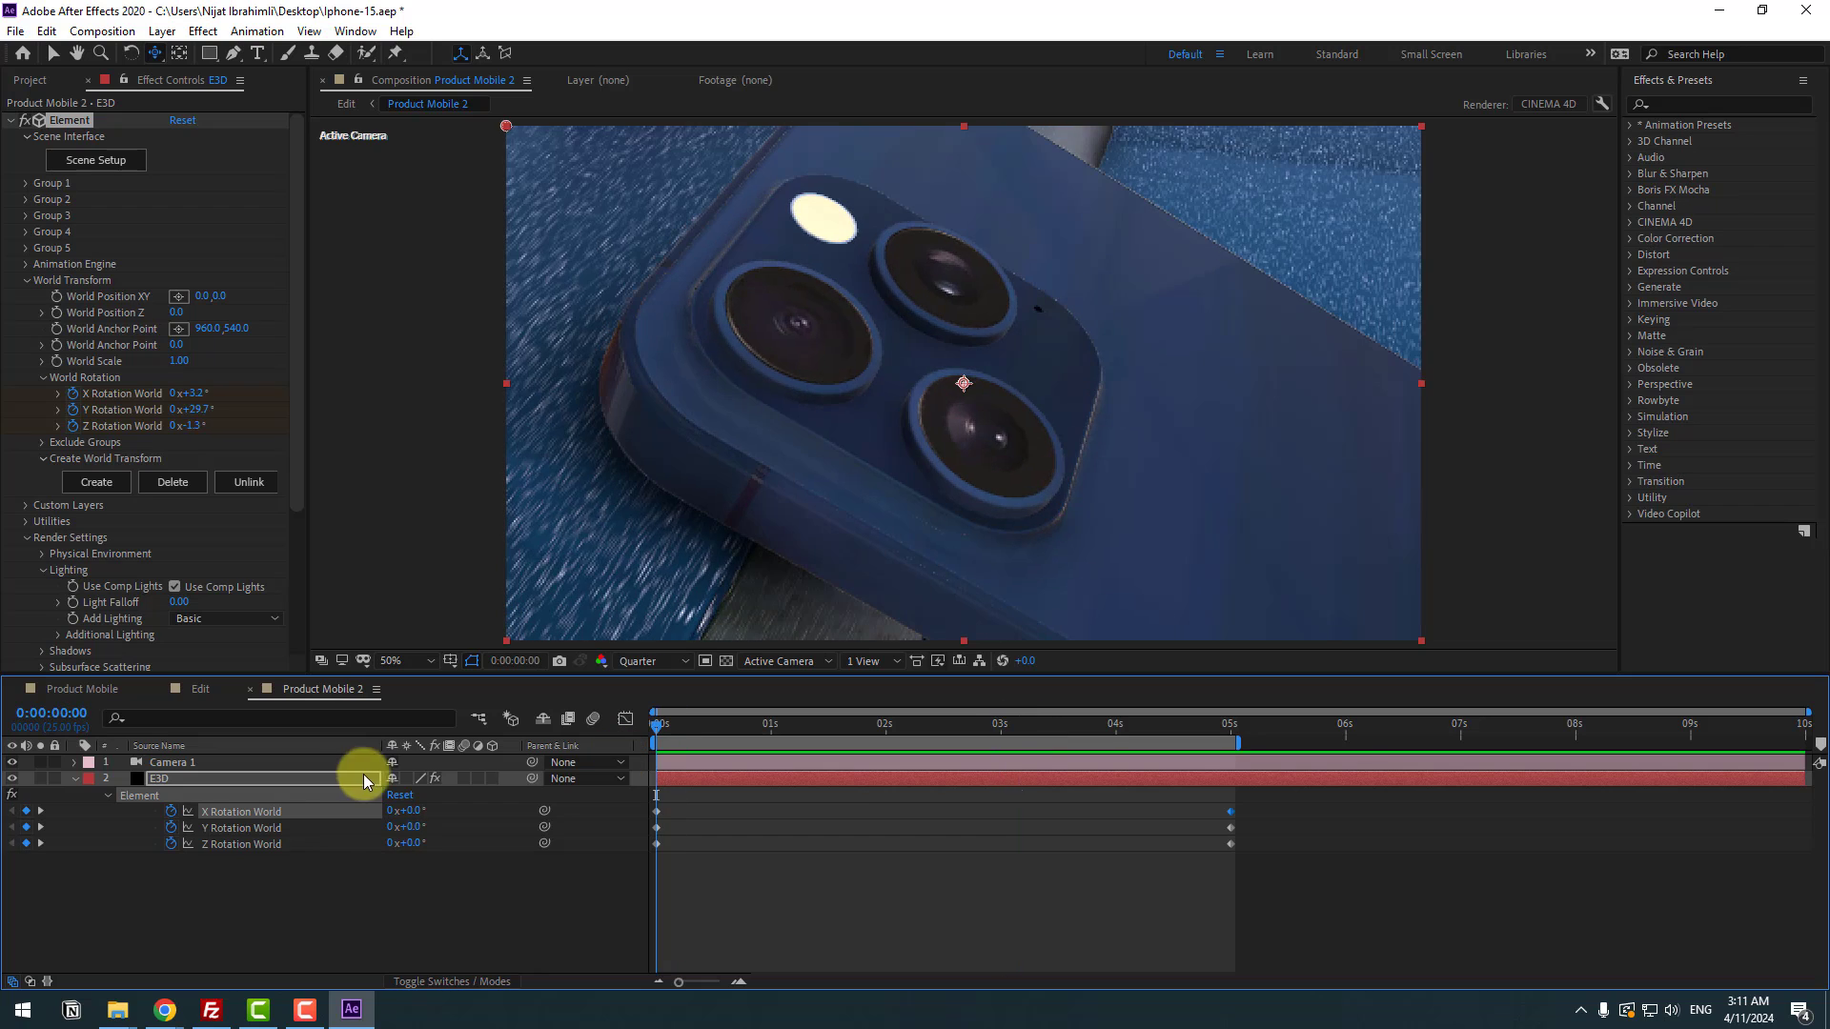
{"action": "left_click", "coordinate": [75, 780]}
{"action": "left_click", "coordinate": [168, 763]}
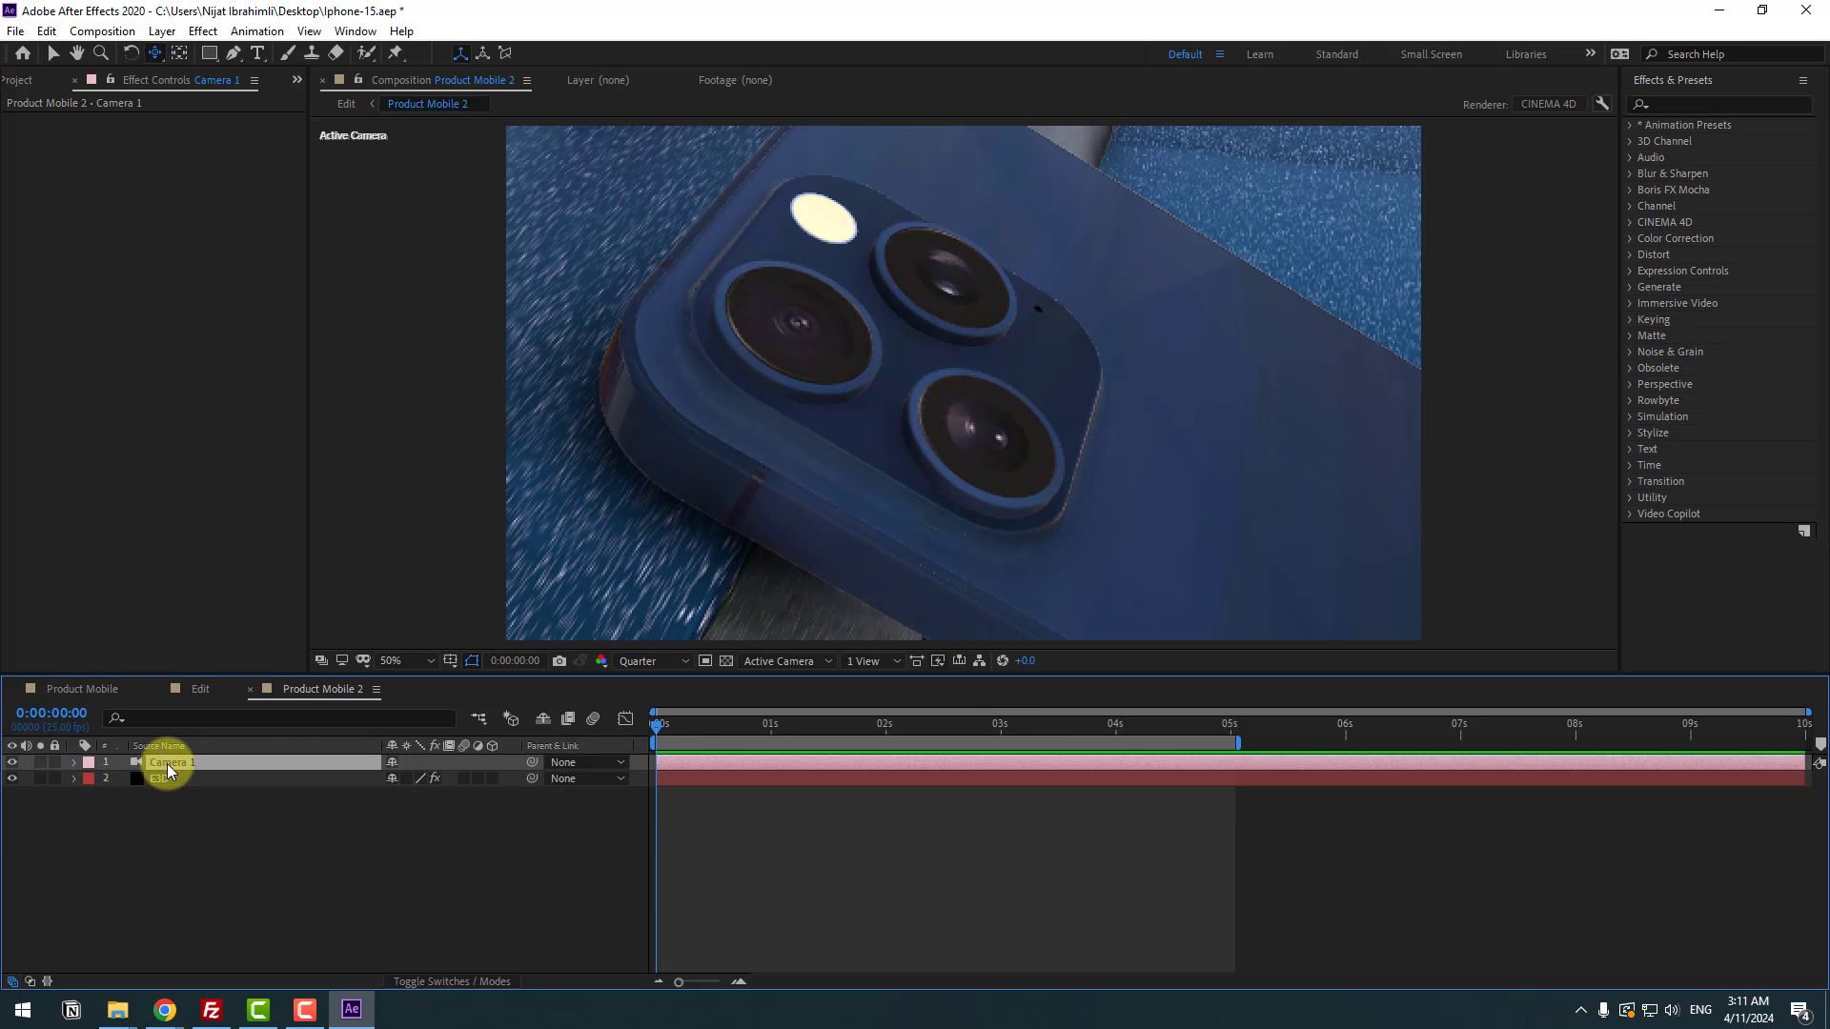
- Turn on Camera 1's depth of field, focus on the lenses, widen aperture, blur level 157%
{"action": "left_click", "coordinate": [76, 762]}
{"action": "left_click", "coordinate": [90, 781]}
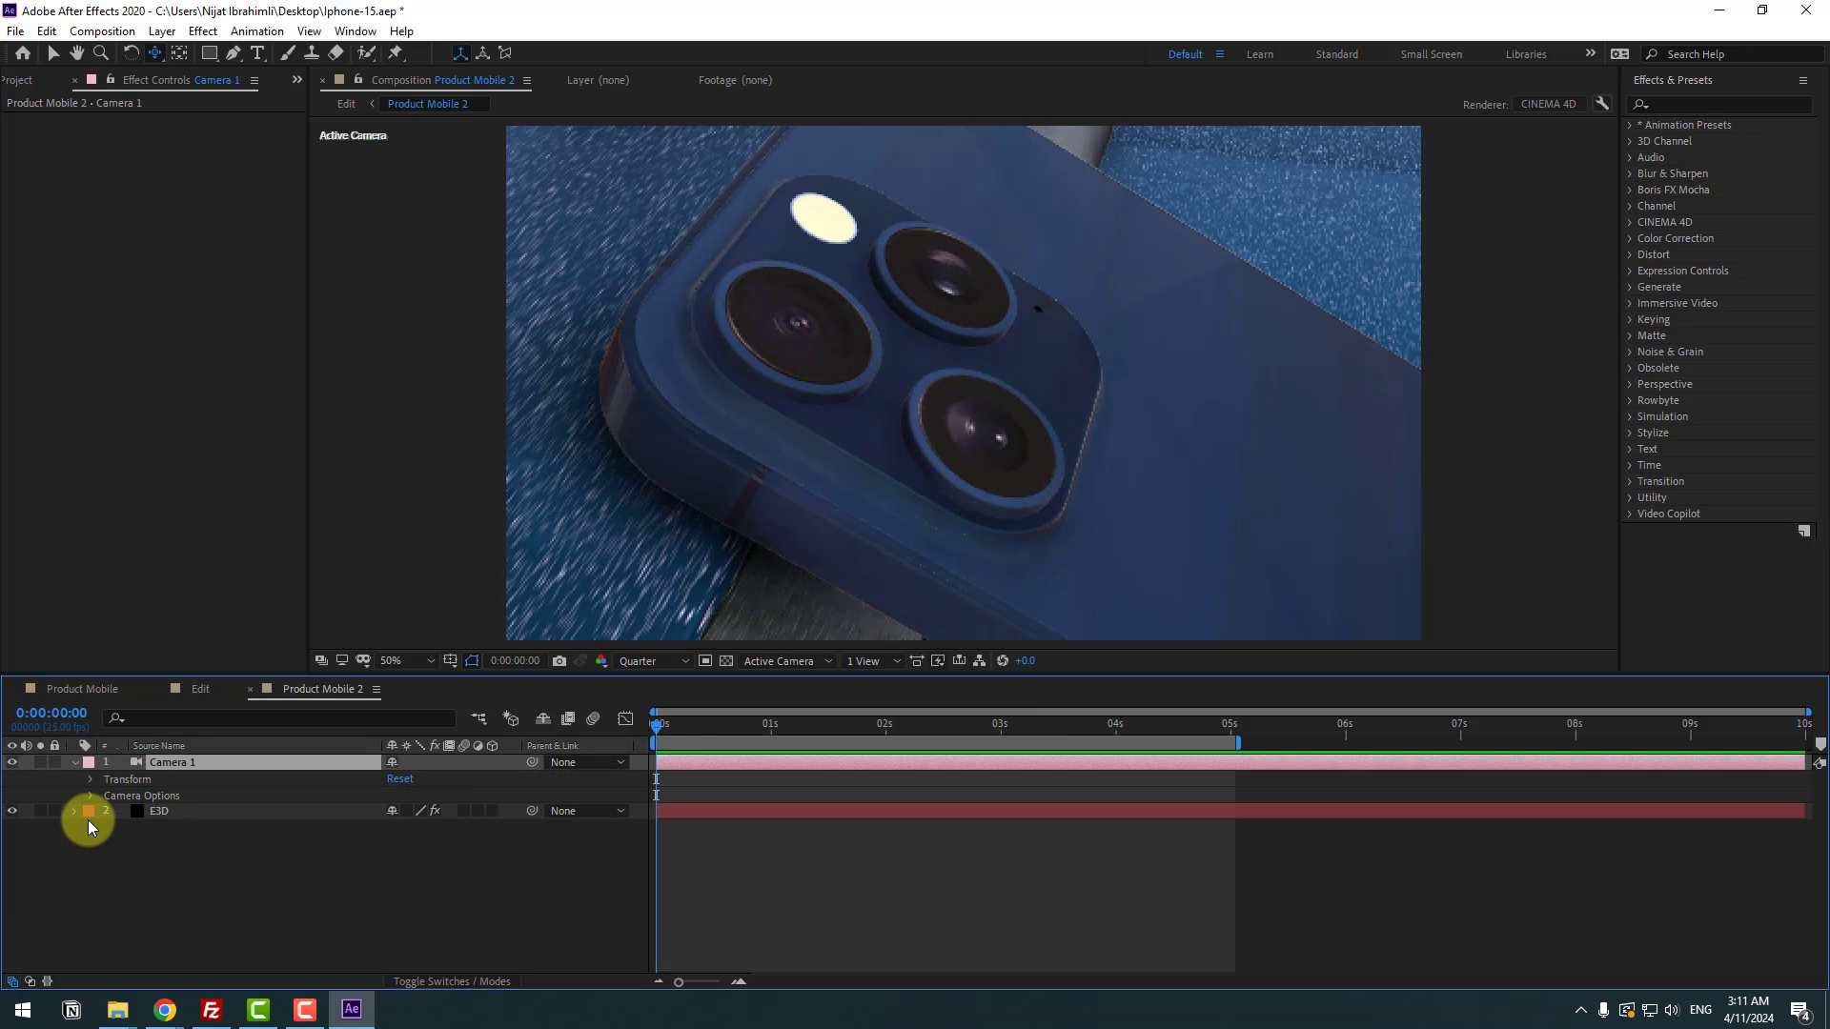
{"action": "left_click", "coordinate": [91, 797]}
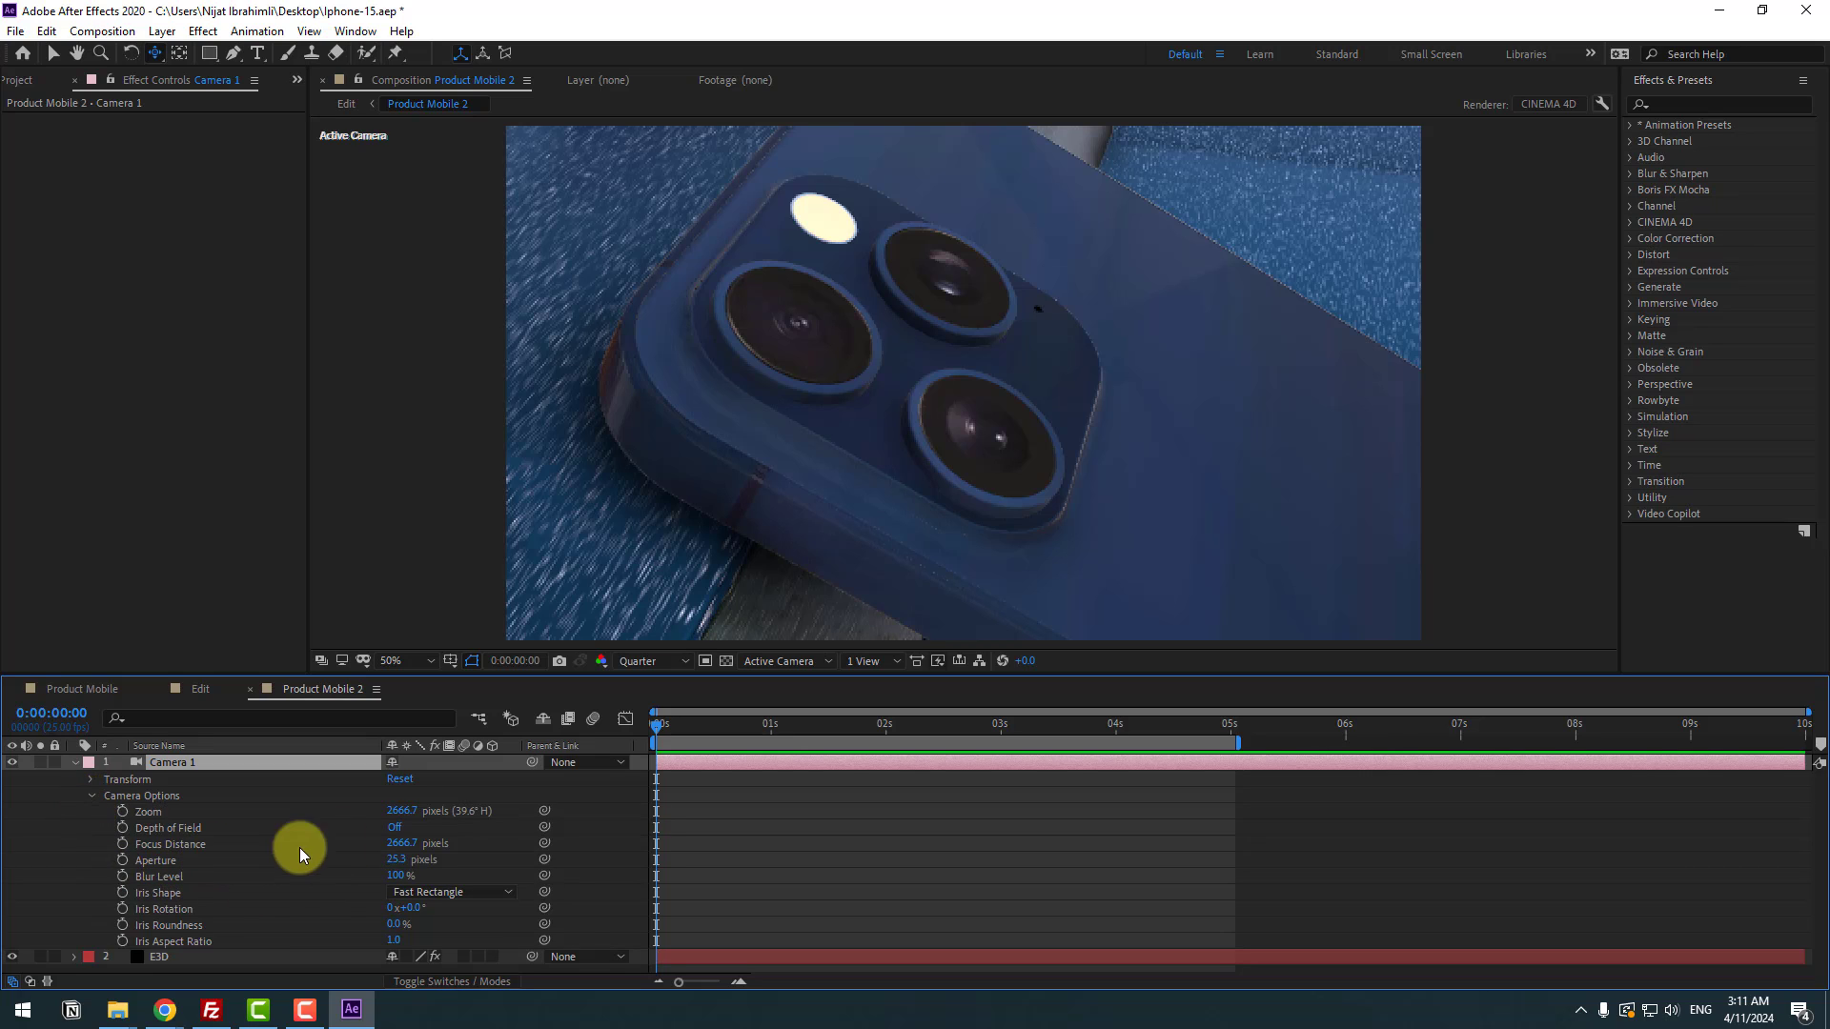
{"action": "left_click", "coordinate": [380, 827]}
{"action": "left_click", "coordinate": [394, 828]}
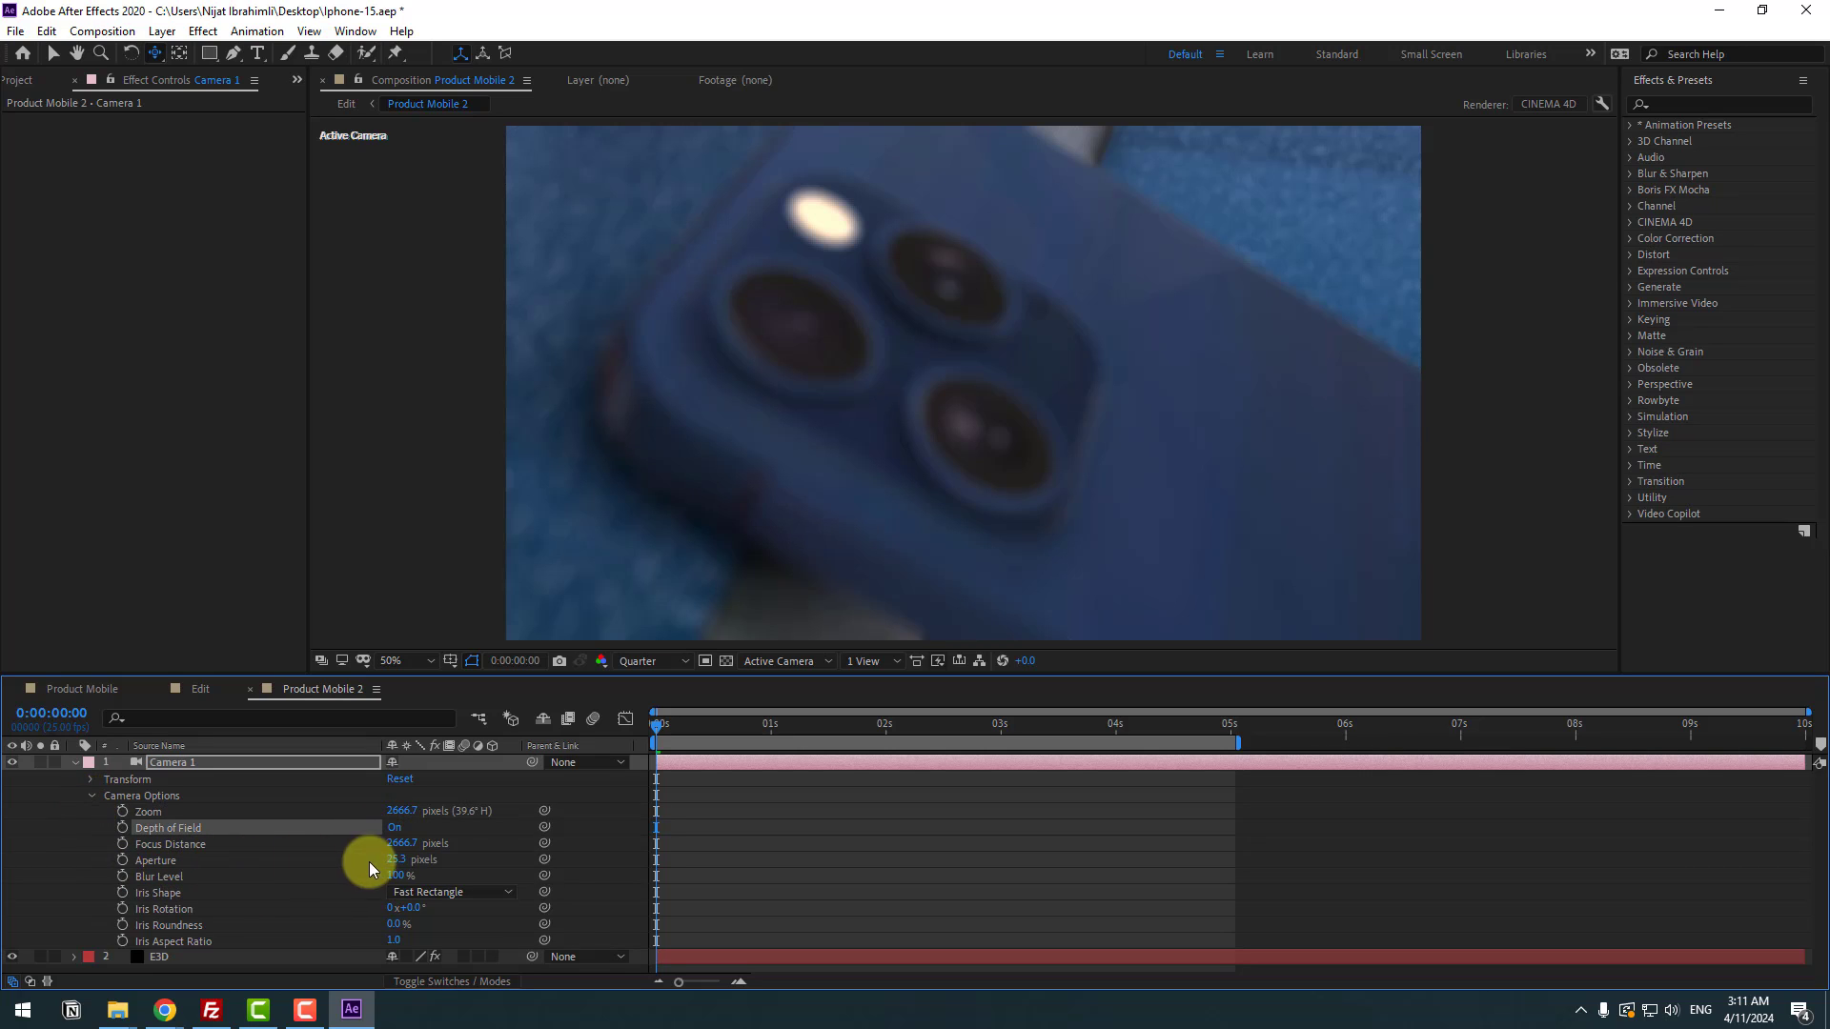
{"action": "left_click_drag", "start_coordinate": [400, 849], "coordinate": [255, 823]}
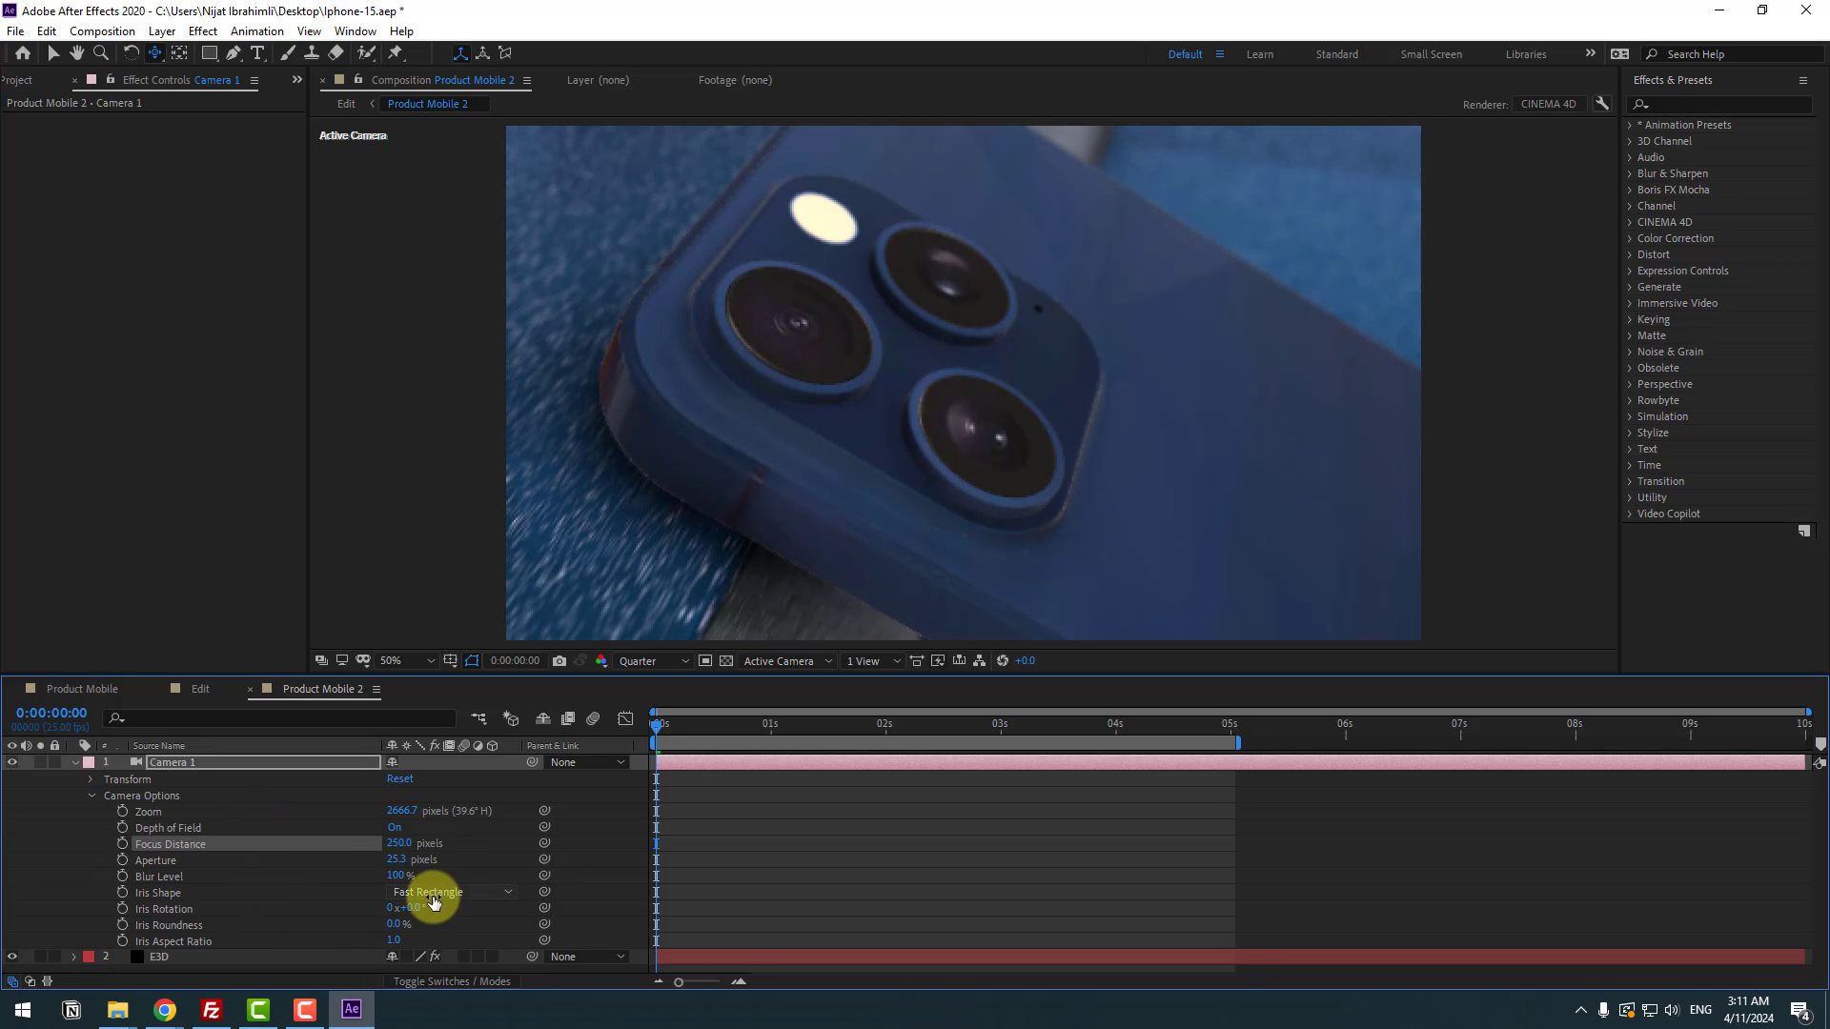
{"action": "mouse_move", "coordinate": [394, 860]}
{"action": "left_mouse_down"}
{"action": "mouse_move", "coordinate": [452, 848]}
{"action": "mouse_move", "coordinate": [416, 874]}
{"action": "mouse_move", "coordinate": [429, 866]}
{"action": "left_mouse_up"}
{"action": "left_click", "coordinate": [758, 875]}
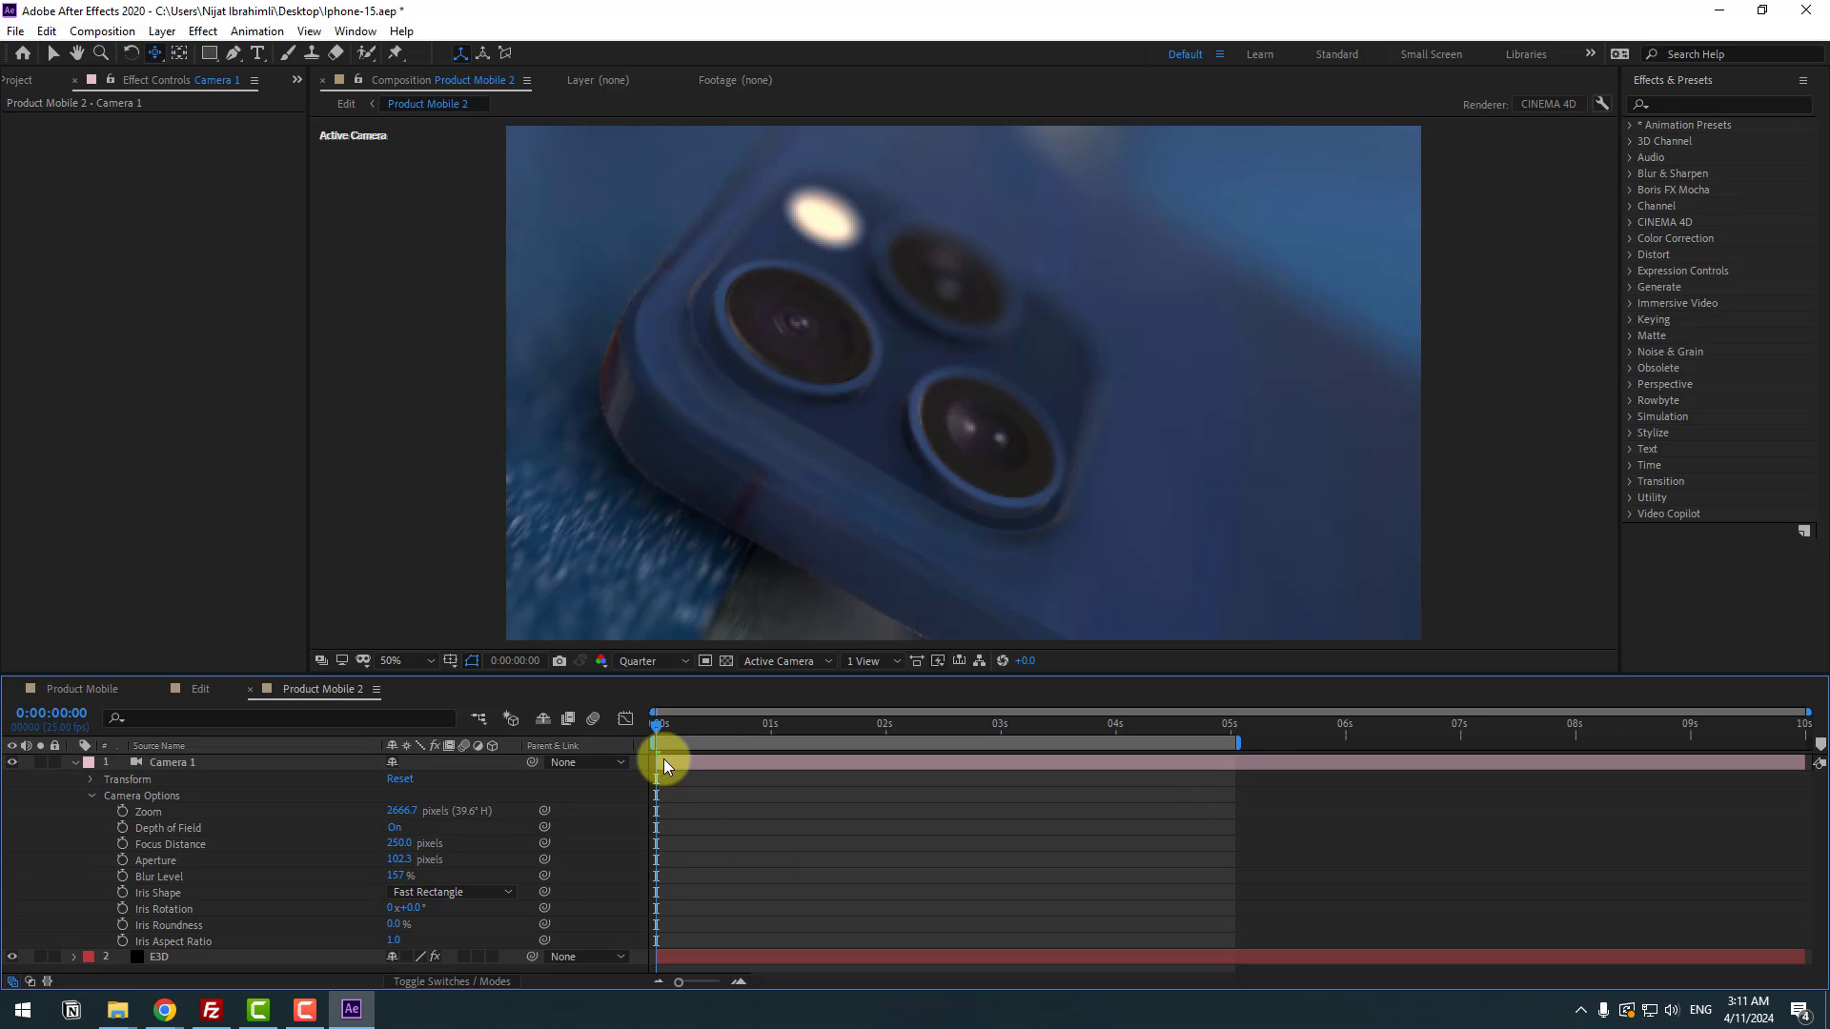
- Keyframe Focus Distance from 0s to a new value at 5s to keep lenses sharp
{"action": "mouse_move", "coordinate": [656, 719]}
{"action": "left_mouse_down"}
{"action": "mouse_move", "coordinate": [870, 724]}
{"action": "mouse_move", "coordinate": [1147, 695]}
{"action": "mouse_move", "coordinate": [629, 709]}
{"action": "left_mouse_up"}
{"action": "left_click", "coordinate": [120, 845]}
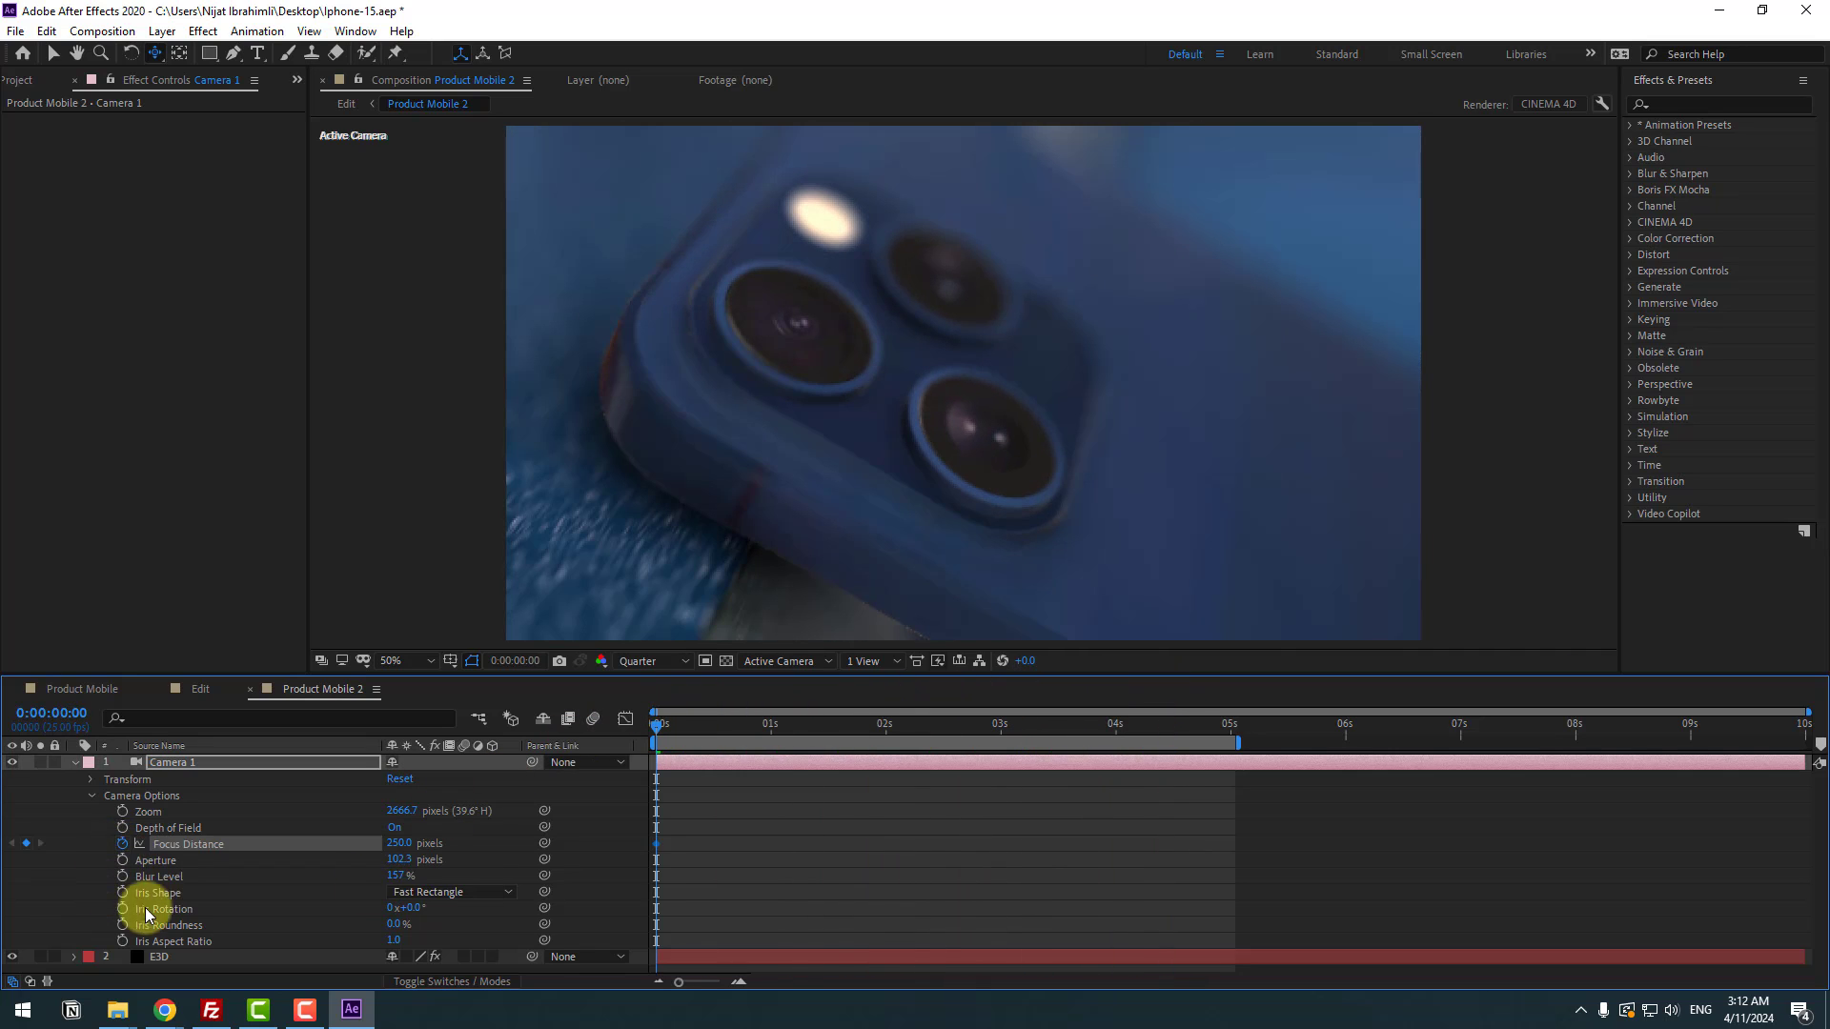
{"action": "left_click_drag", "start_coordinate": [759, 734], "coordinate": [1233, 740]}
{"action": "left_click", "coordinate": [401, 875]}
{"action": "left_click_drag", "start_coordinate": [397, 851], "coordinate": [432, 842]}
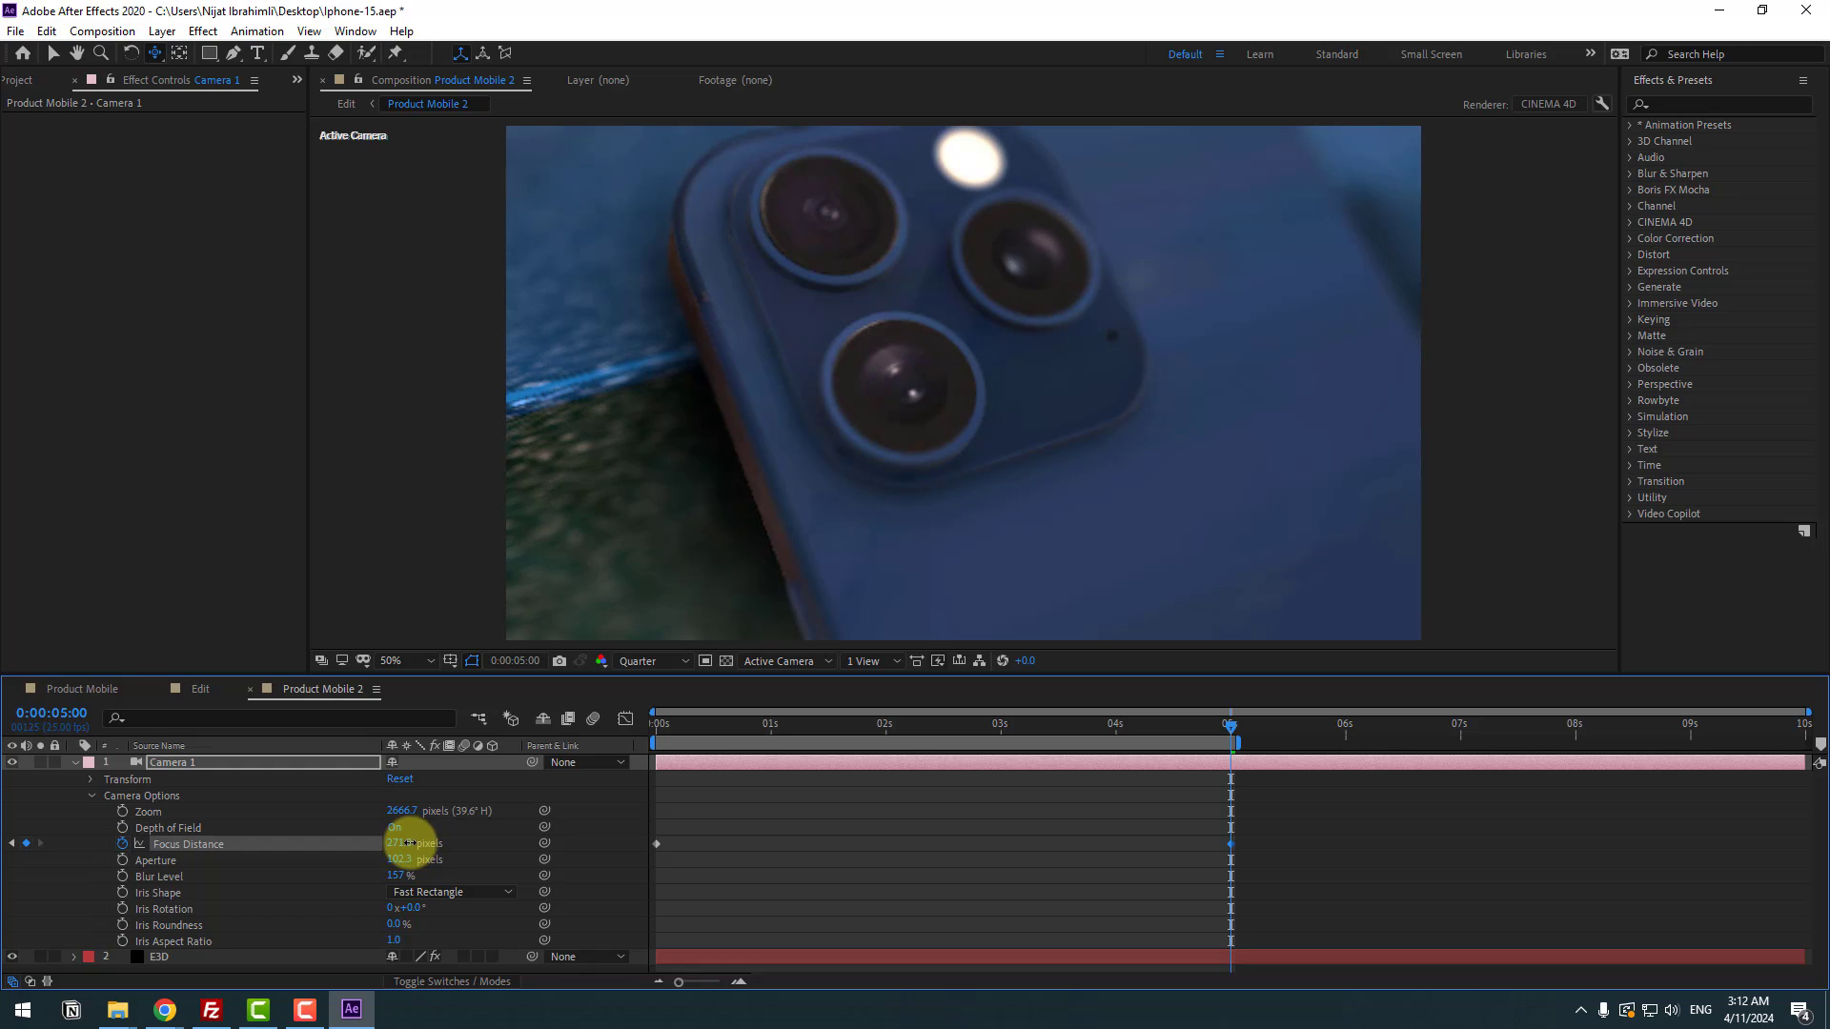
{"action": "left_click_drag", "start_coordinate": [1216, 725], "coordinate": [939, 746]}
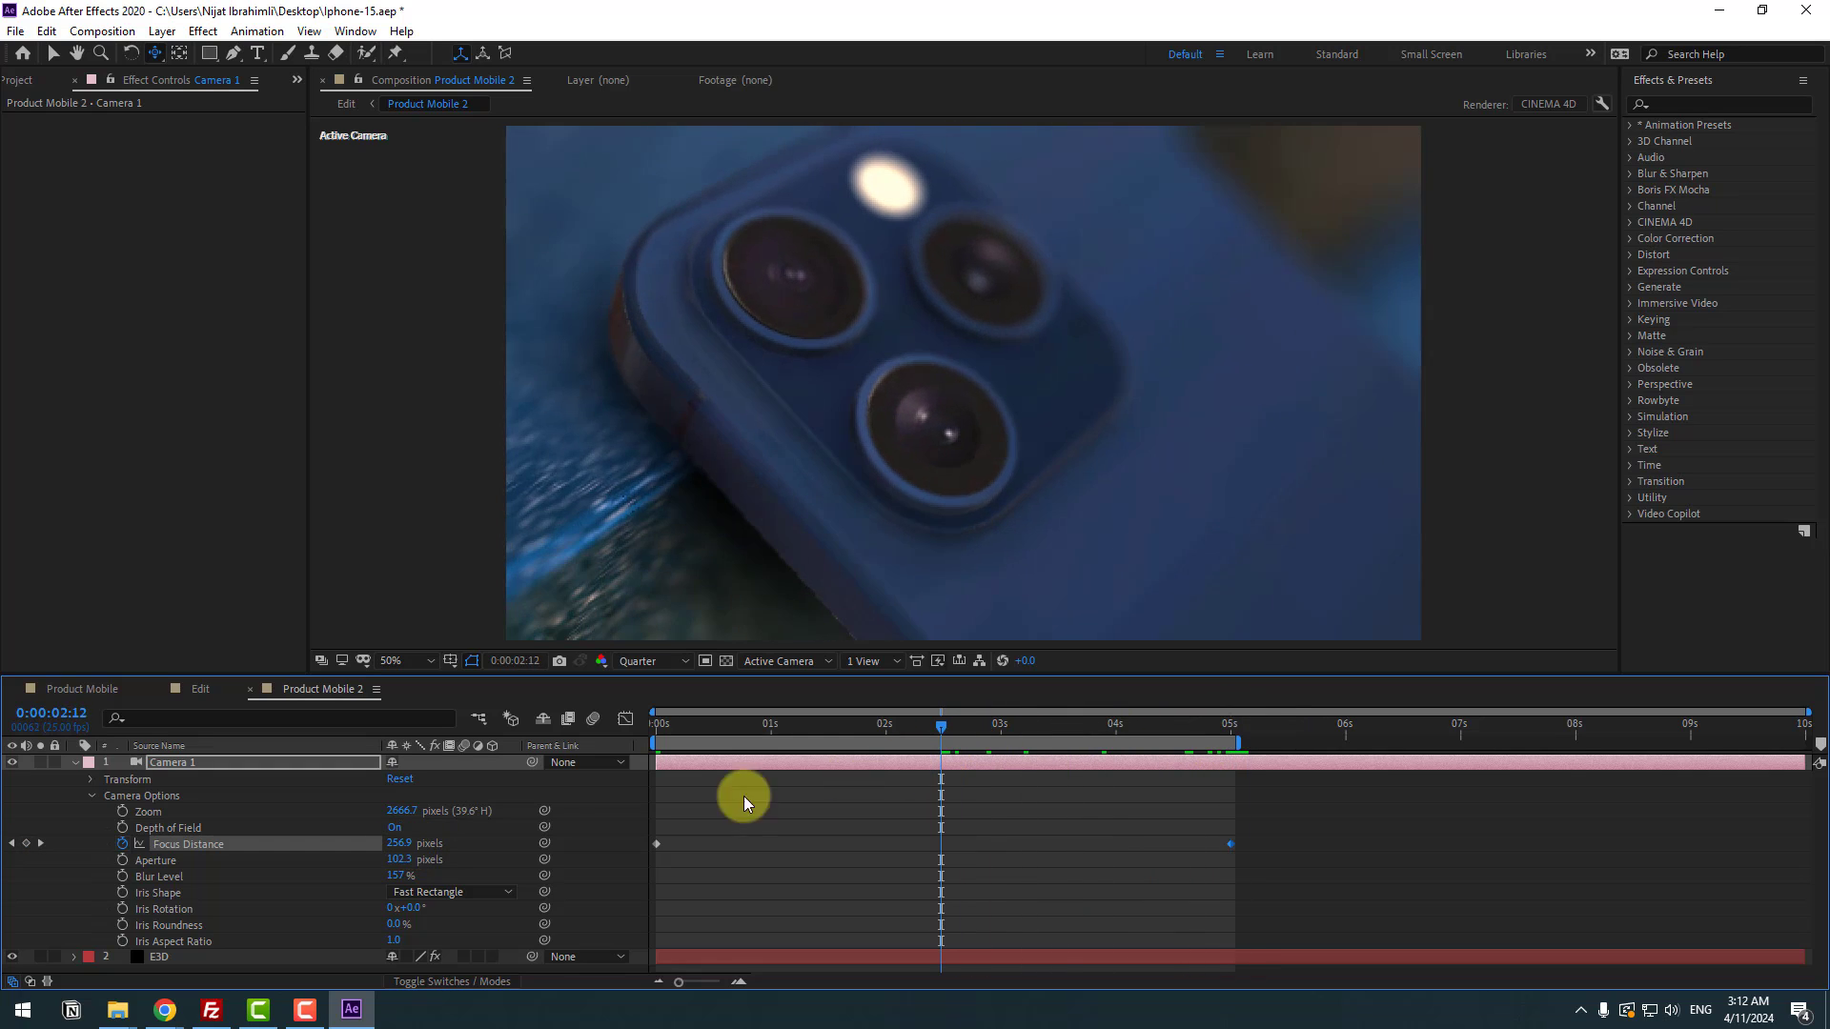
- Keyframe Aperture from 2:12 down to 42.3 pixels at 5s, then return to Edit
{"action": "left_click", "coordinate": [122, 860]}
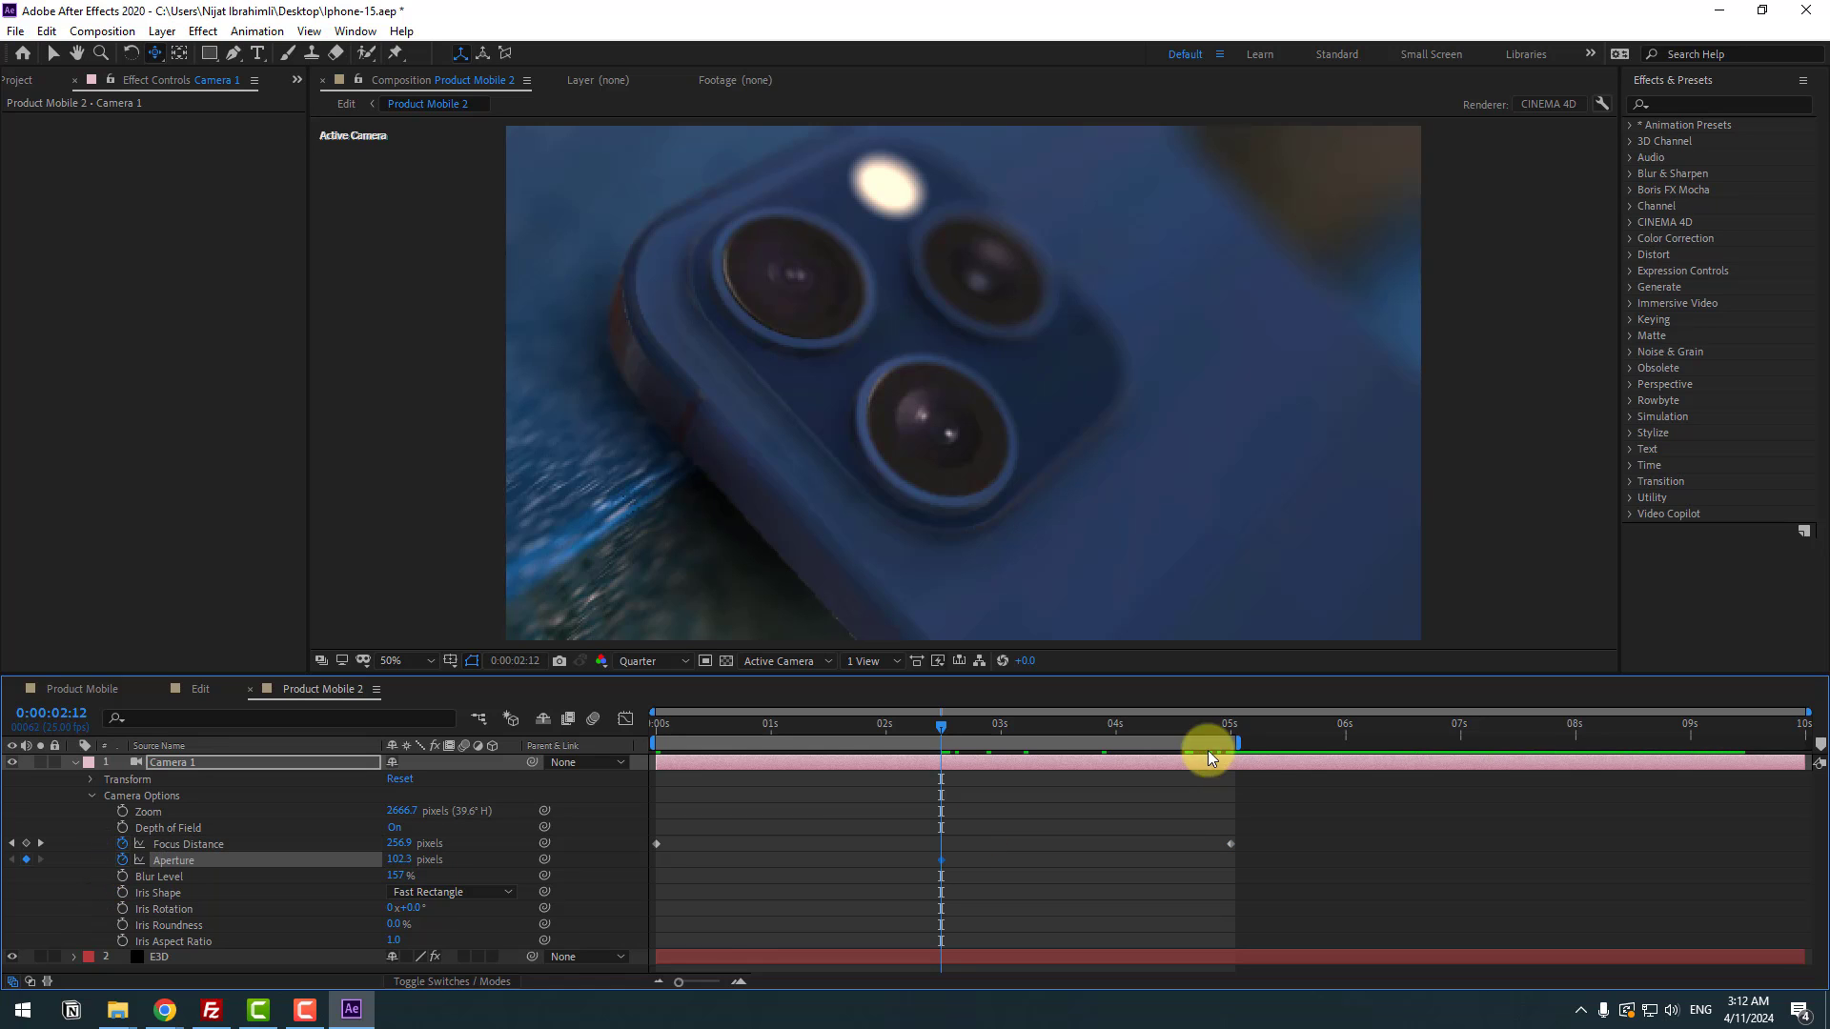
{"action": "left_click", "coordinate": [1019, 729]}
{"action": "left_click_drag", "start_coordinate": [1156, 732], "coordinate": [1230, 727]}
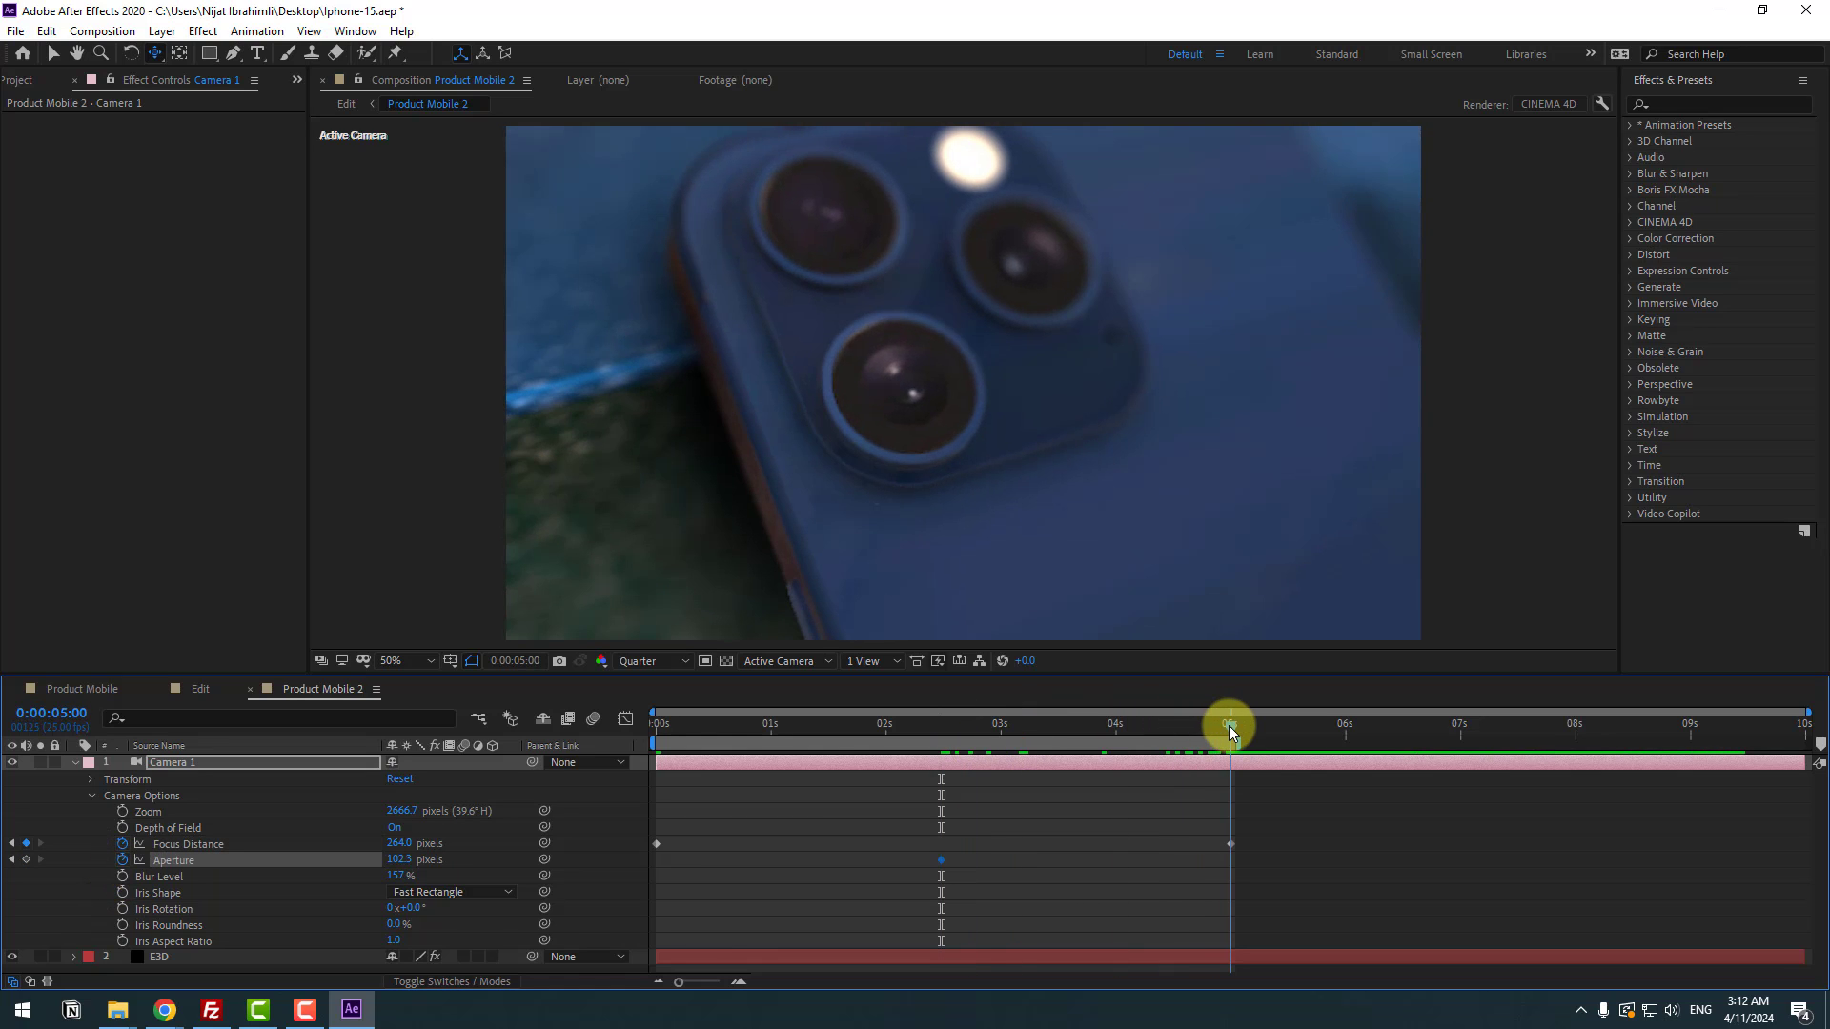
{"action": "left_click_drag", "start_coordinate": [401, 867], "coordinate": [368, 847]}
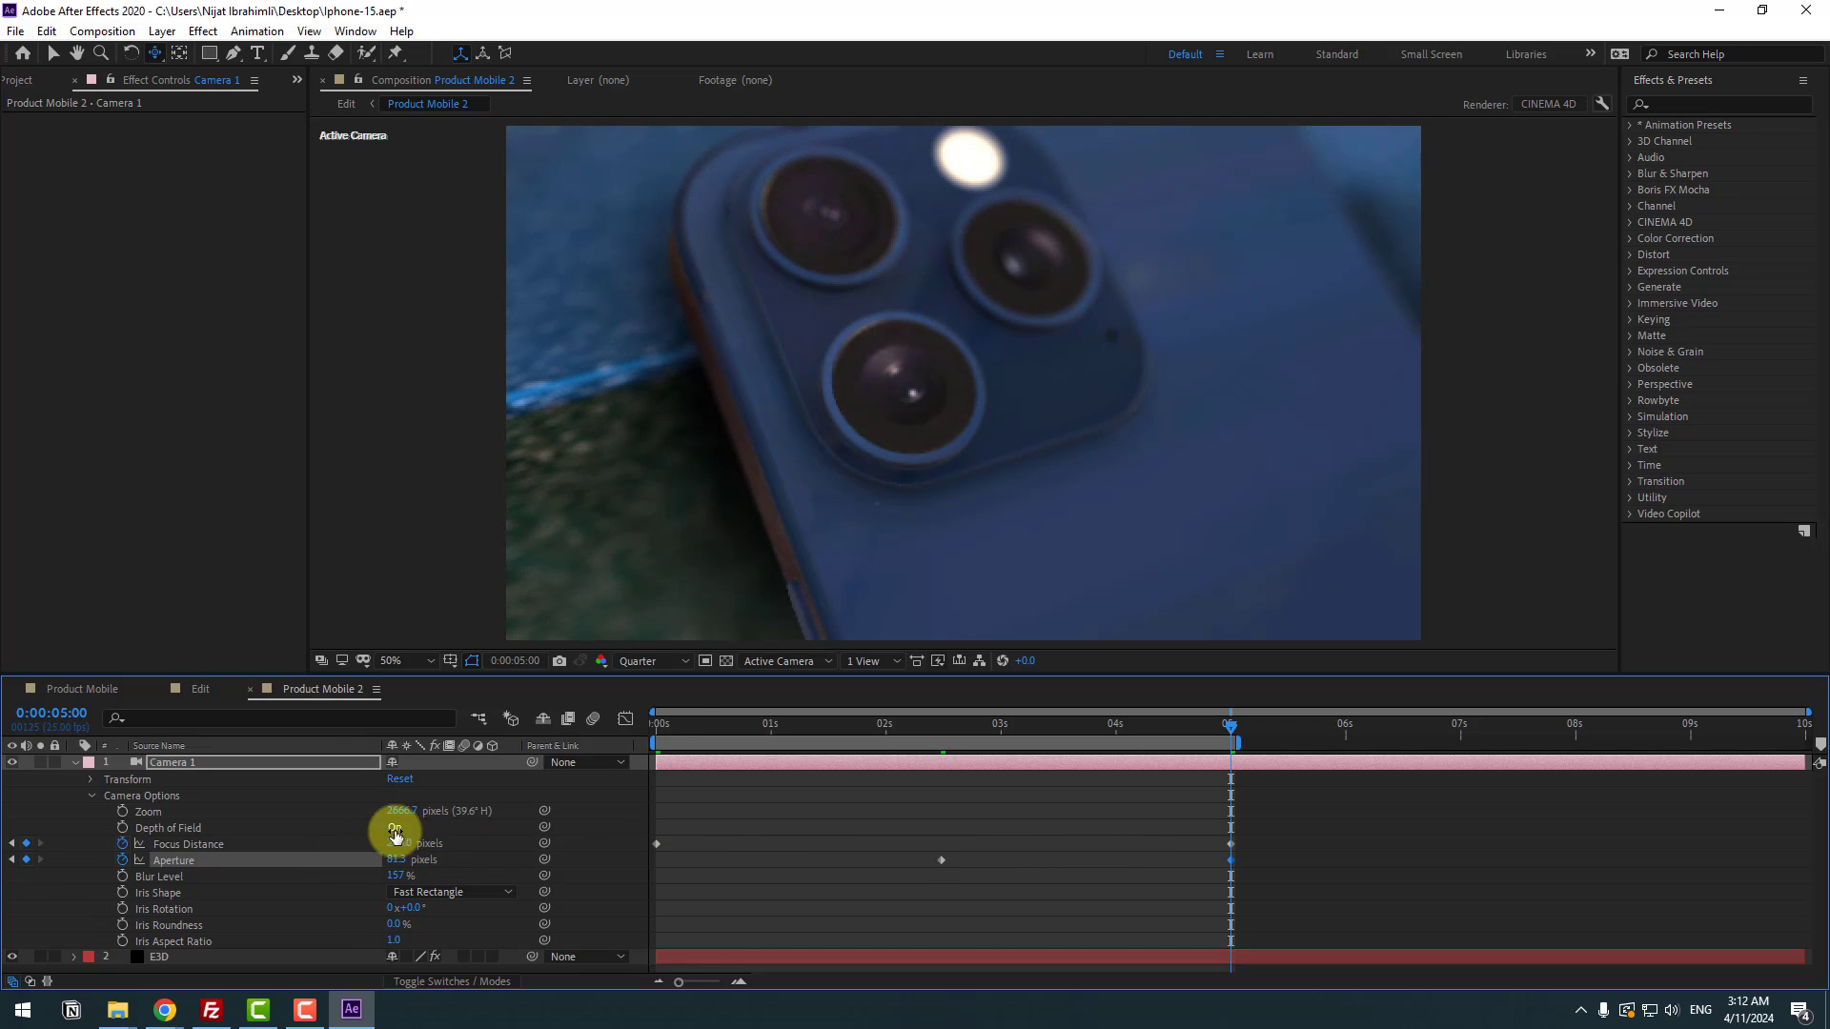
{"action": "left_click", "coordinate": [200, 689]}
{"action": "left_click_drag", "start_coordinate": [806, 730], "coordinate": [1232, 754]}
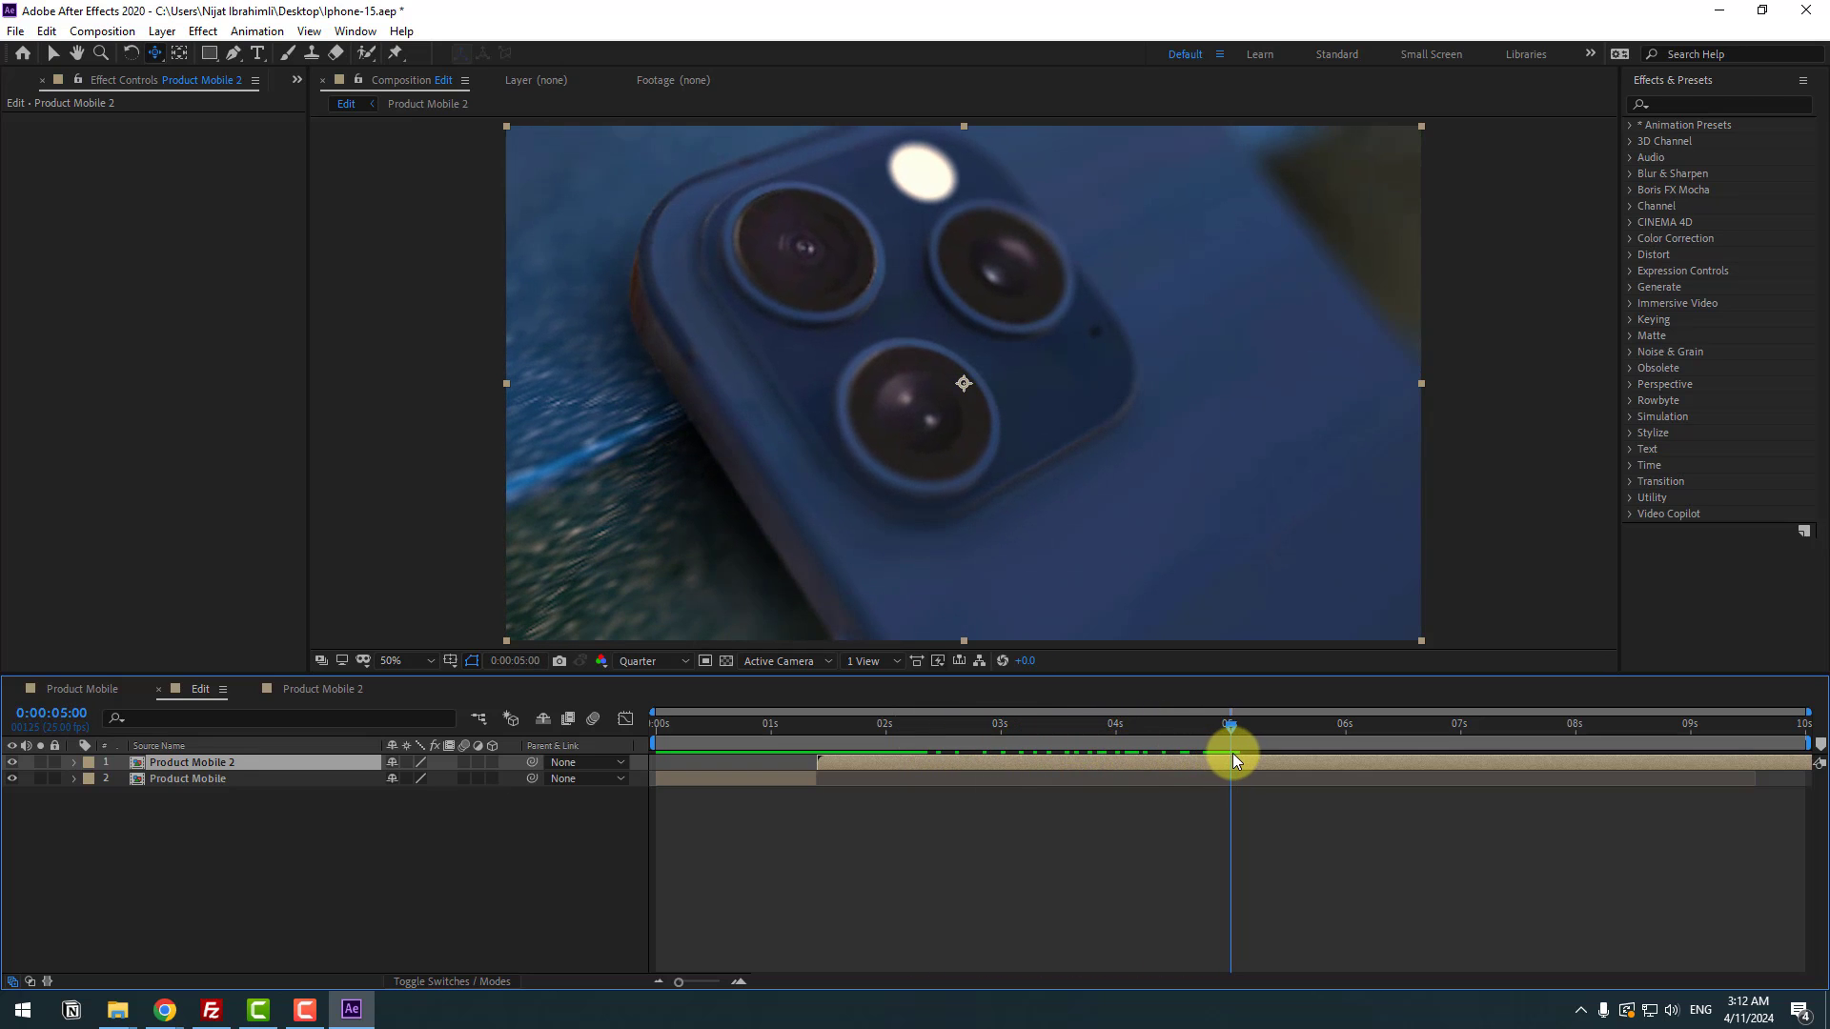
- Split the close-up layer at 5 seconds and delete the part after it
{"action": "left_click", "coordinate": [48, 32]}
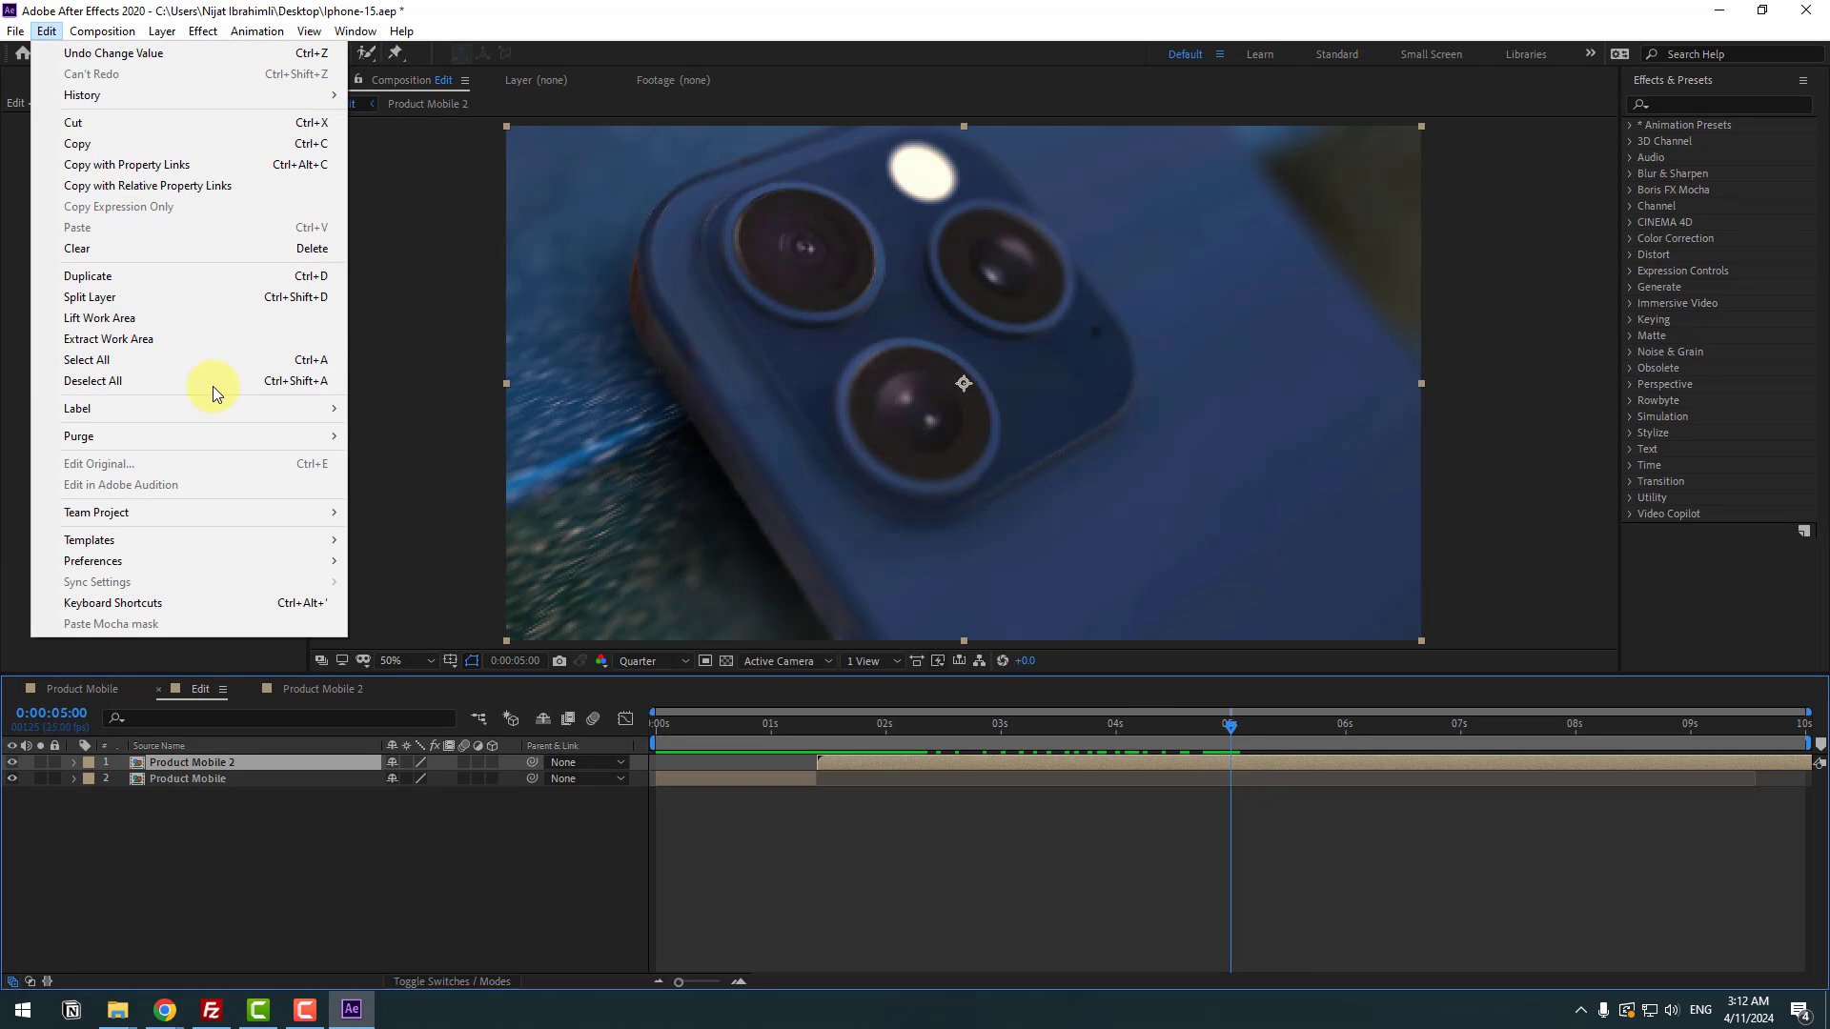
{"action": "left_click", "coordinate": [124, 289]}
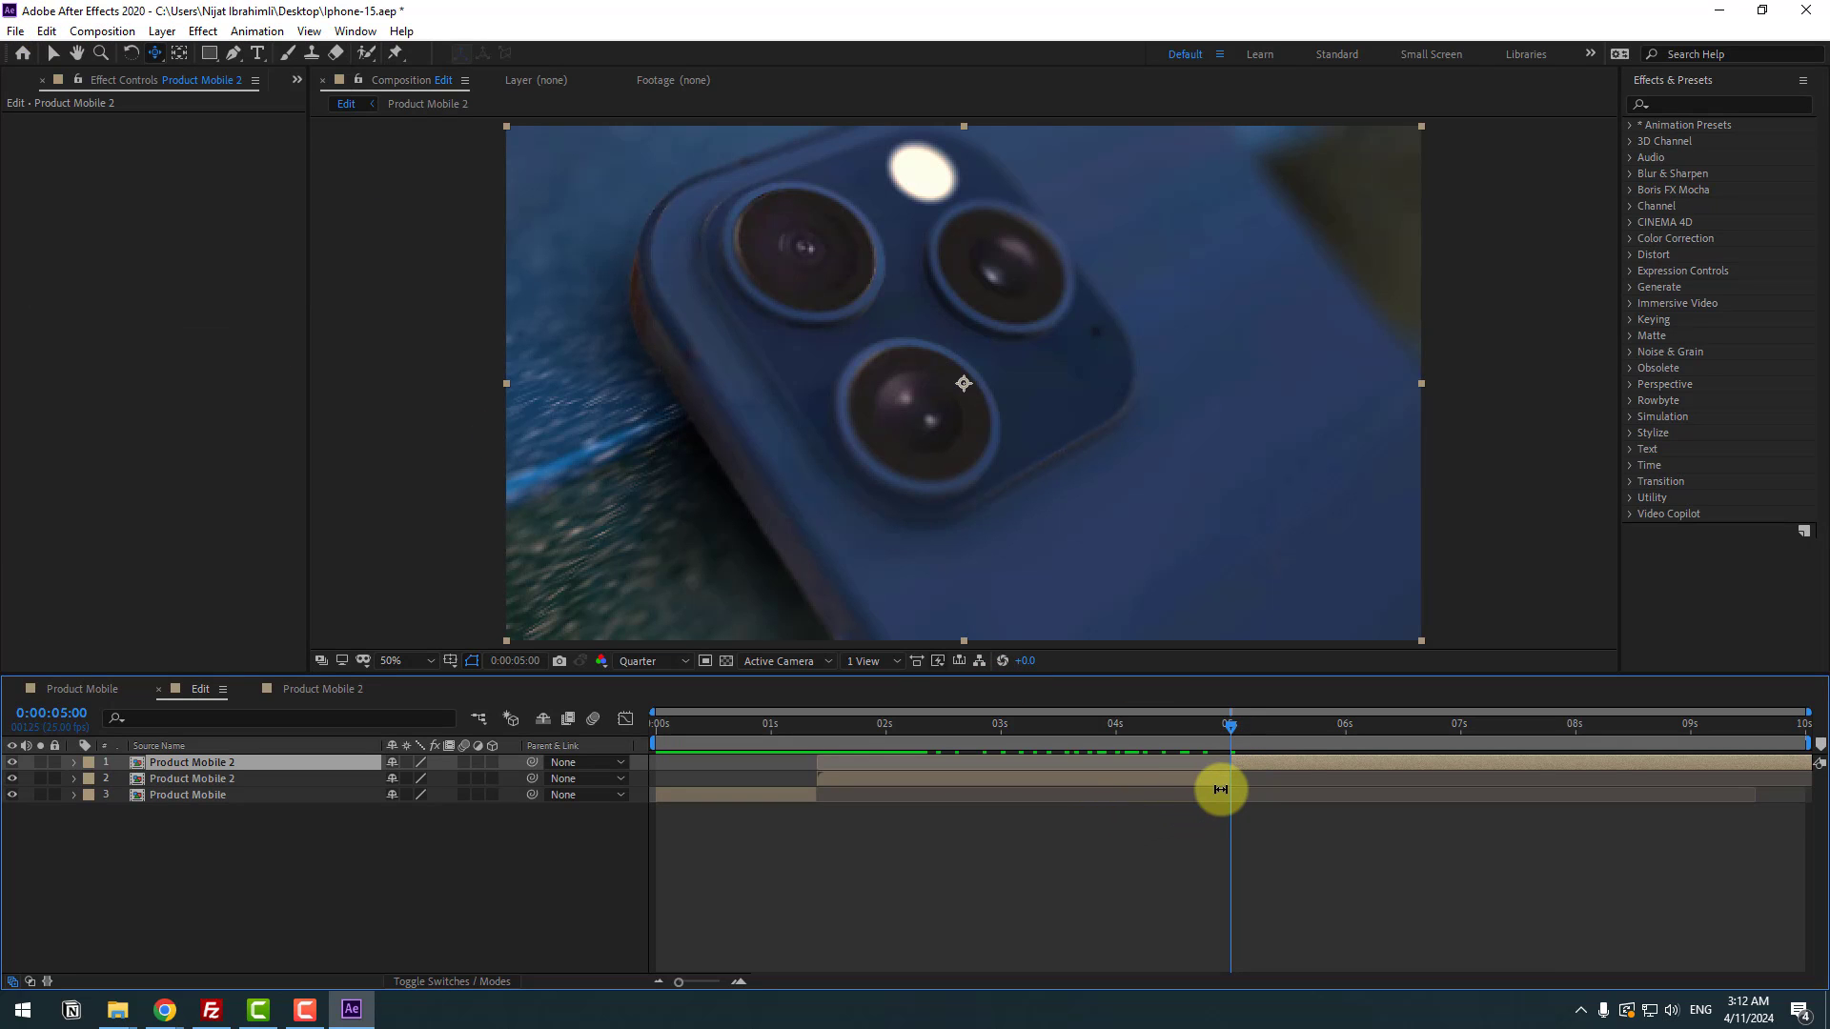
{"action": "key", "text": "Delete"}
- End the work area at 5 seconds, trim the comp to it, and preview from the start
{"action": "left_click", "coordinate": [1148, 726]}
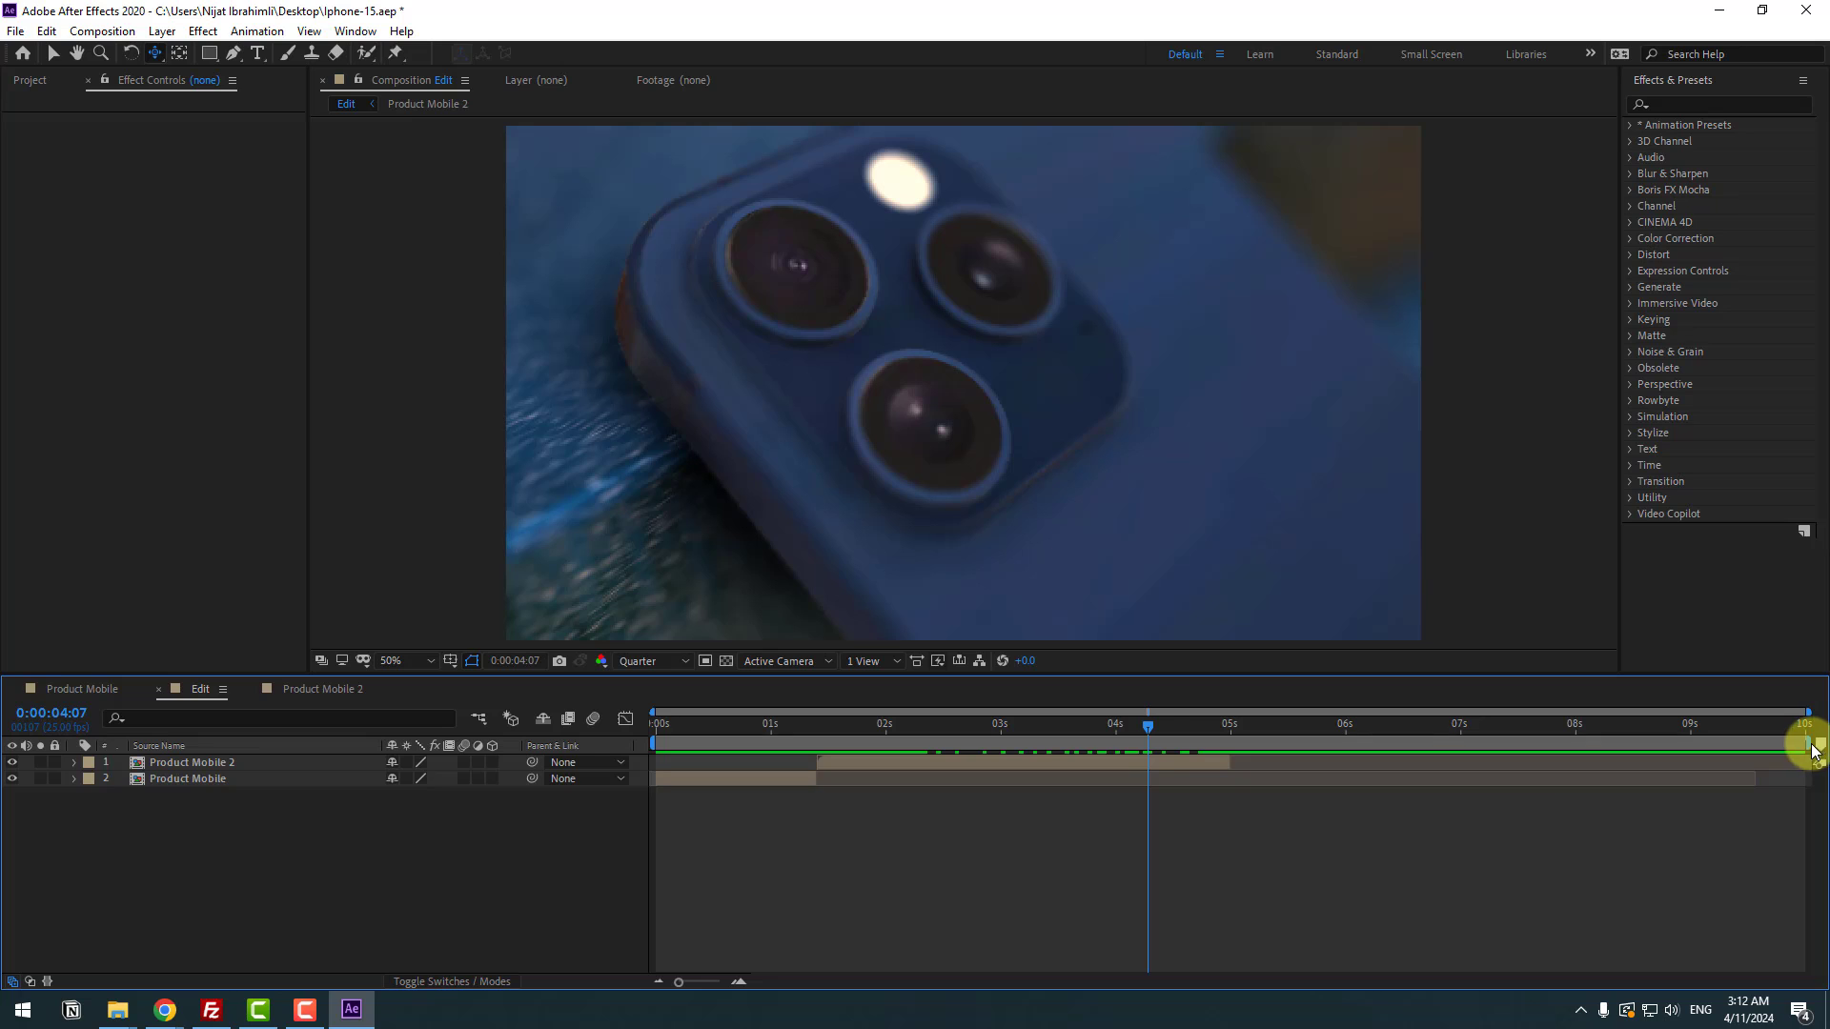
{"action": "left_click_drag", "start_coordinate": [1814, 752], "coordinate": [1247, 802]}
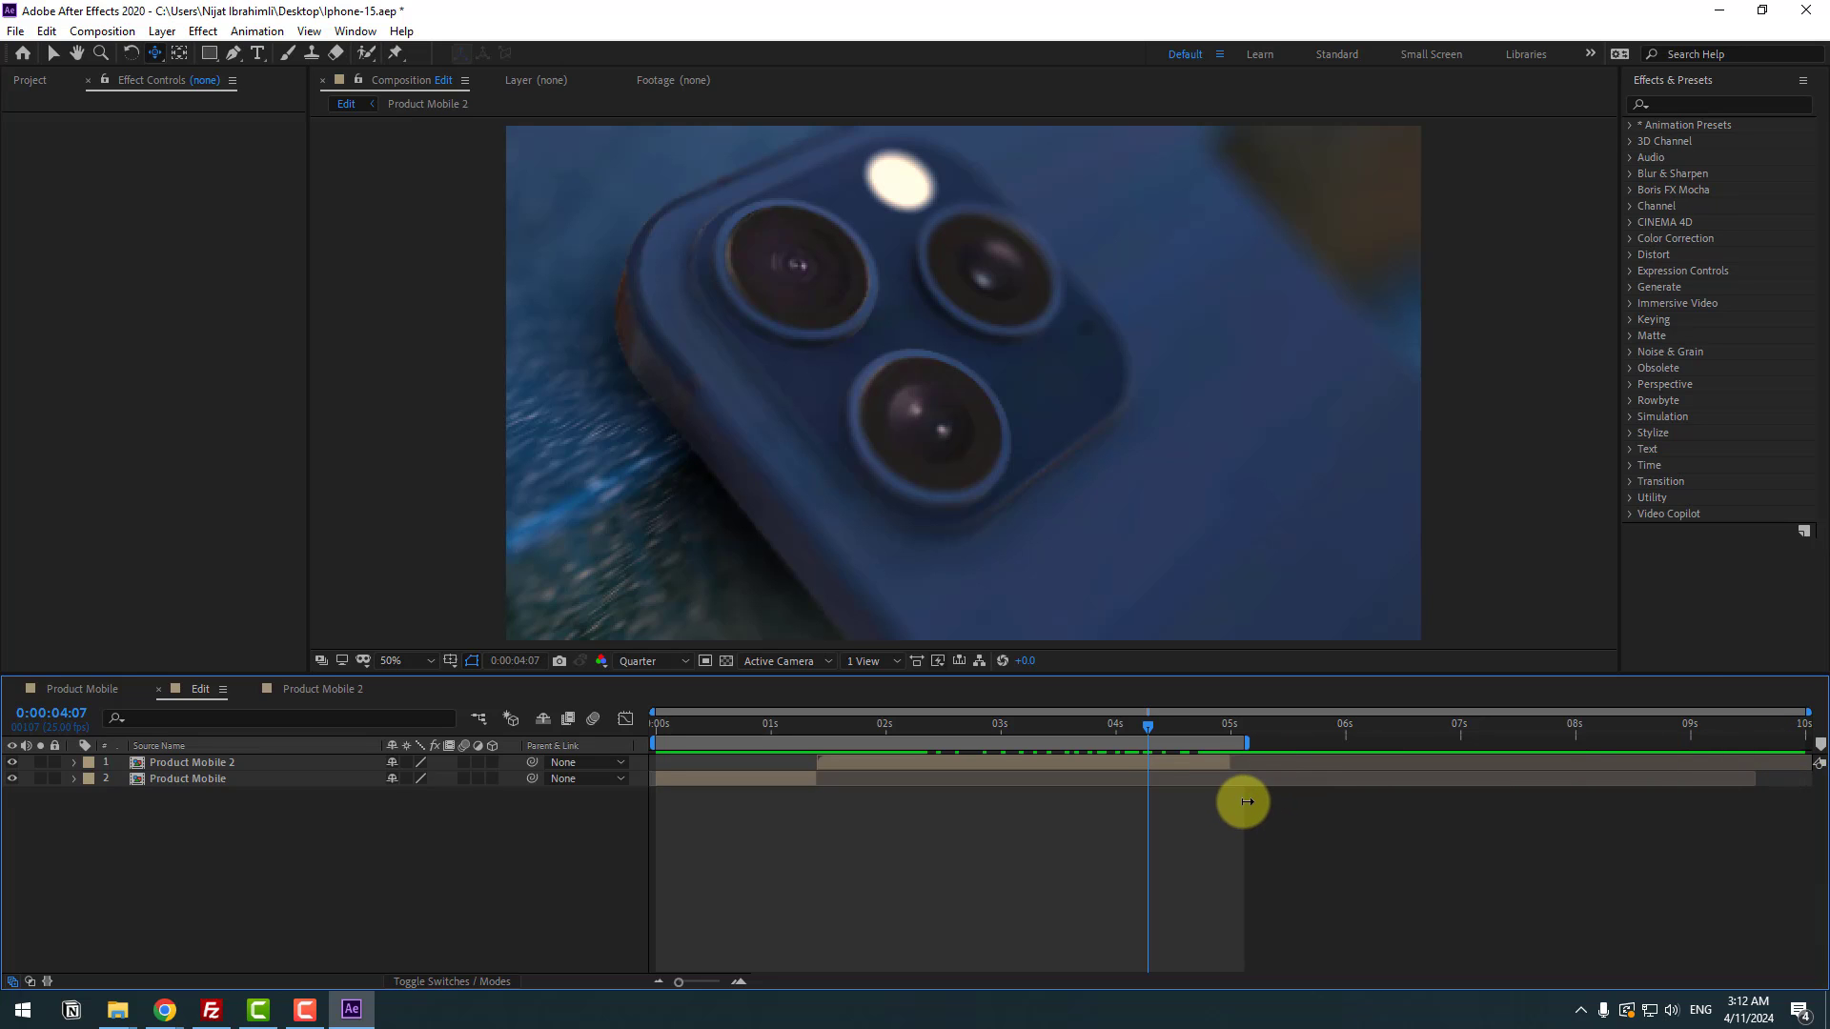
{"action": "left_click", "coordinate": [1138, 731]}
{"action": "right_click", "coordinate": [1138, 750]}
{"action": "left_click", "coordinate": [1201, 799]}
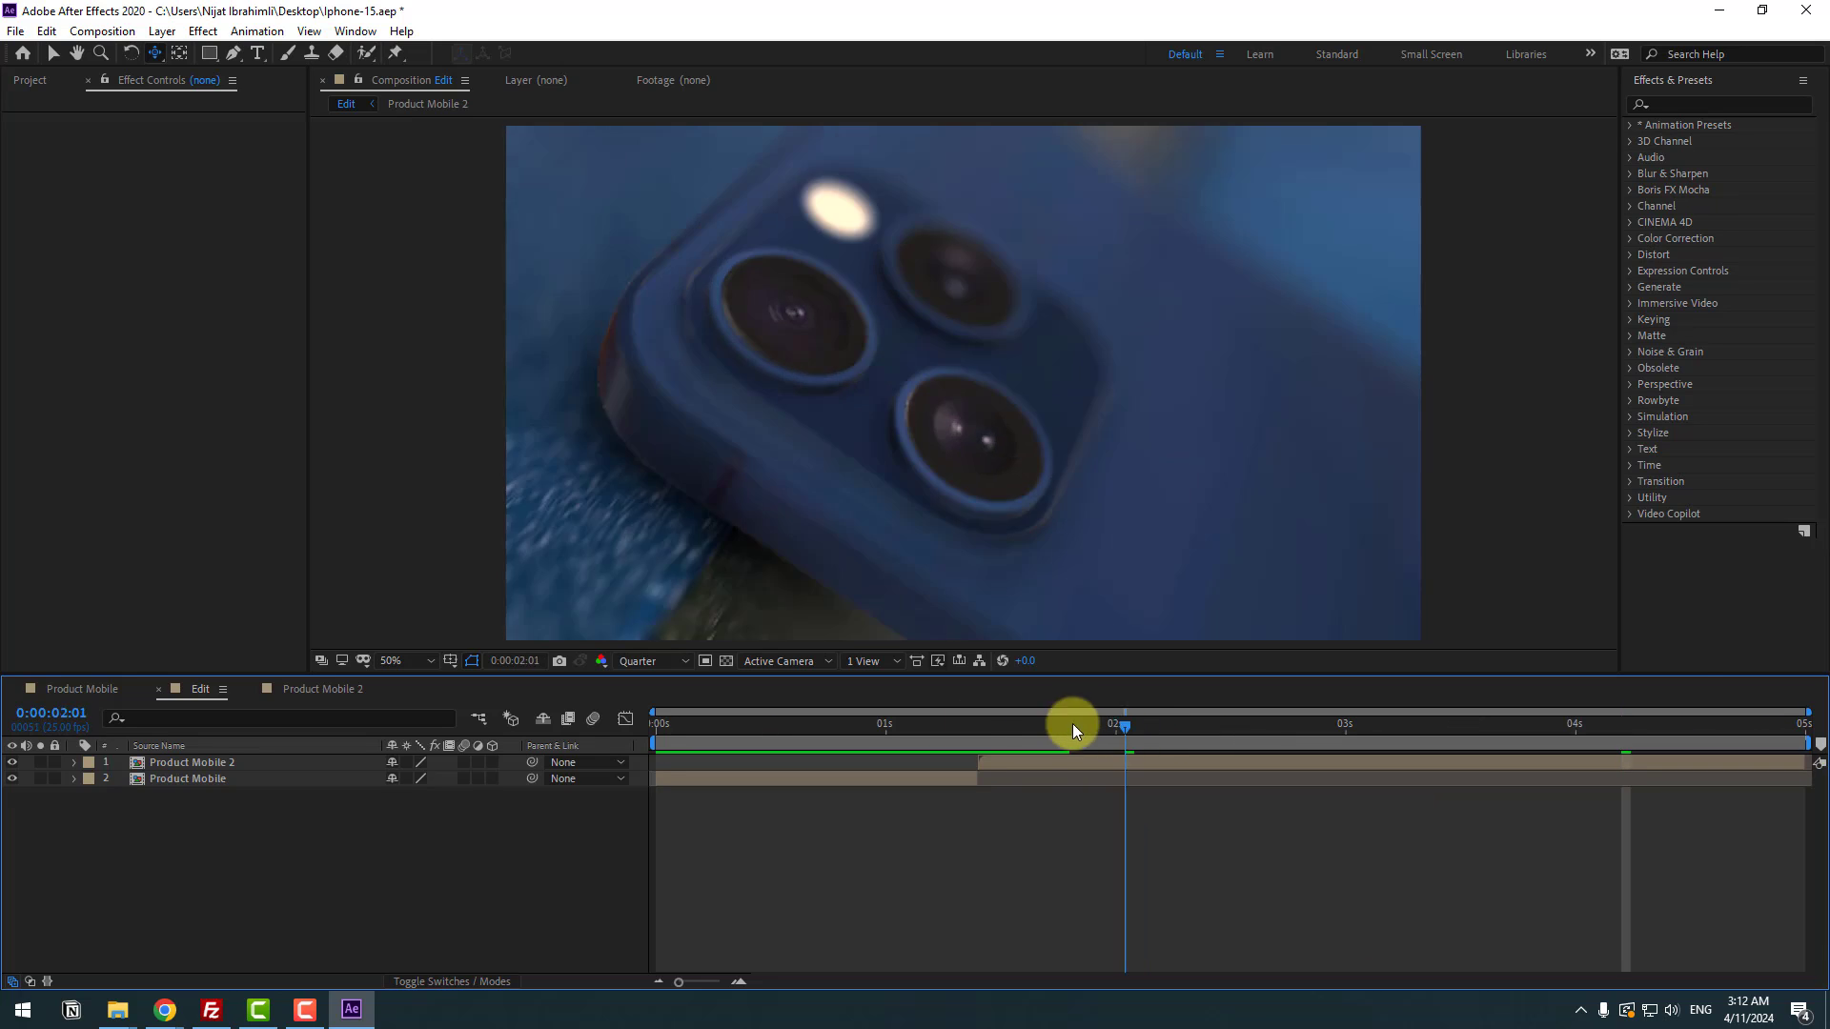
{"action": "key", "text": "Home"}
{"action": "key", "text": "space"}
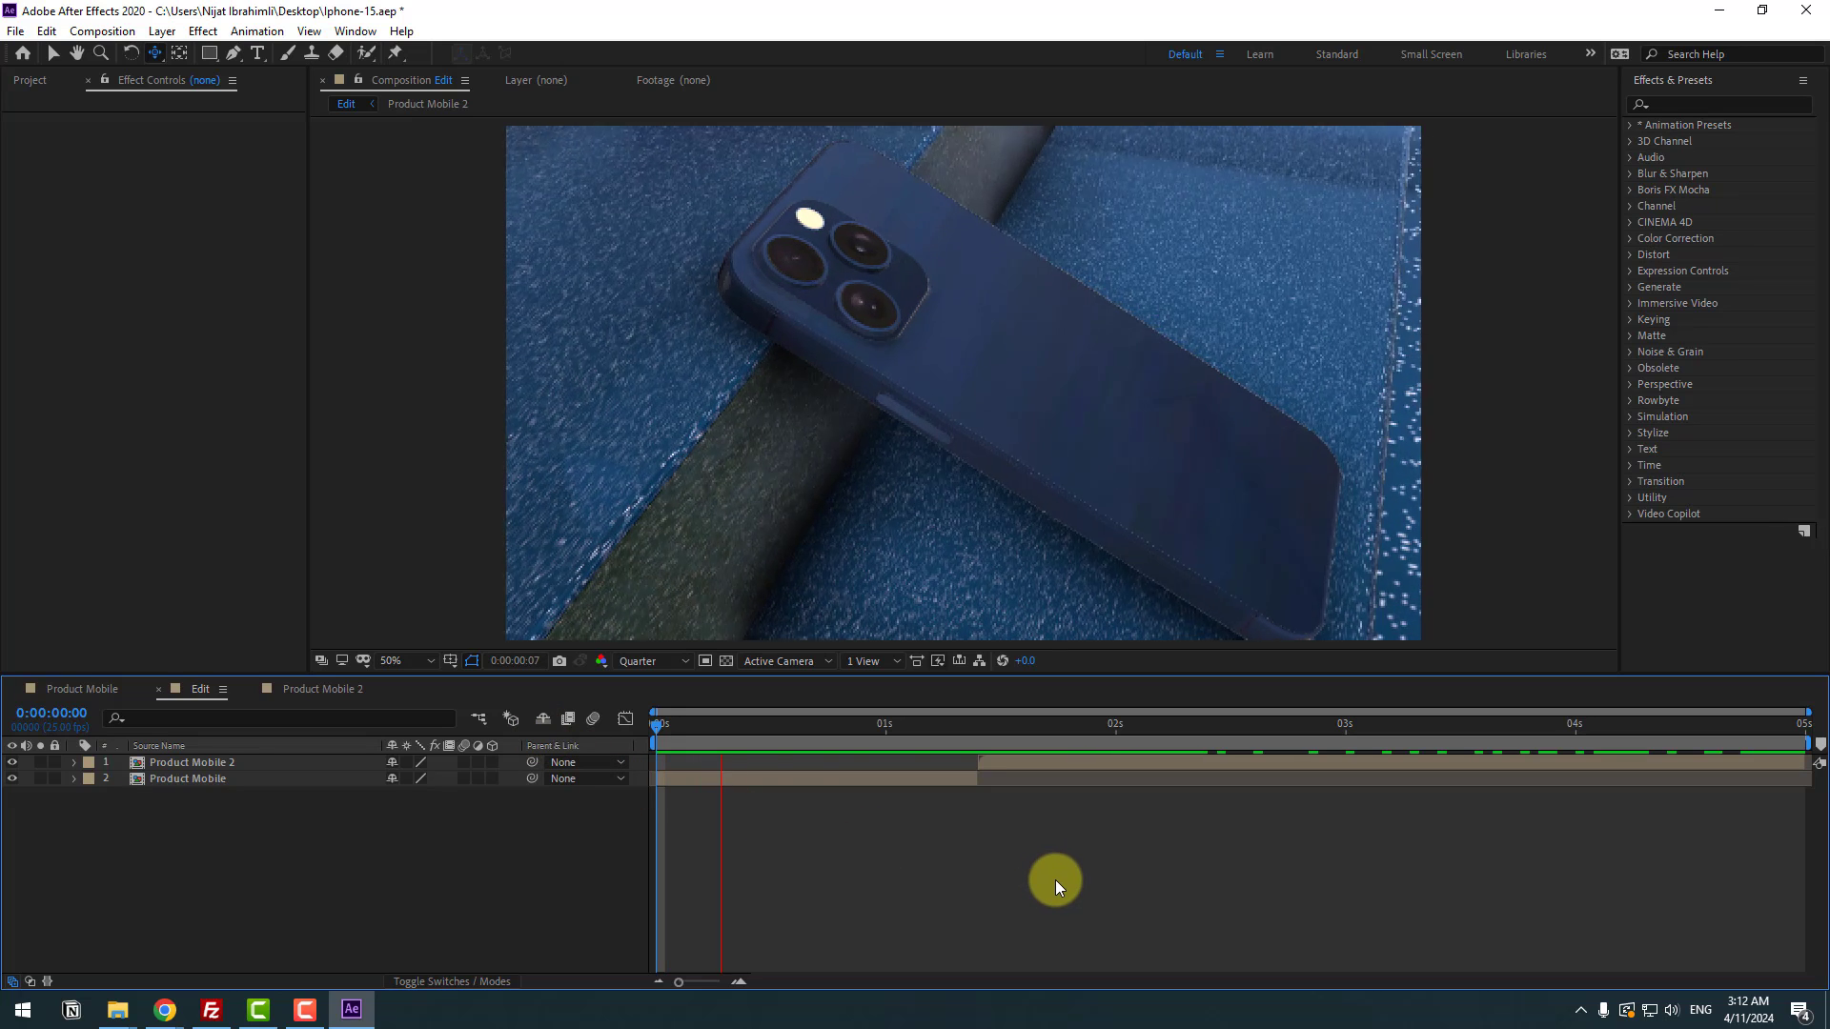